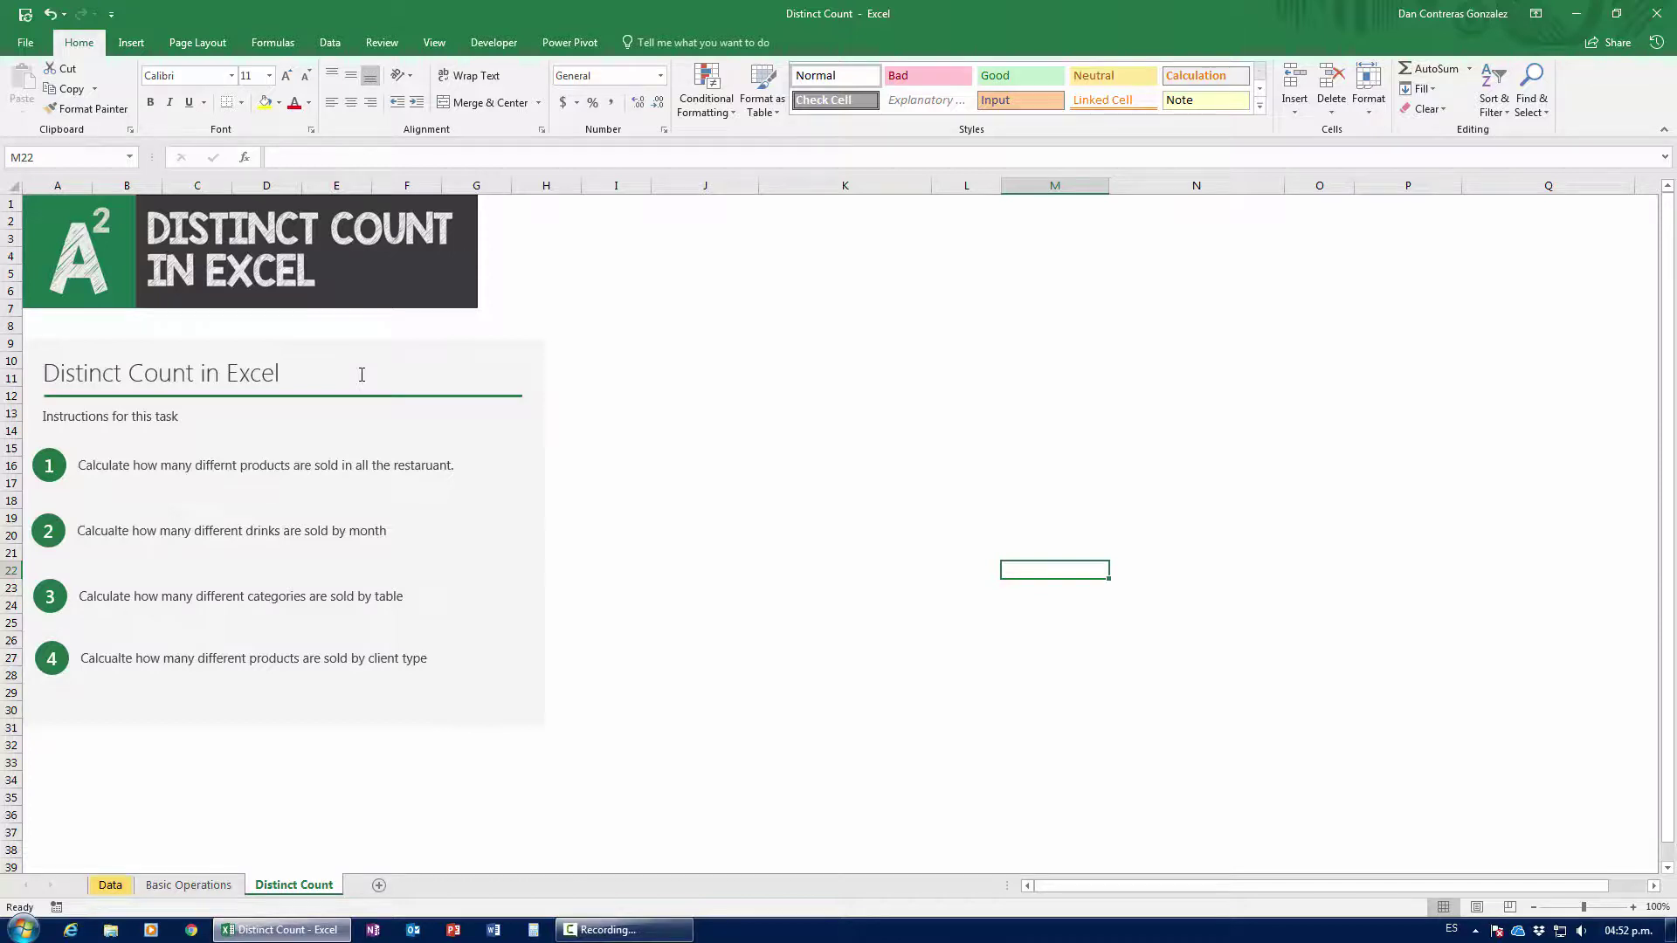
Review the Basic Operations instructions and the records on the Data sheet, and check the data table's name.
{"action": "left_click", "coordinate": [186, 885]}
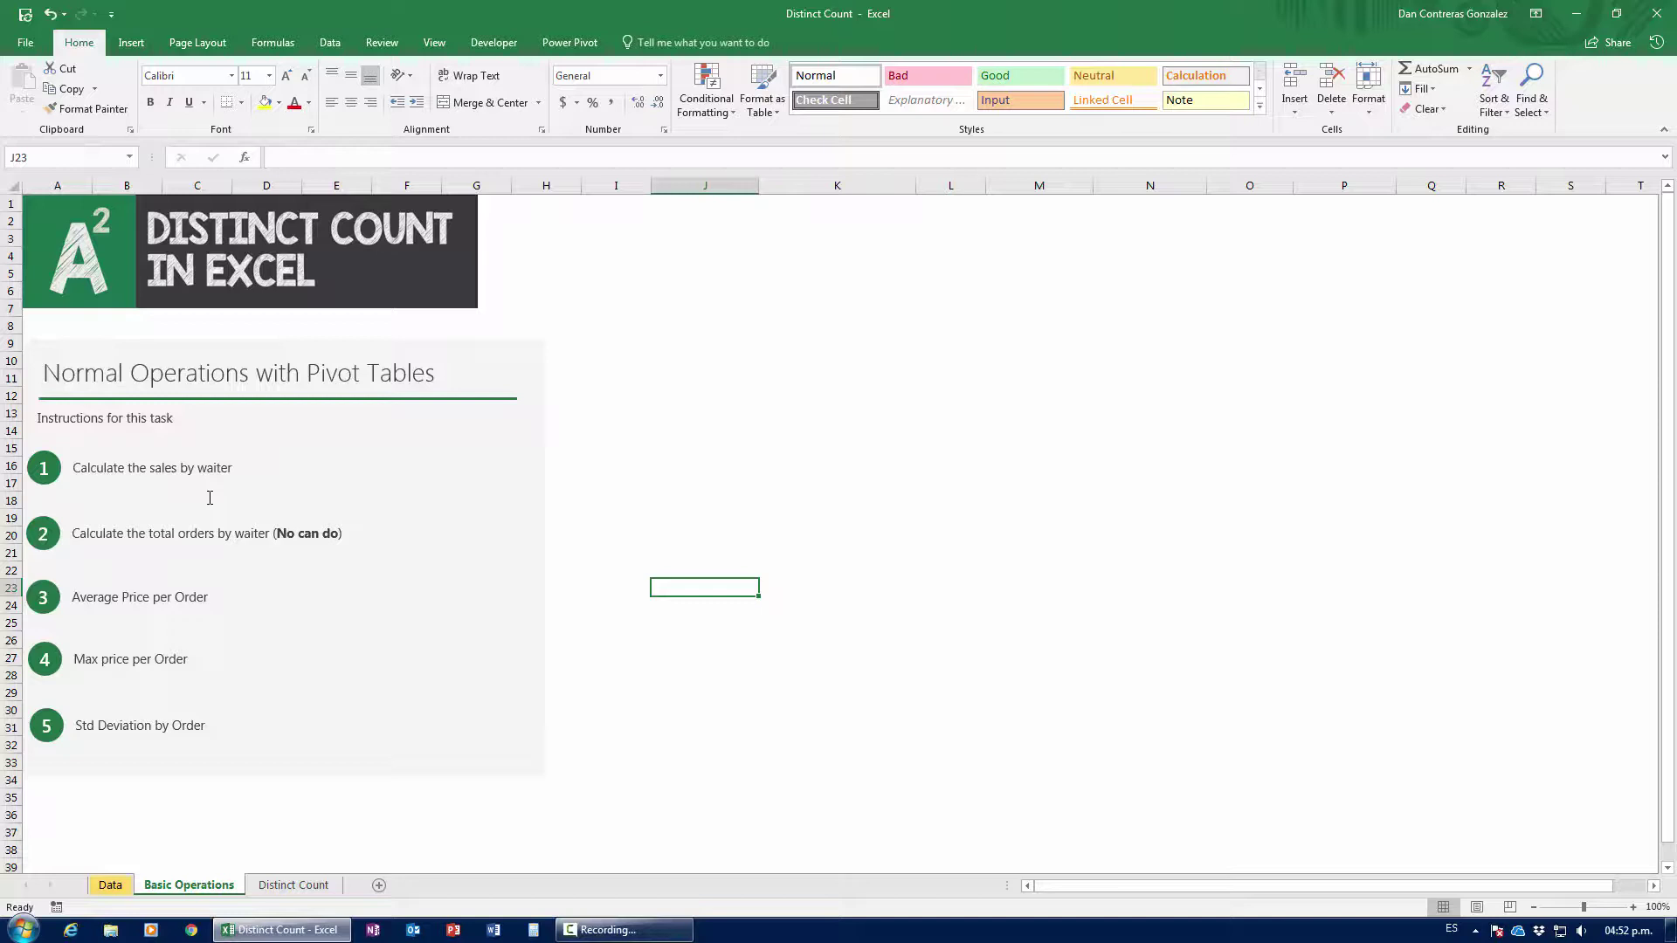
{"action": "left_click", "coordinate": [112, 885]}
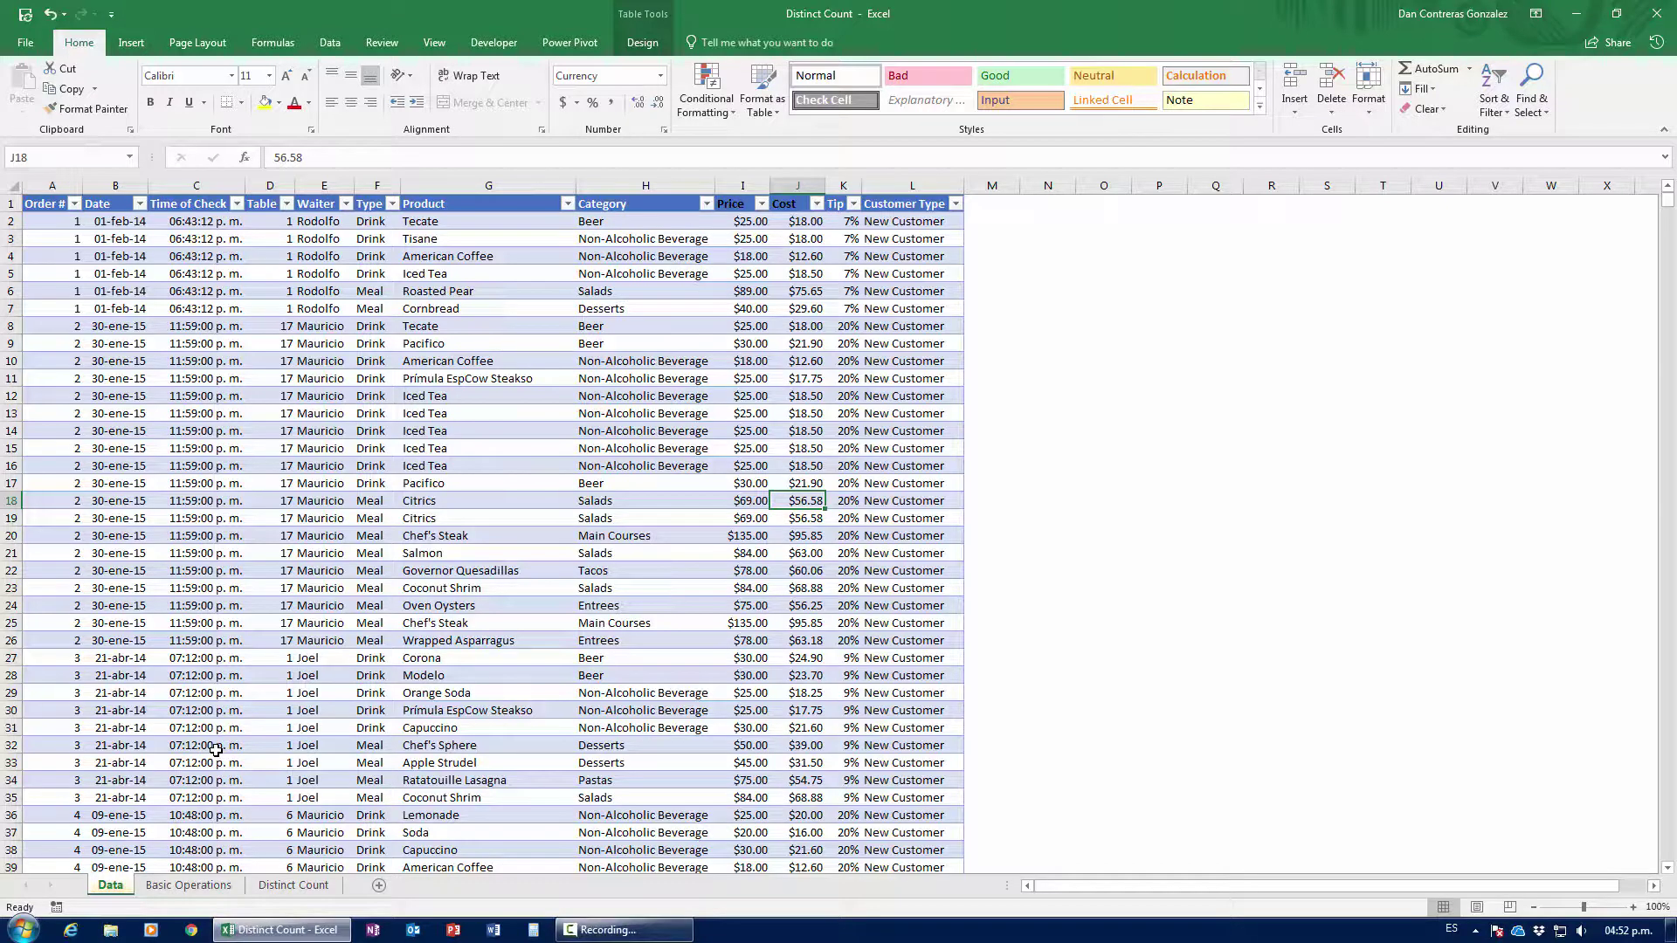
{"action": "left_click", "coordinate": [189, 884]}
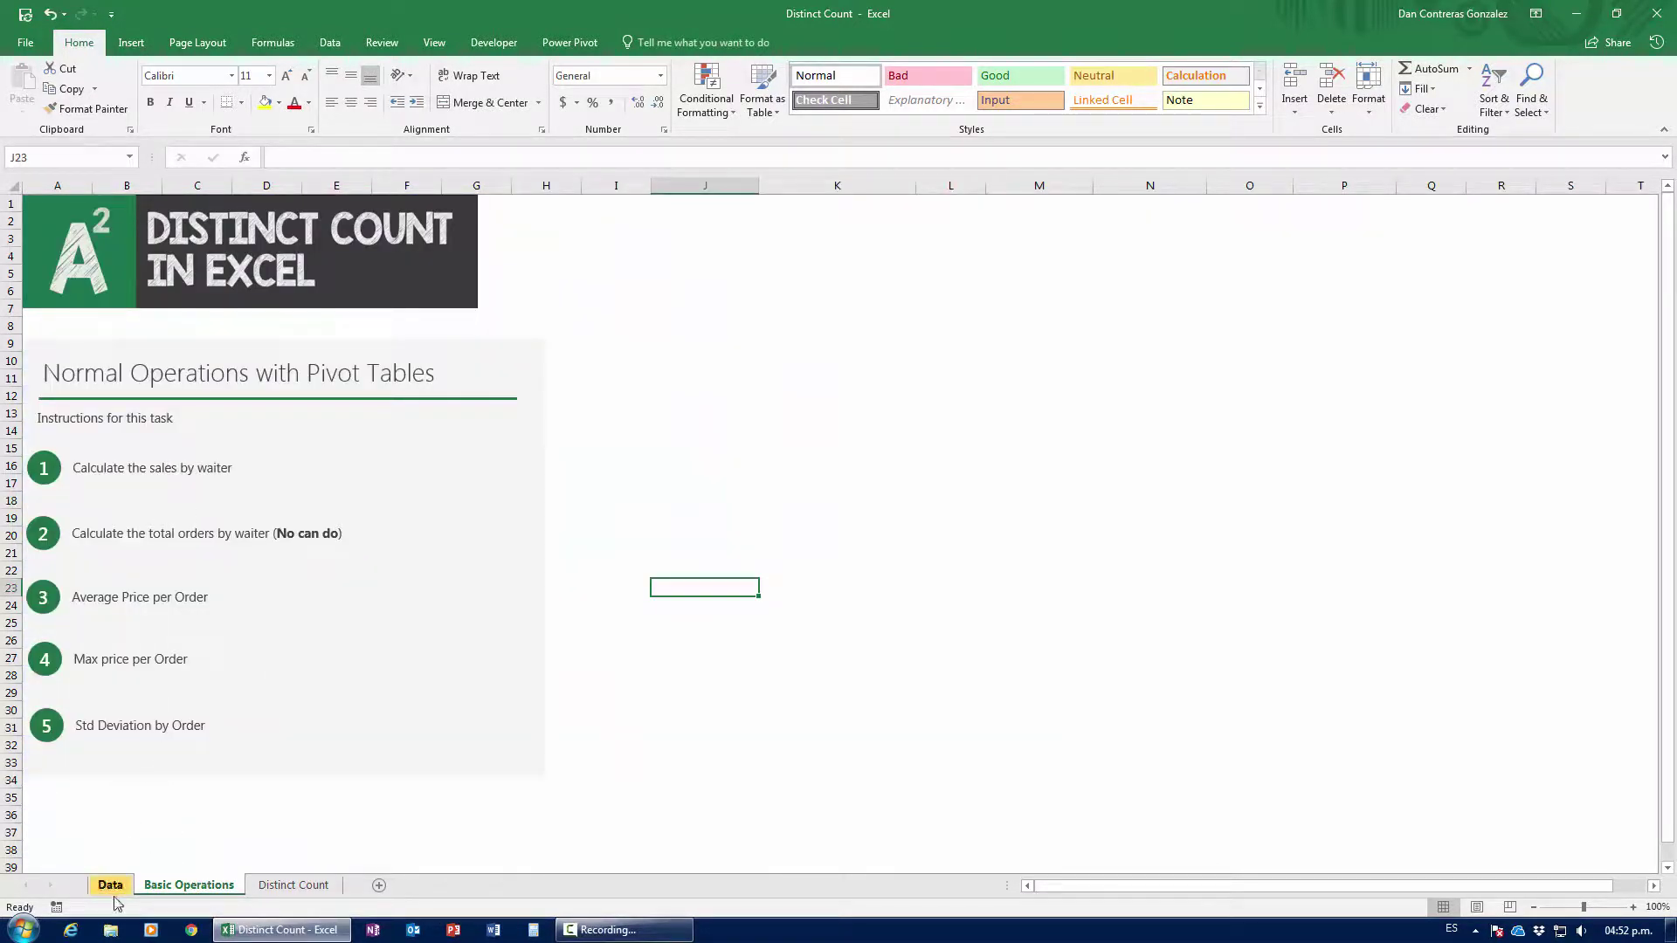
{"action": "left_click", "coordinate": [110, 886]}
{"action": "left_click", "coordinate": [411, 497]}
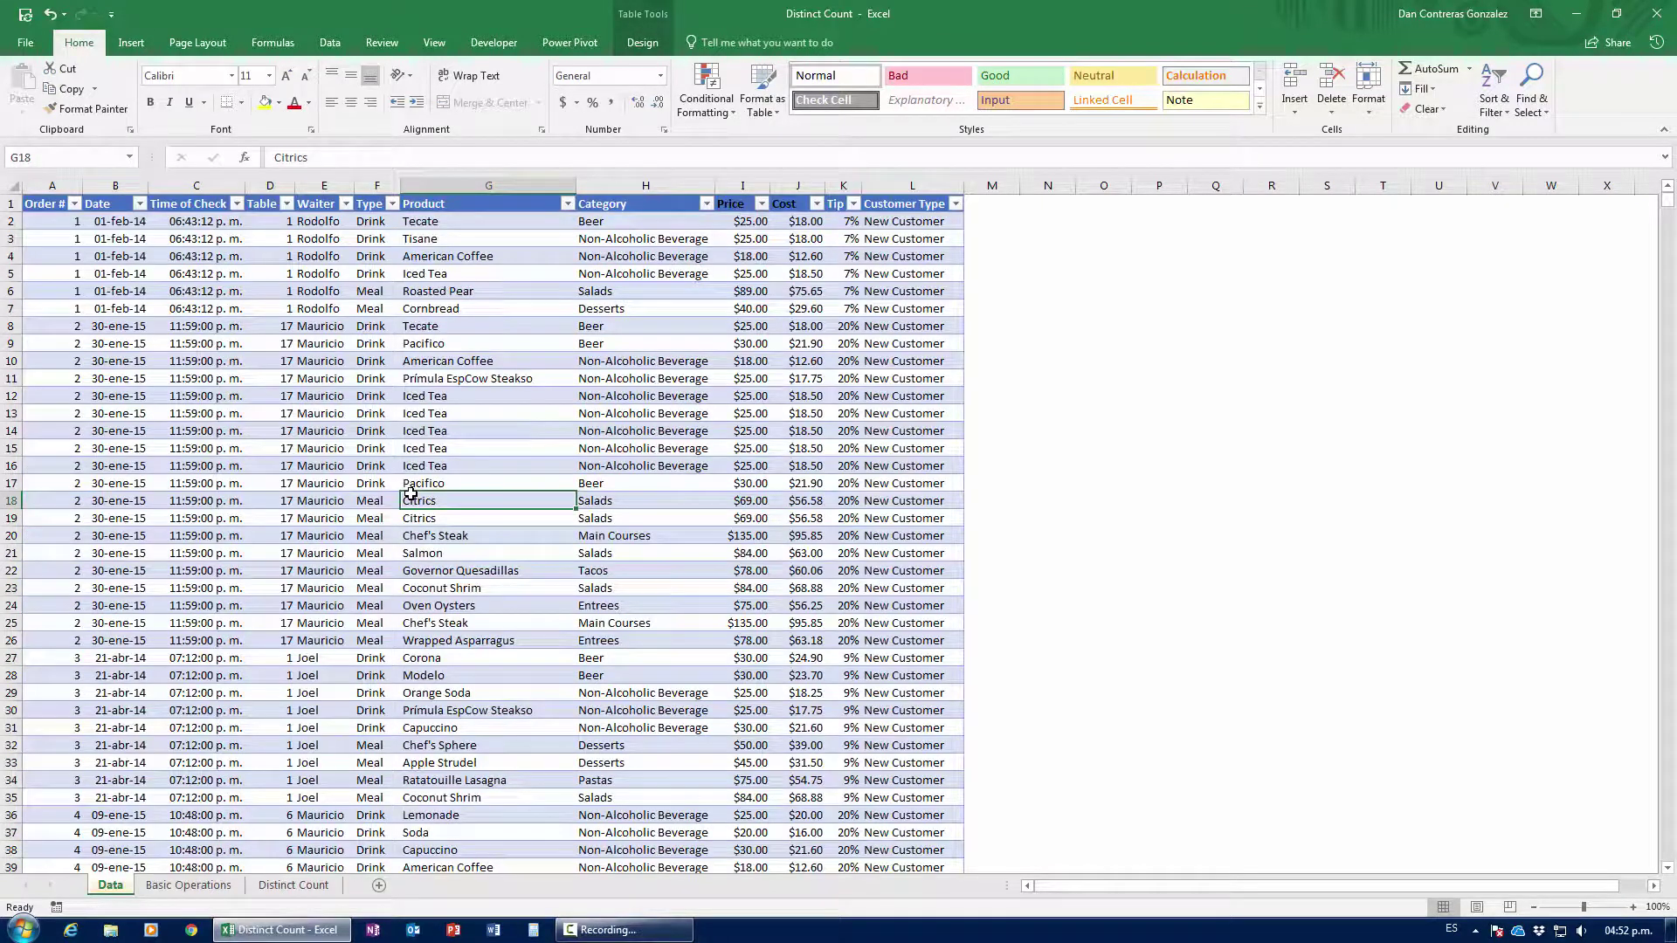
{"action": "left_click", "coordinate": [643, 41]}
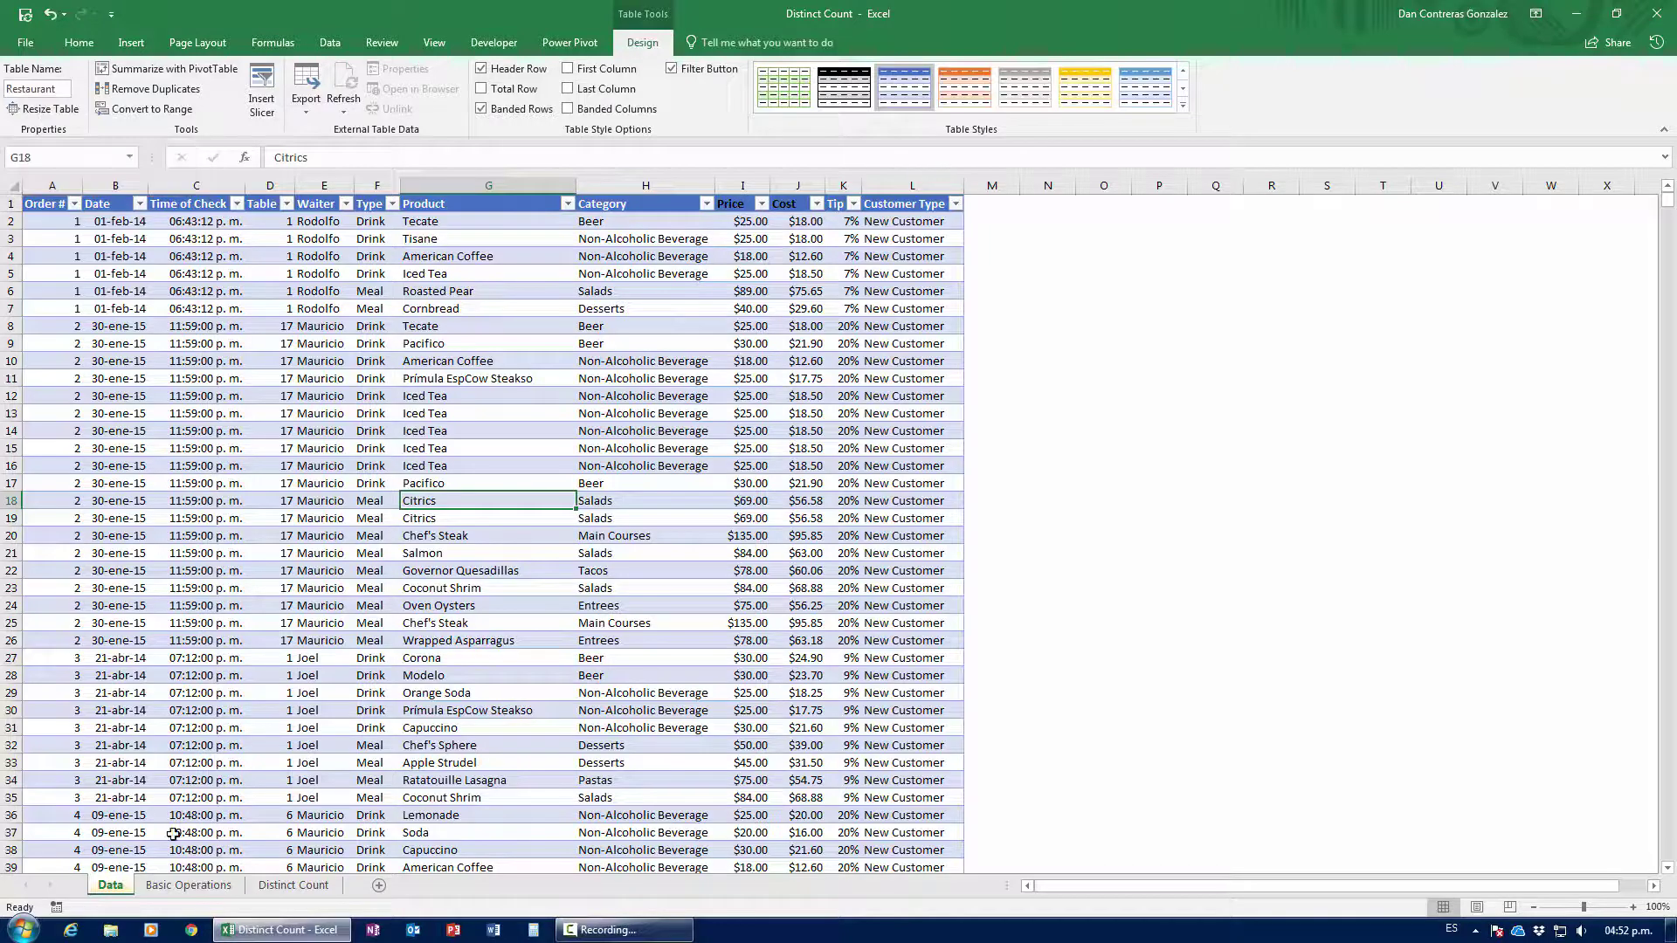
Insert a pivot table from the restaurant table at cell J12 of the Basic Operations sheet, with Waiter as its rows.
{"action": "left_click", "coordinate": [189, 885]}
{"action": "left_click", "coordinate": [664, 416]}
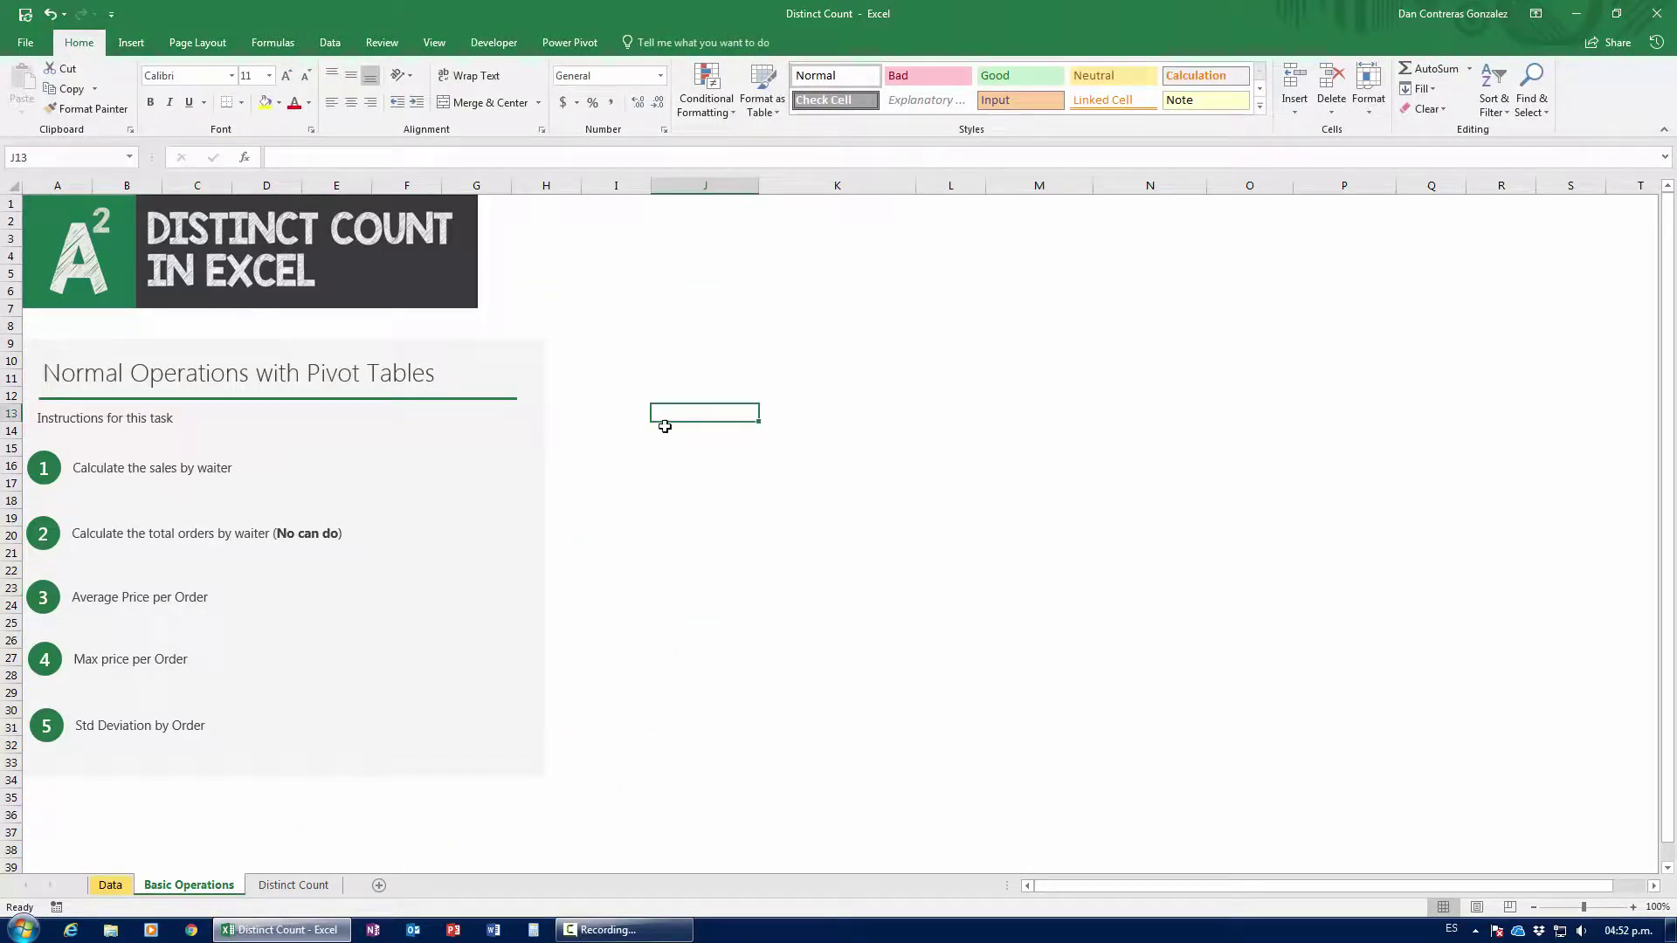
{"action": "left_click", "coordinate": [699, 395]}
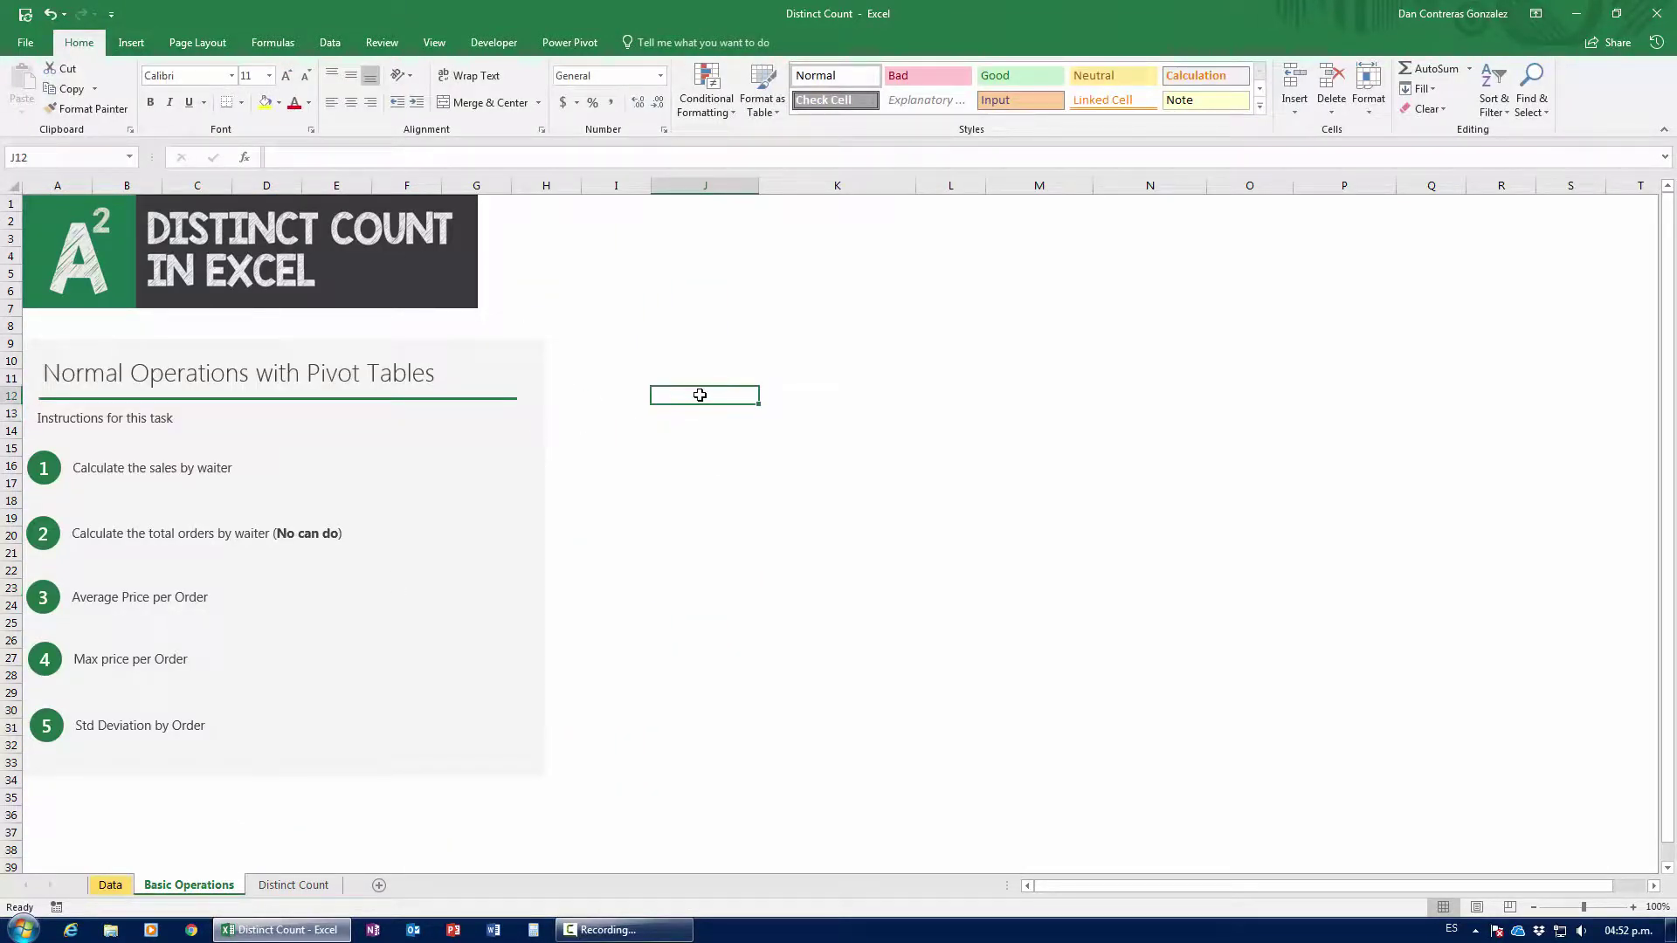
{"action": "left_click", "coordinate": [131, 42]}
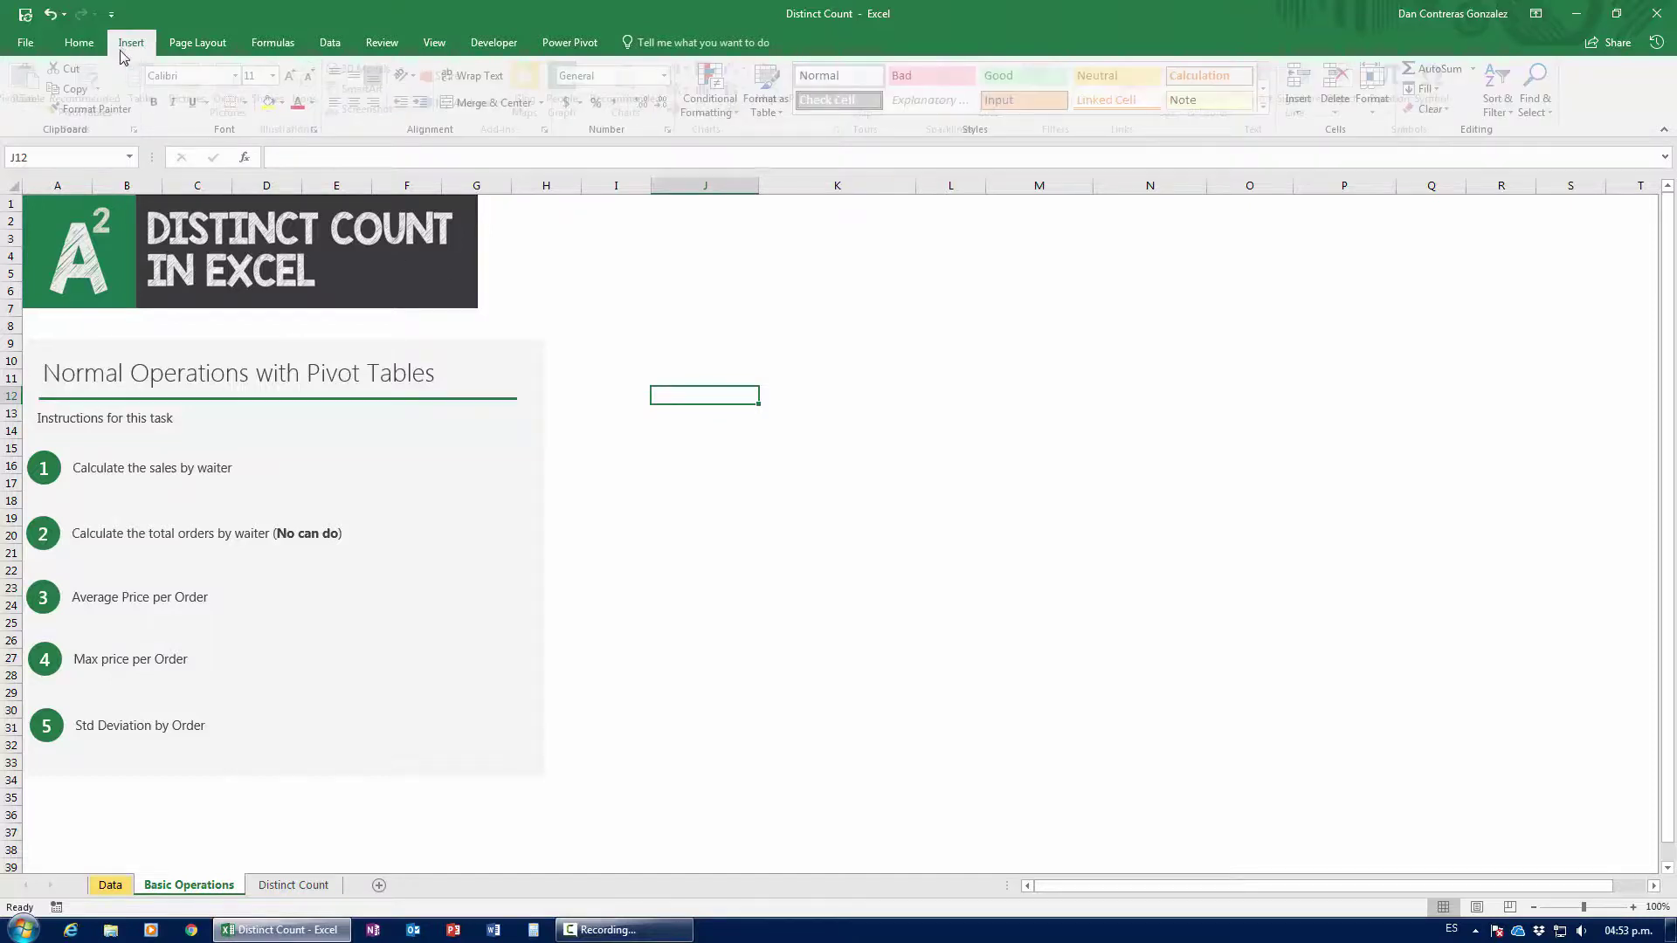
{"action": "left_click", "coordinate": [34, 88]}
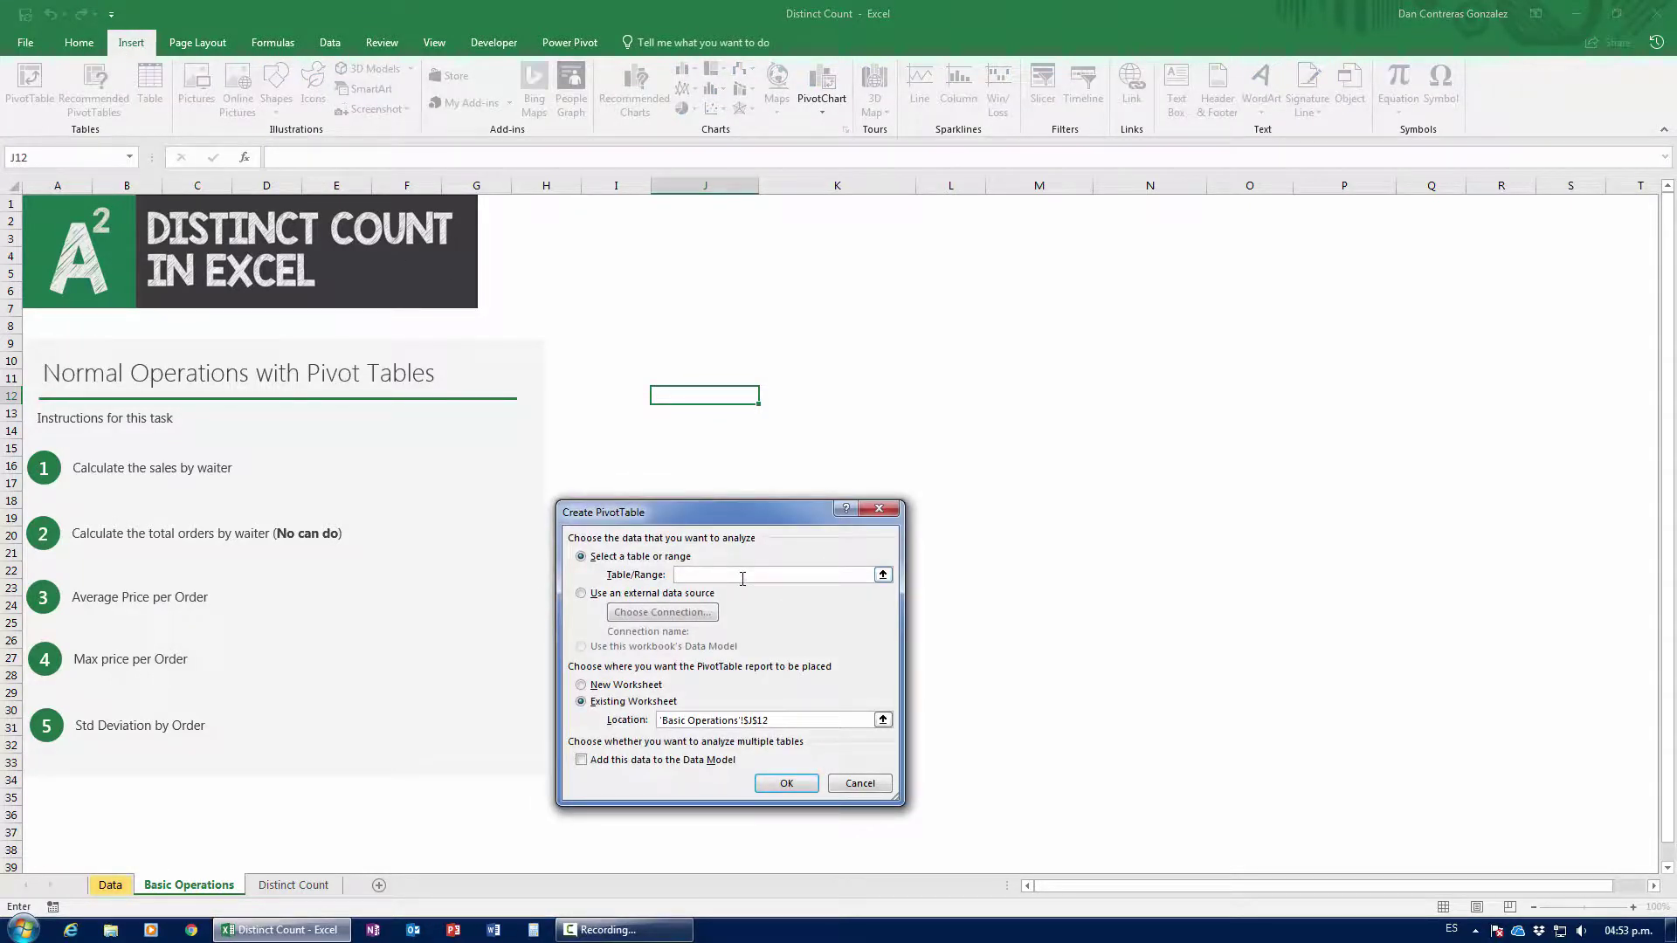
{"action": "type", "text": "restaurant"}
{"action": "left_click", "coordinate": [787, 783]}
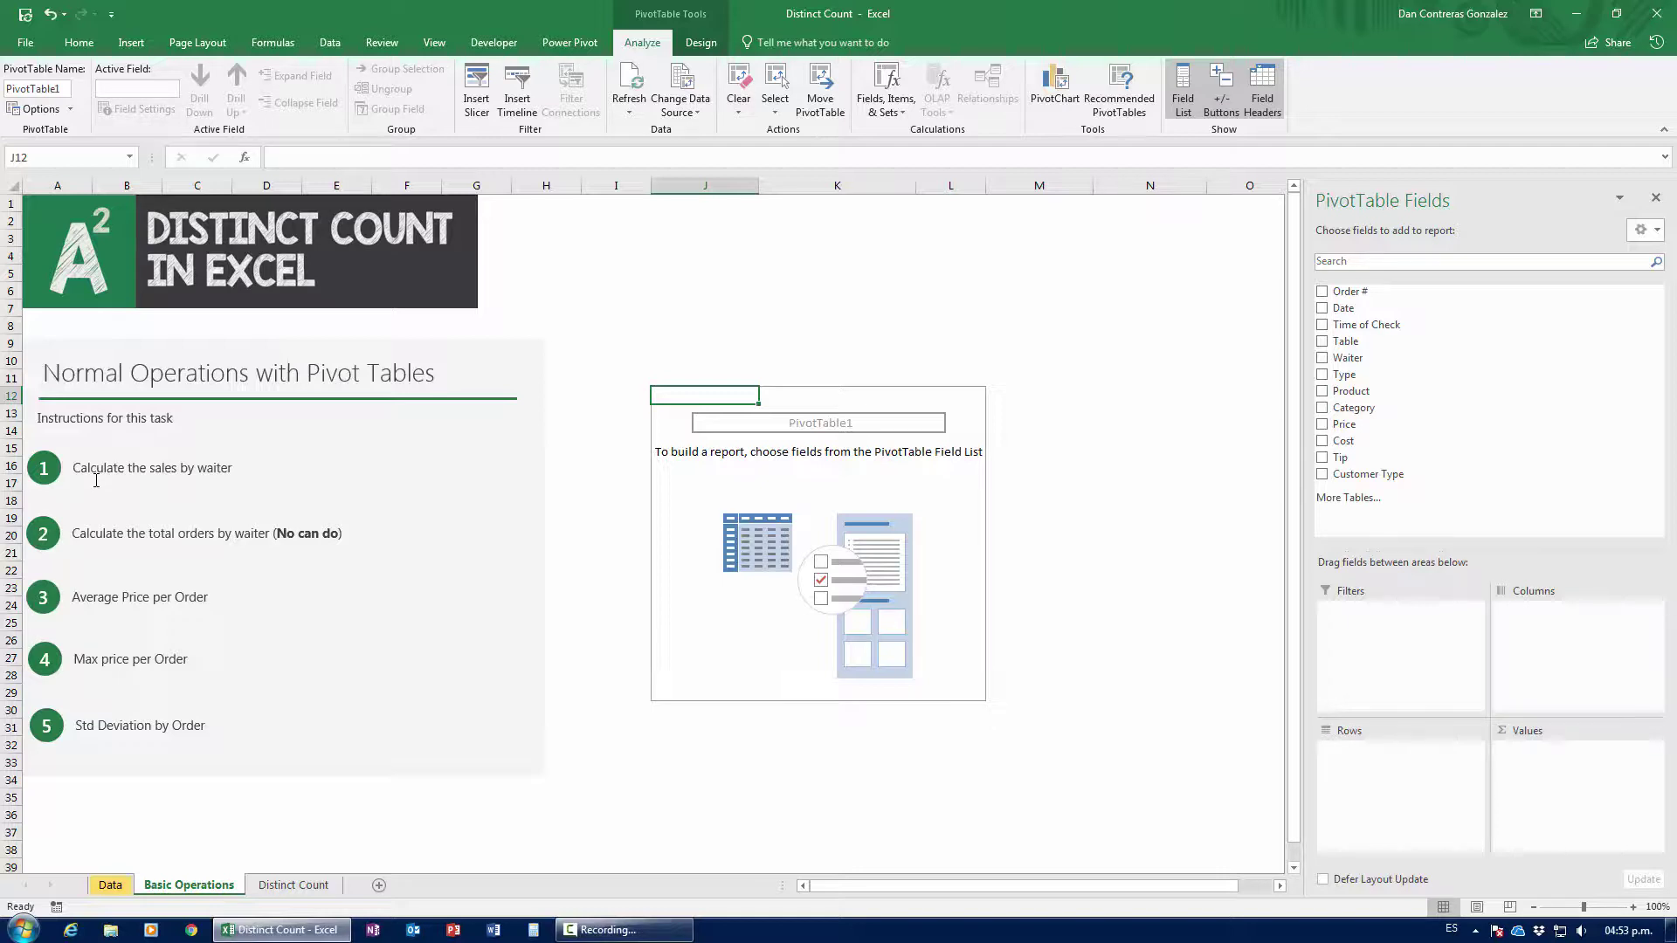
{"action": "left_click_drag", "start_coordinate": [1347, 358], "coordinate": [1362, 760]}
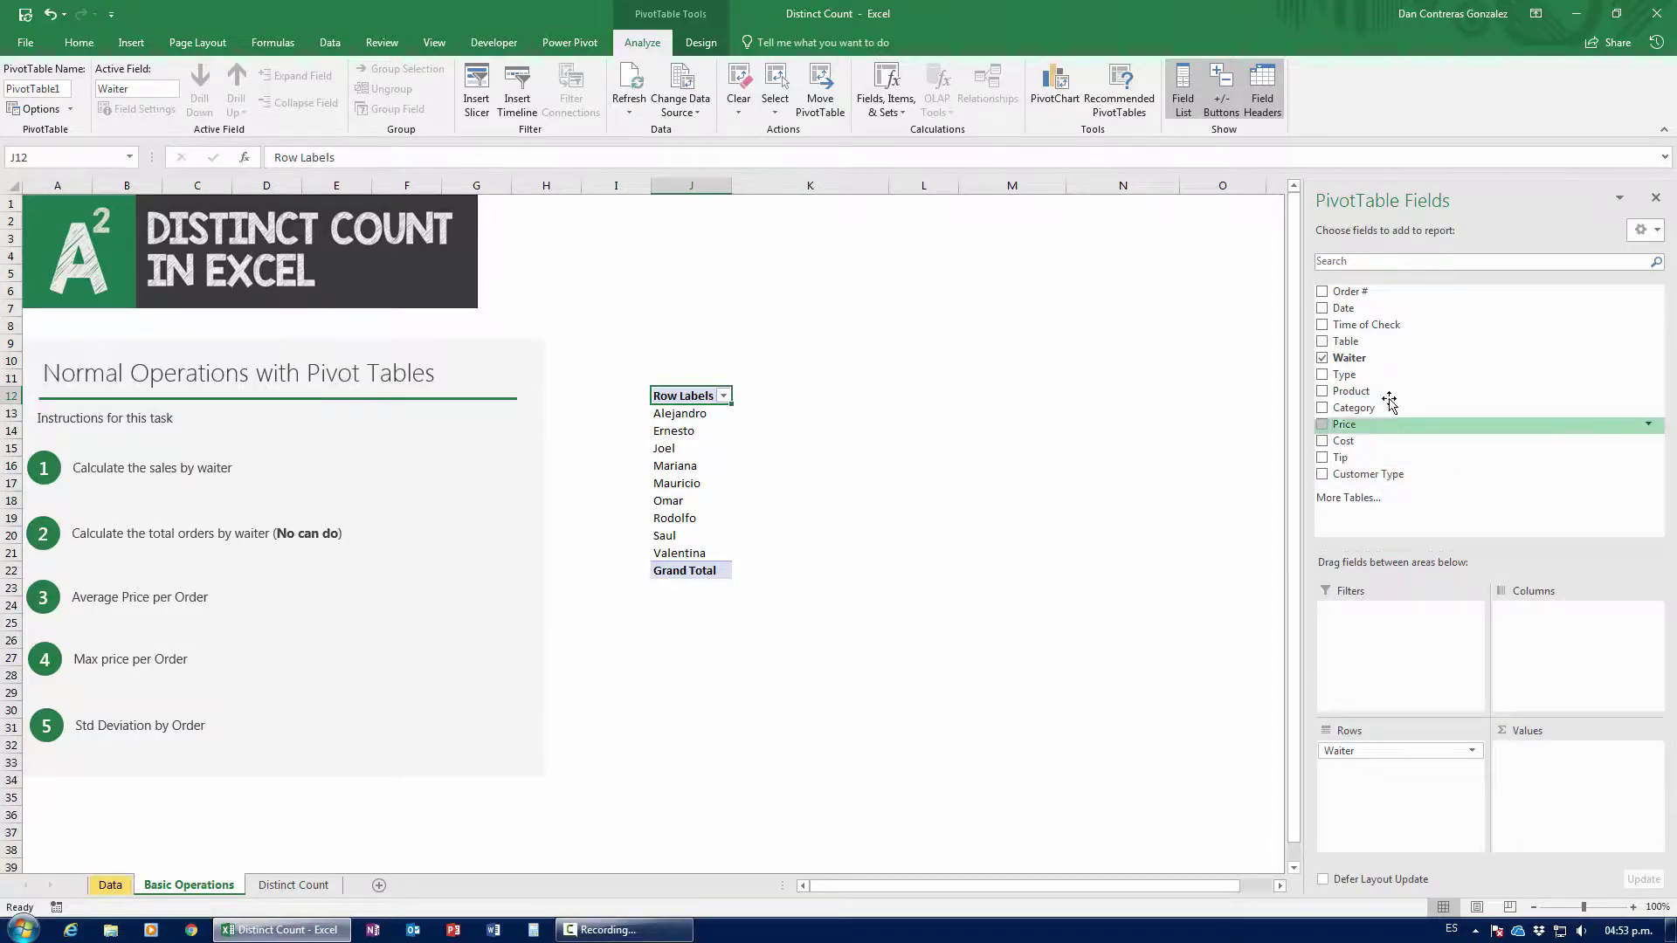
Examine the rows of order 1 on the Data sheet and the sum of their prices.
{"action": "left_click", "coordinate": [110, 885]}
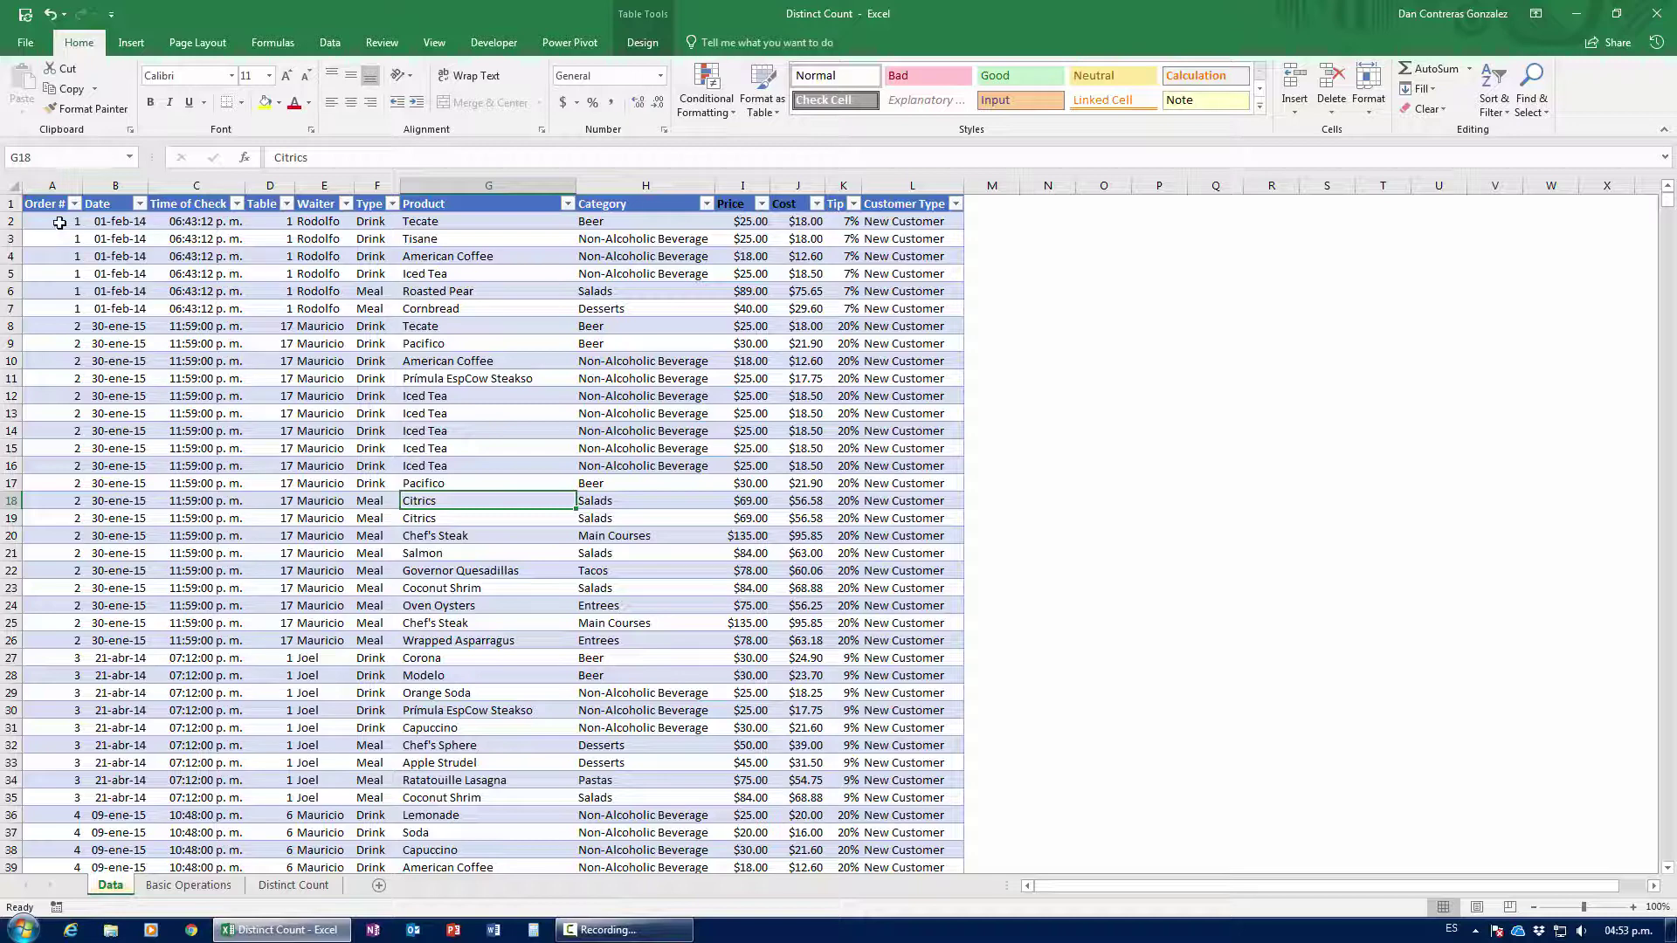
{"action": "left_click_drag", "start_coordinate": [60, 226], "coordinate": [893, 307]}
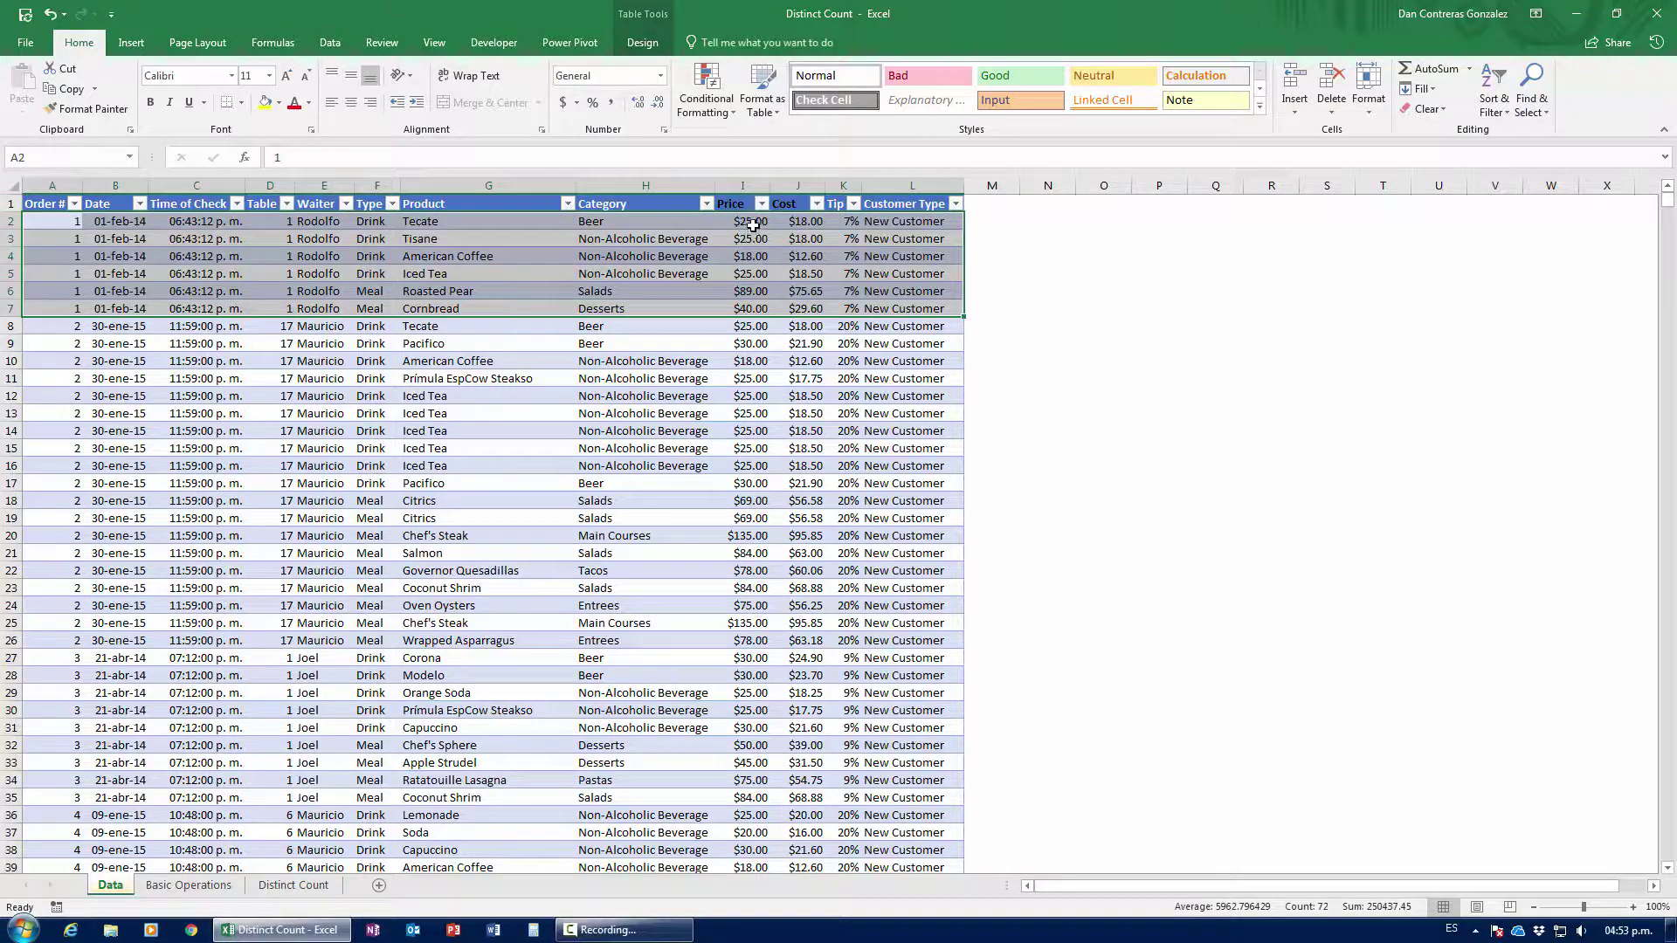
{"action": "left_click_drag", "start_coordinate": [751, 223], "coordinate": [751, 311]}
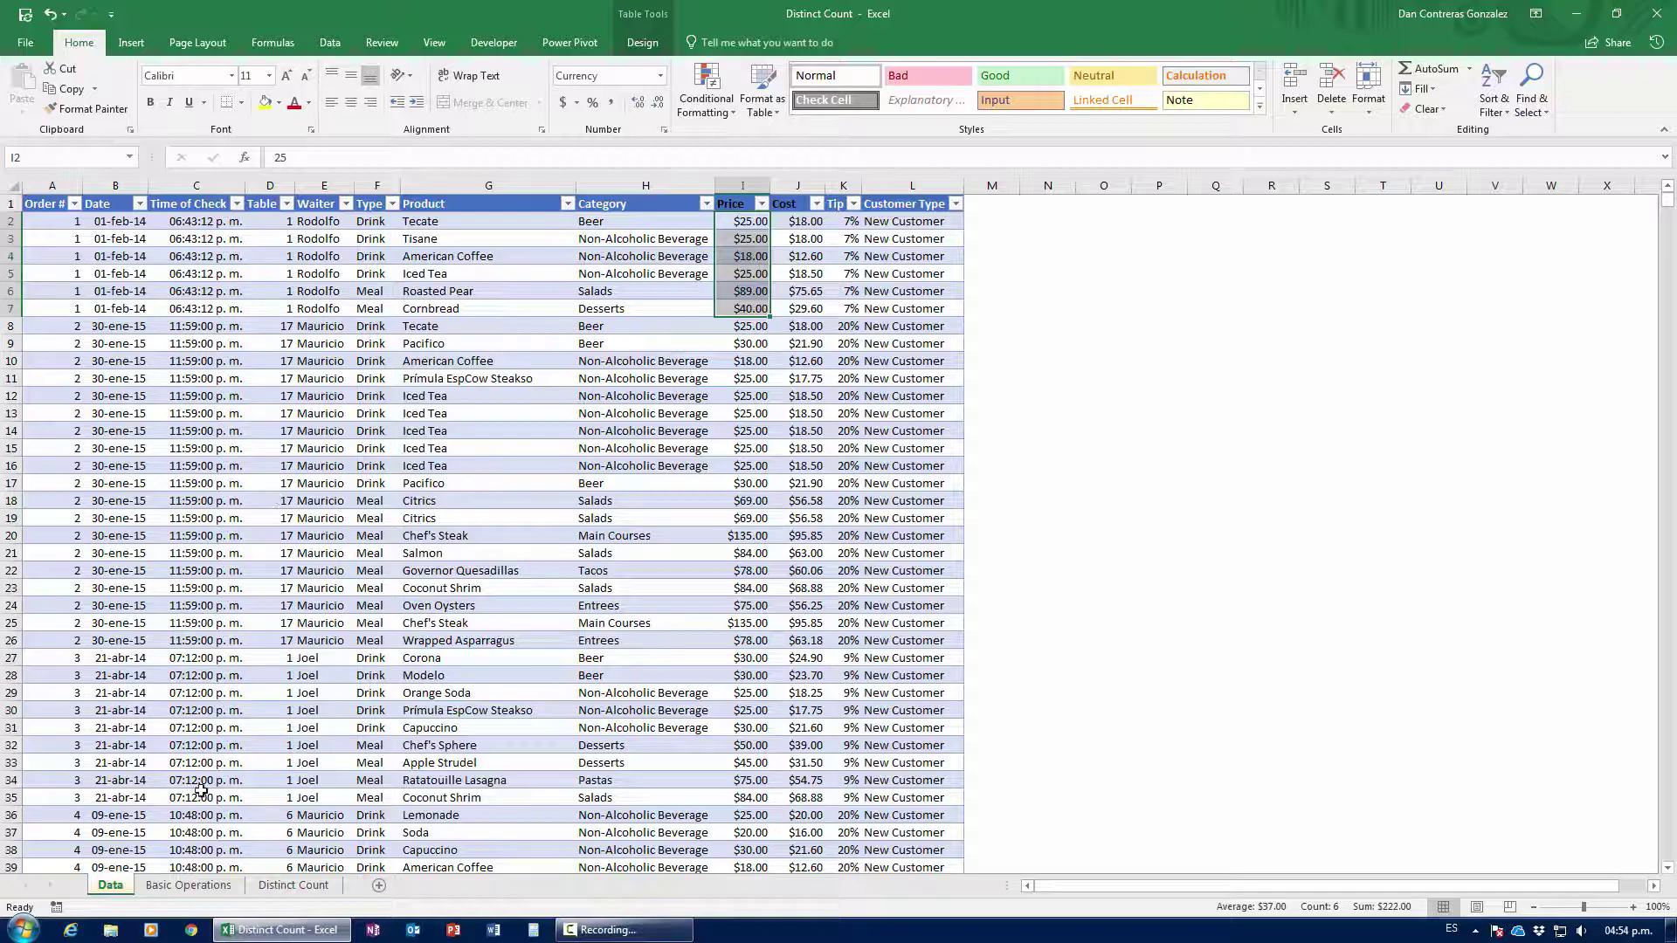
{"action": "left_click", "coordinate": [197, 884]}
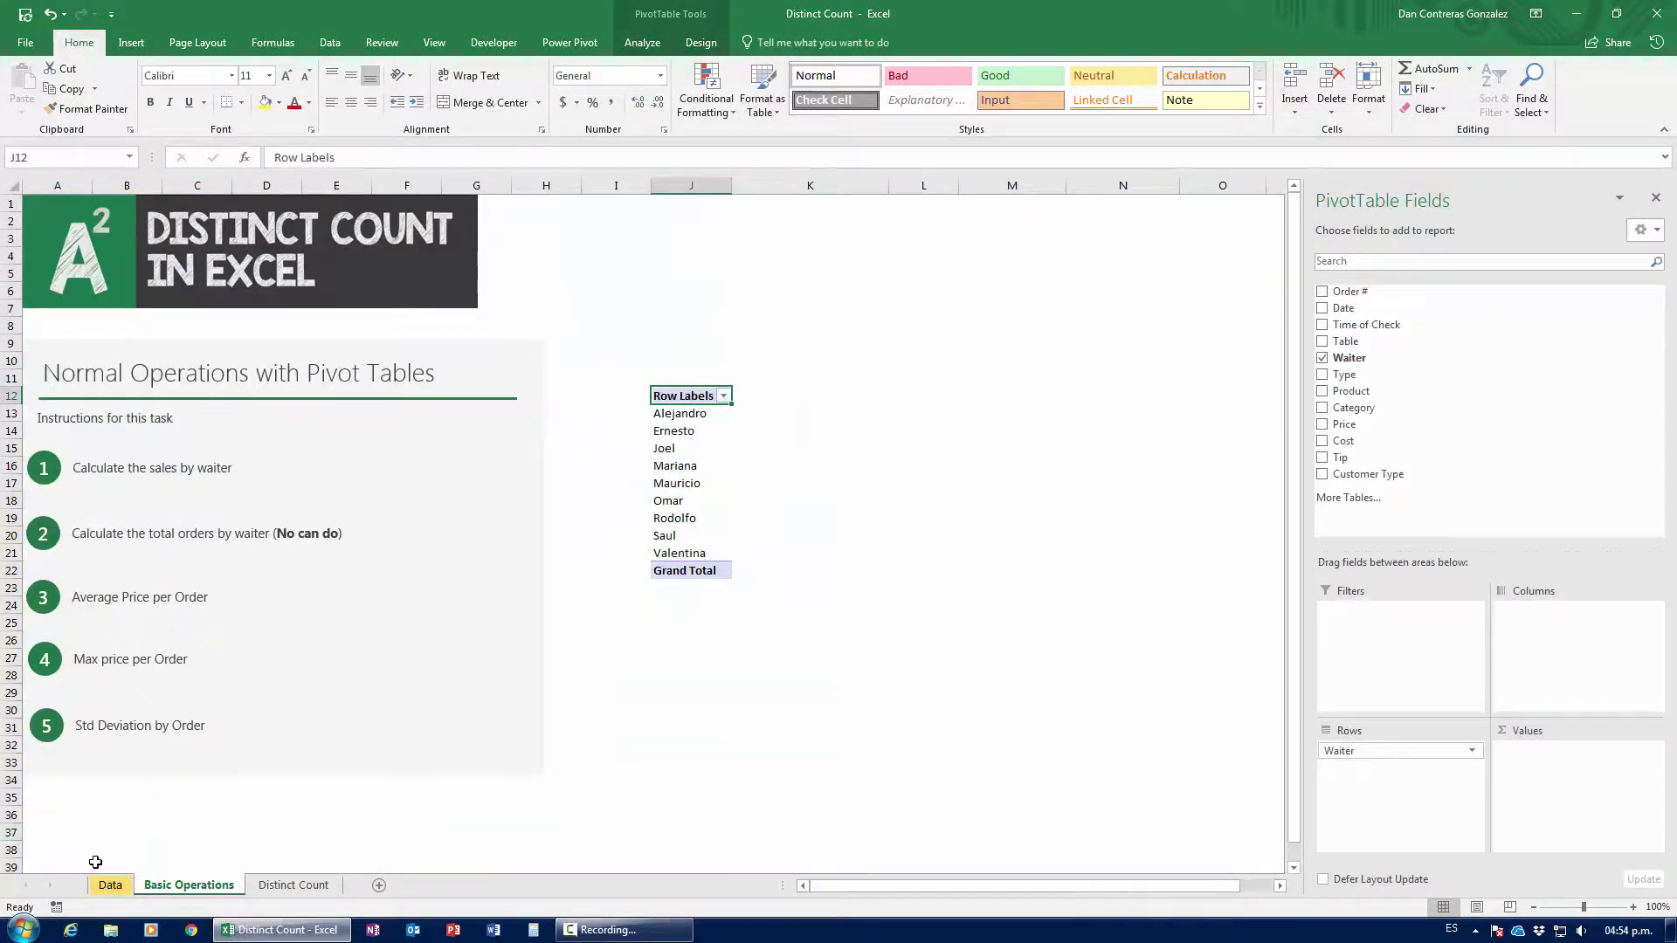
Filter the Data sheet's Waiter column to the first listed waiter and select all that waiter's prices to check their sum.
{"action": "left_click", "coordinate": [110, 885]}
{"action": "left_click", "coordinate": [346, 204]}
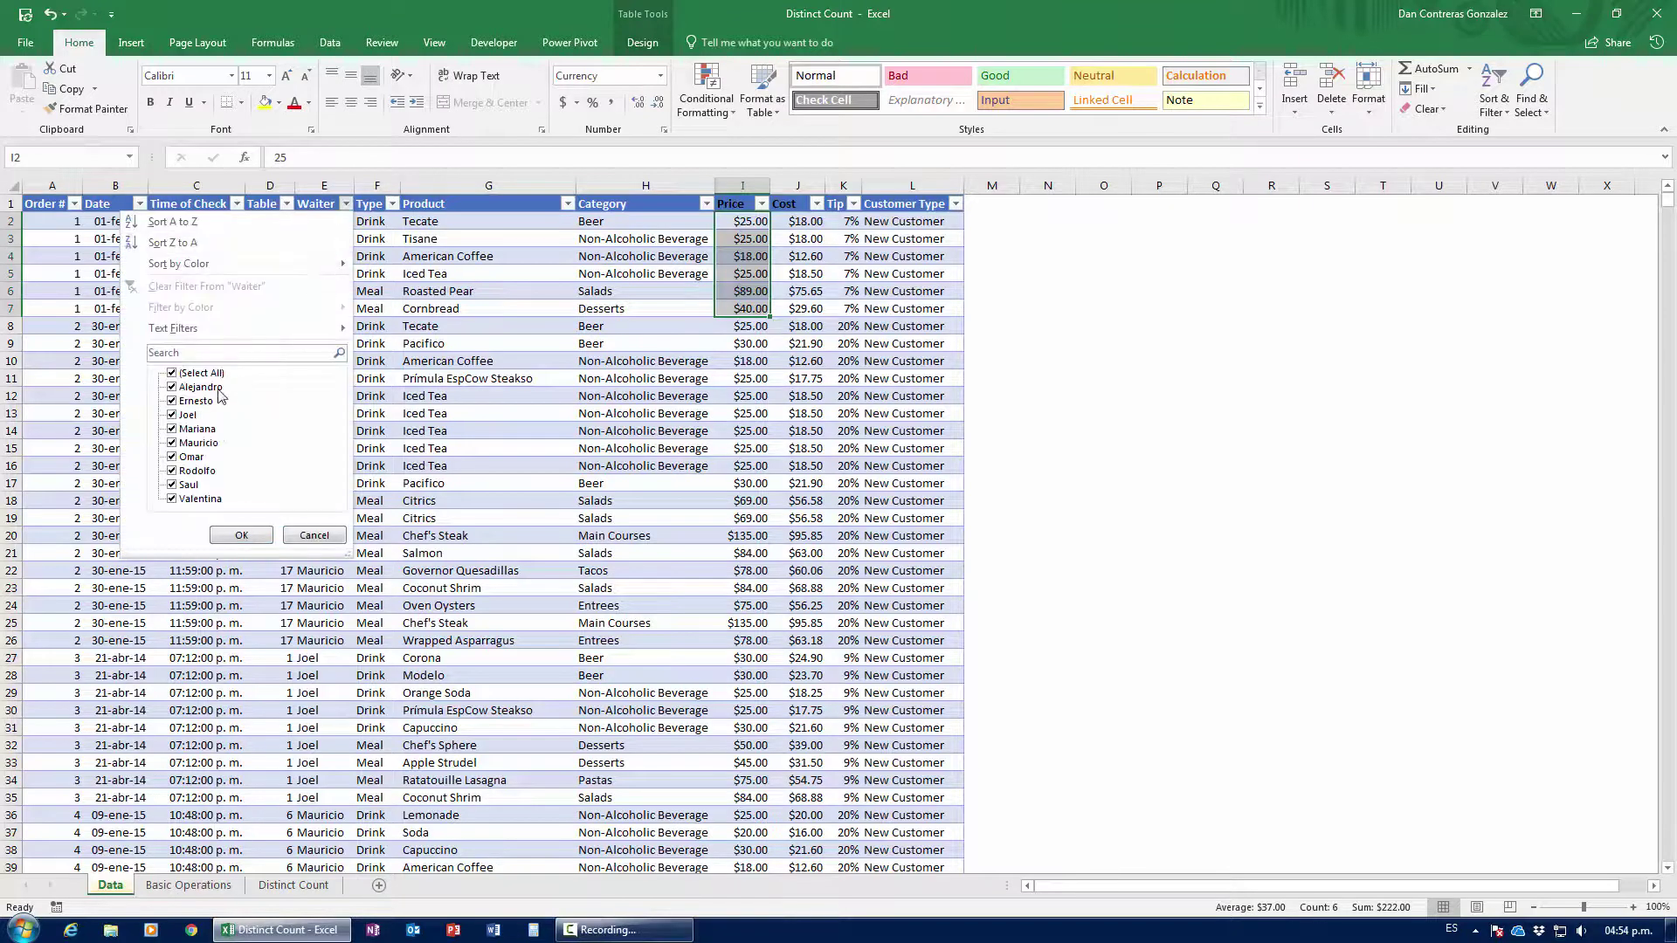
{"action": "left_click", "coordinate": [175, 375]}
{"action": "left_click", "coordinate": [172, 387]}
{"action": "left_click", "coordinate": [241, 535]}
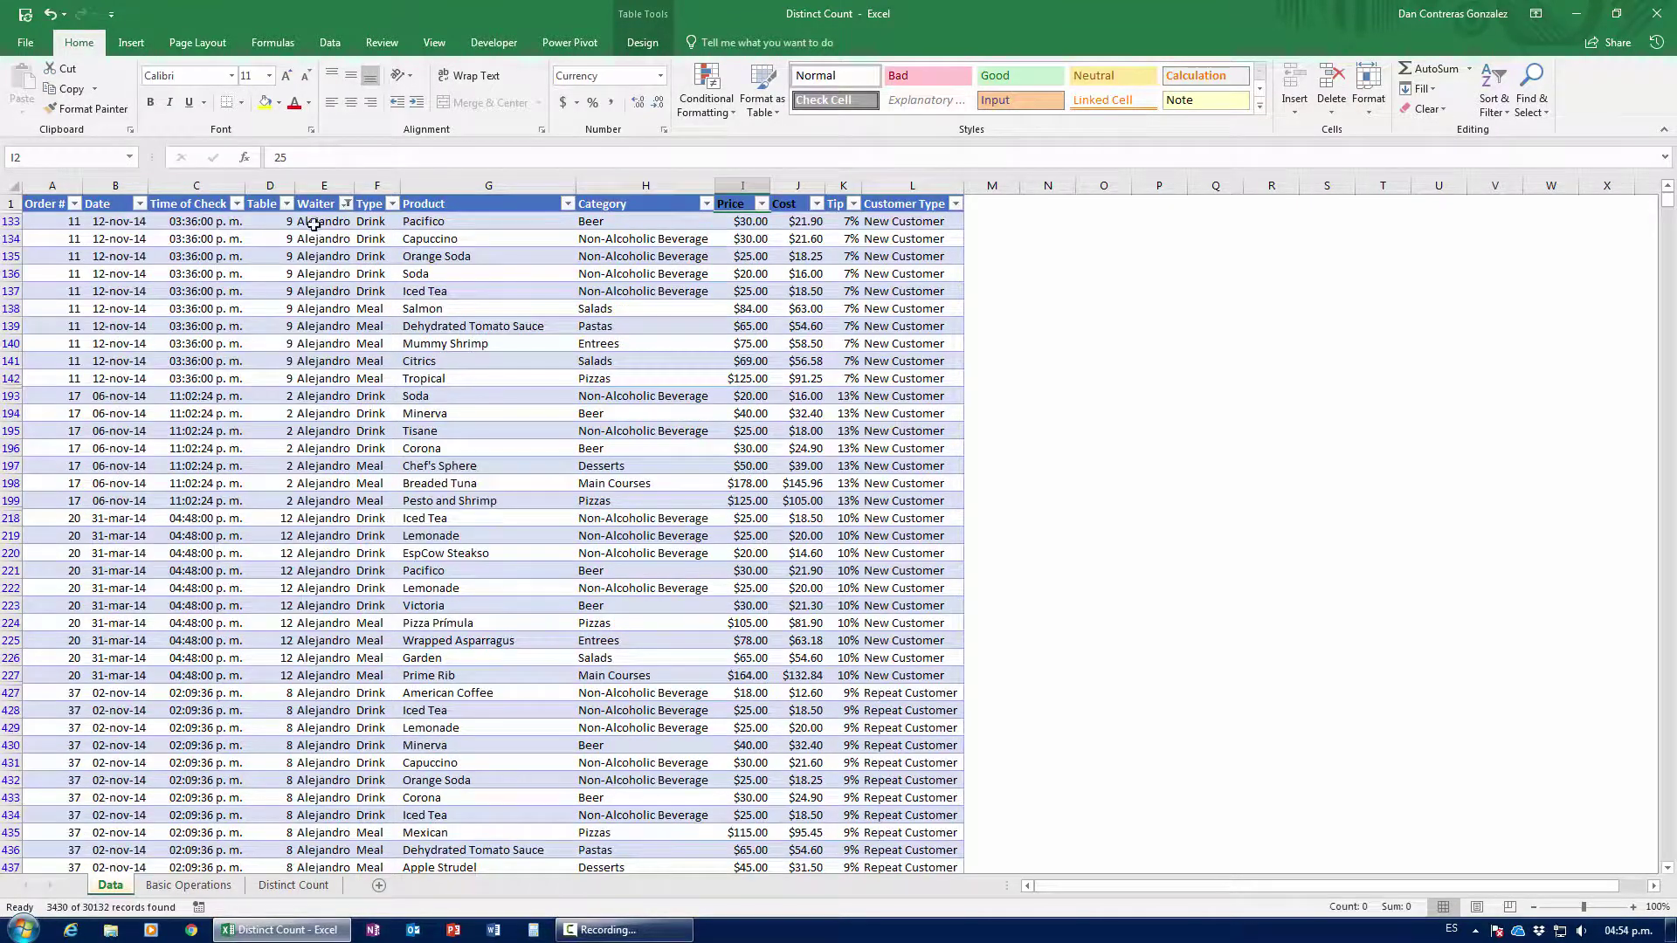
{"action": "left_click", "coordinate": [753, 223]}
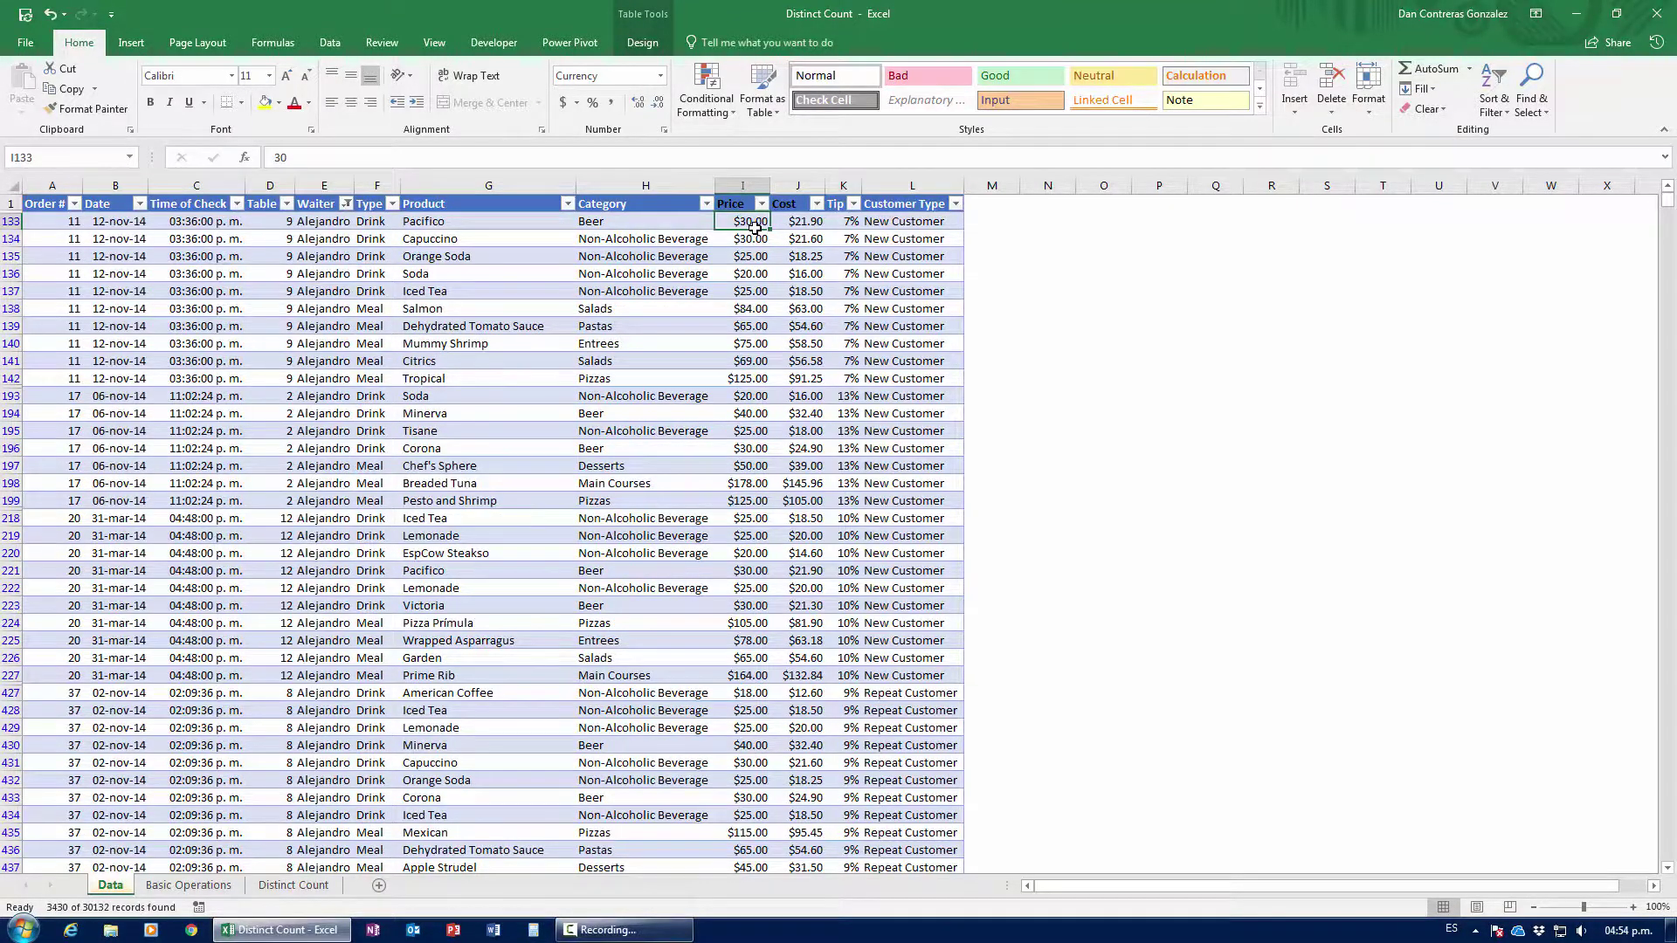
{"action": "key", "text": "ctrl+shift+Down"}
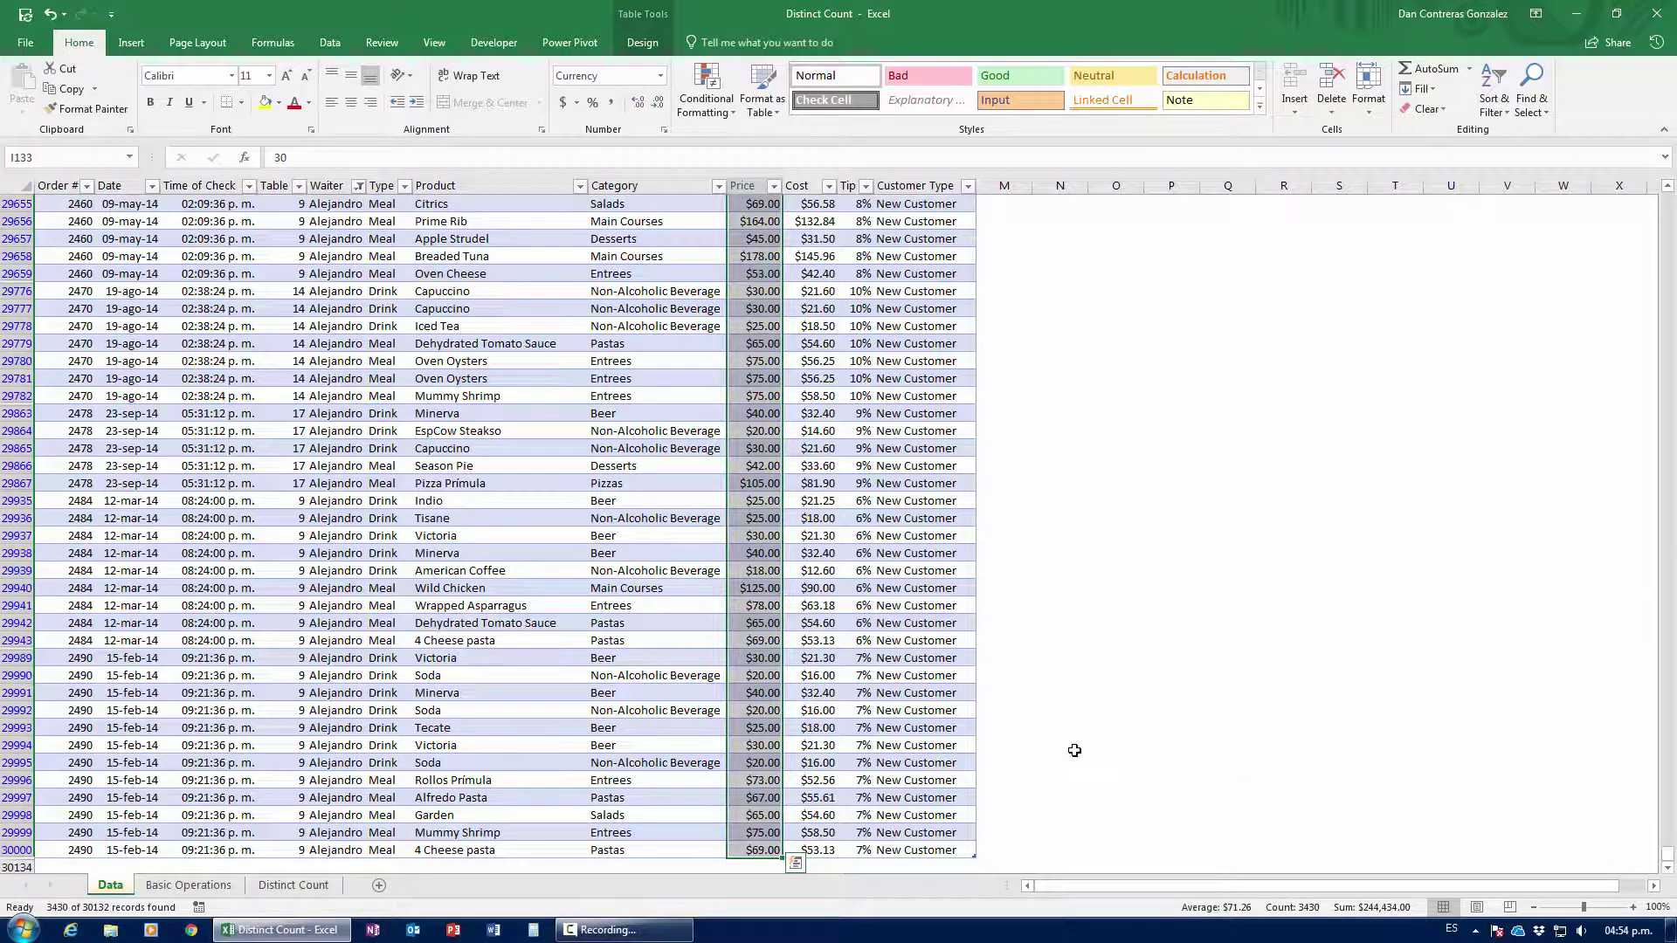
Reset the Waiter column's filter on the Data sheet to include all waiters.
{"action": "left_click", "coordinate": [345, 590]}
{"action": "key", "text": "ctrl+Up"}
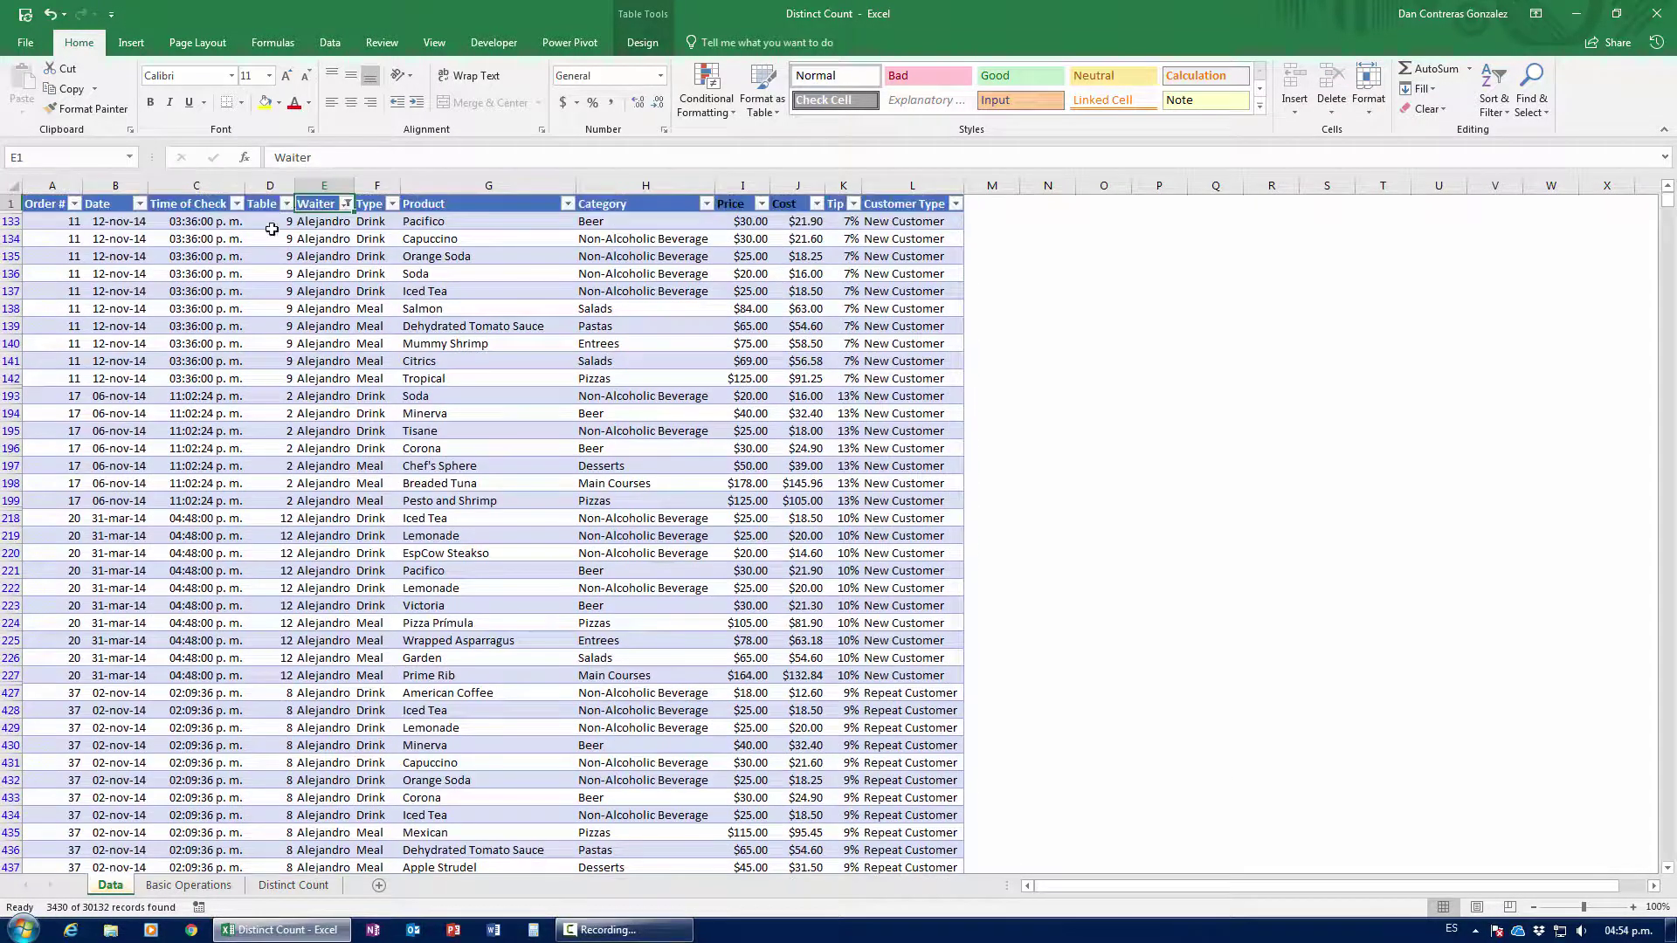
{"action": "left_click", "coordinate": [347, 203]}
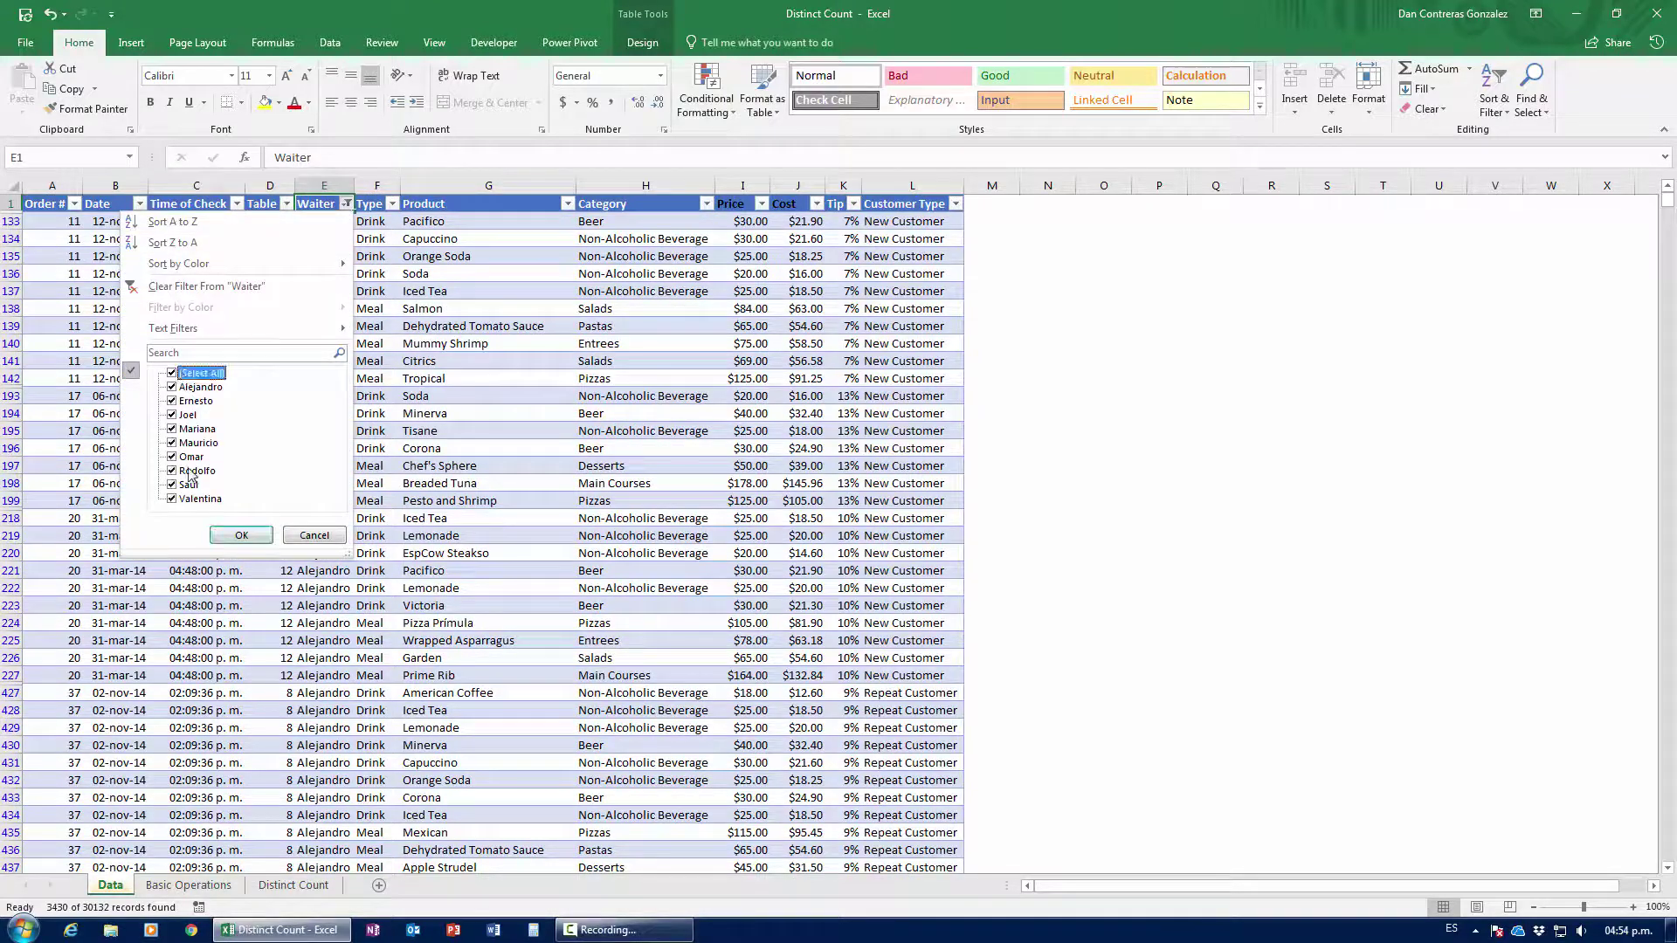
{"action": "left_click", "coordinate": [237, 535]}
Add the sum of Price to the waiter pivot table's values and format them as currency.
{"action": "left_click", "coordinate": [189, 885]}
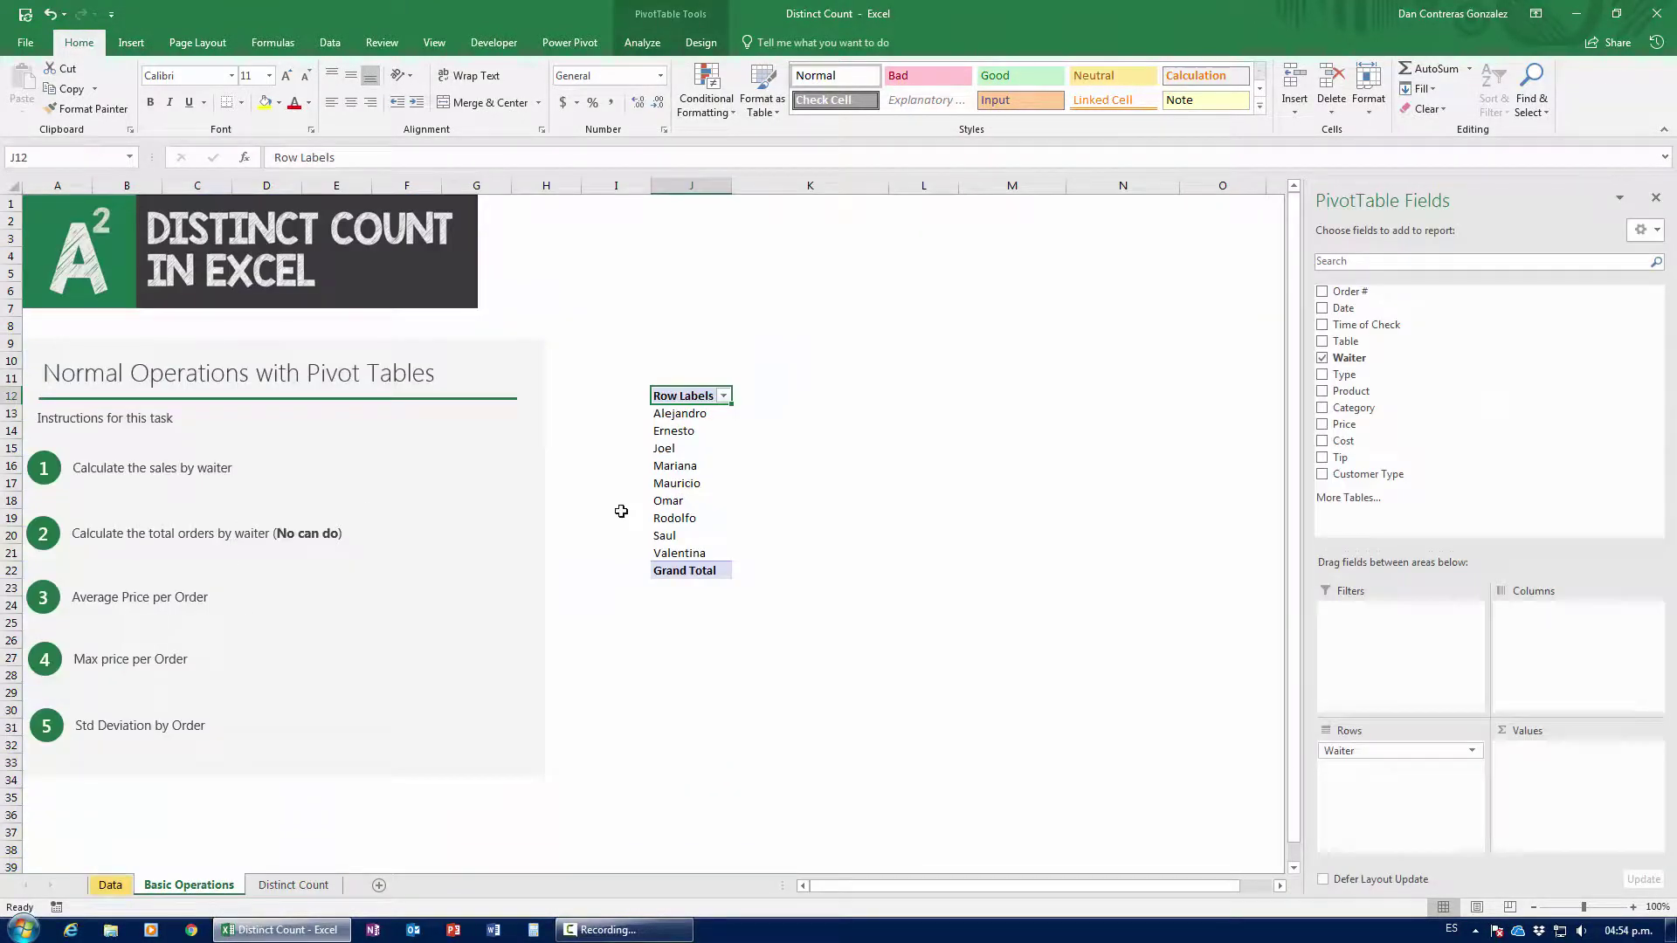
{"action": "left_click_drag", "start_coordinate": [1343, 428], "coordinate": [1581, 806]}
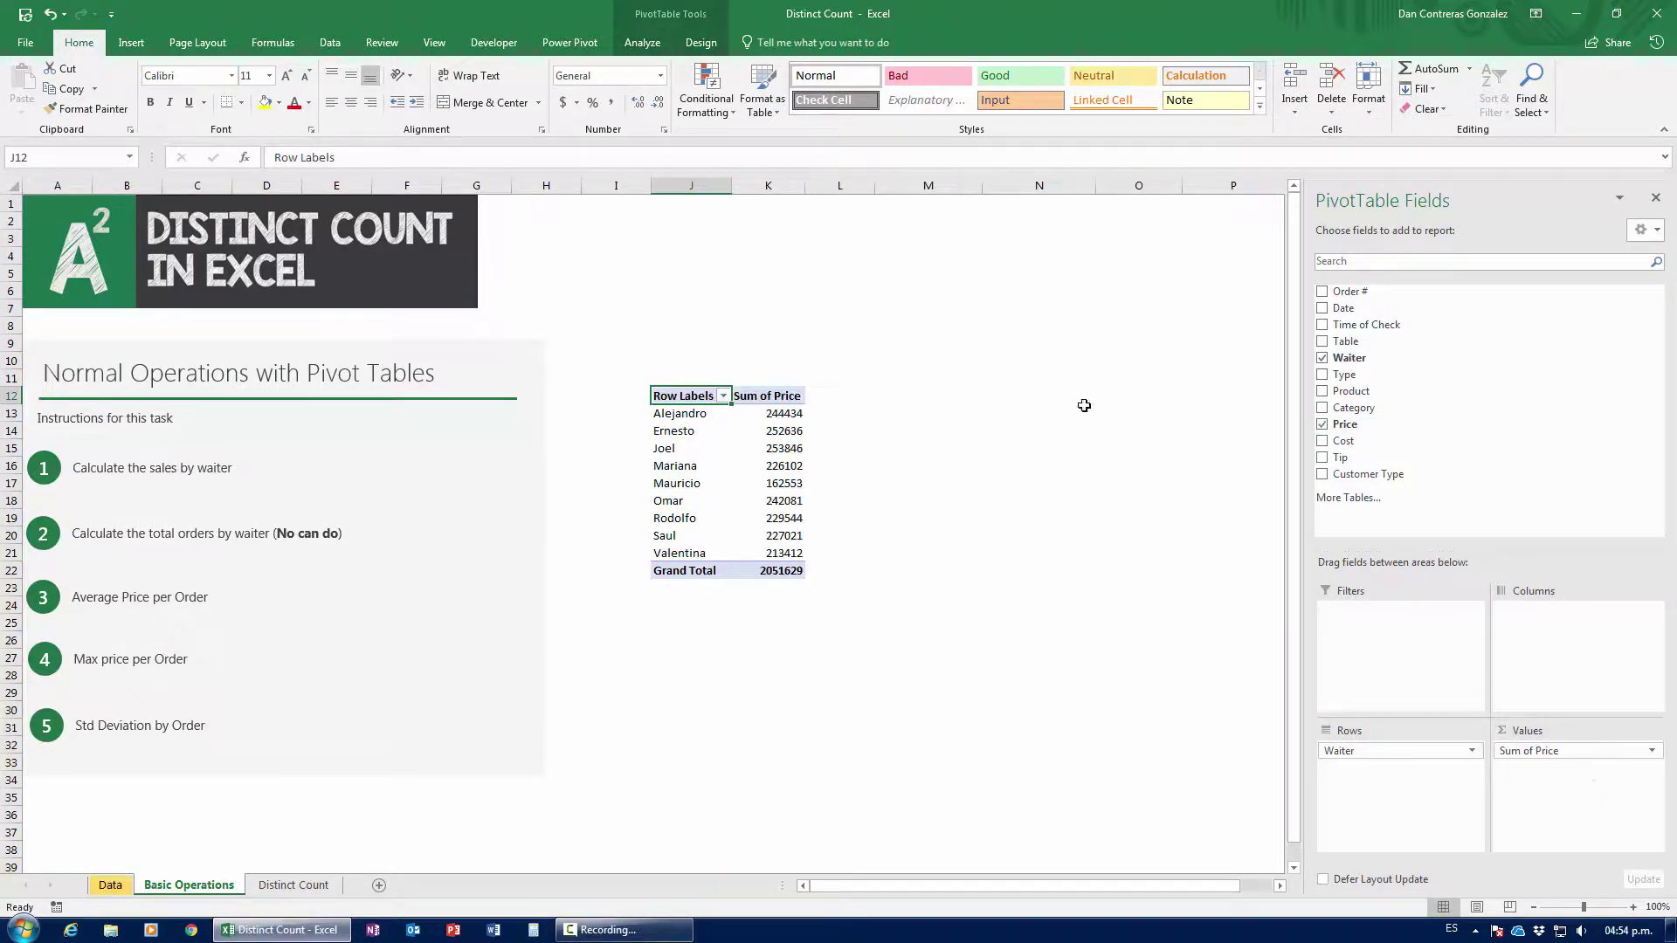
{"action": "left_click_drag", "start_coordinate": [782, 415], "coordinate": [769, 598]}
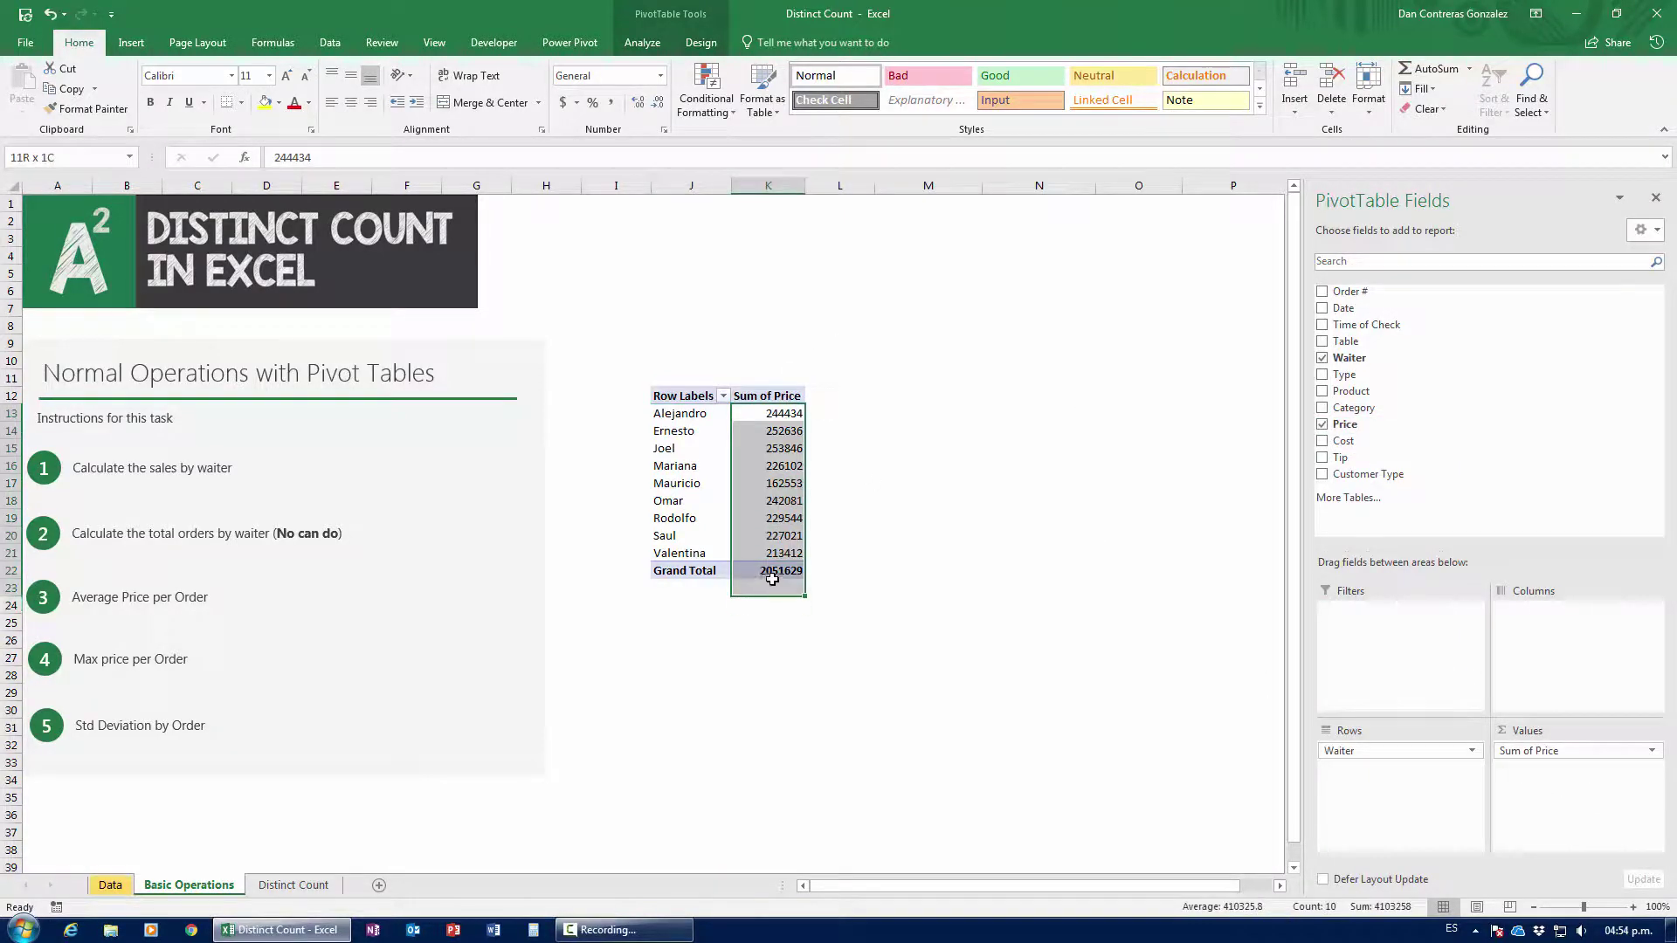
{"action": "key", "text": "ctrl+shift+4"}
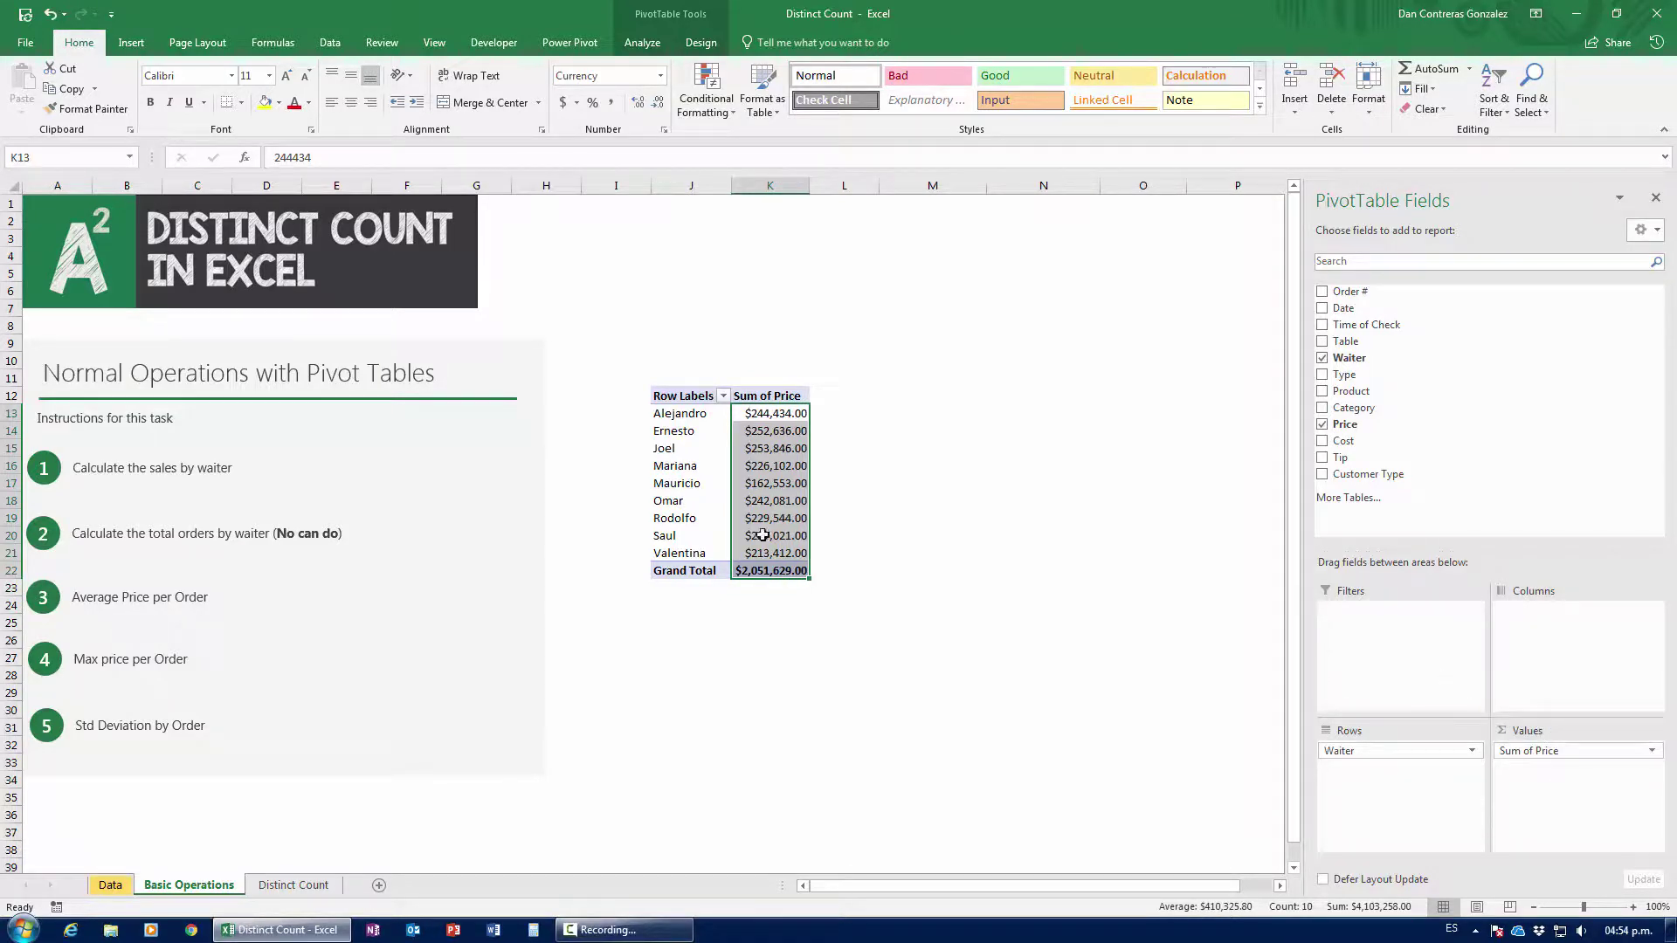
Compare the sales totals of the first three waiters and look at the Distinct Count instructions.
{"action": "left_click", "coordinate": [706, 418]}
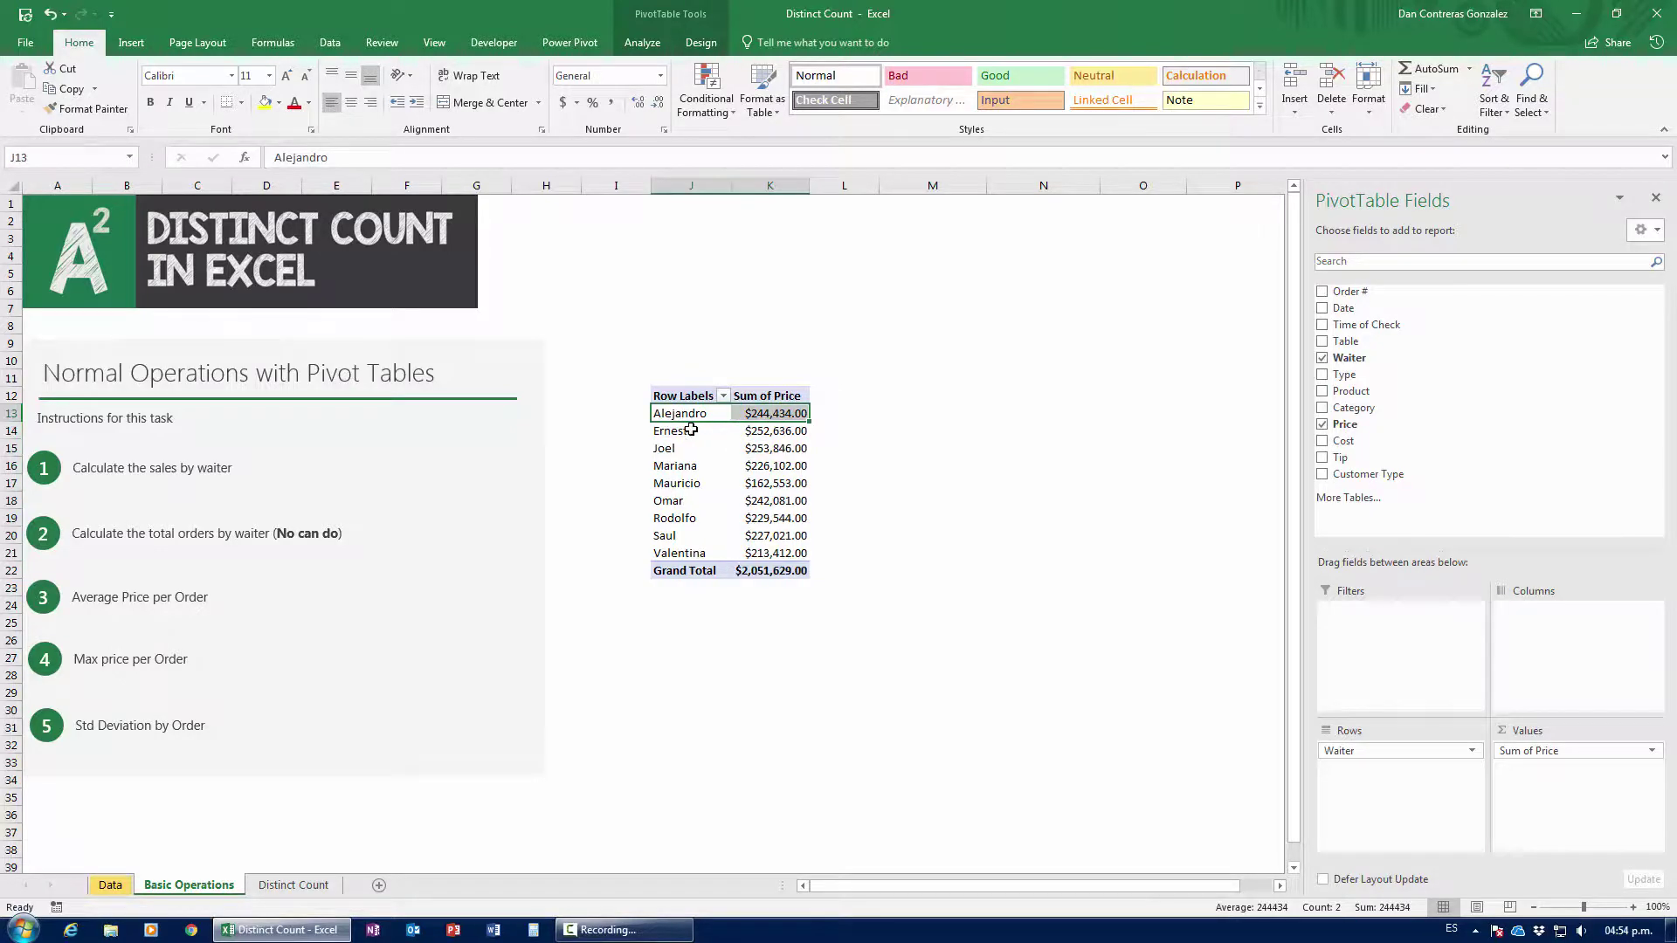
{"action": "left_click_drag", "start_coordinate": [680, 431], "coordinate": [765, 453]}
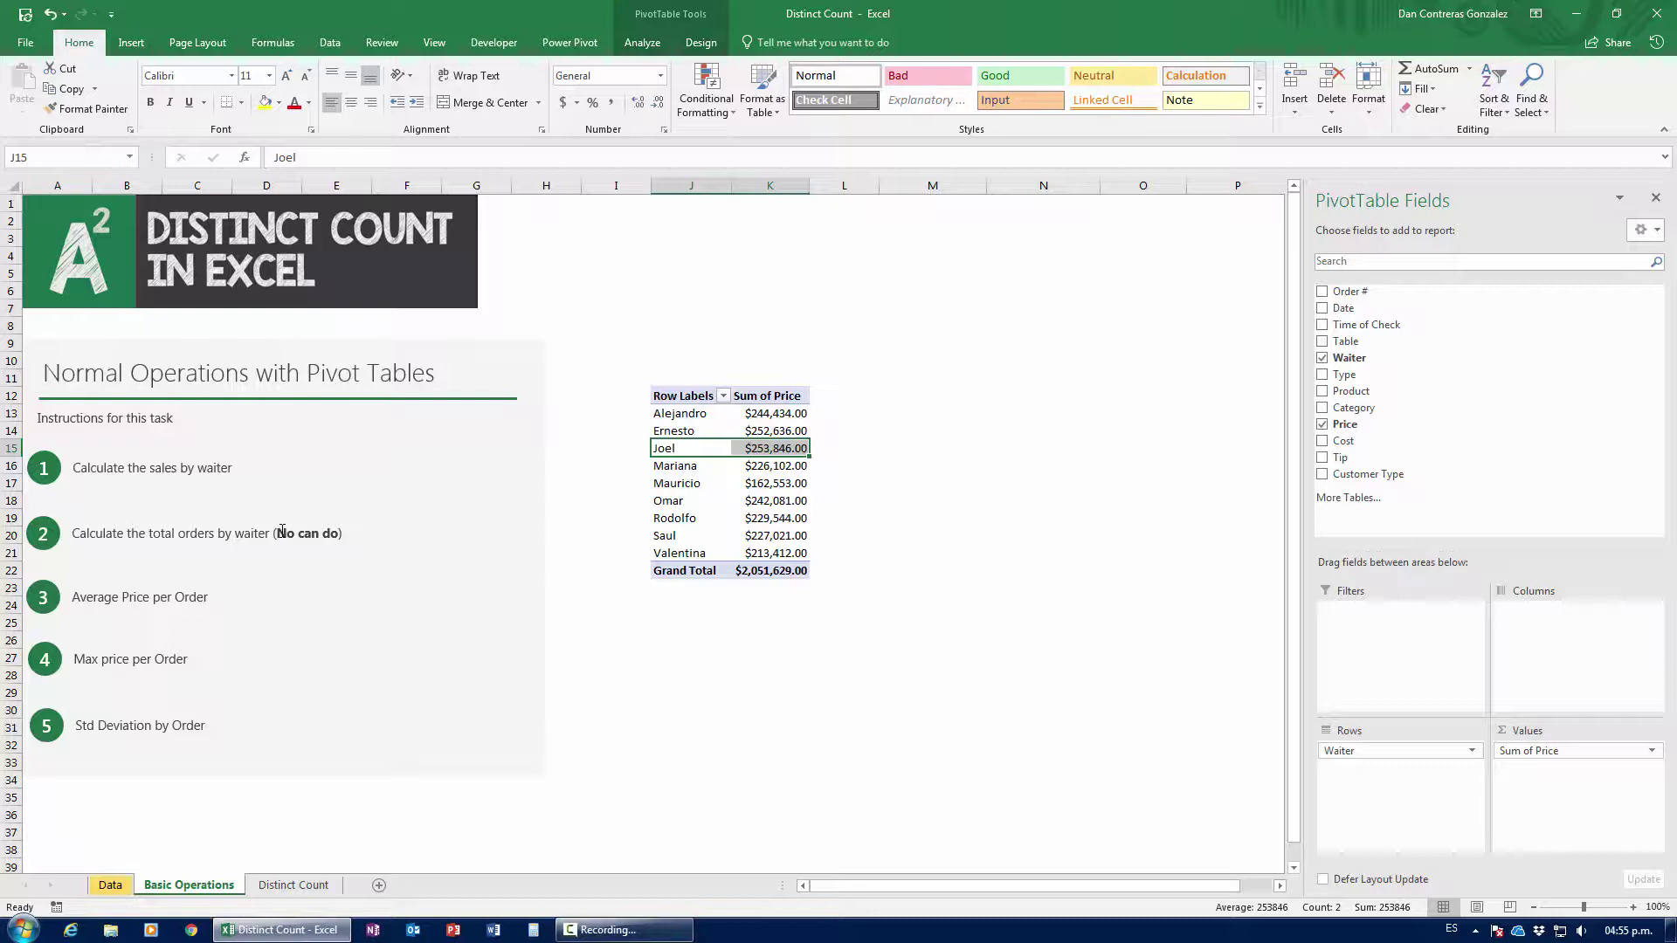
{"action": "left_click", "coordinate": [282, 884]}
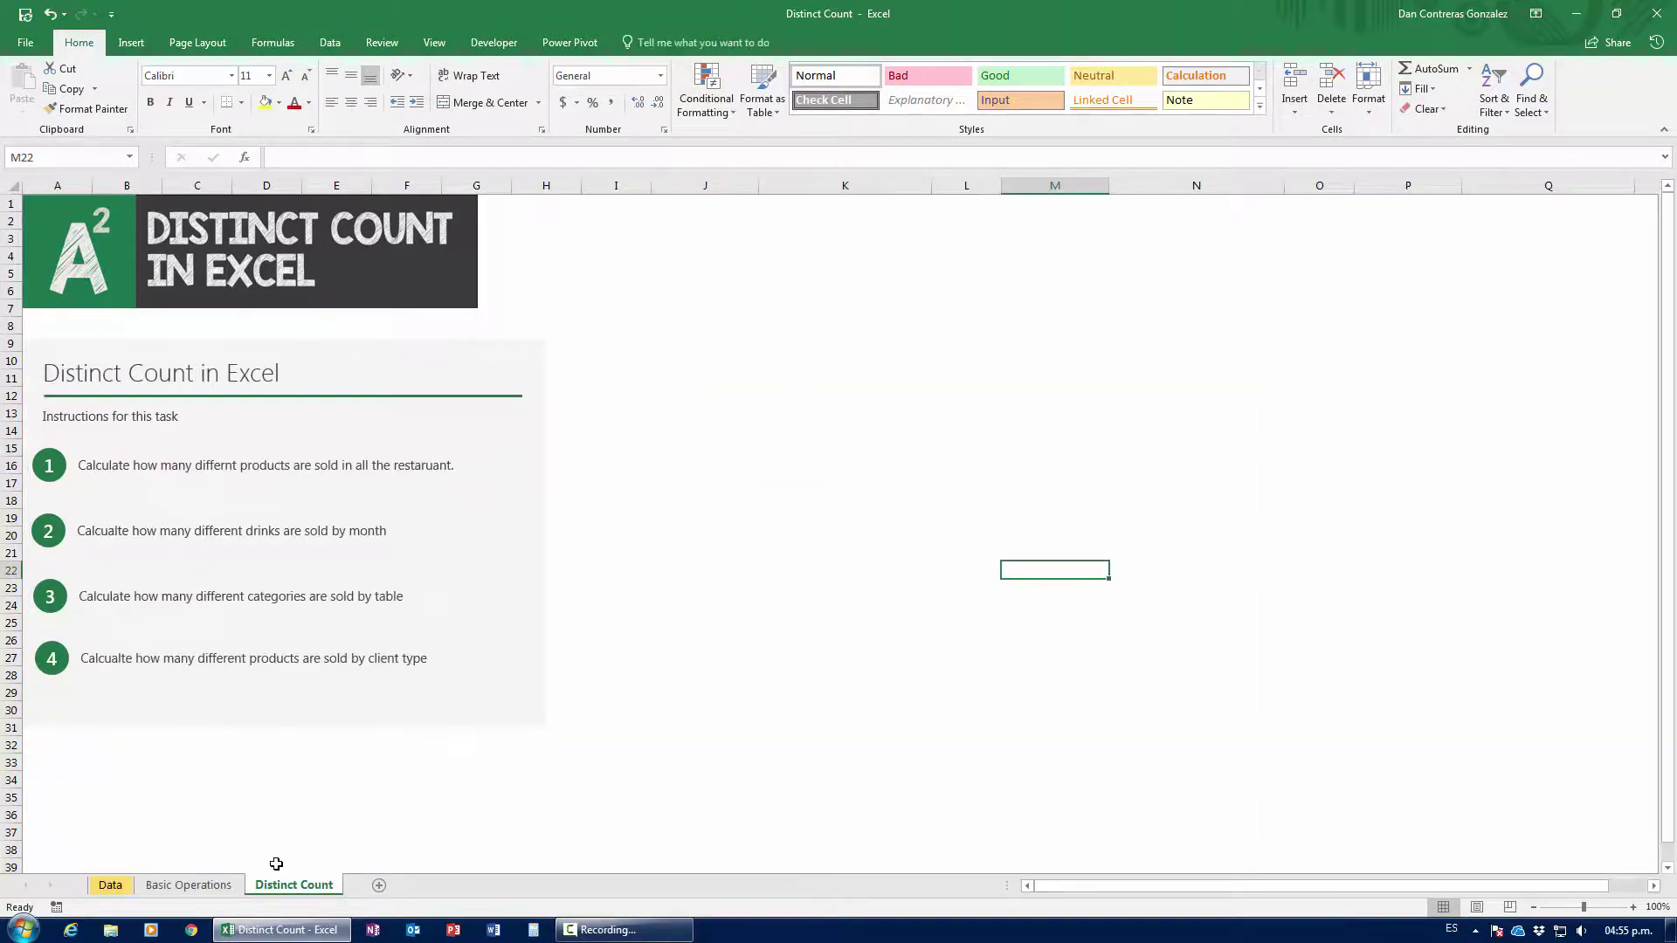
{"action": "left_click", "coordinate": [207, 885]}
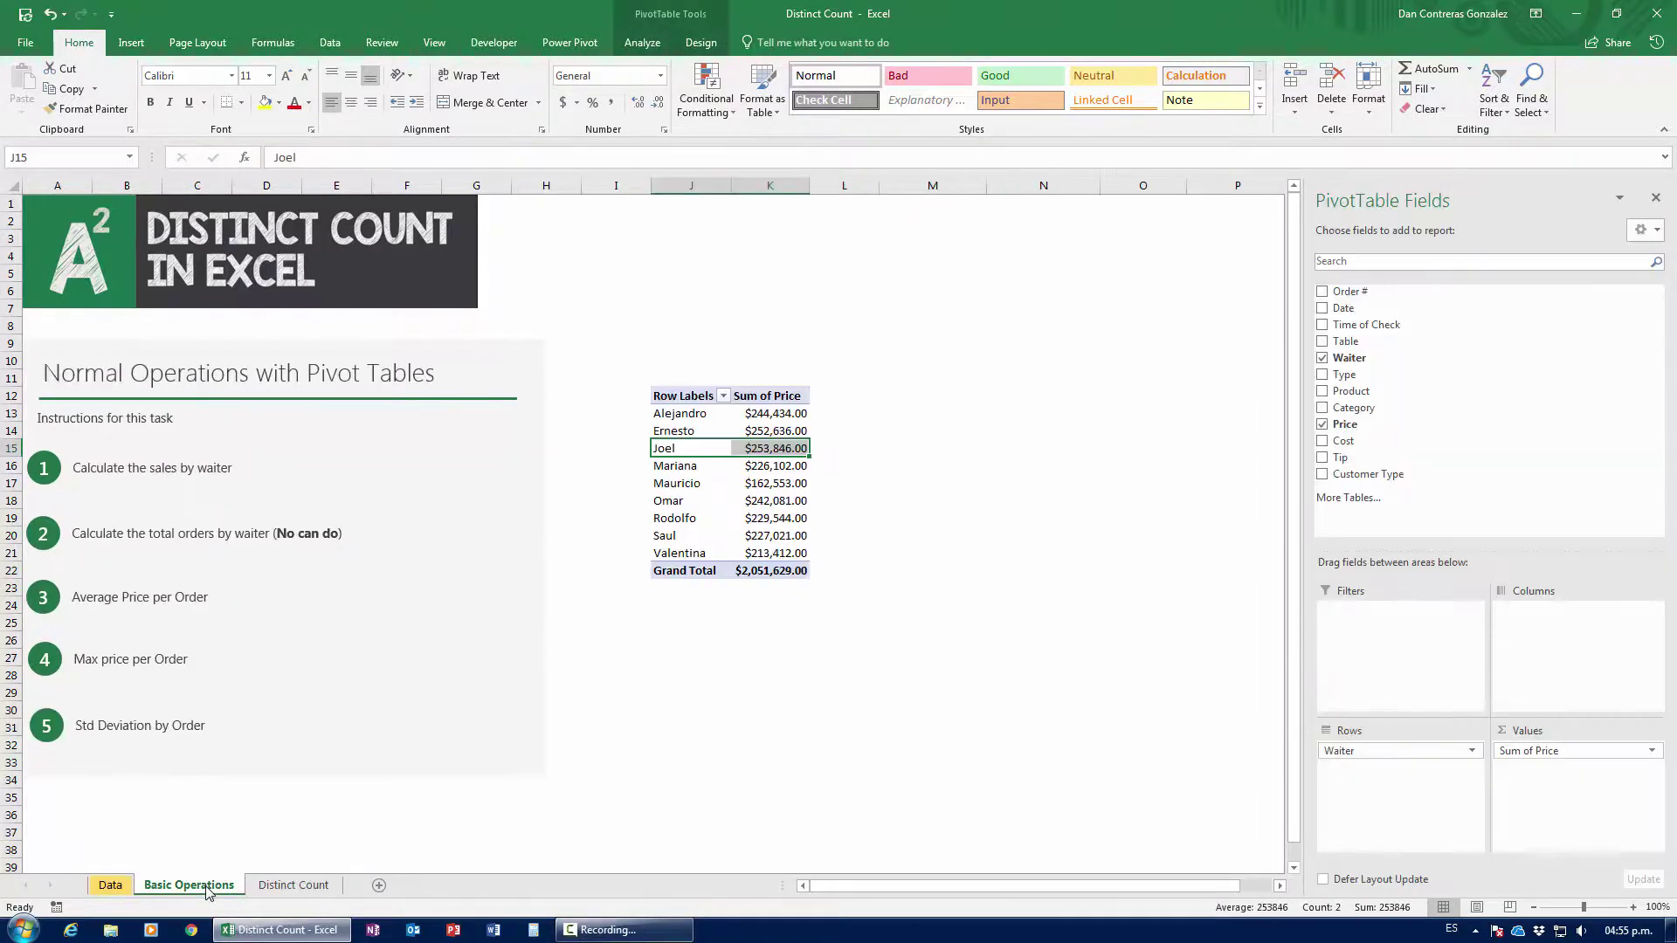
Select cell J24 below the pivot table, and examine the Data sheet's last order number and the rows of order 1.
{"action": "left_click", "coordinate": [684, 604]}
{"action": "left_click", "coordinate": [95, 888]}
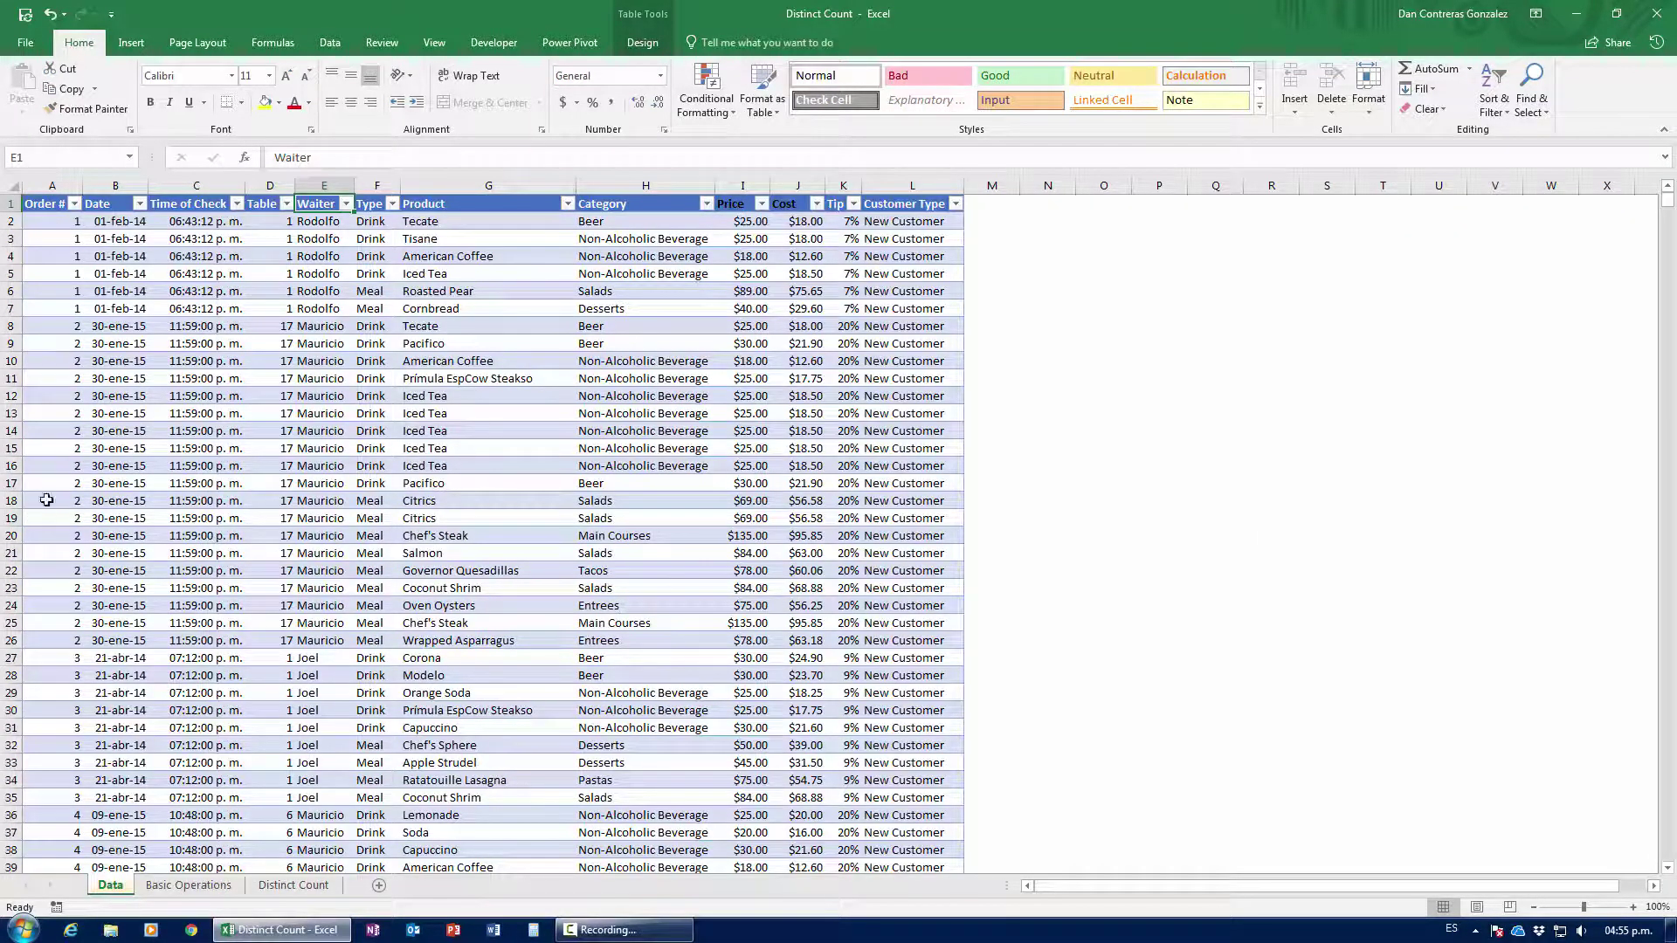
{"action": "left_click", "coordinate": [58, 292]}
{"action": "key", "text": "ctrl+Down"}
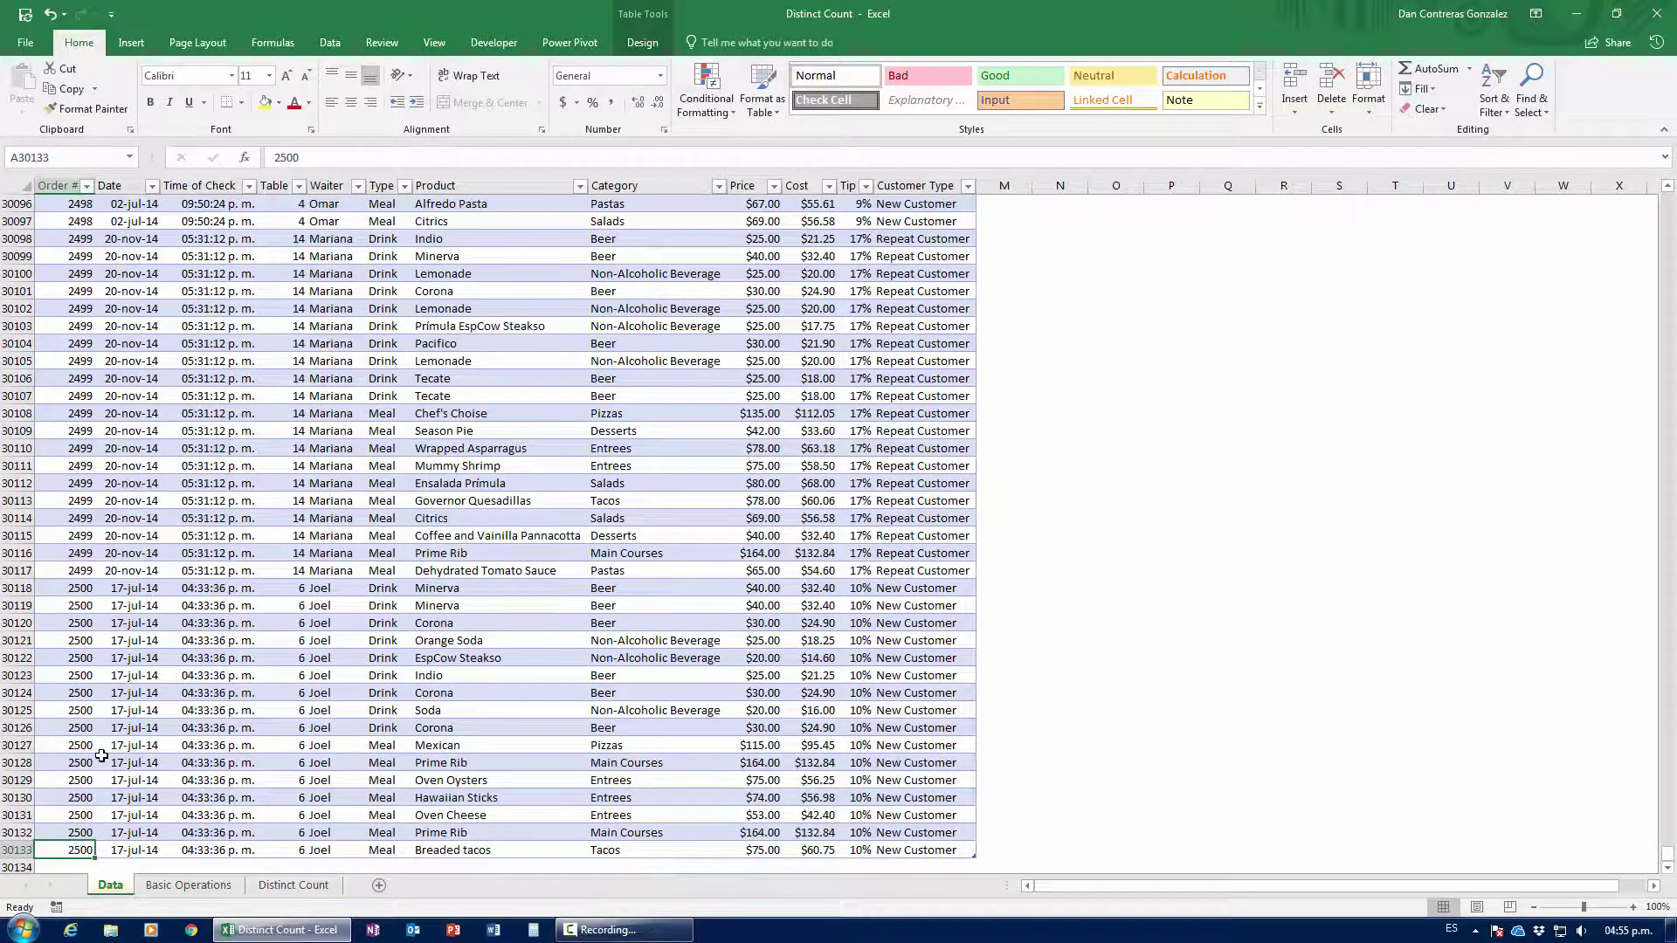
{"action": "key", "text": "ctrl+Up"}
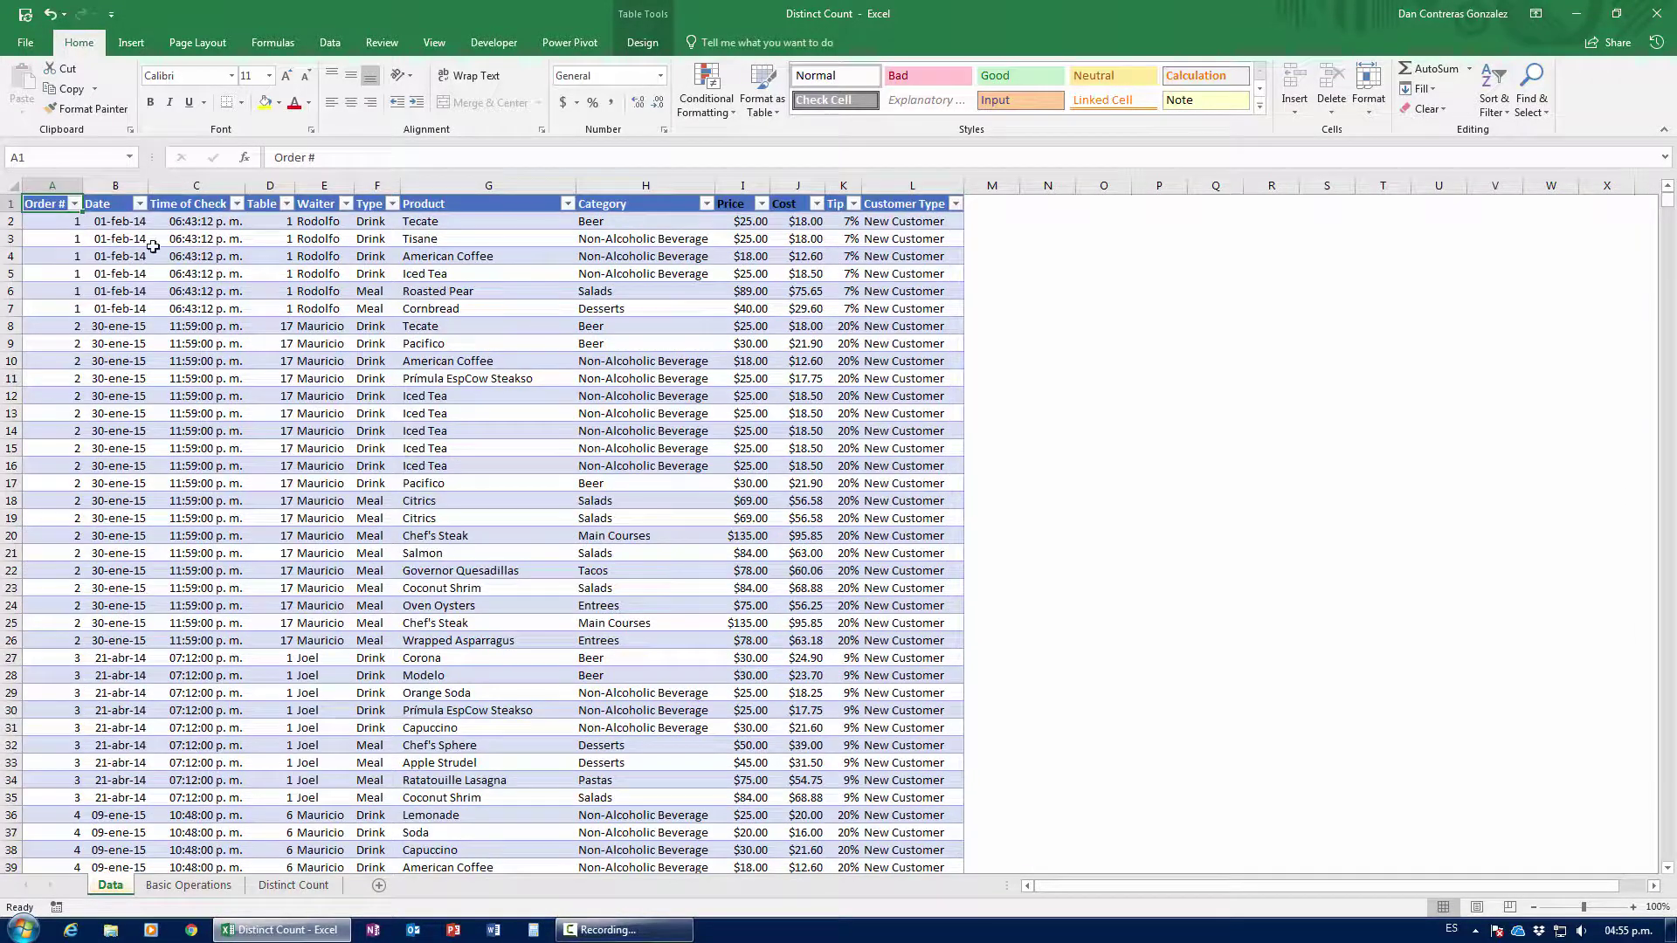
{"action": "left_click_drag", "start_coordinate": [58, 221], "coordinate": [925, 311]}
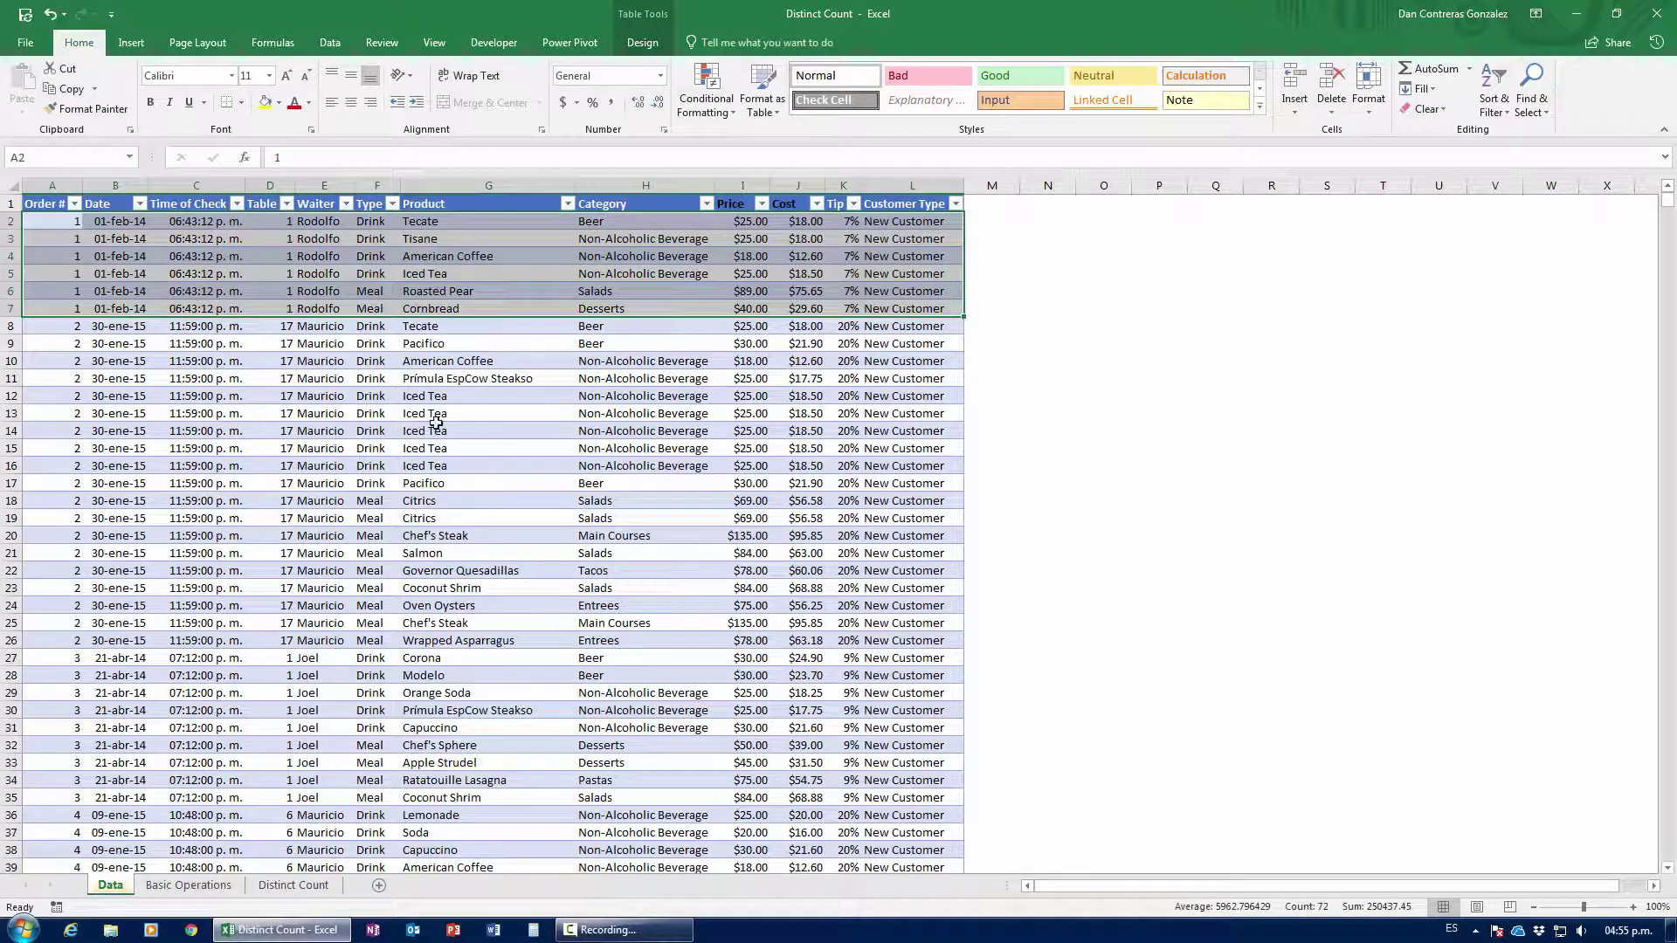
Create a pivot table from the restaurant table at cell J24 on the Basic Operations sheet.
{"action": "left_click", "coordinate": [189, 886]}
{"action": "left_click", "coordinate": [130, 41]}
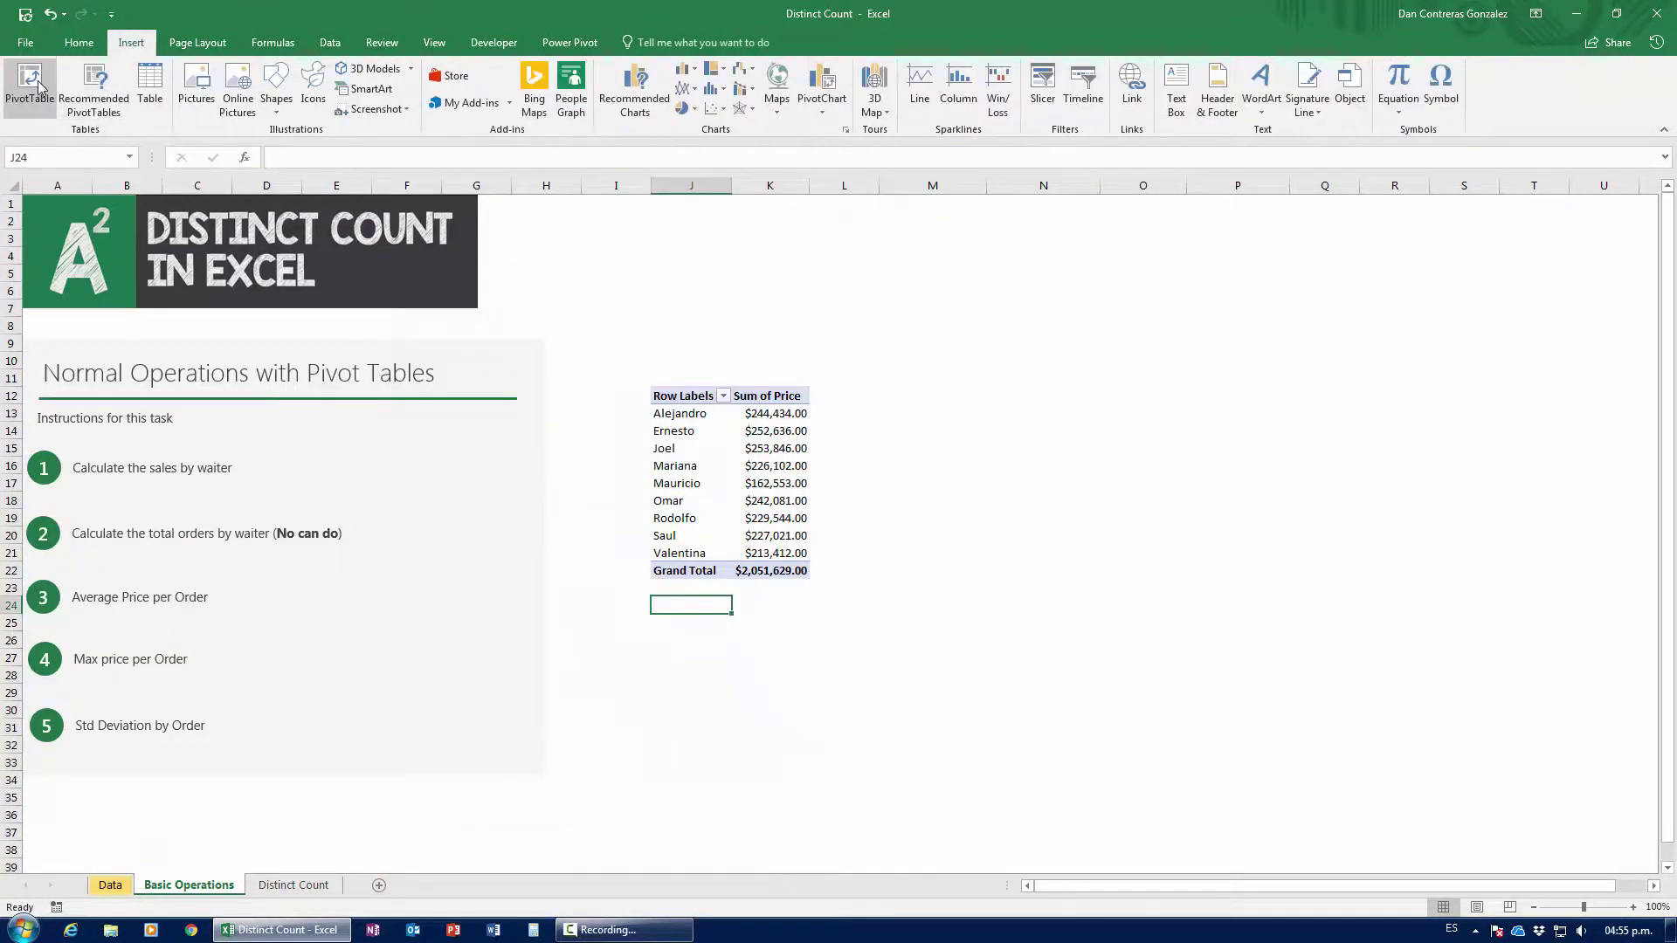
{"action": "left_click", "coordinate": [35, 83]}
{"action": "type", "text": "restaruant"}
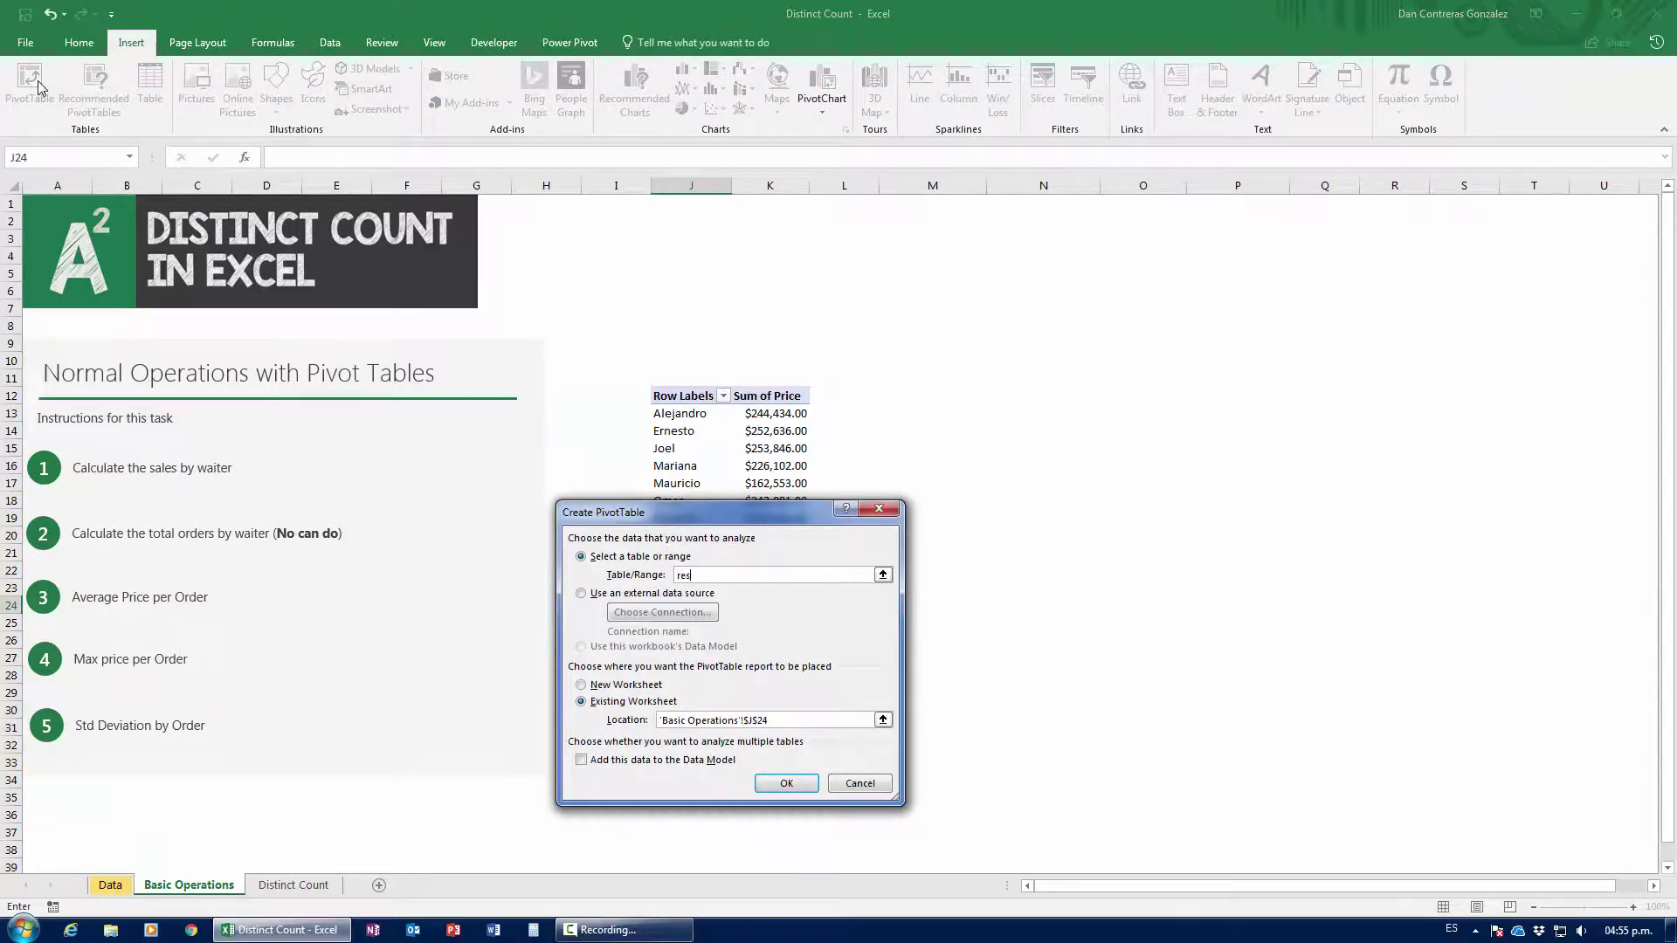
{"action": "key", "text": "Return"}
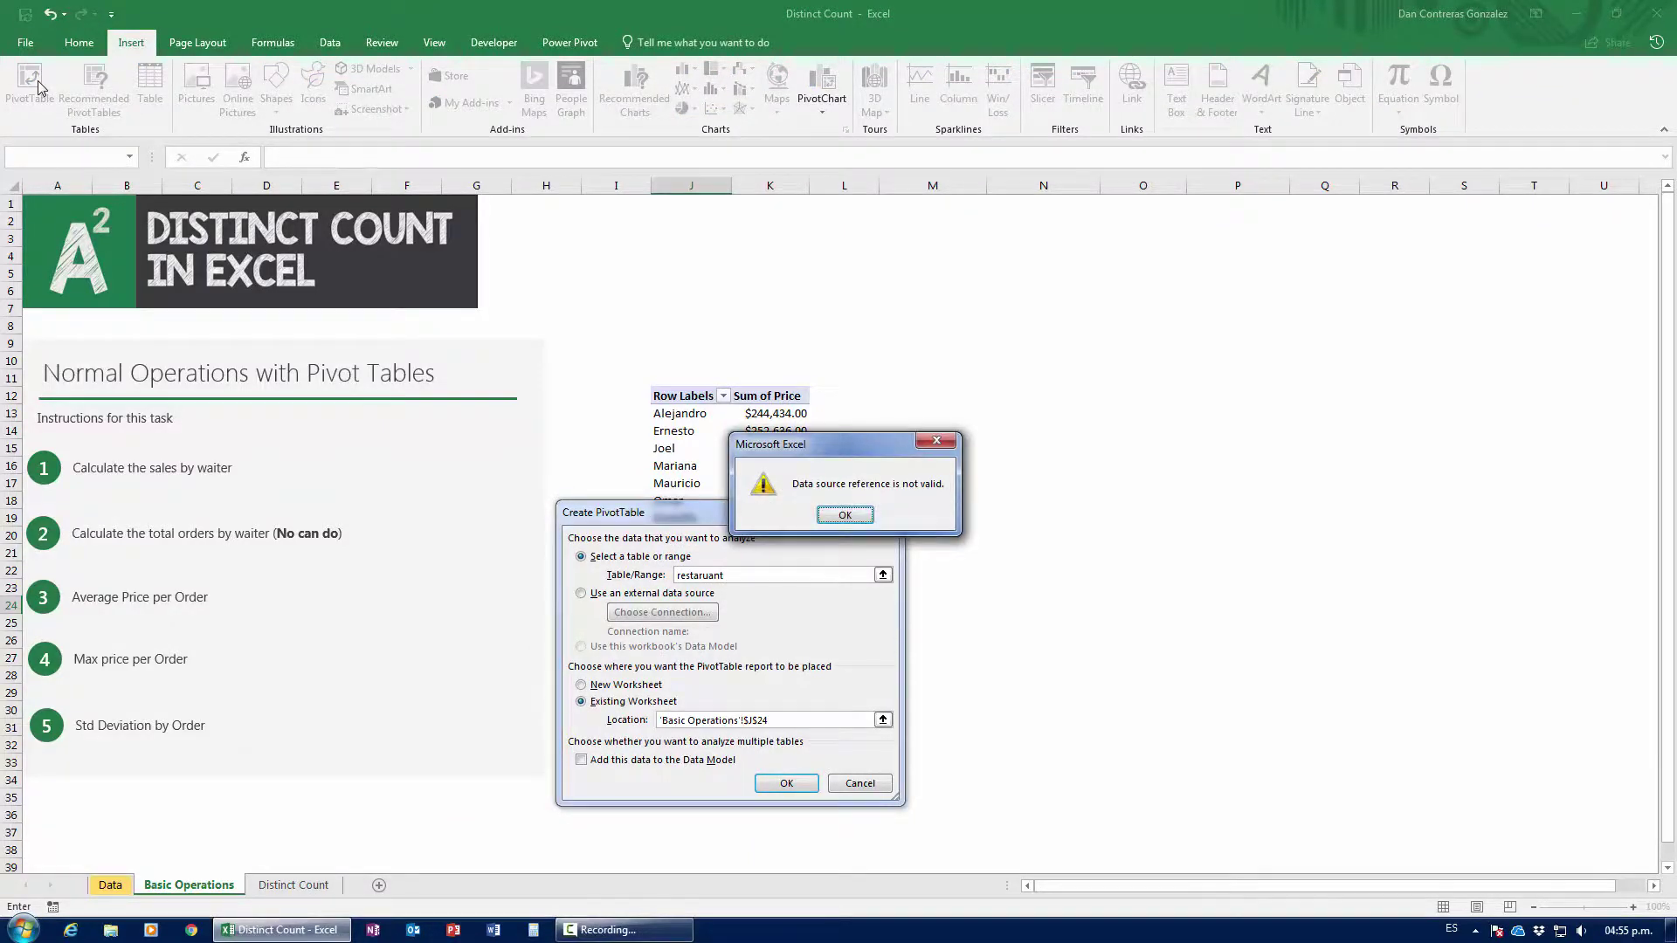
{"action": "key", "text": "Return"}
{"action": "key", "text": "BackSpace"}
{"action": "type", "text": "rest"}
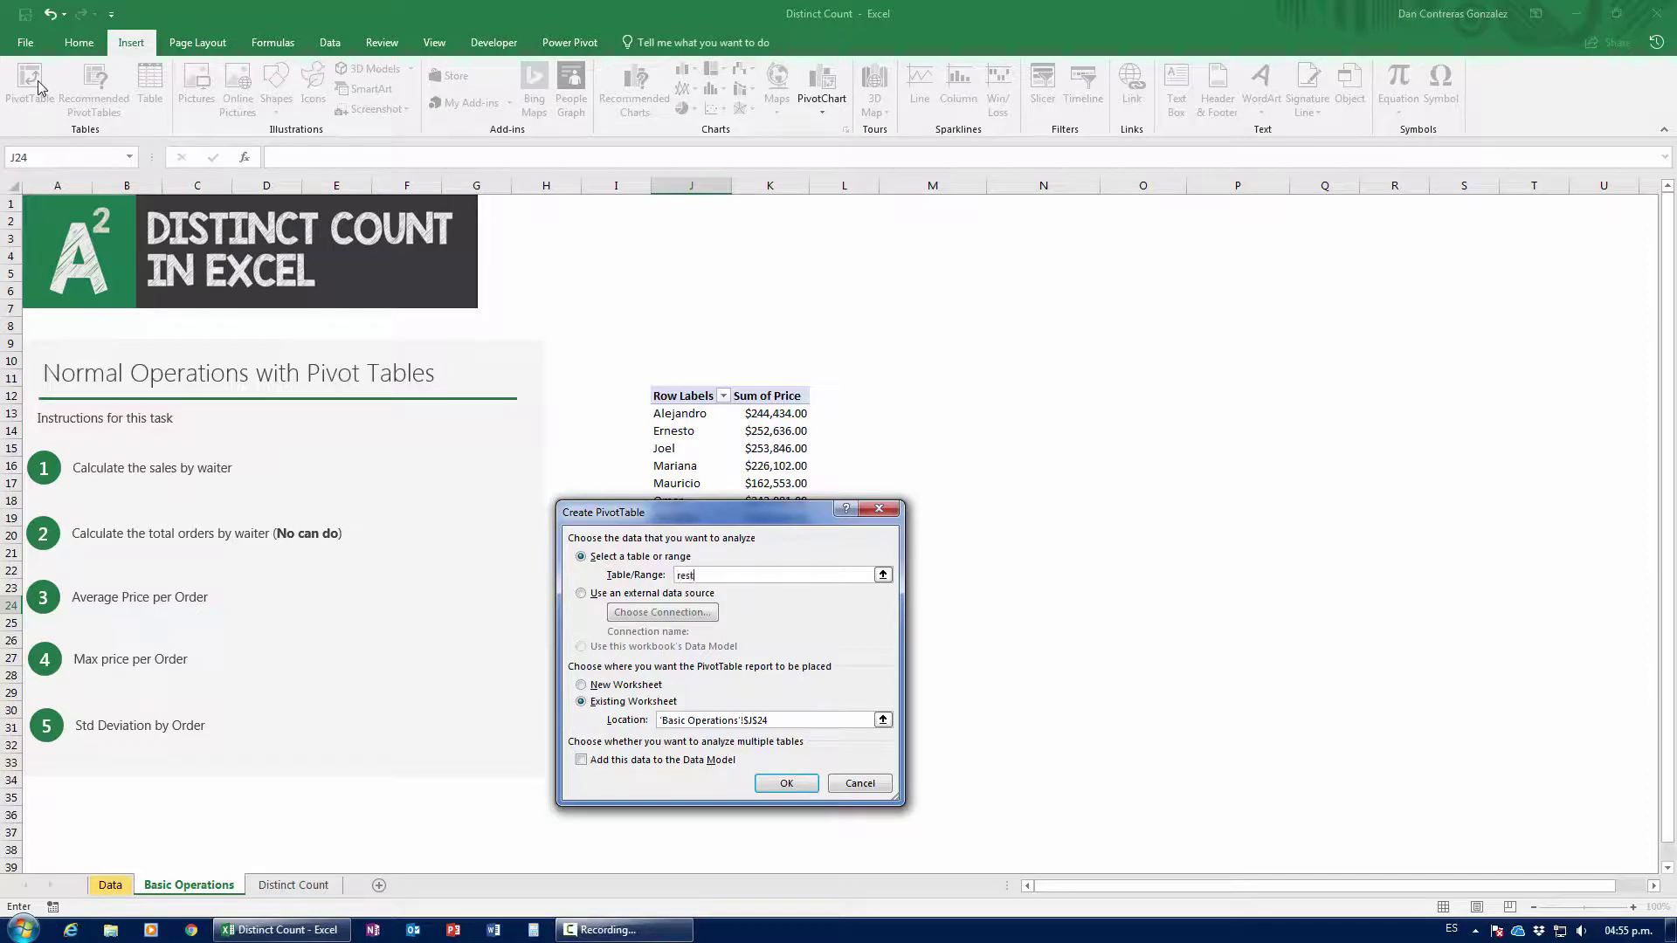
{"action": "type", "text": "aurant"}
{"action": "key", "text": "Return"}
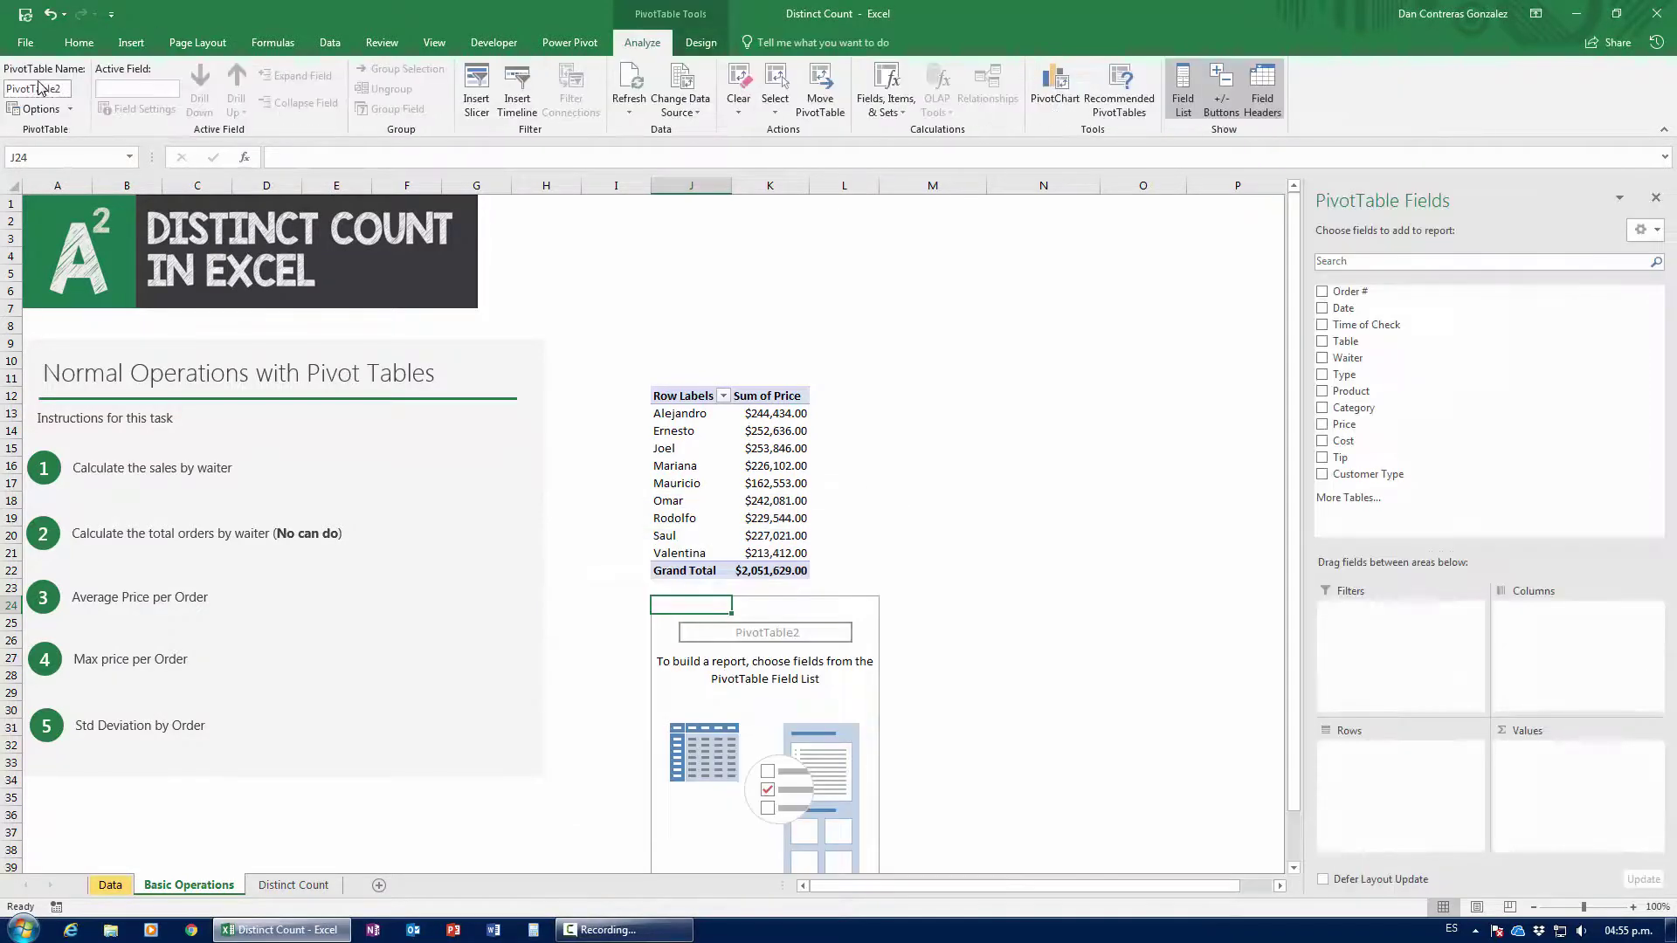
Put Waiter in the new pivot table's rows and Order # in its values as a sum.
{"action": "left_click", "coordinate": [922, 555]}
{"action": "scroll", "coordinate": [922, 564], "scroll_direction": "down", "scroll_amount": 1}
{"action": "left_click", "coordinate": [830, 622]}
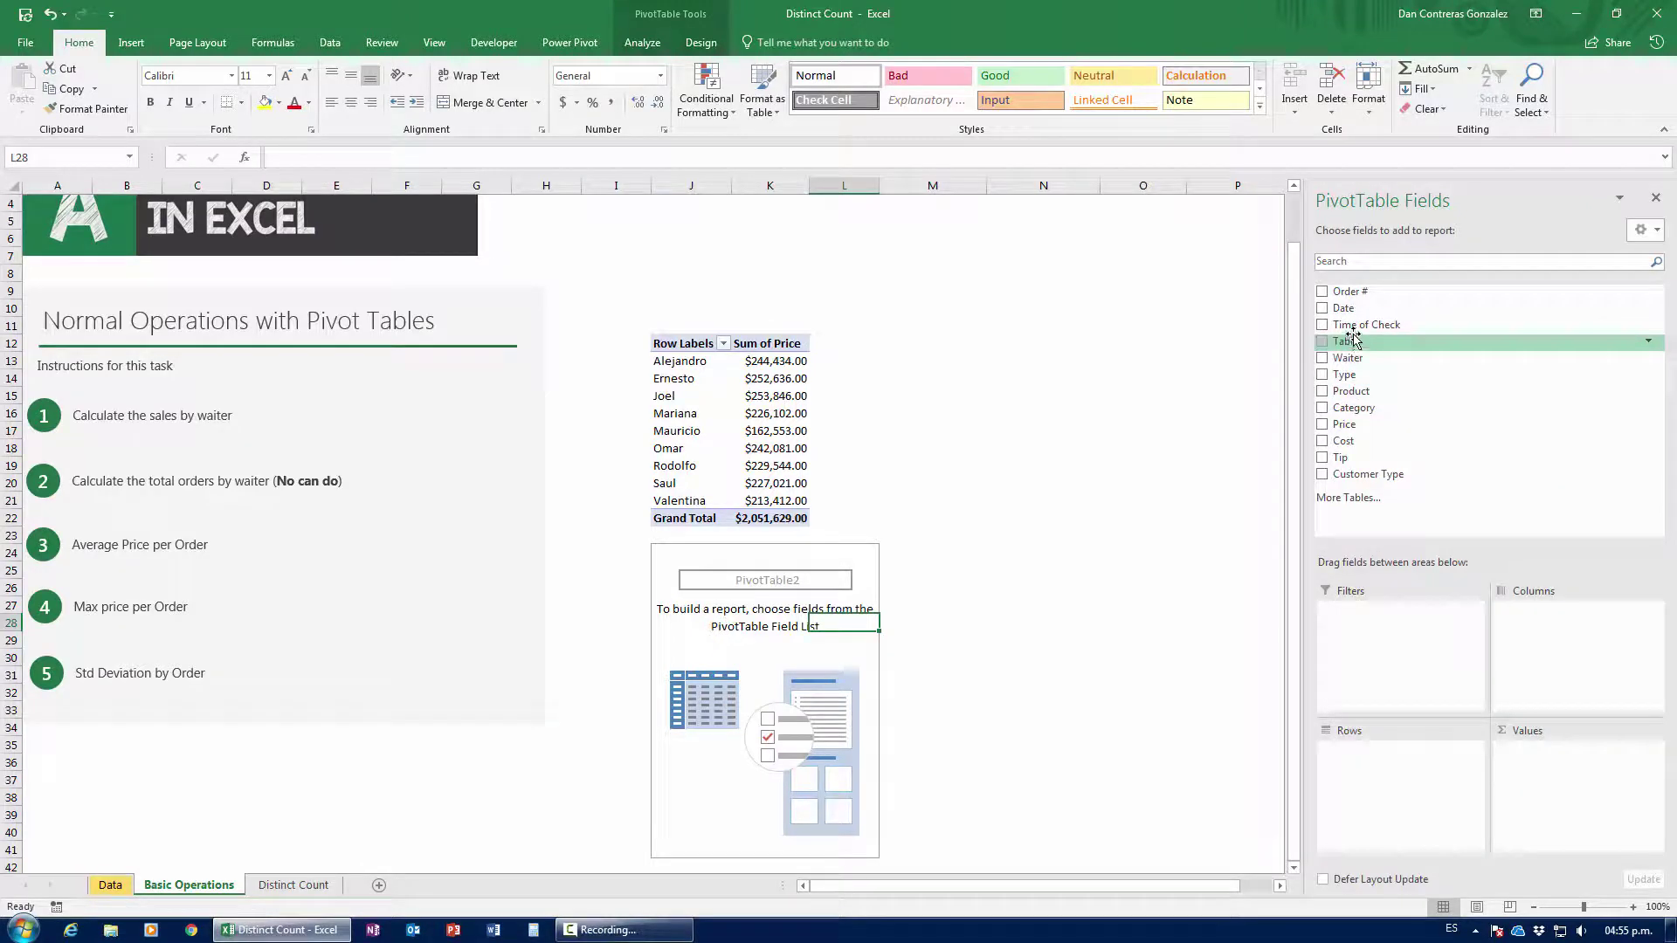
{"action": "left_click_drag", "start_coordinate": [1350, 358], "coordinate": [1394, 755]}
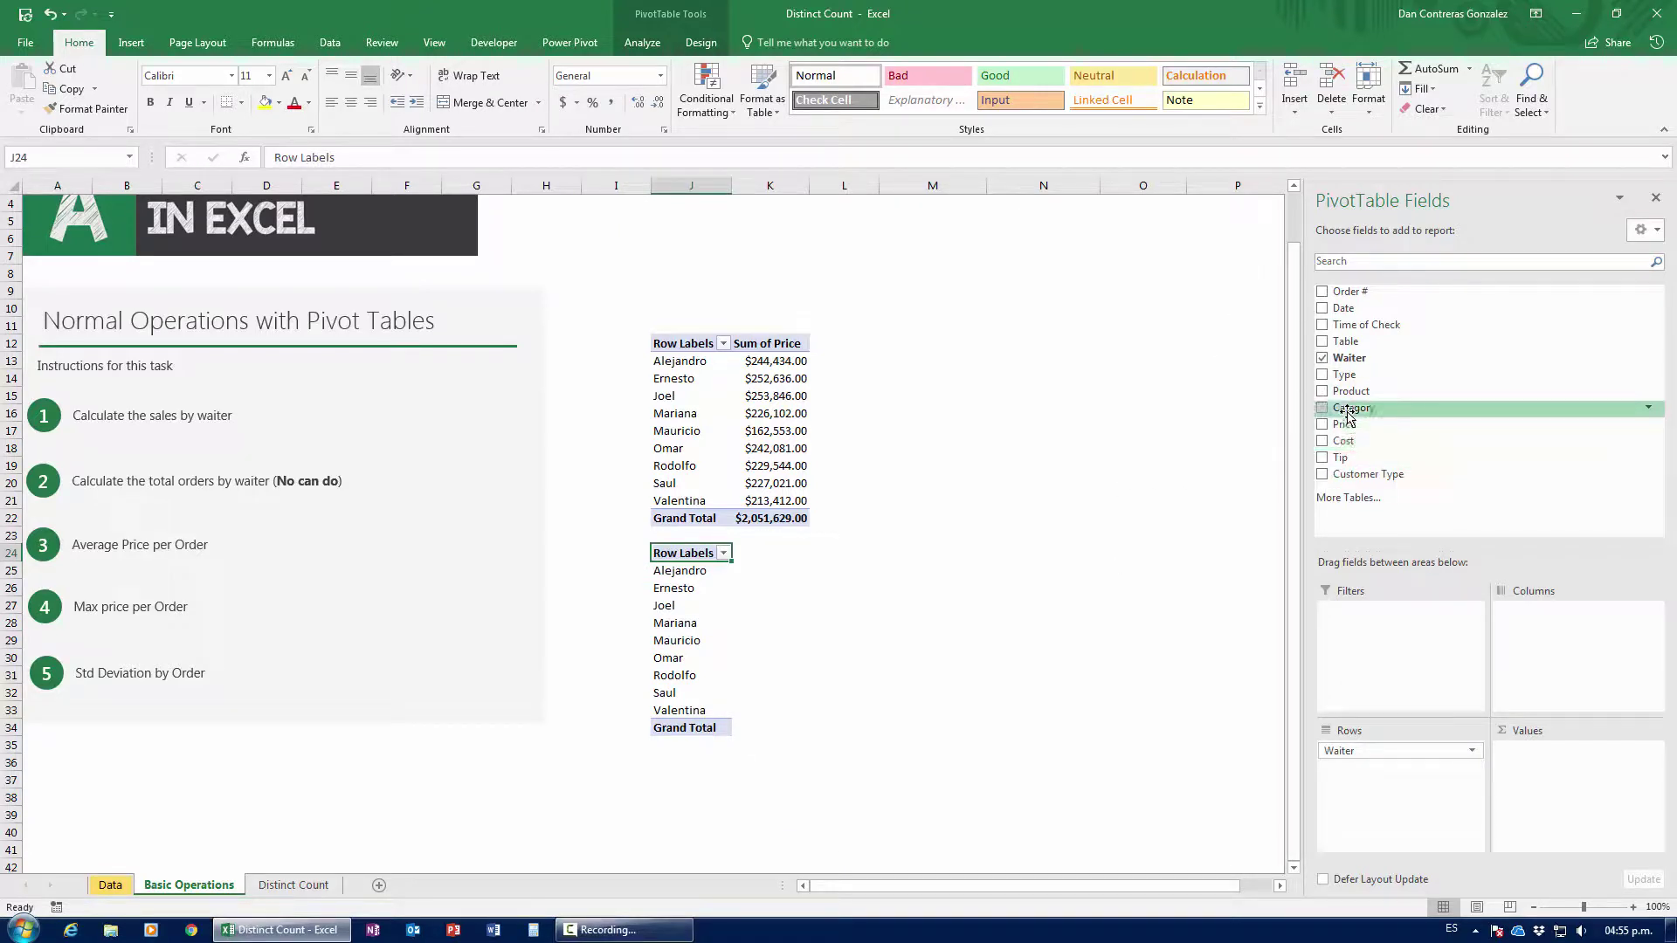
{"action": "left_click_drag", "start_coordinate": [1350, 290], "coordinate": [1556, 793]}
Format the Sum of Order # values with thousands separators and two decimals, and check the first waiter's total.
{"action": "left_click_drag", "start_coordinate": [791, 567], "coordinate": [778, 732]}
{"action": "key", "text": "ctrl+shift+1"}
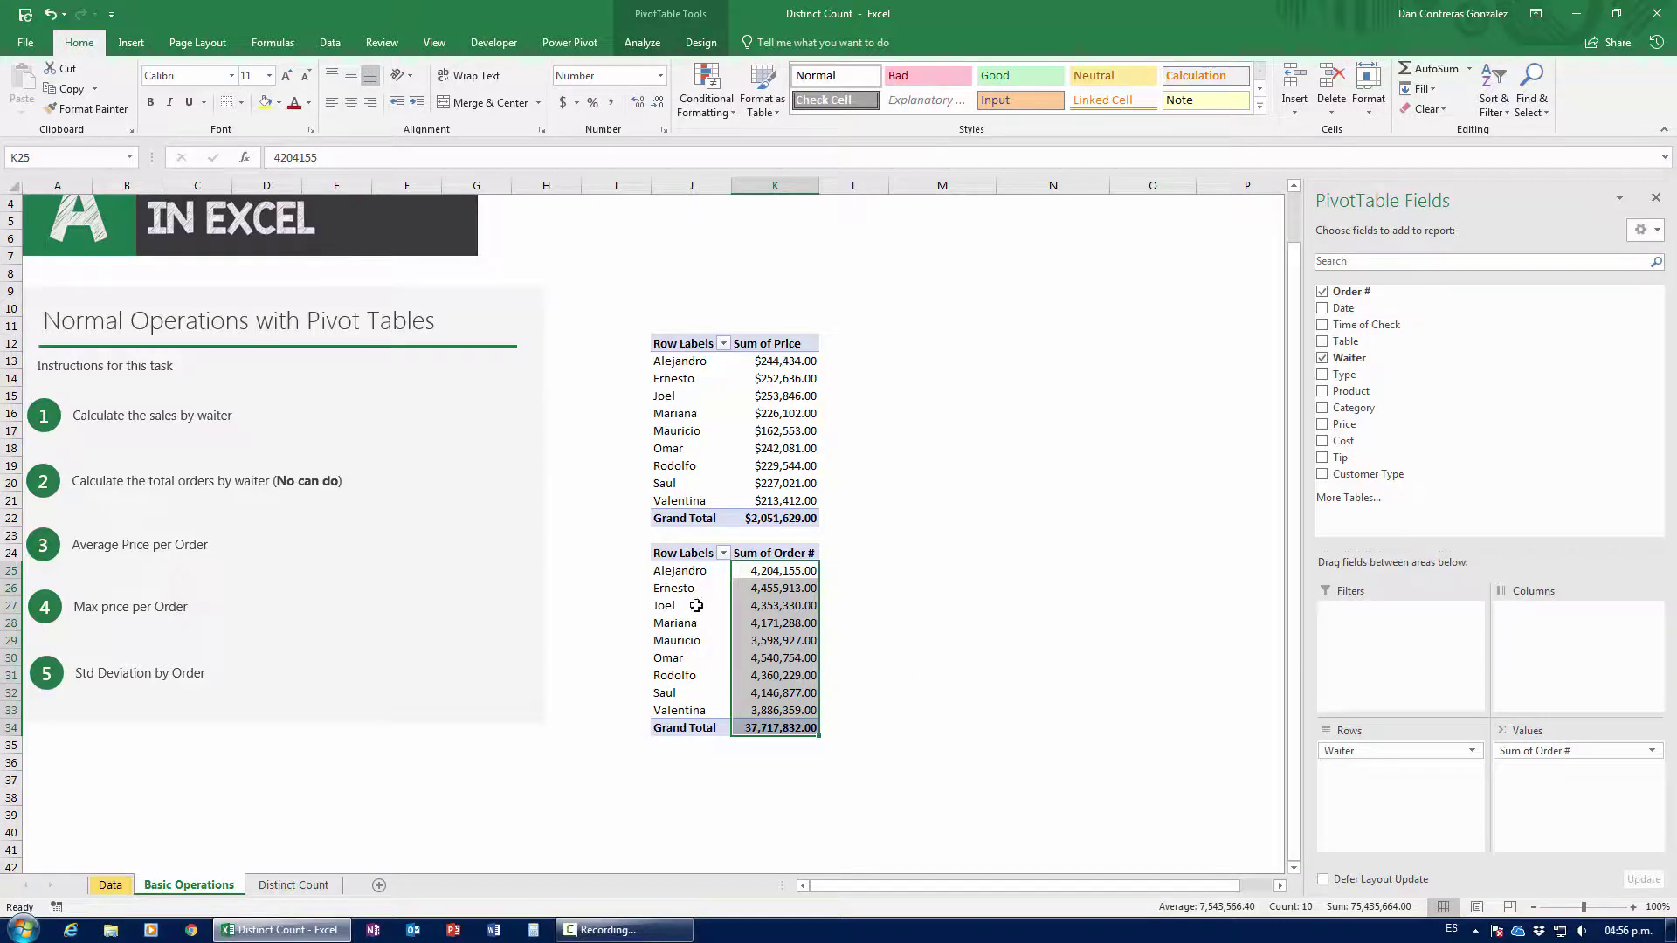
{"action": "left_click_drag", "start_coordinate": [696, 571], "coordinate": [776, 574]}
{"action": "left_click", "coordinate": [776, 573]}
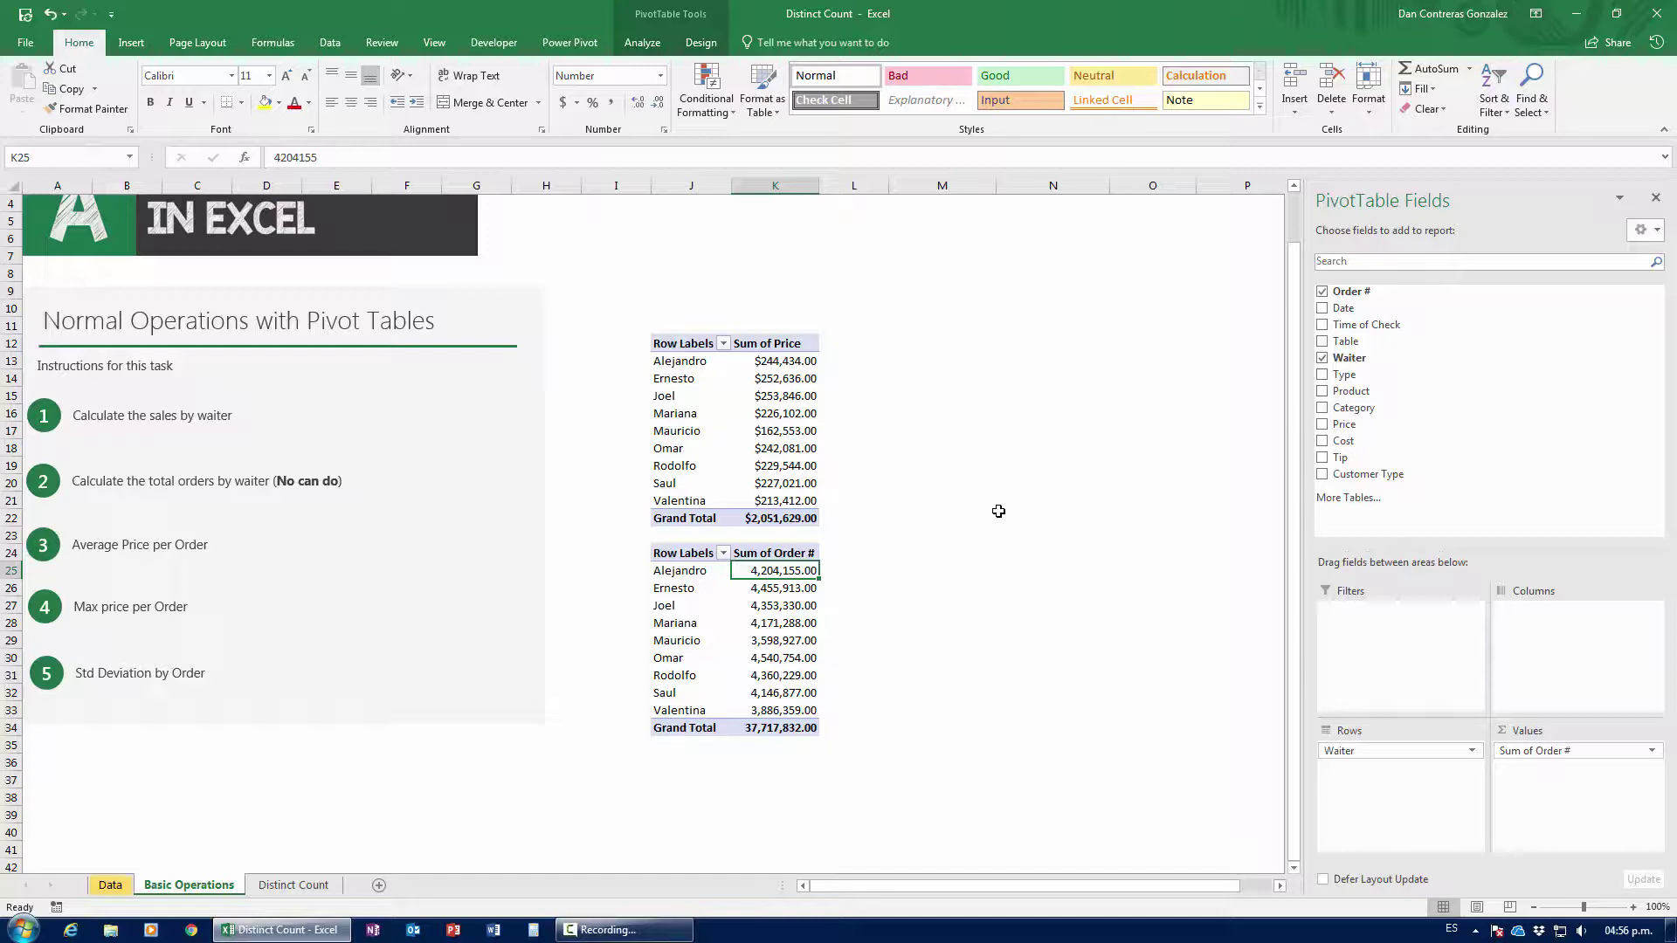
Check the last order number on the Data sheet and return to the Basic Operations sheet.
{"action": "left_click", "coordinate": [107, 884]}
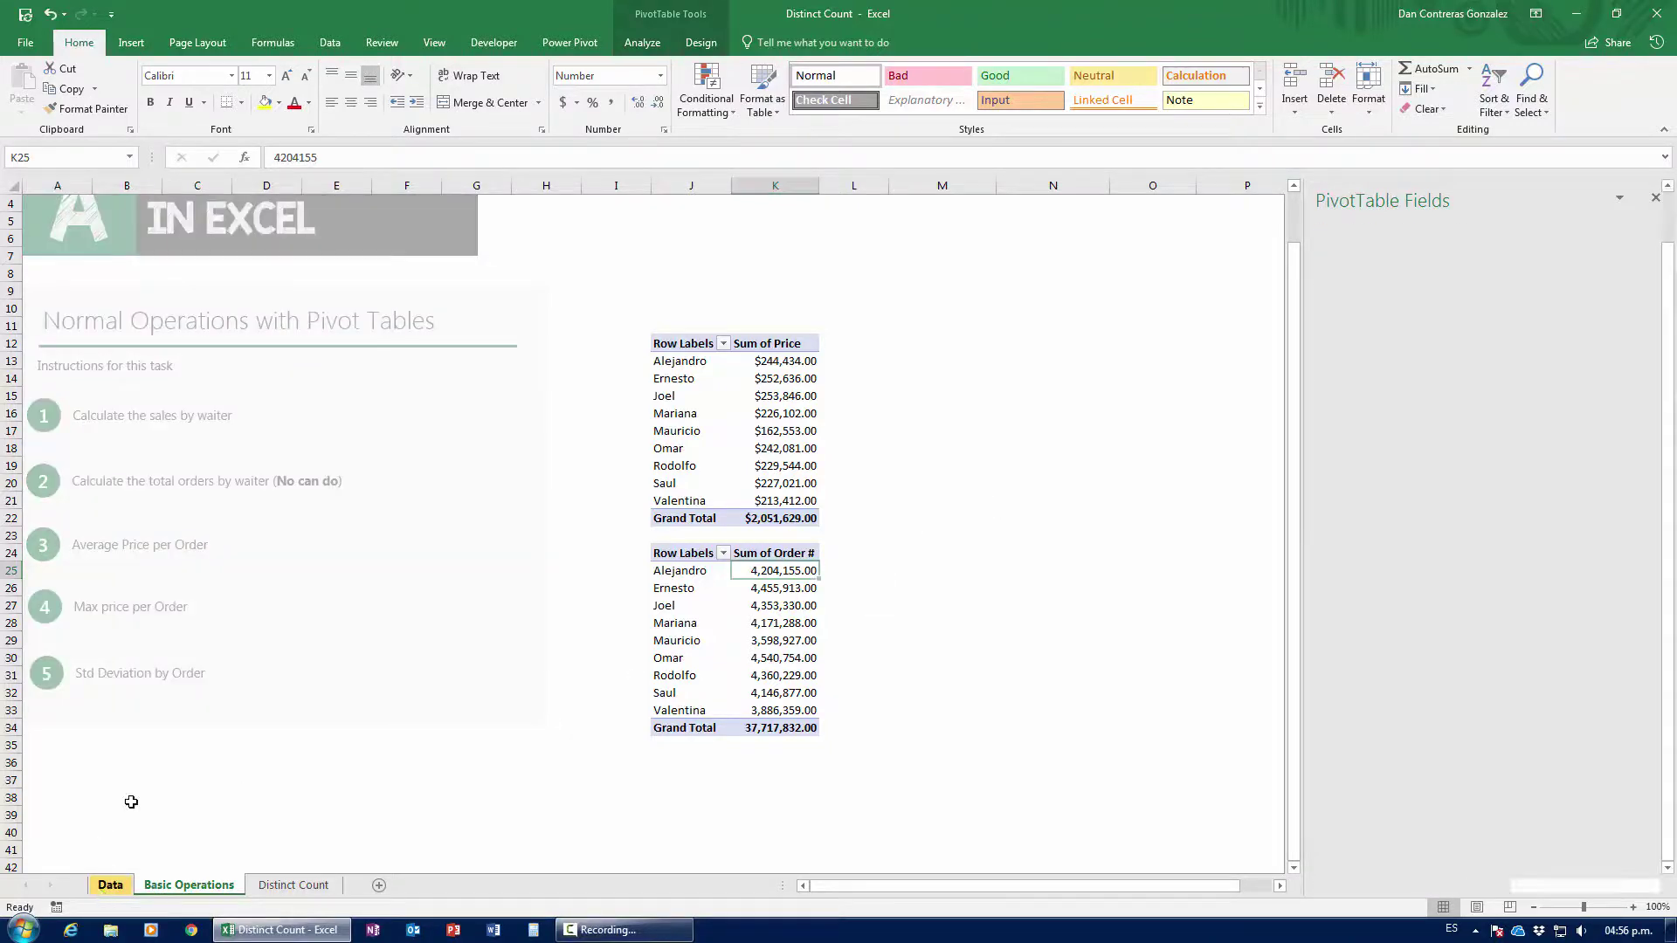
{"action": "left_click", "coordinate": [60, 692]}
{"action": "key", "text": "ctrl+Down"}
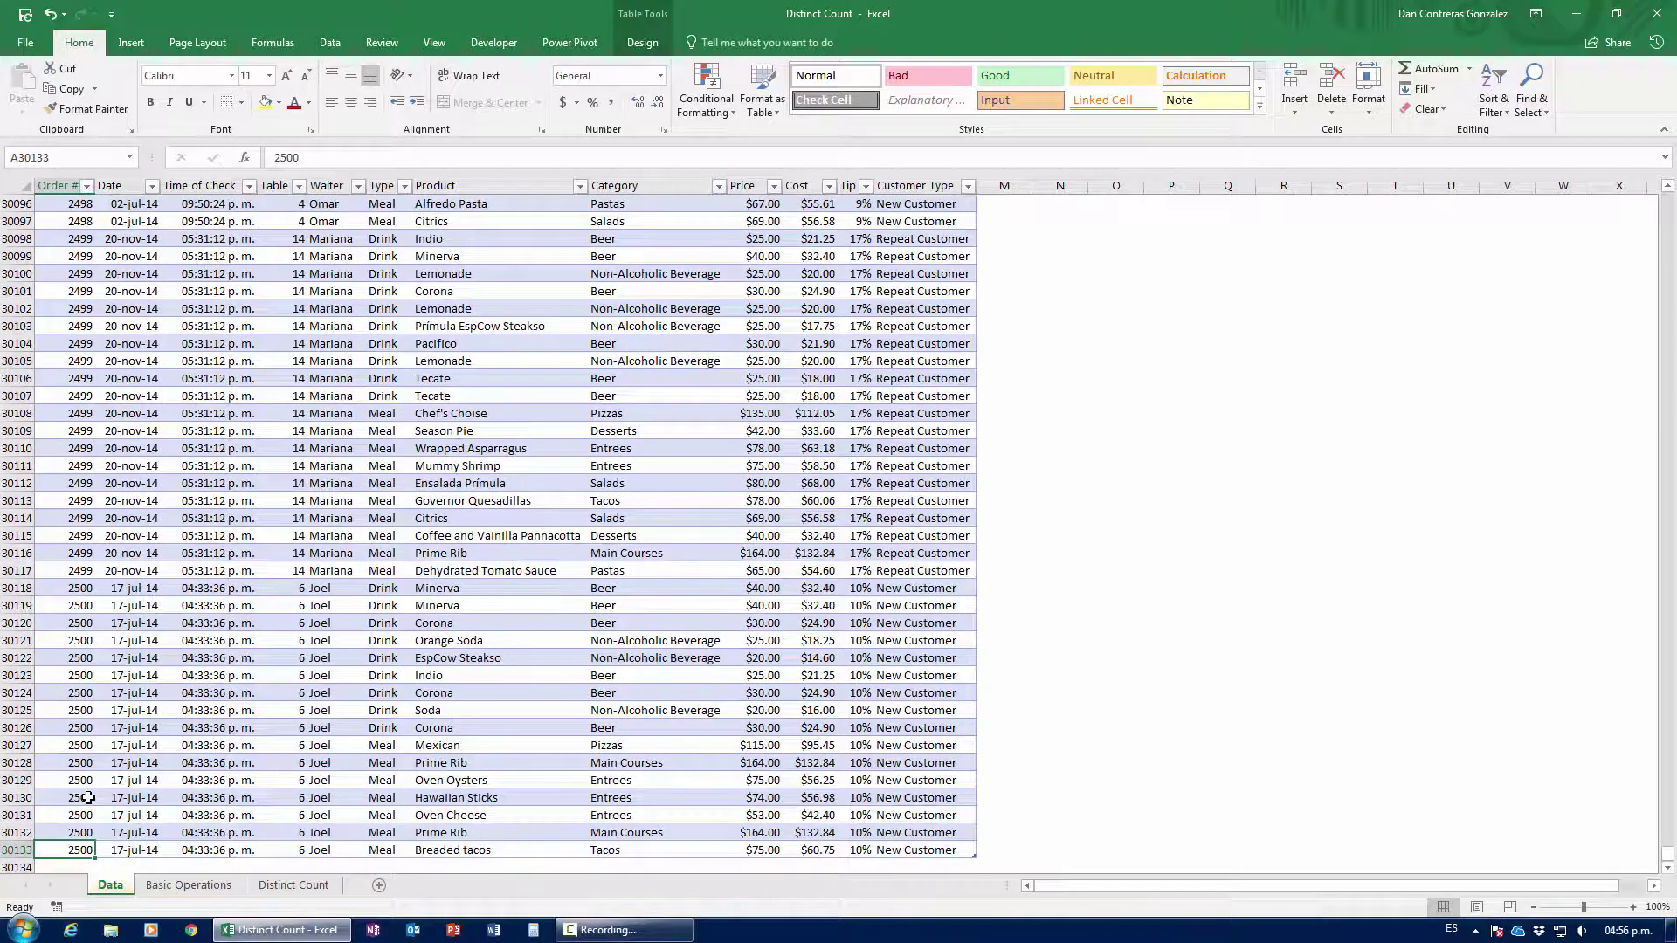
{"action": "left_click", "coordinate": [188, 884]}
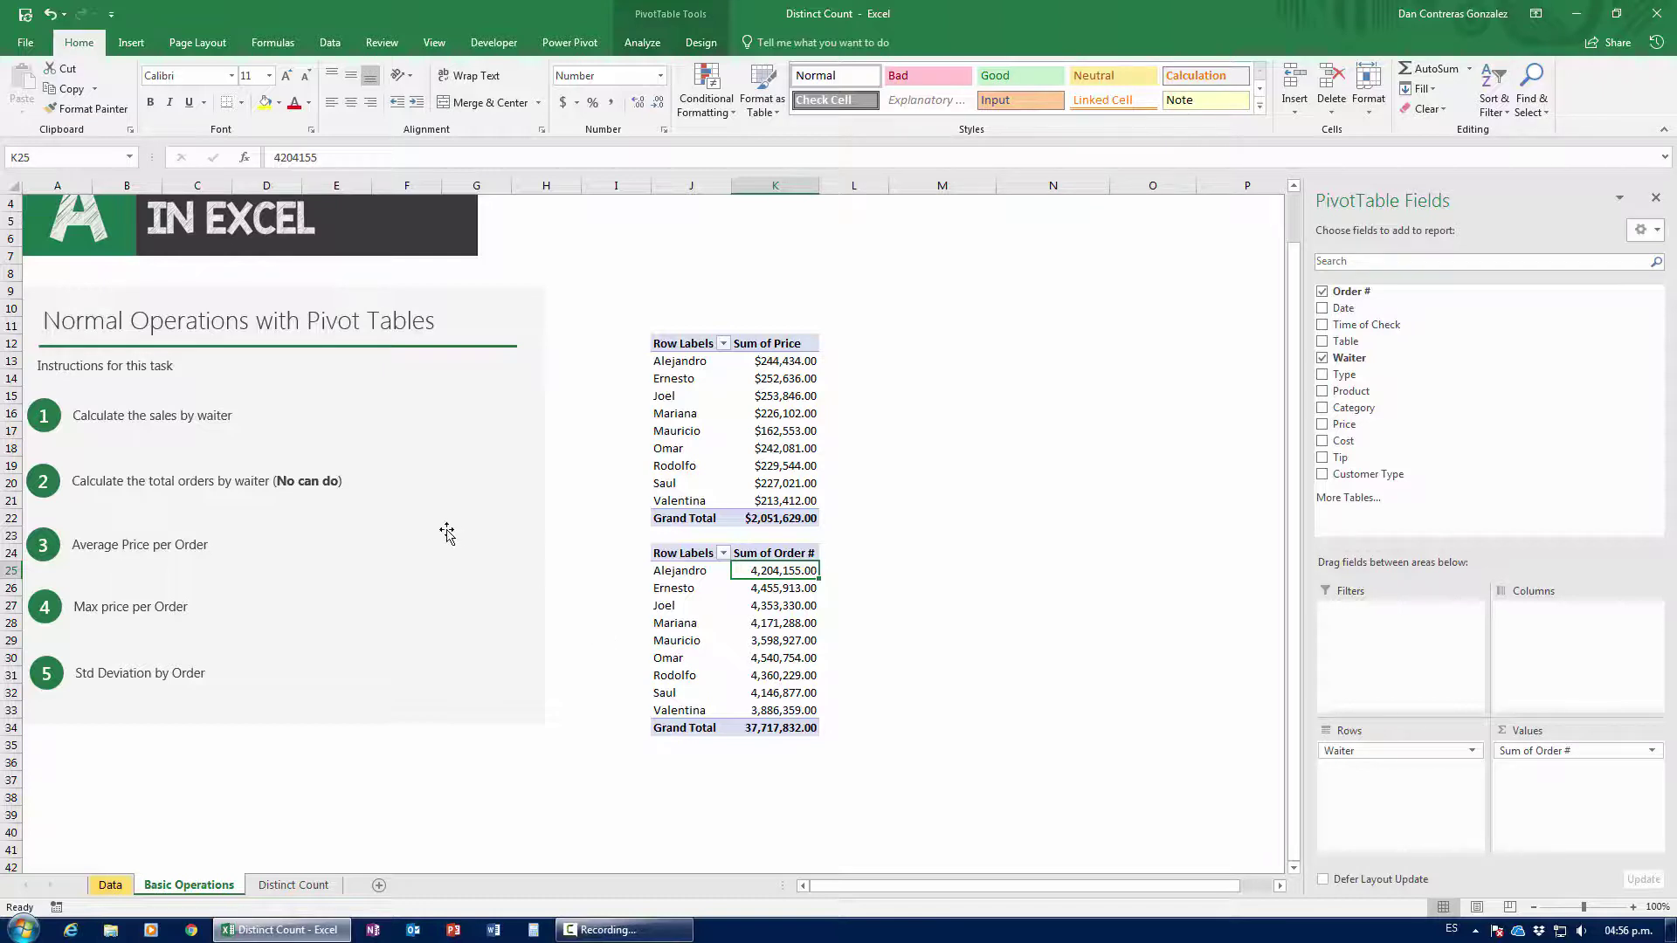
Change the summary calculation of Order # in the second pivot table from Sum to Count.
{"action": "left_click", "coordinate": [1518, 753]}
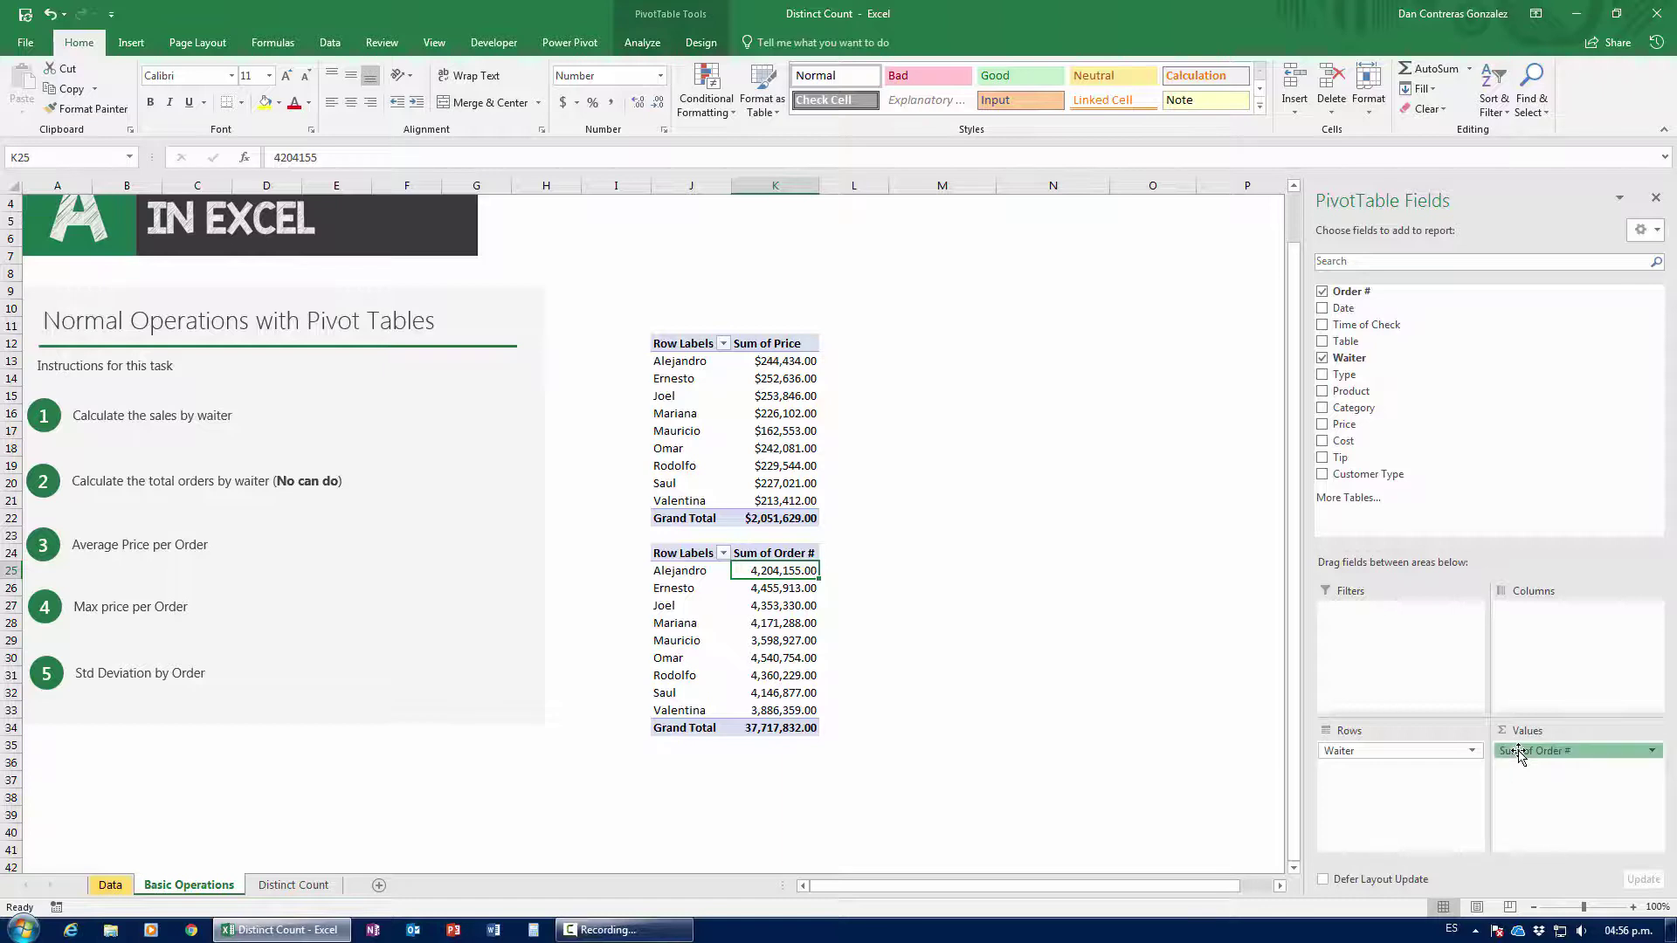
{"action": "left_click", "coordinate": [1519, 755]}
{"action": "left_click", "coordinate": [1519, 755]}
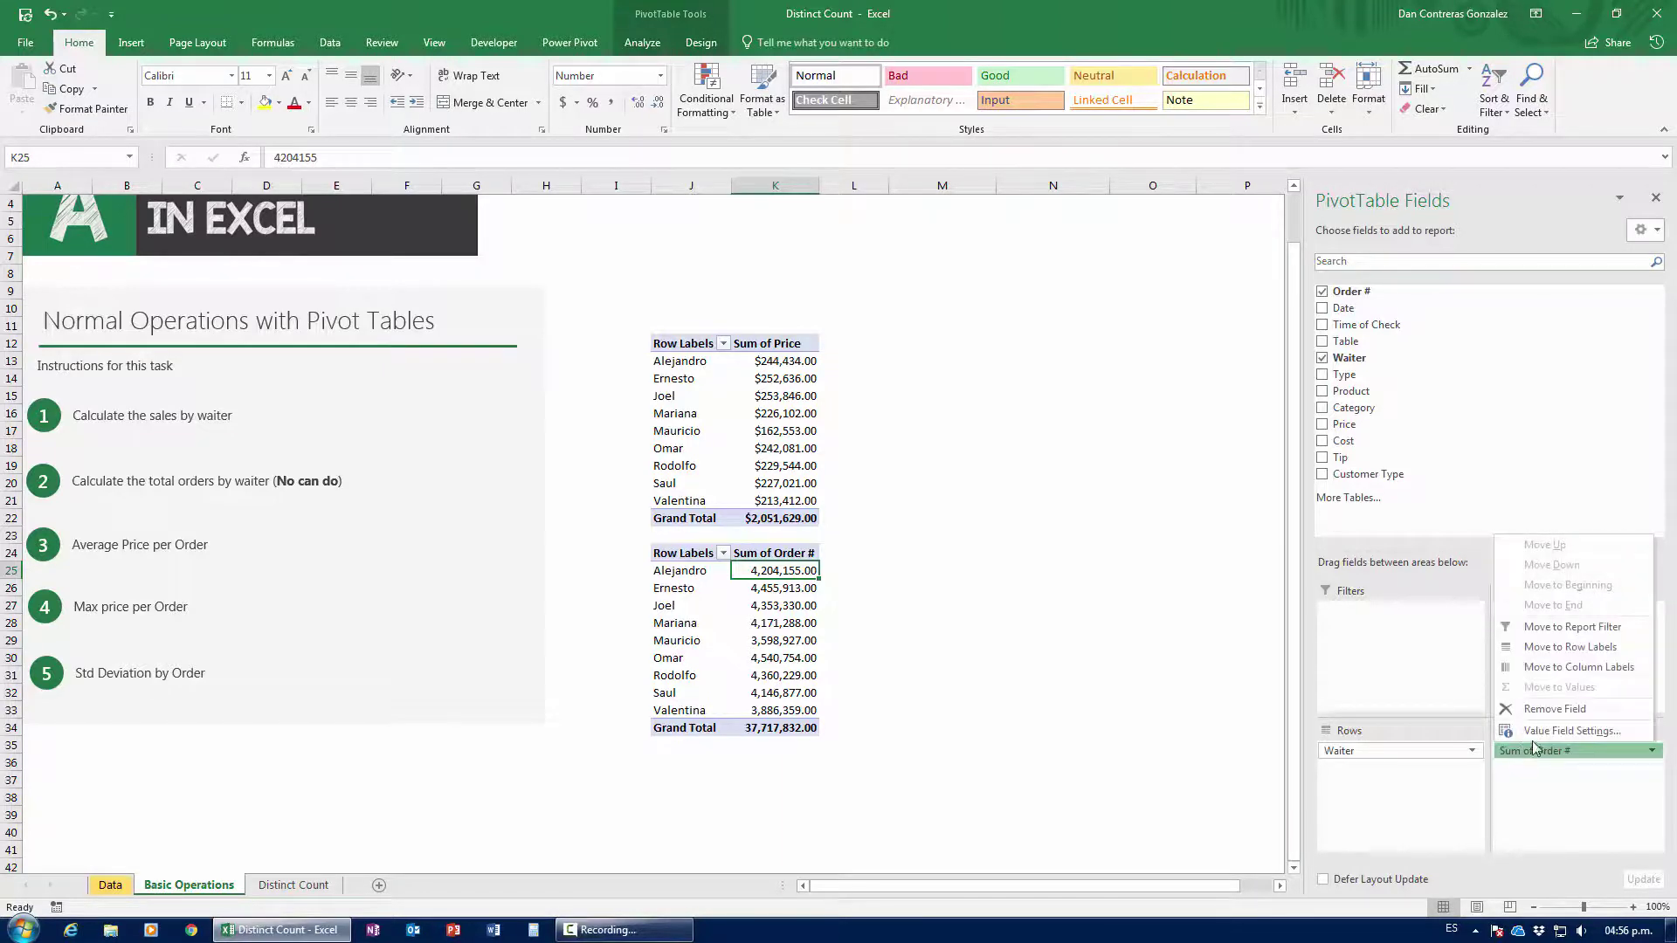
{"action": "left_click", "coordinate": [1537, 734]}
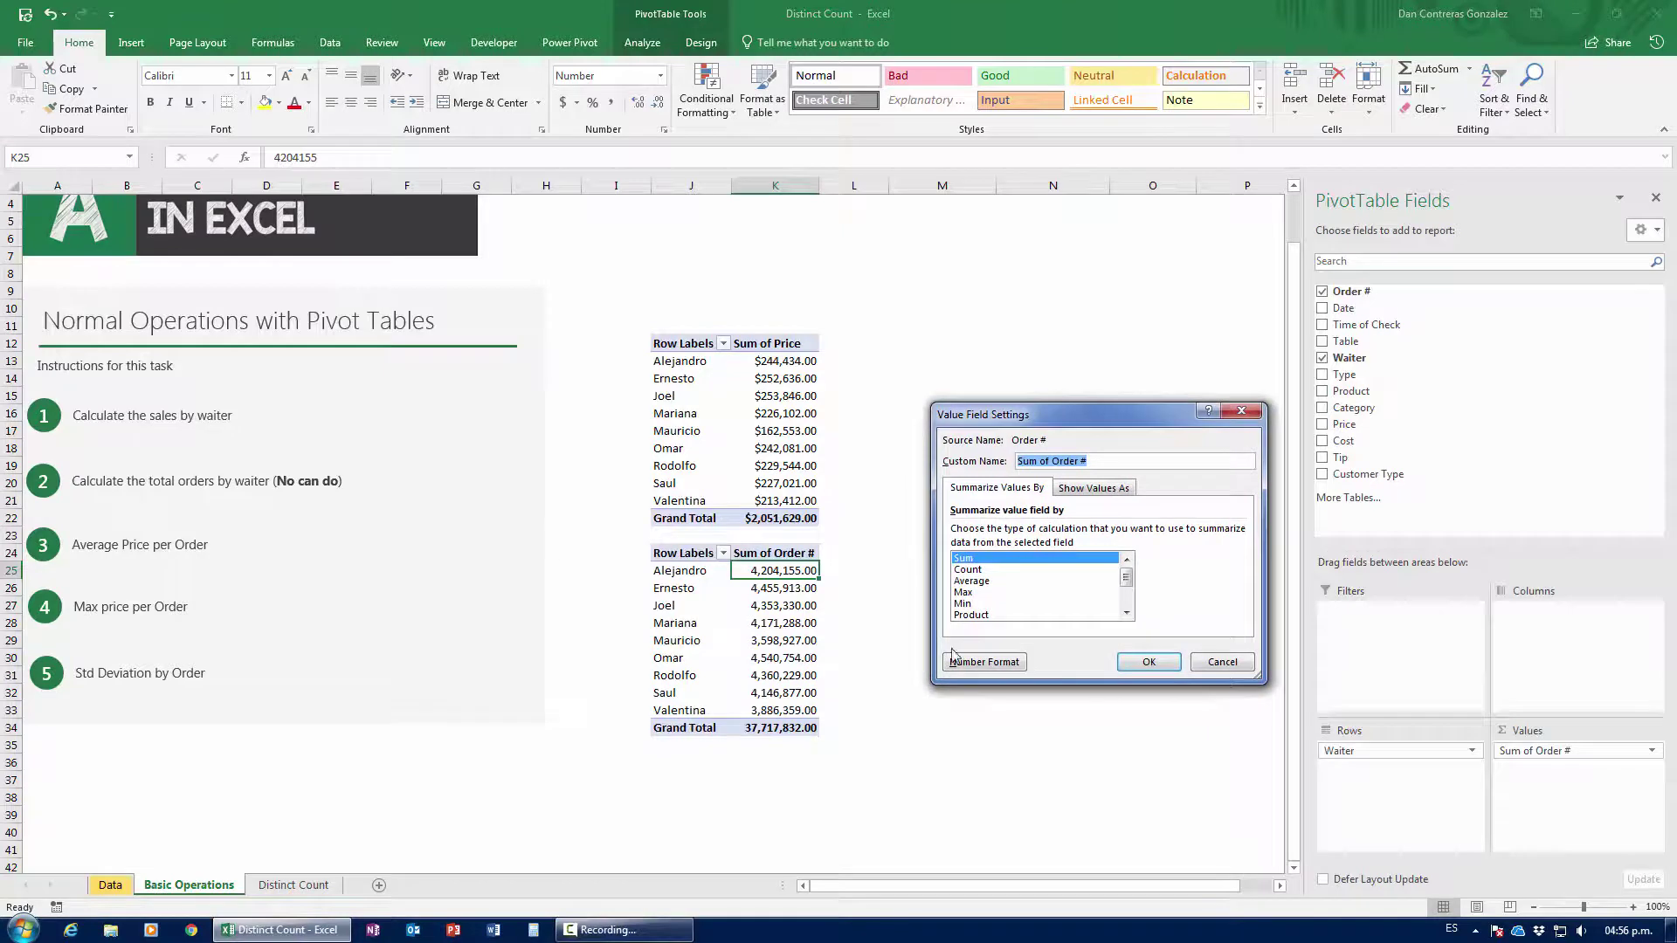
{"action": "left_click", "coordinate": [995, 571]}
{"action": "left_click", "coordinate": [1146, 660]}
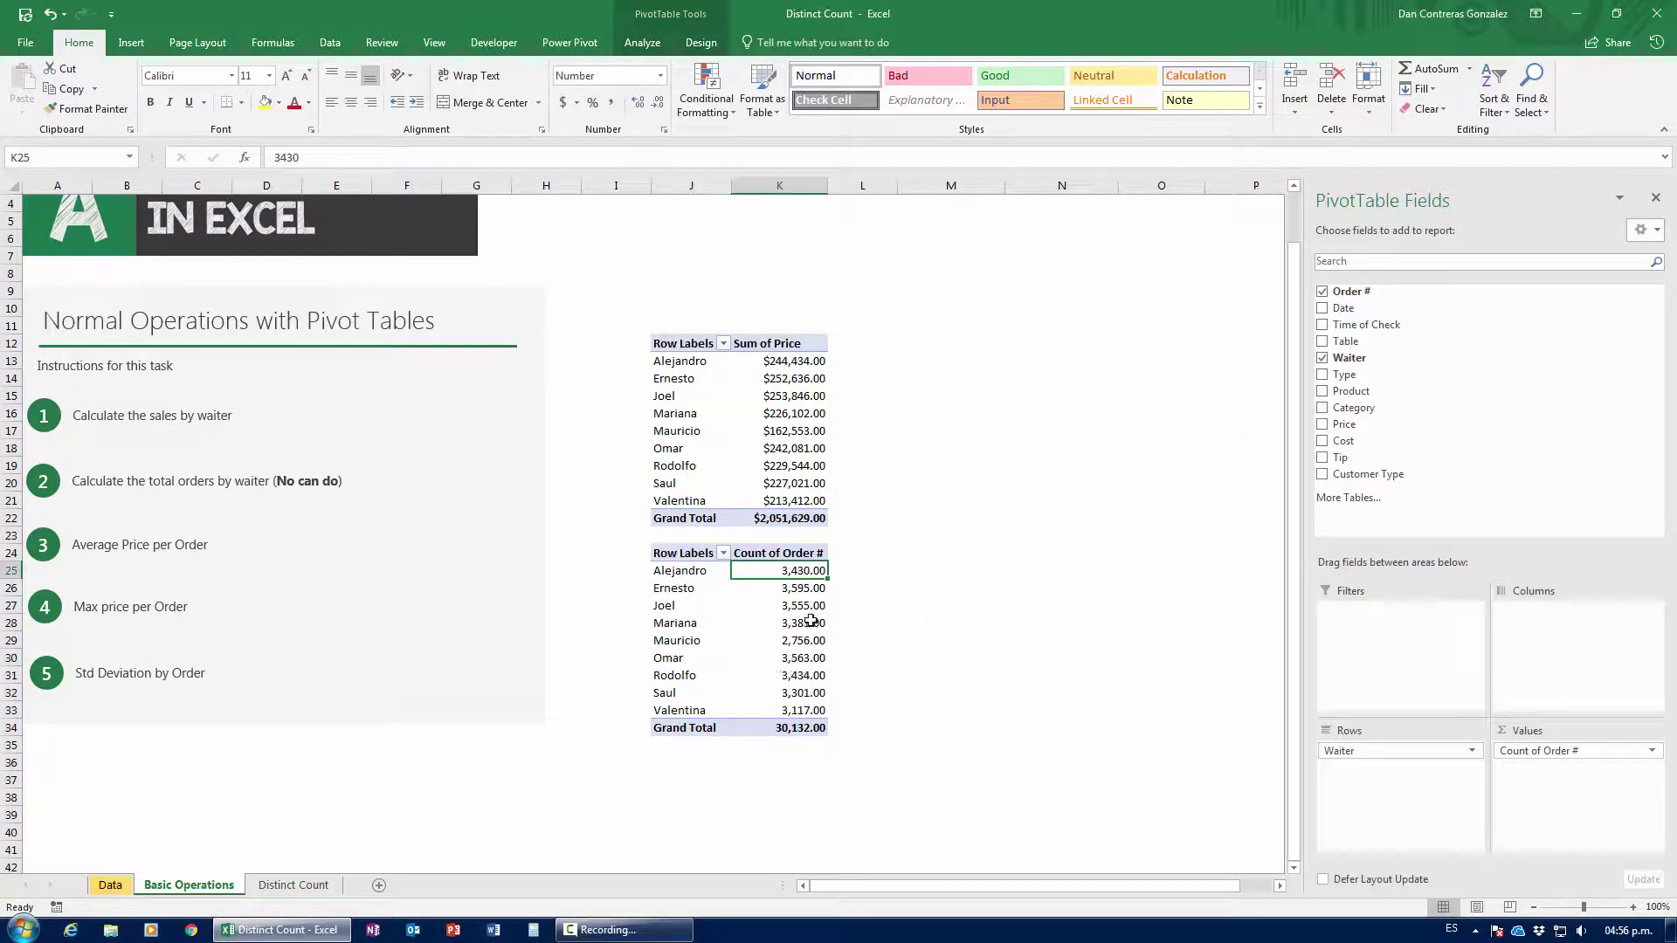
Examine the first waiter's order count in the pivot table and the first two rows of order 1 on the Data sheet.
{"action": "left_click", "coordinate": [809, 622]}
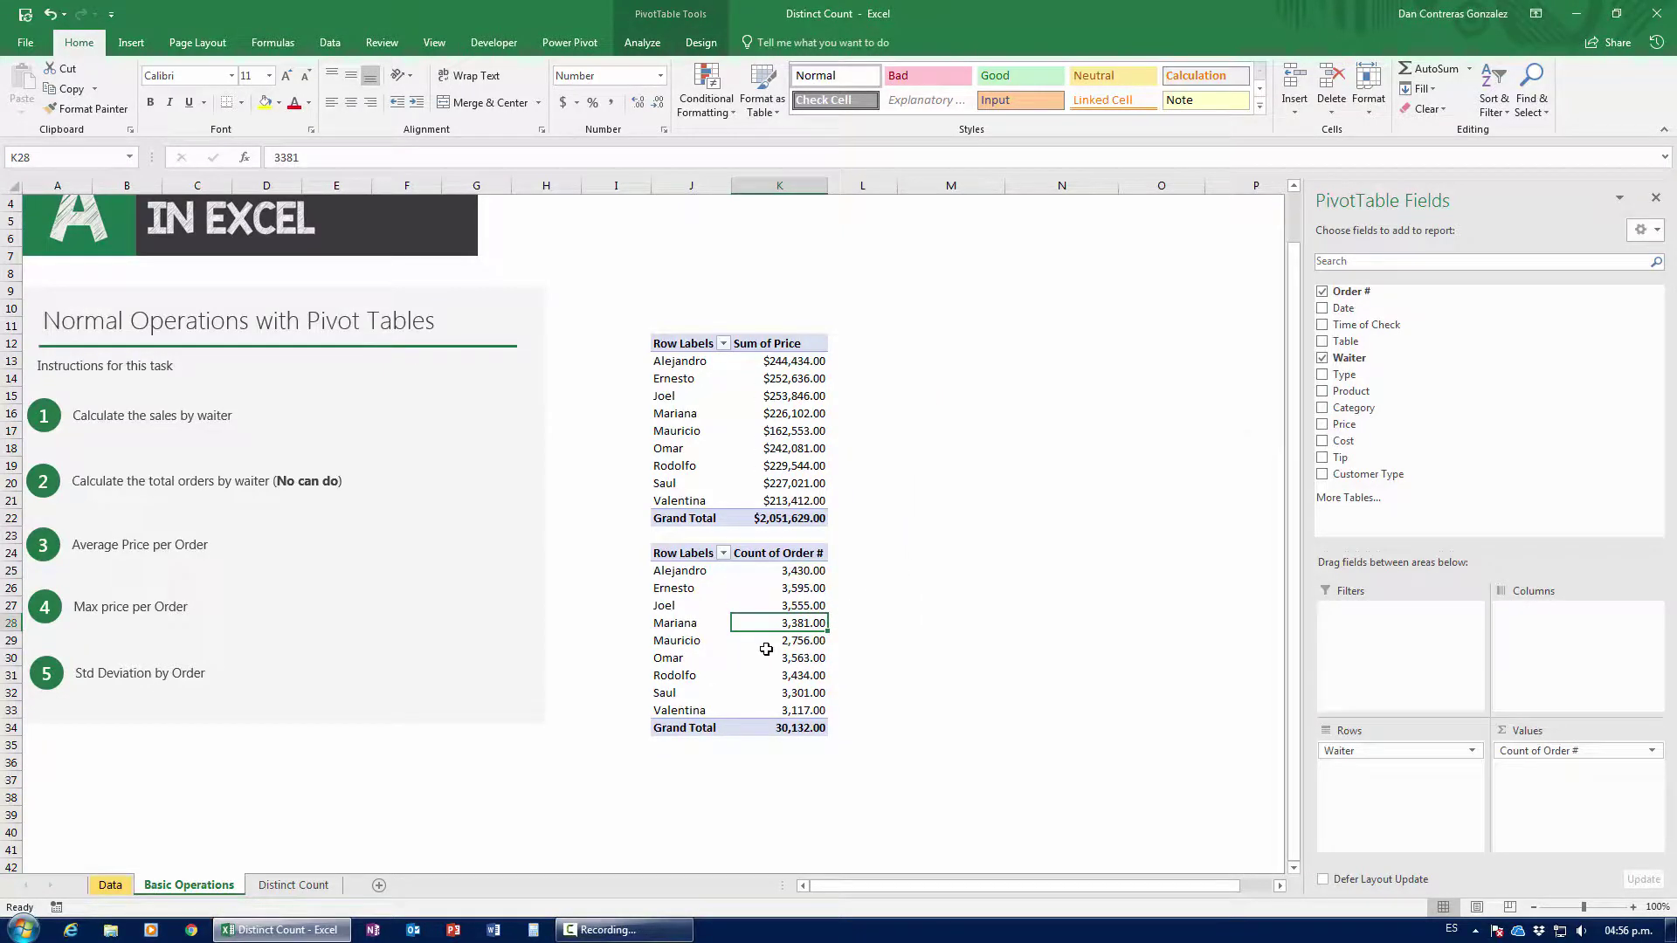
{"action": "mouse_move", "coordinate": [766, 649]}
{"action": "left_click_drag", "start_coordinate": [690, 570], "coordinate": [790, 570]}
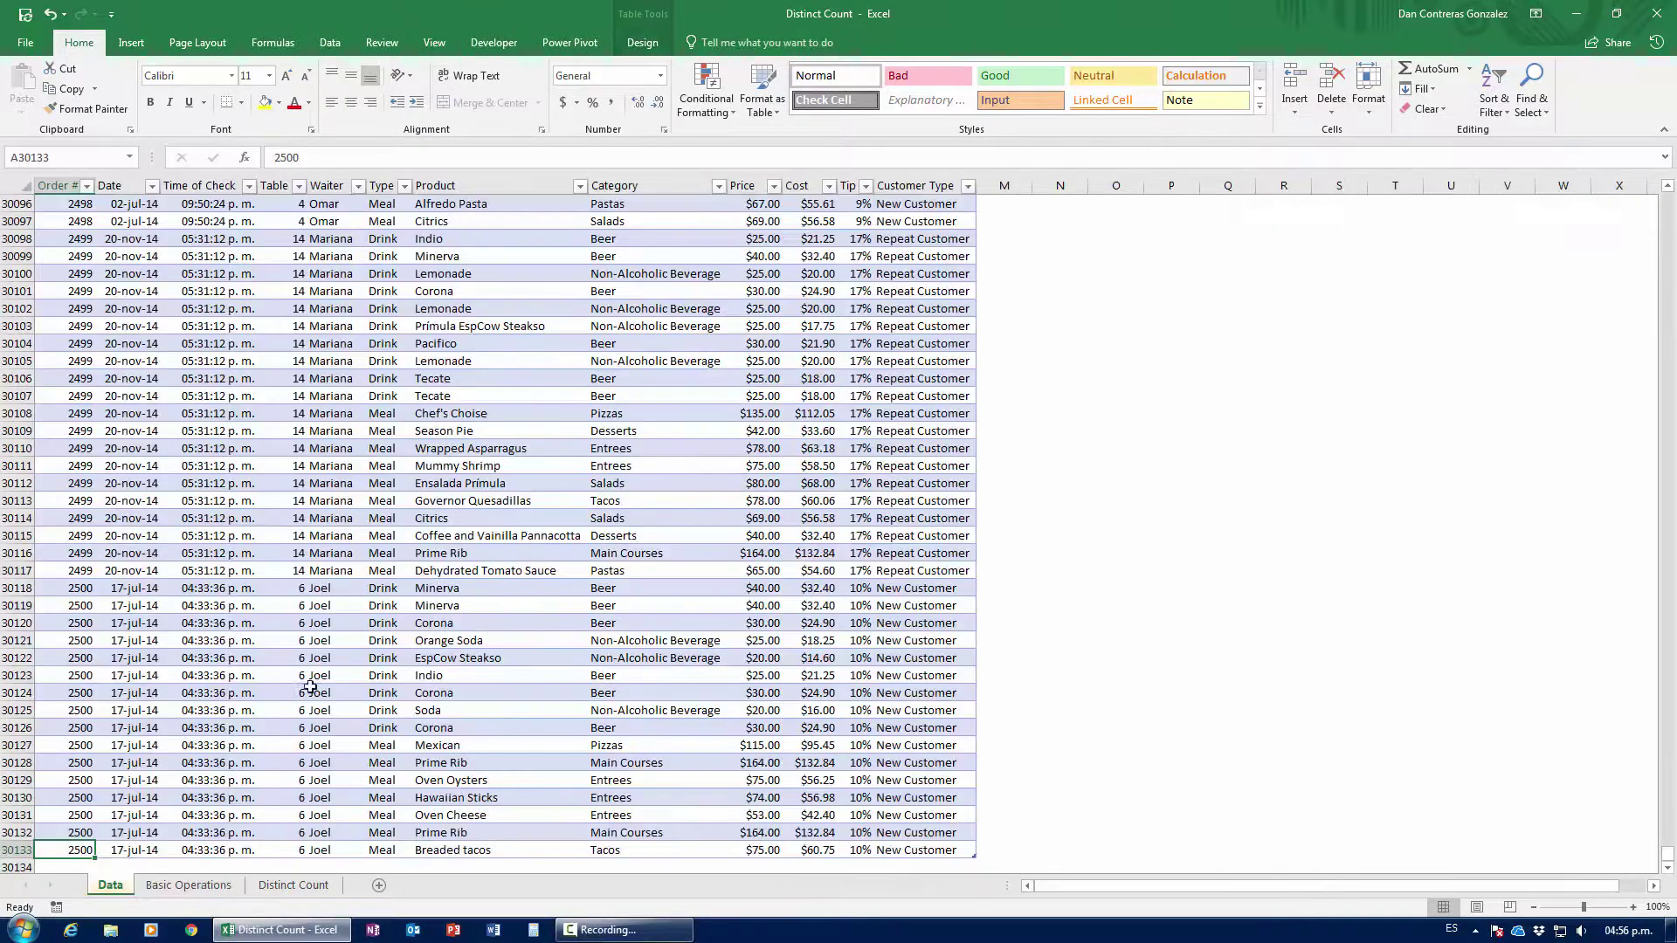
{"action": "left_click", "coordinate": [110, 885]}
{"action": "left_click", "coordinate": [78, 396]}
{"action": "key", "text": "ctrl+Up"}
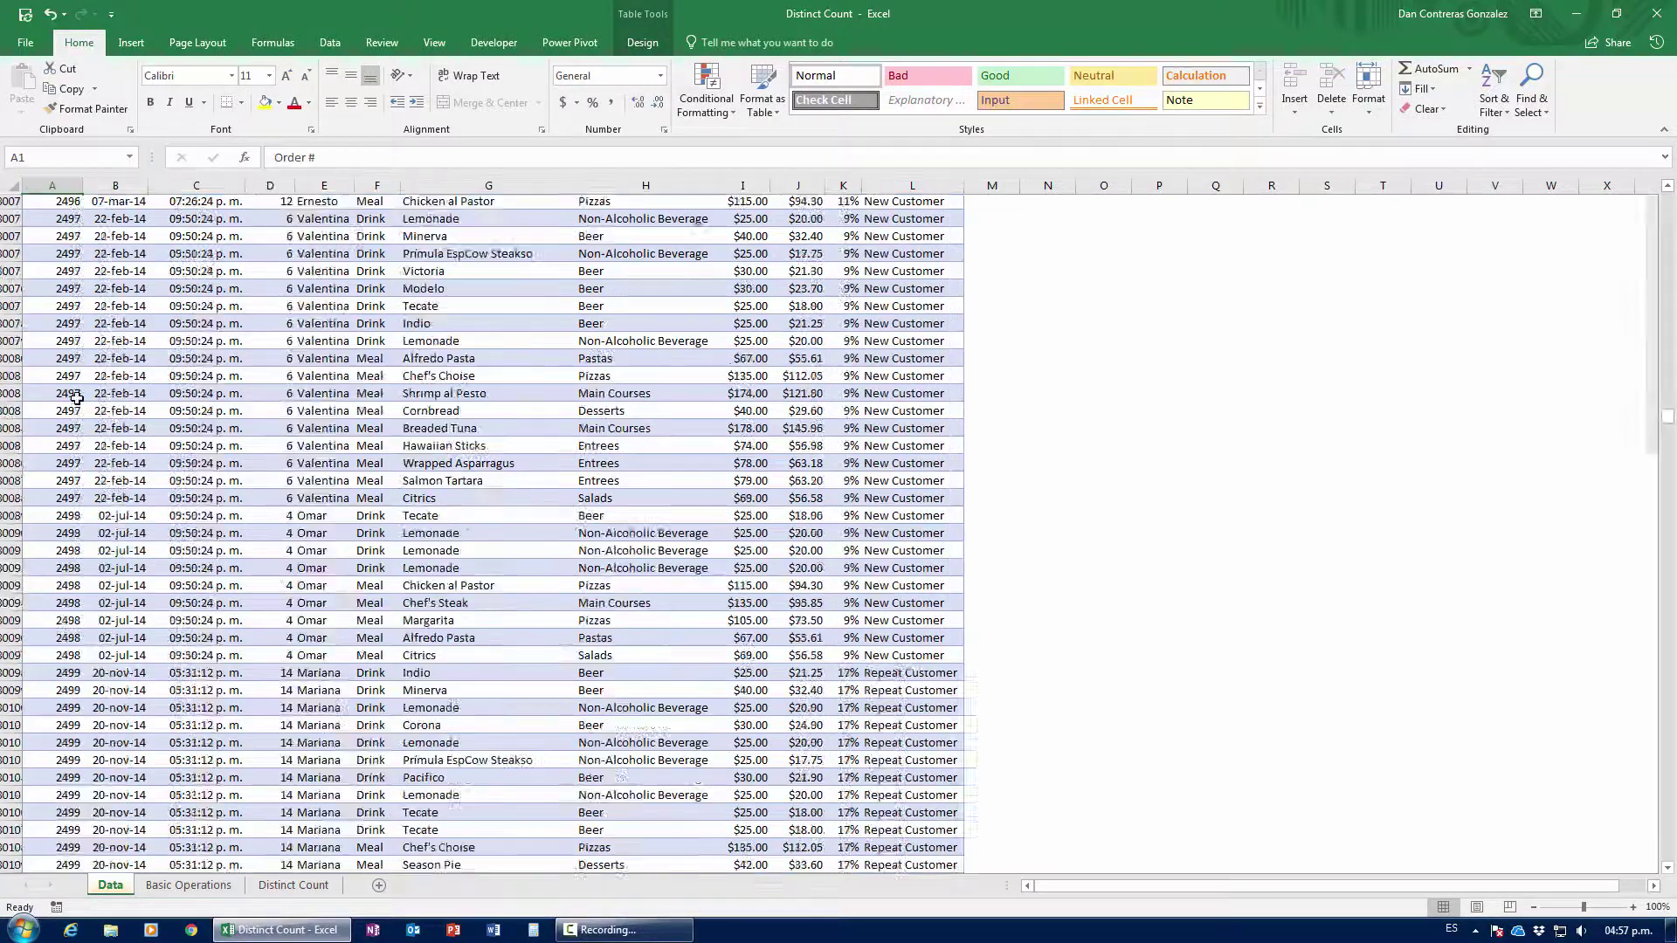
{"action": "left_click_drag", "start_coordinate": [43, 226], "coordinate": [932, 243]}
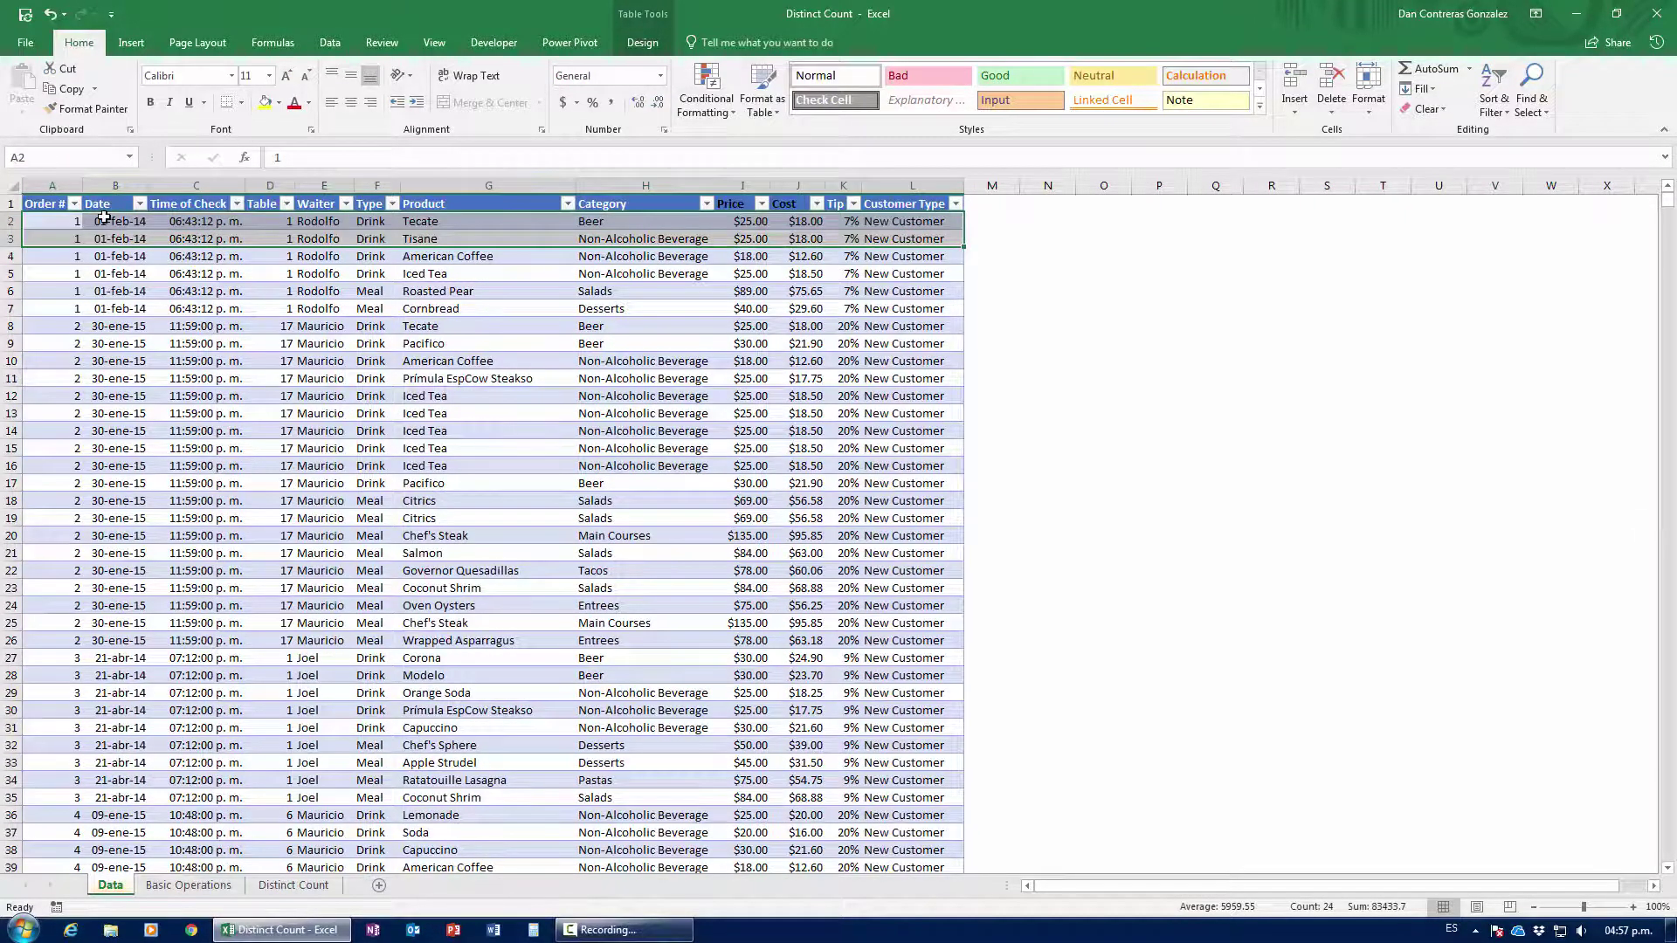
{"action": "left_click", "coordinate": [189, 885]}
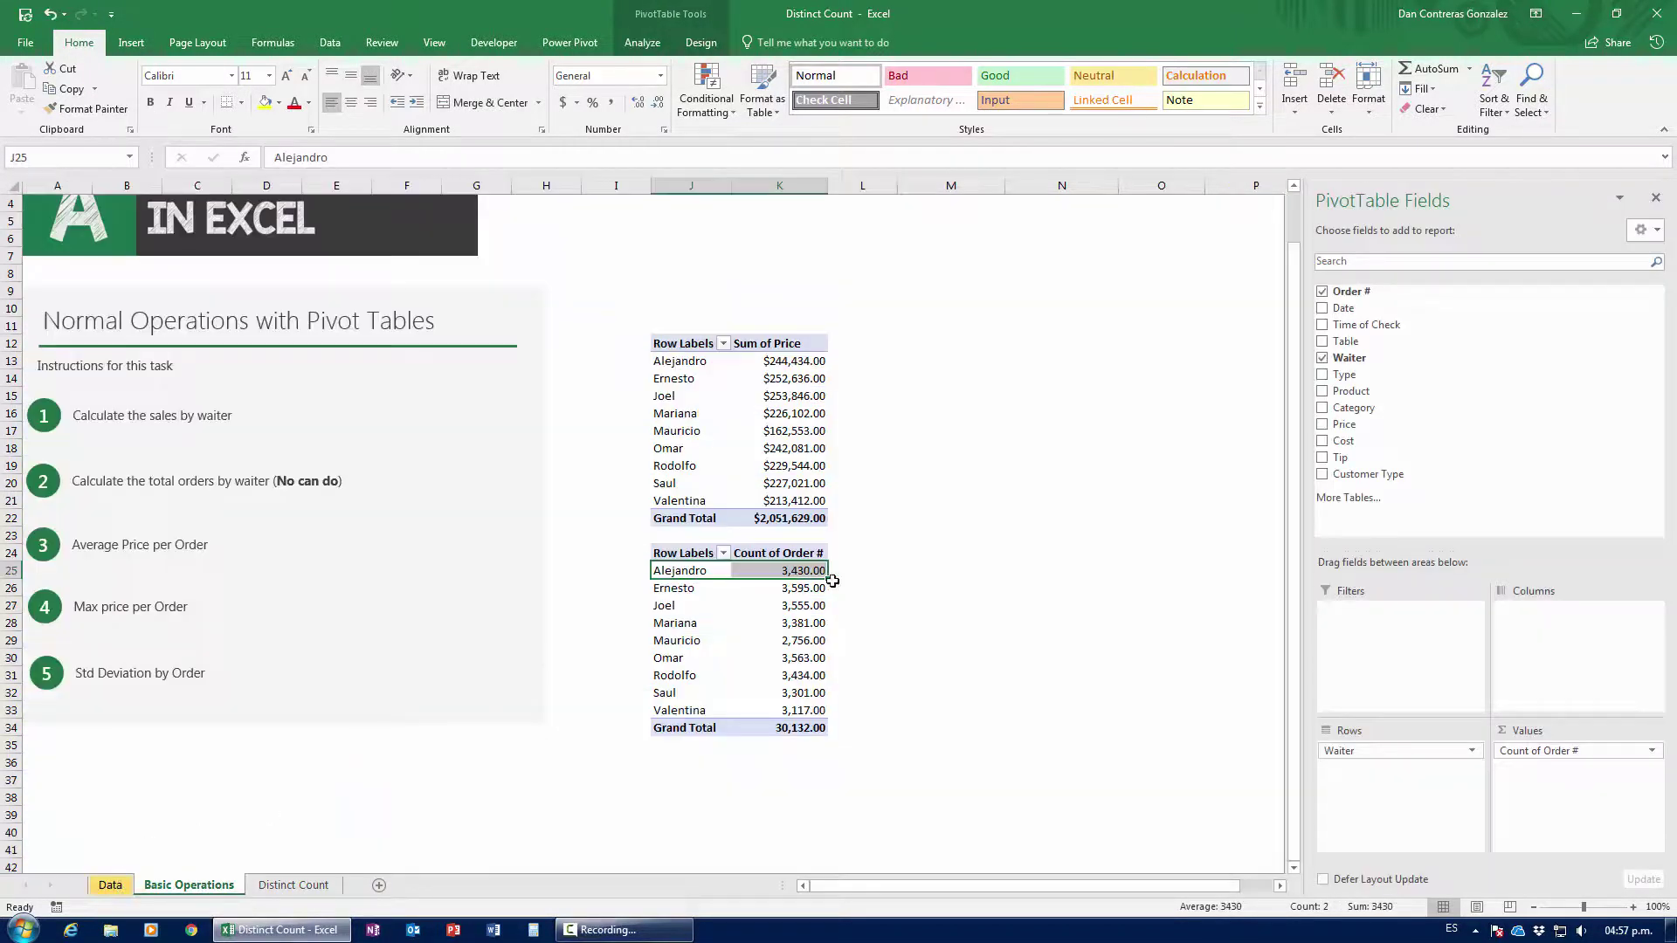
Filter the Data sheet's Waiter column to the first waiter and compare the row count with that waiter's pivot table count.
{"action": "left_click", "coordinate": [110, 885]}
{"action": "left_click", "coordinate": [345, 204]}
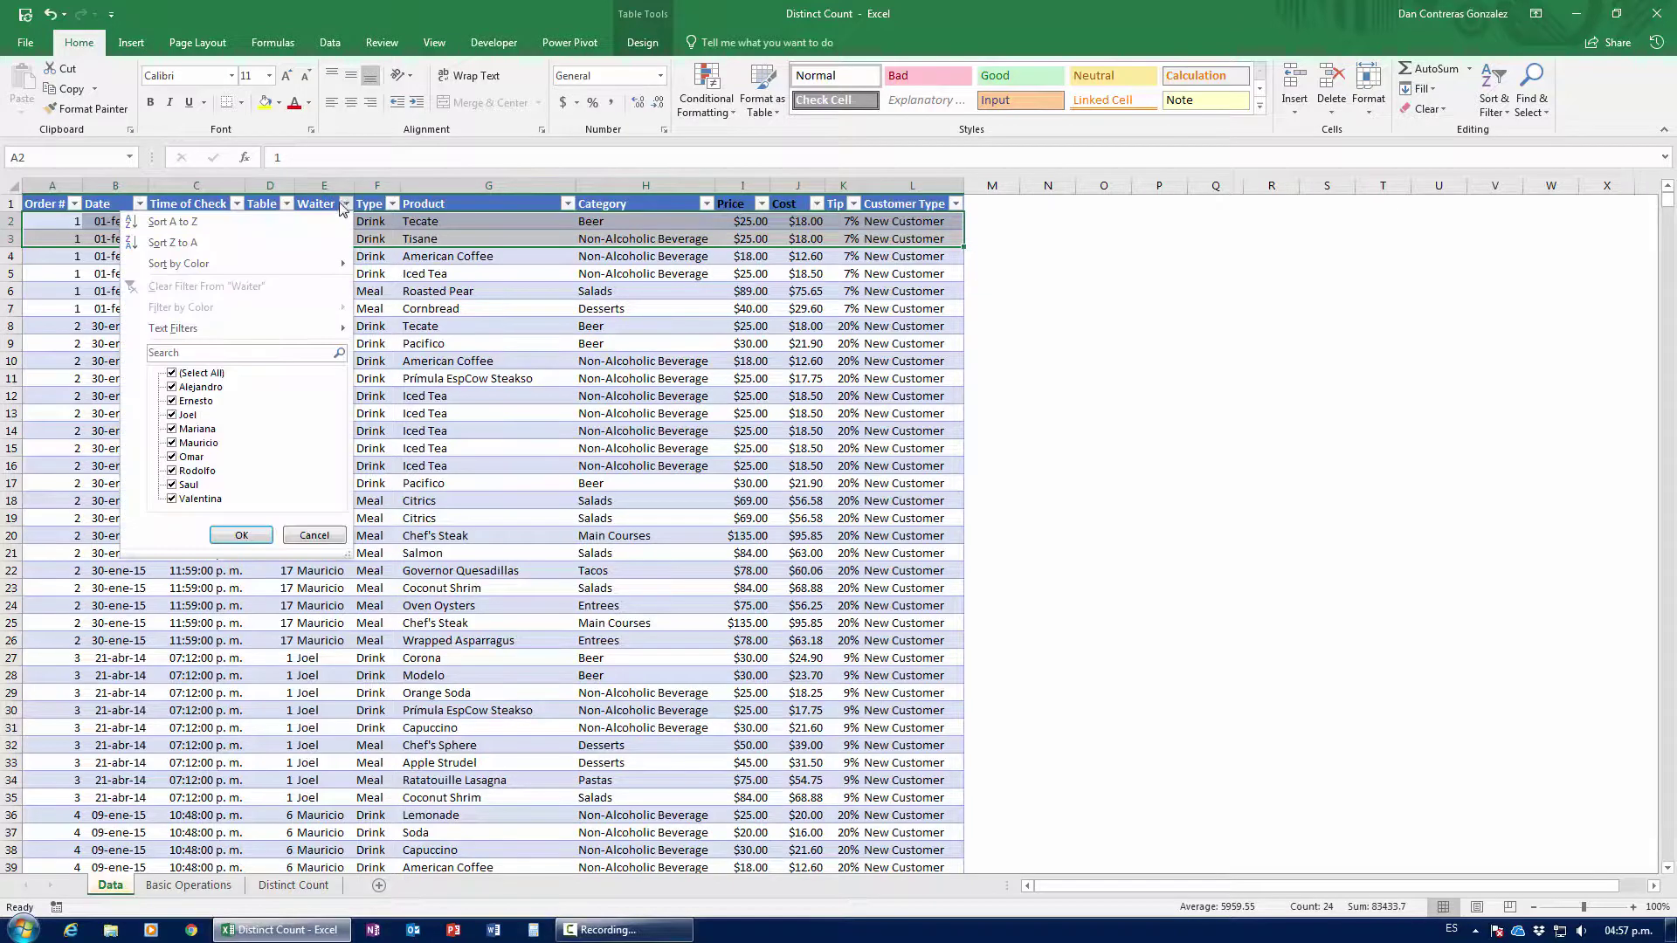
{"action": "left_click", "coordinate": [172, 373]}
{"action": "left_click", "coordinate": [172, 386]}
{"action": "left_click", "coordinate": [241, 535]}
{"action": "left_click", "coordinate": [325, 214]}
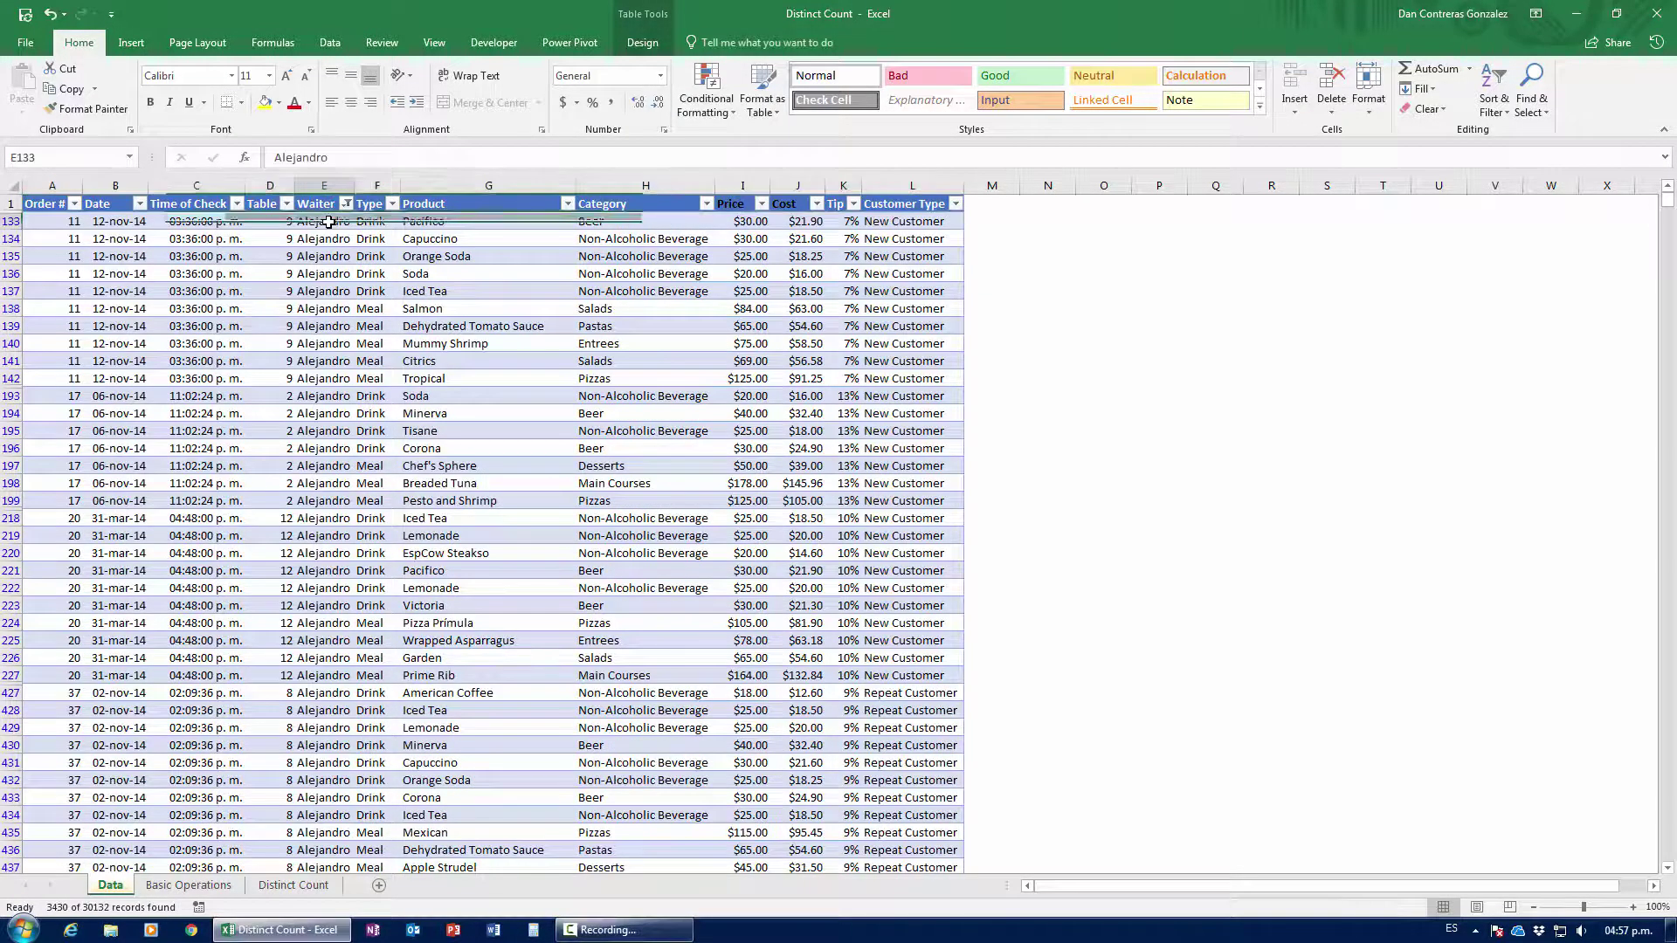
{"action": "key", "text": "ctrl+shift+Down"}
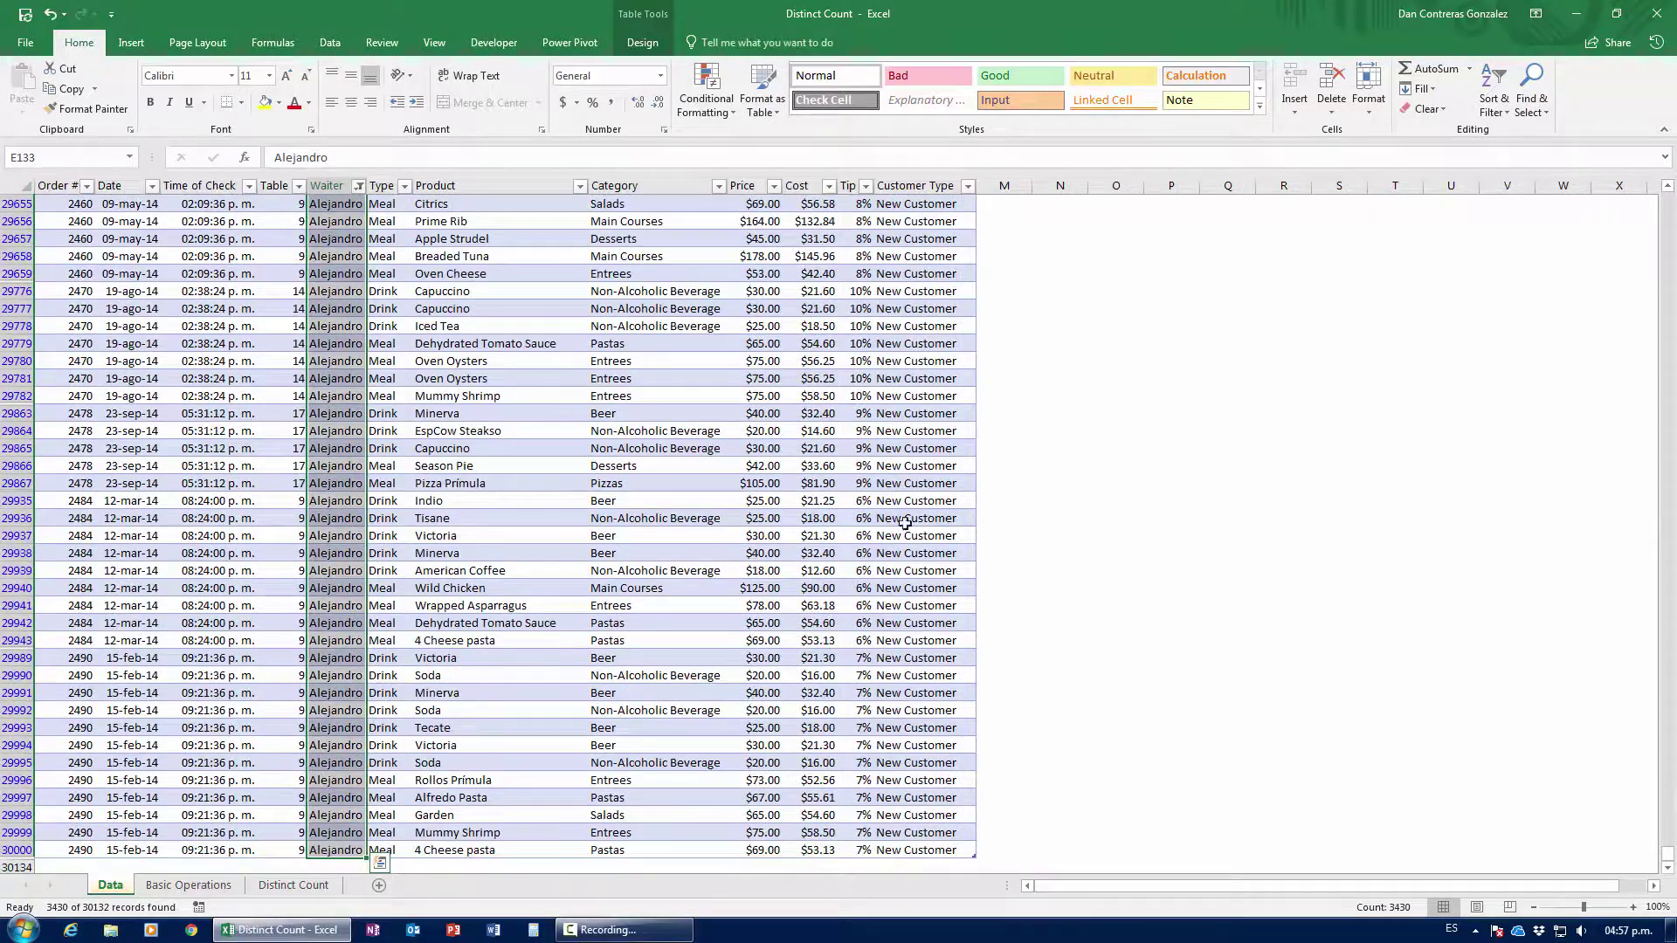
{"action": "left_click", "coordinate": [188, 885]}
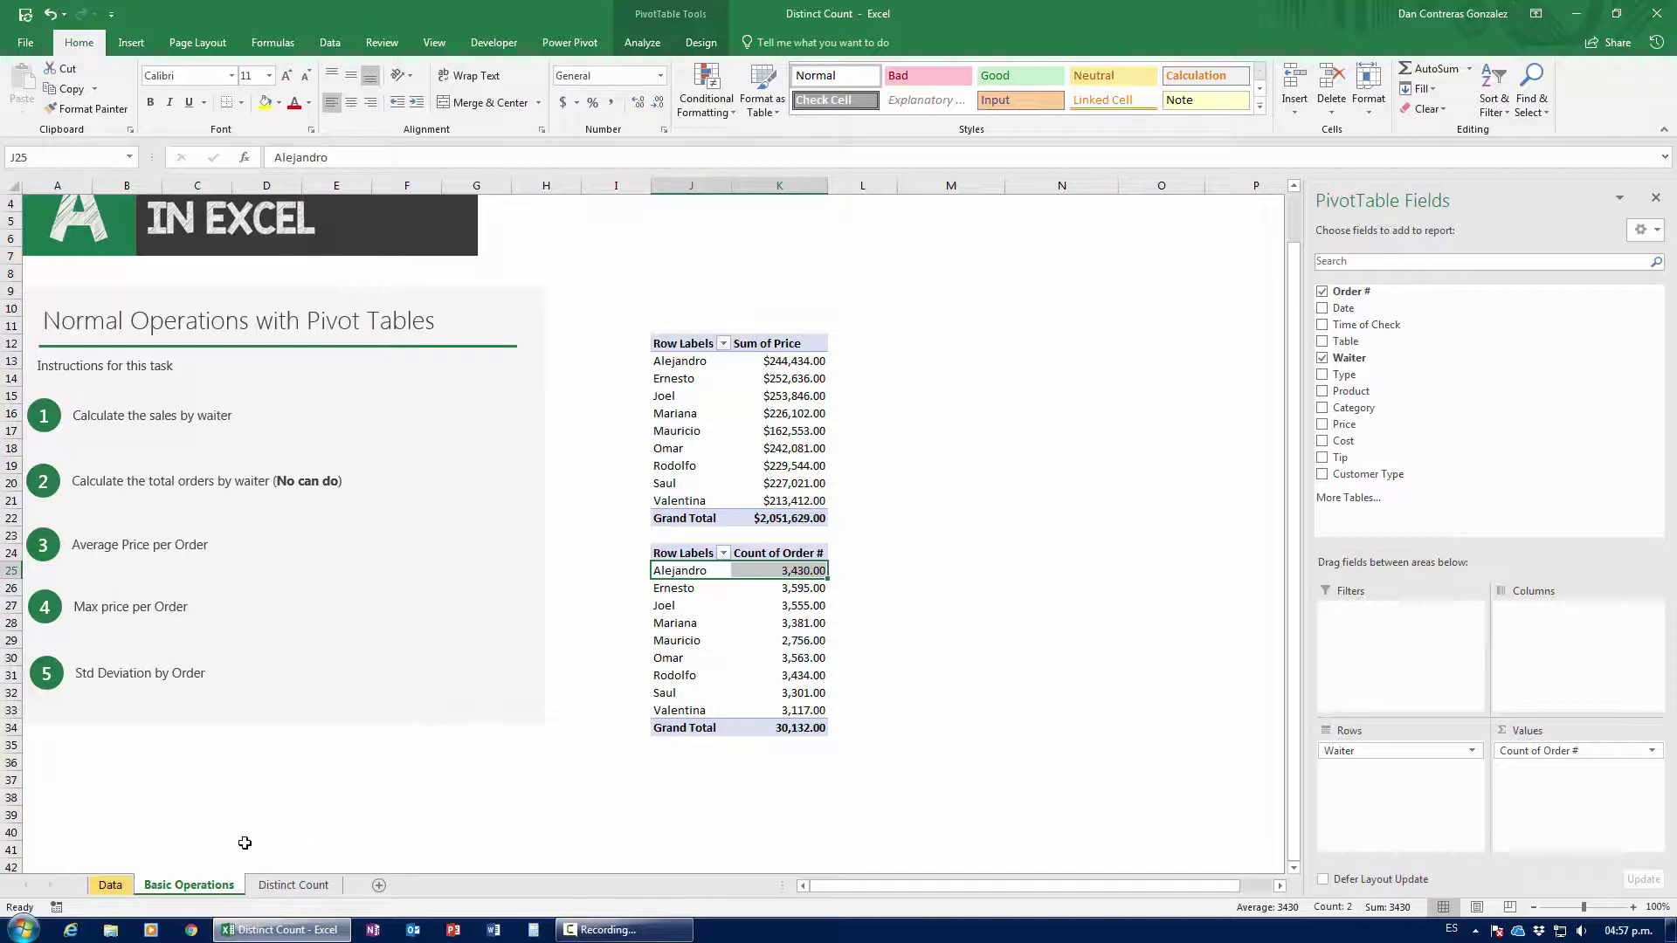
Reset the Waiter column's filter on the Data sheet to show all waiters again.
{"action": "left_click", "coordinate": [111, 884]}
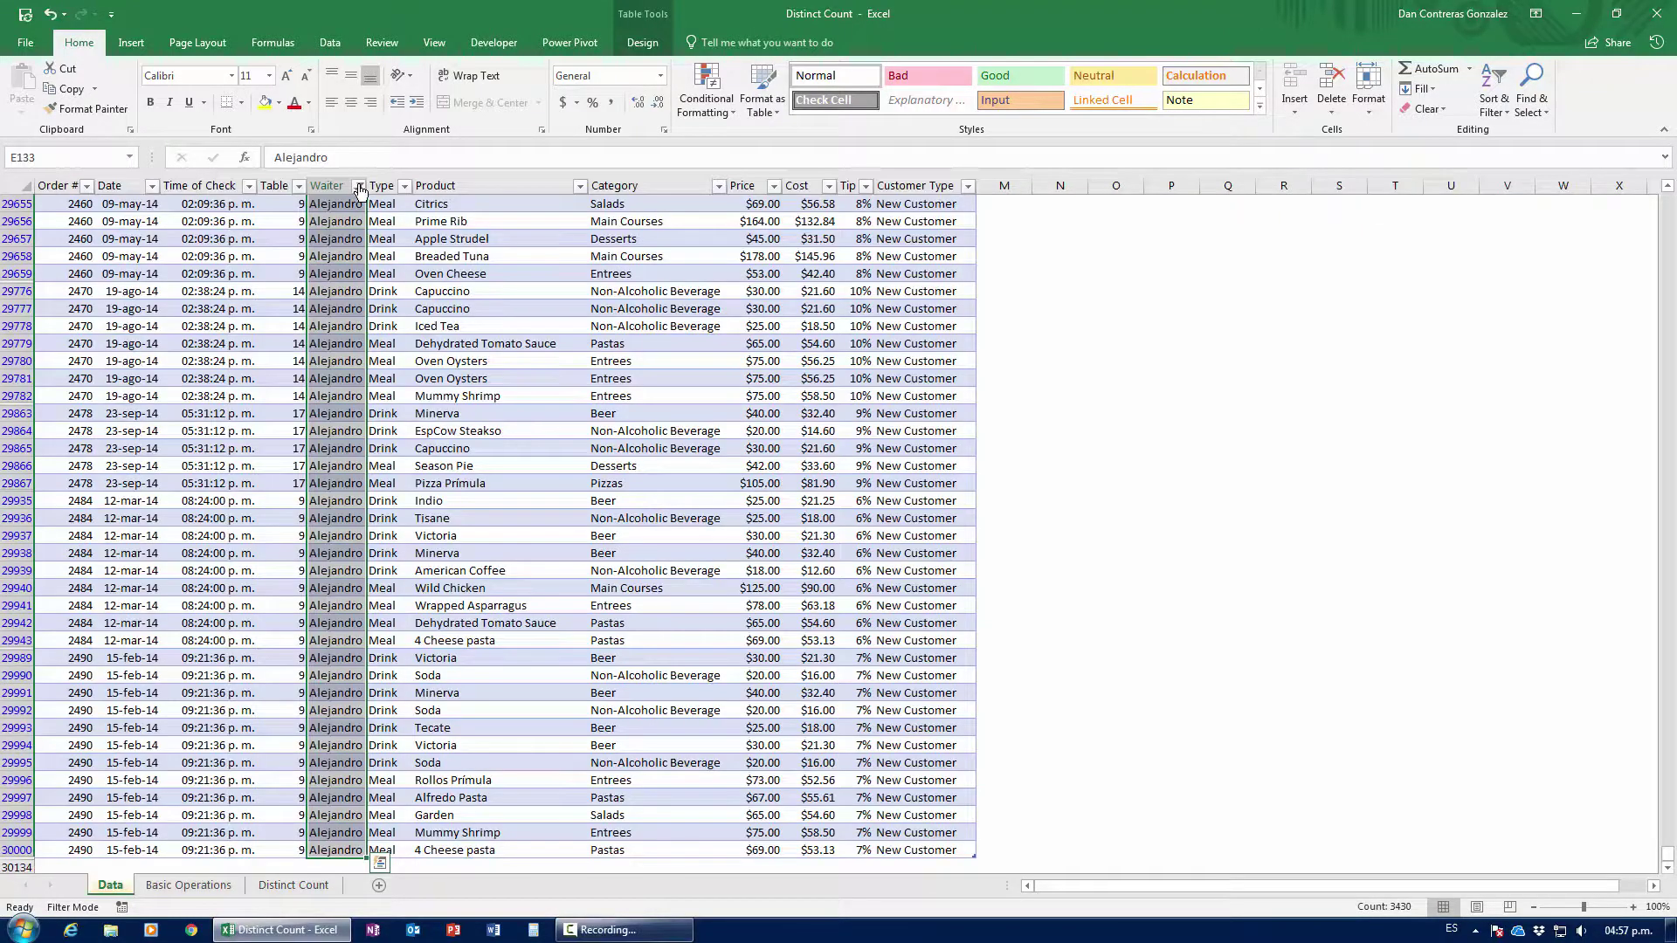
{"action": "left_click", "coordinate": [358, 186]}
{"action": "left_click", "coordinate": [183, 356]}
{"action": "left_click", "coordinate": [253, 518]}
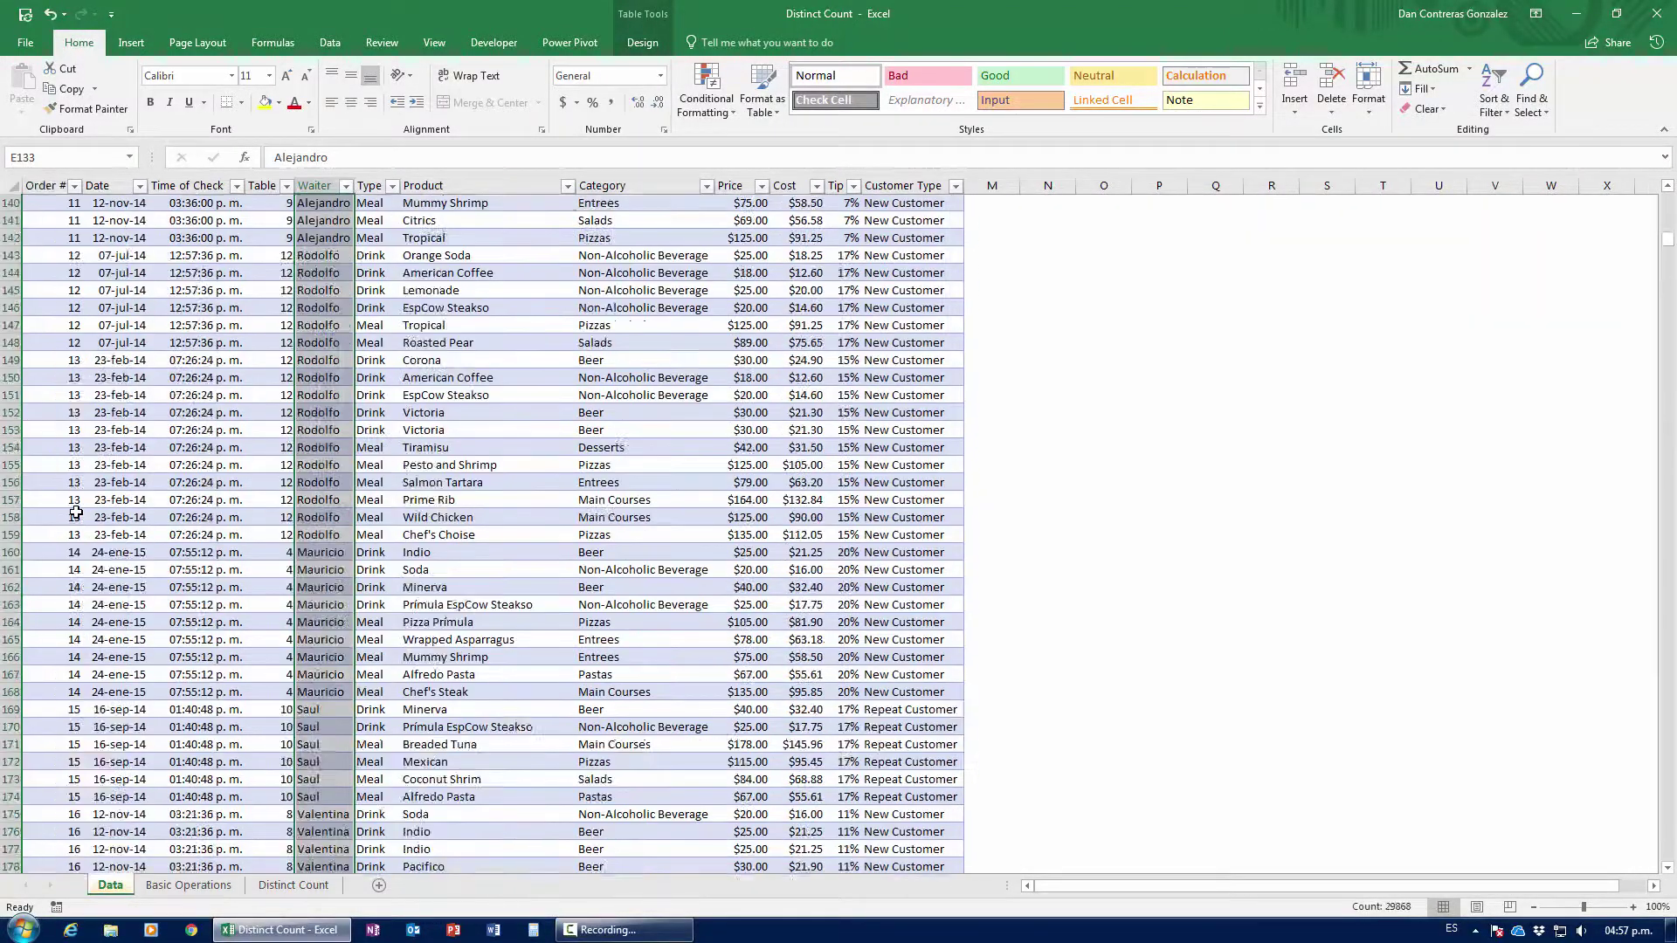
Compare the Data sheet's last order number with the order counts in the second pivot table.
{"action": "left_click", "coordinate": [76, 515]}
{"action": "key", "text": "ctrl+Down"}
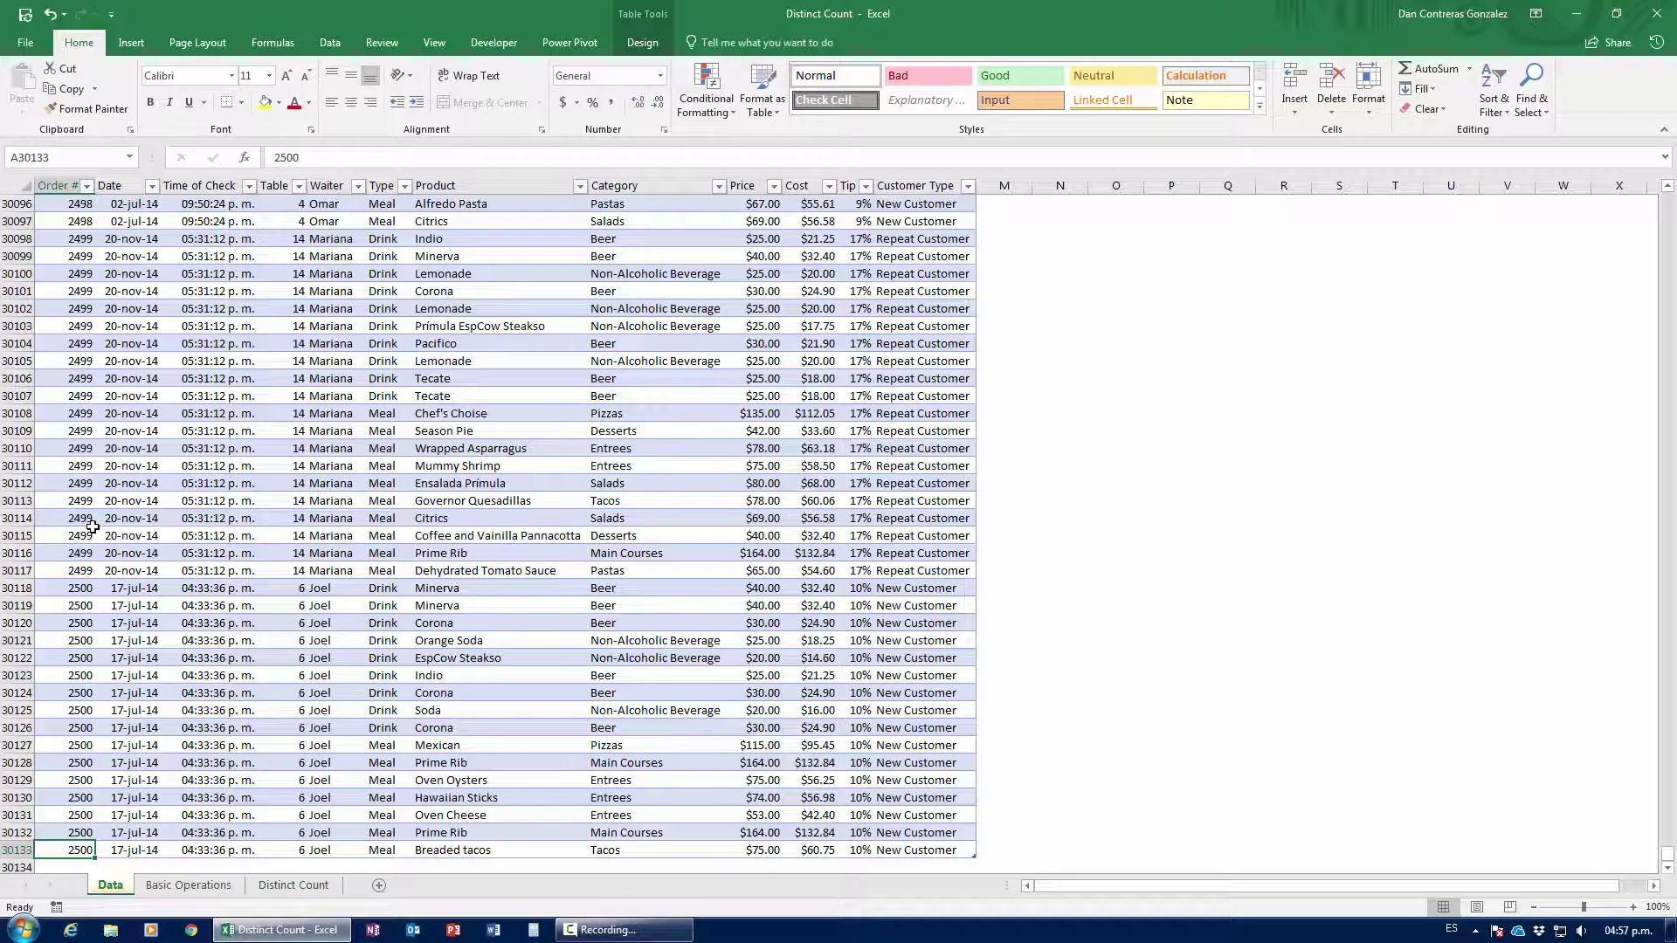
{"action": "left_click", "coordinate": [188, 885]}
{"action": "mouse_move", "coordinate": [782, 724]}
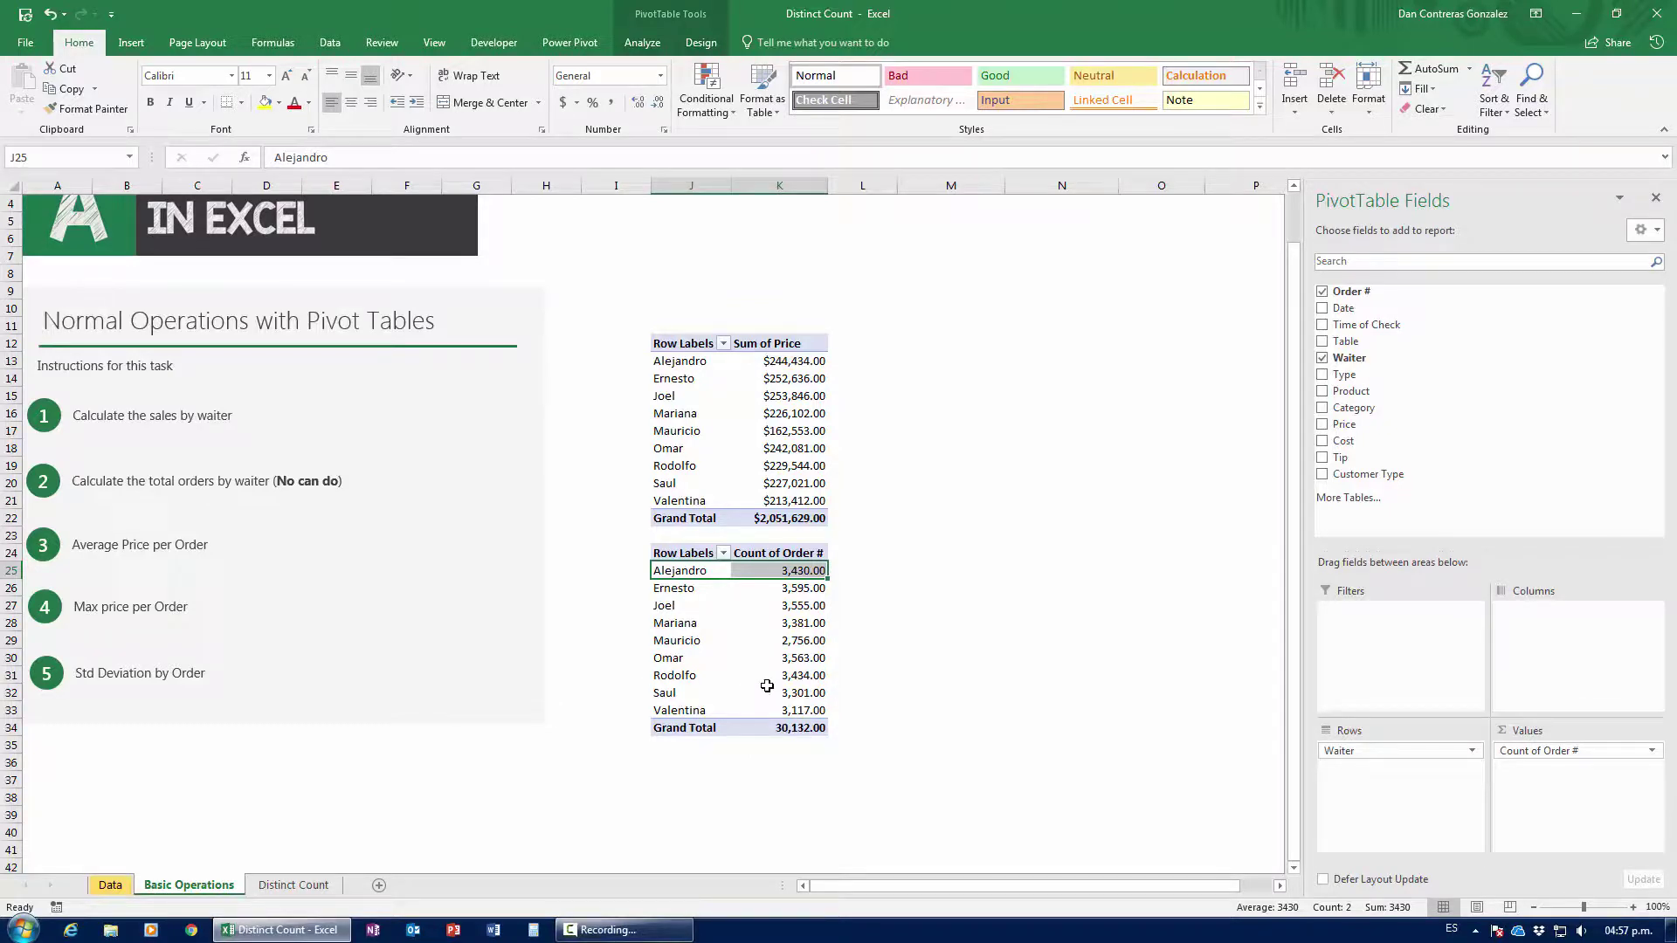
{"action": "mouse_move", "coordinate": [767, 686]}
{"action": "mouse_move", "coordinate": [755, 603]}
Create a third pivot table from the restaurant table at cell M12 on the Basic Operations sheet.
{"action": "left_click", "coordinate": [924, 341]}
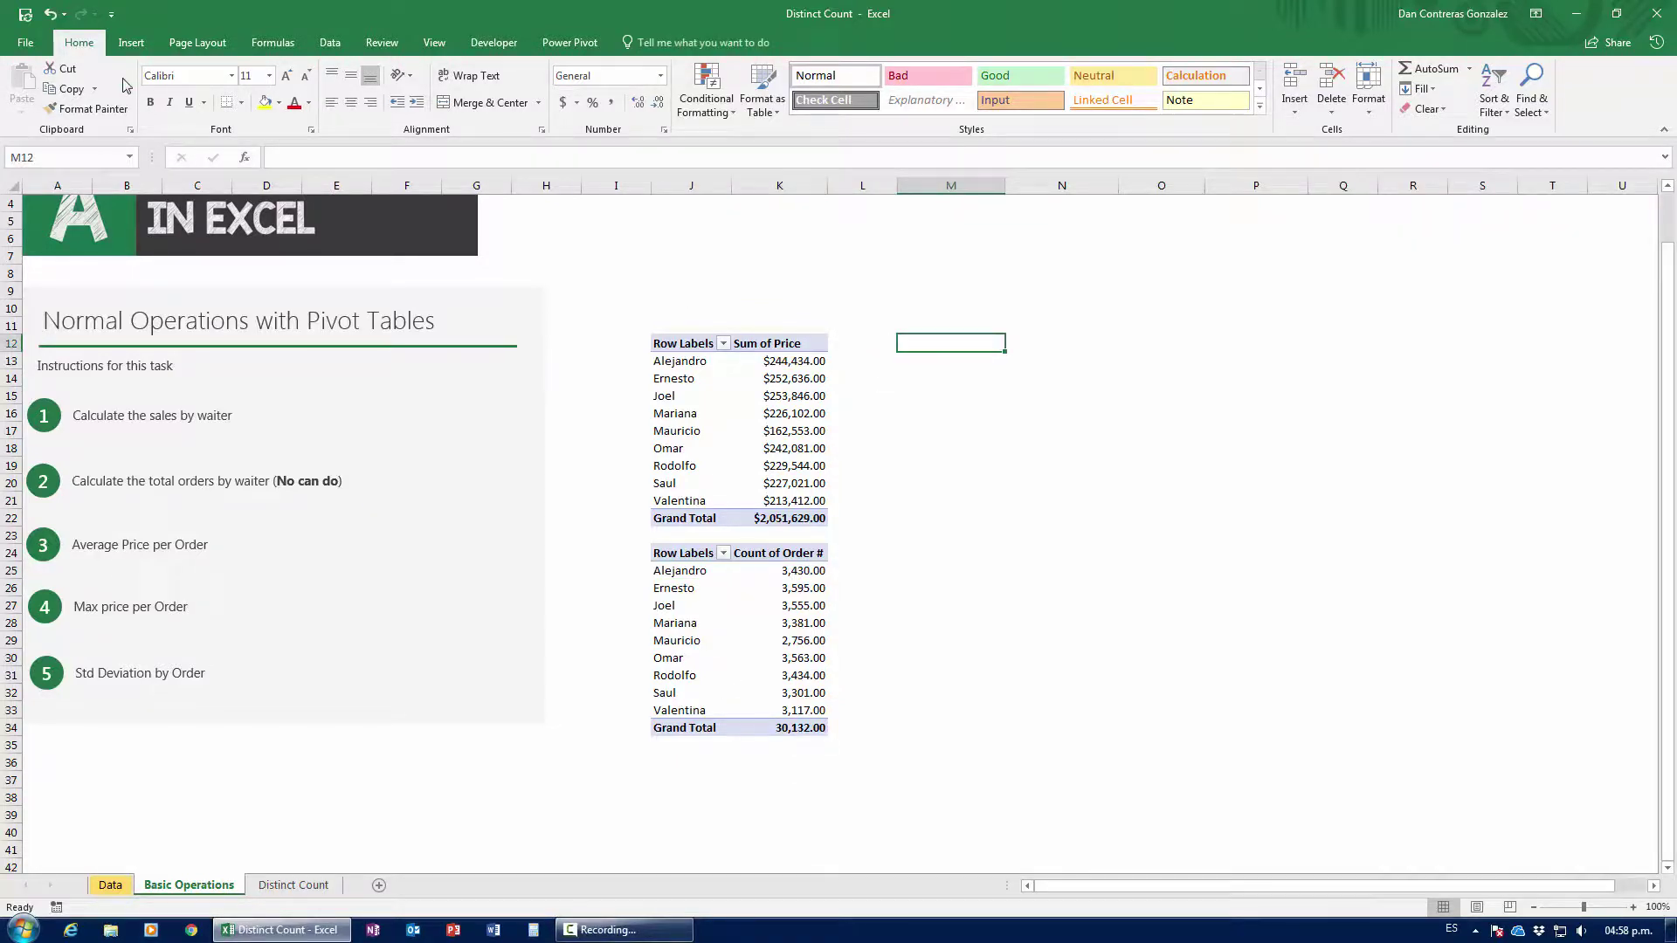
{"action": "left_click", "coordinate": [131, 42]}
{"action": "left_click", "coordinate": [35, 87]}
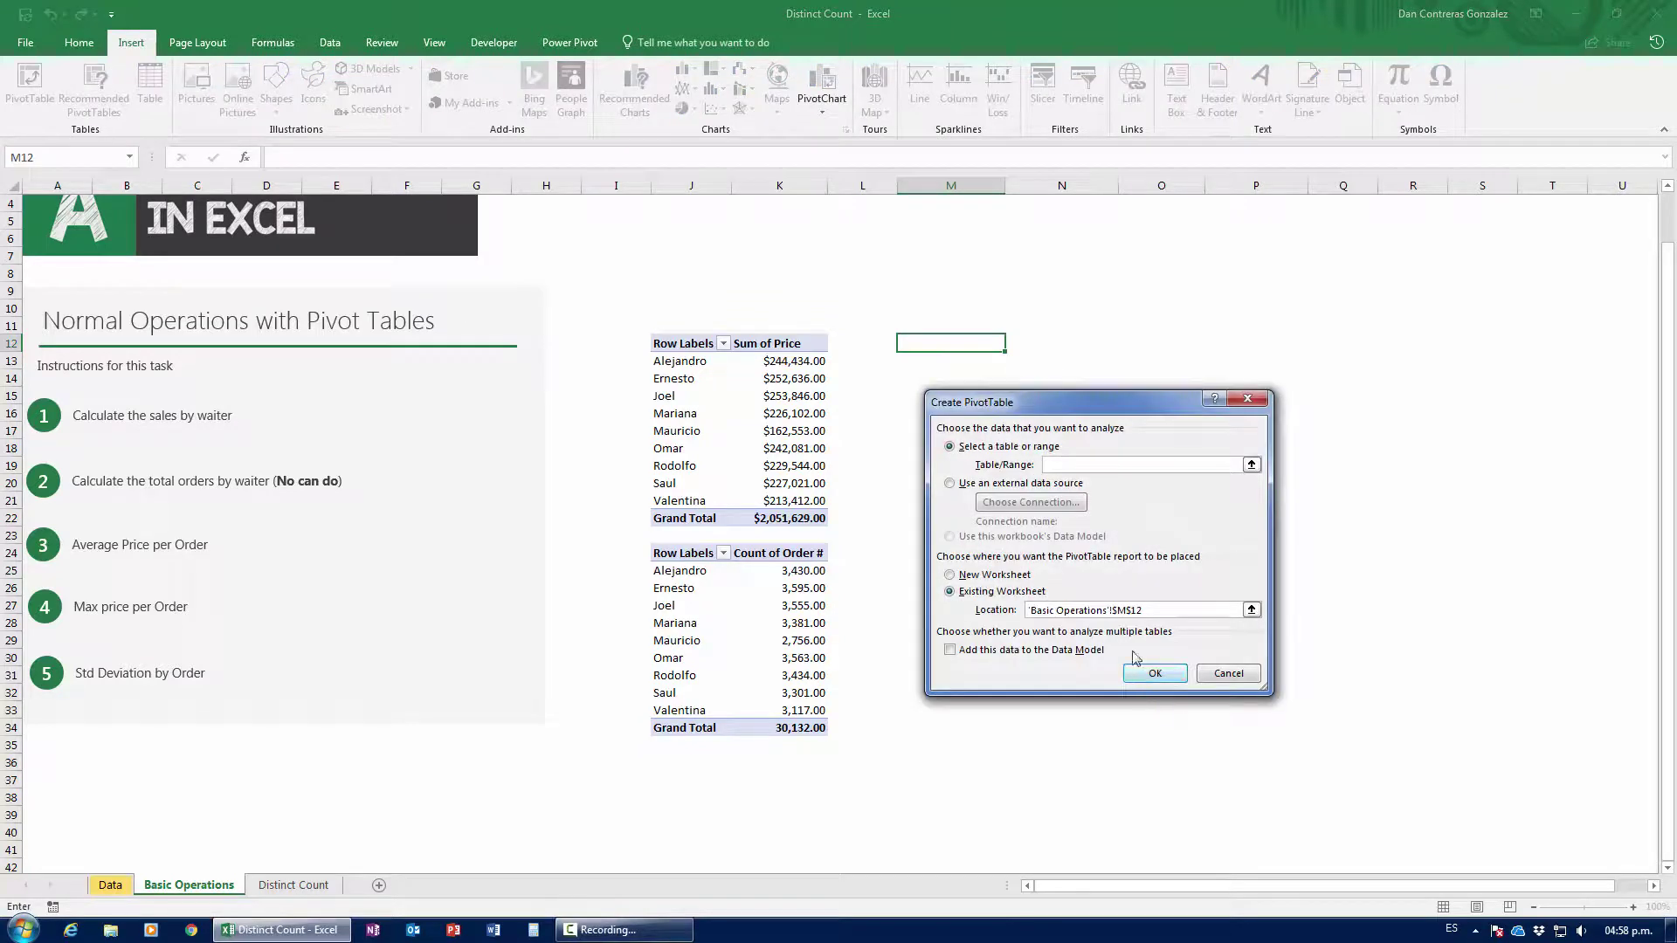
{"action": "type", "text": "restaurant"}
{"action": "key", "text": "Return"}
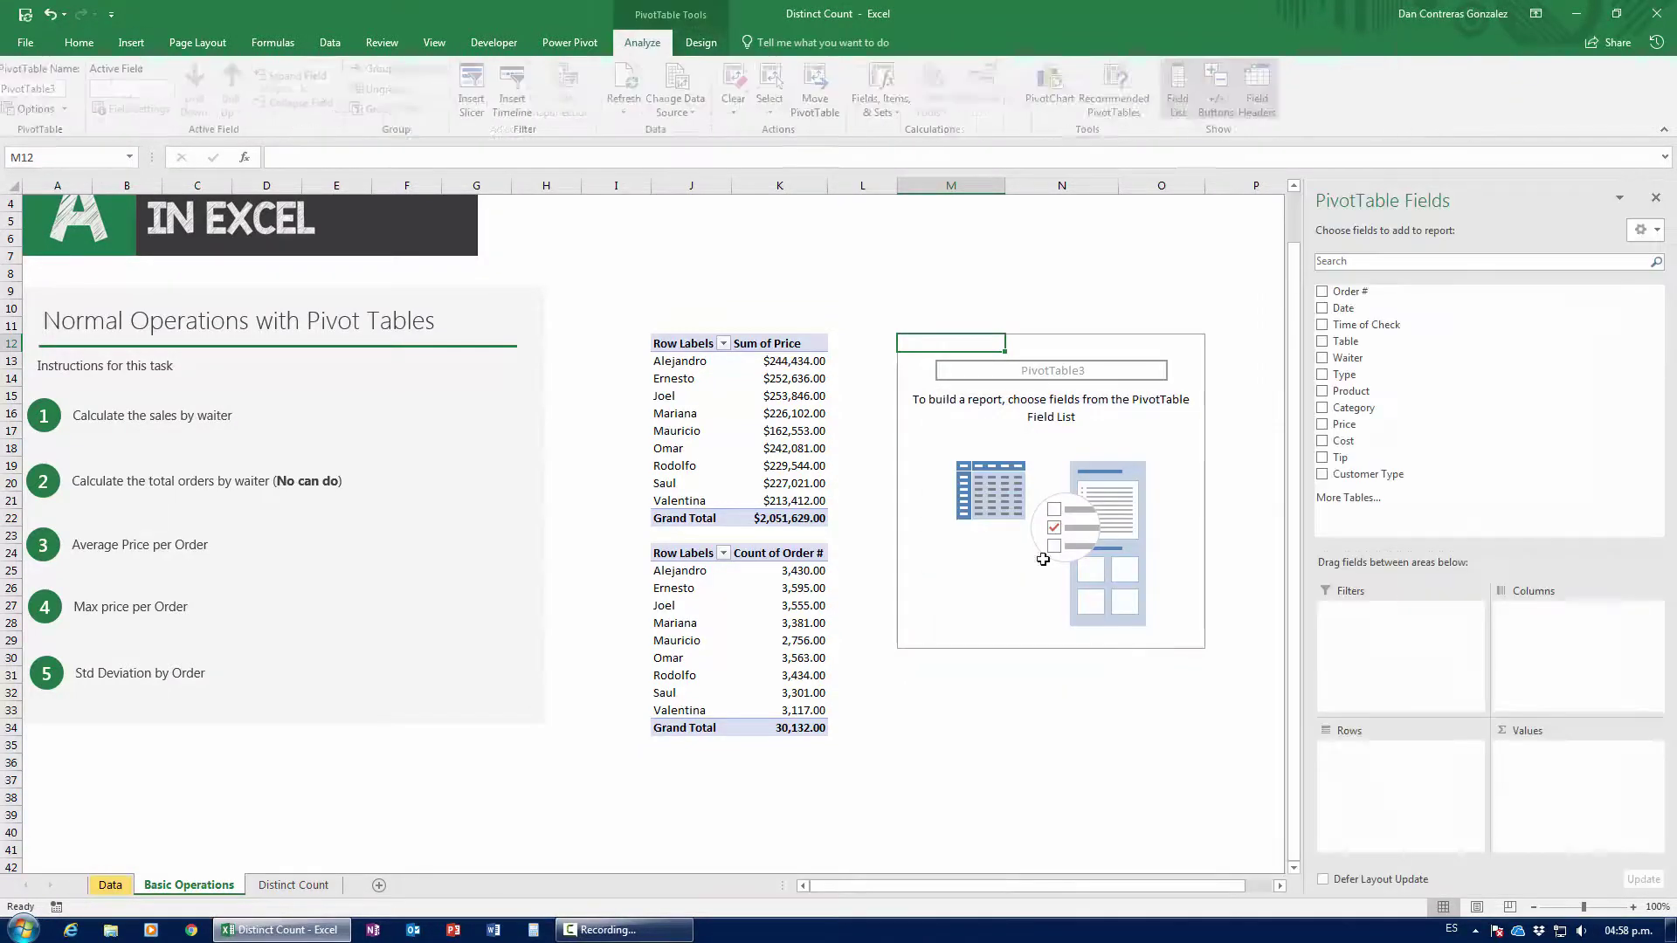
Put Order # in the third pivot table's rows and the sum of Price in its values.
{"action": "left_click_drag", "start_coordinate": [1383, 297], "coordinate": [1388, 789]}
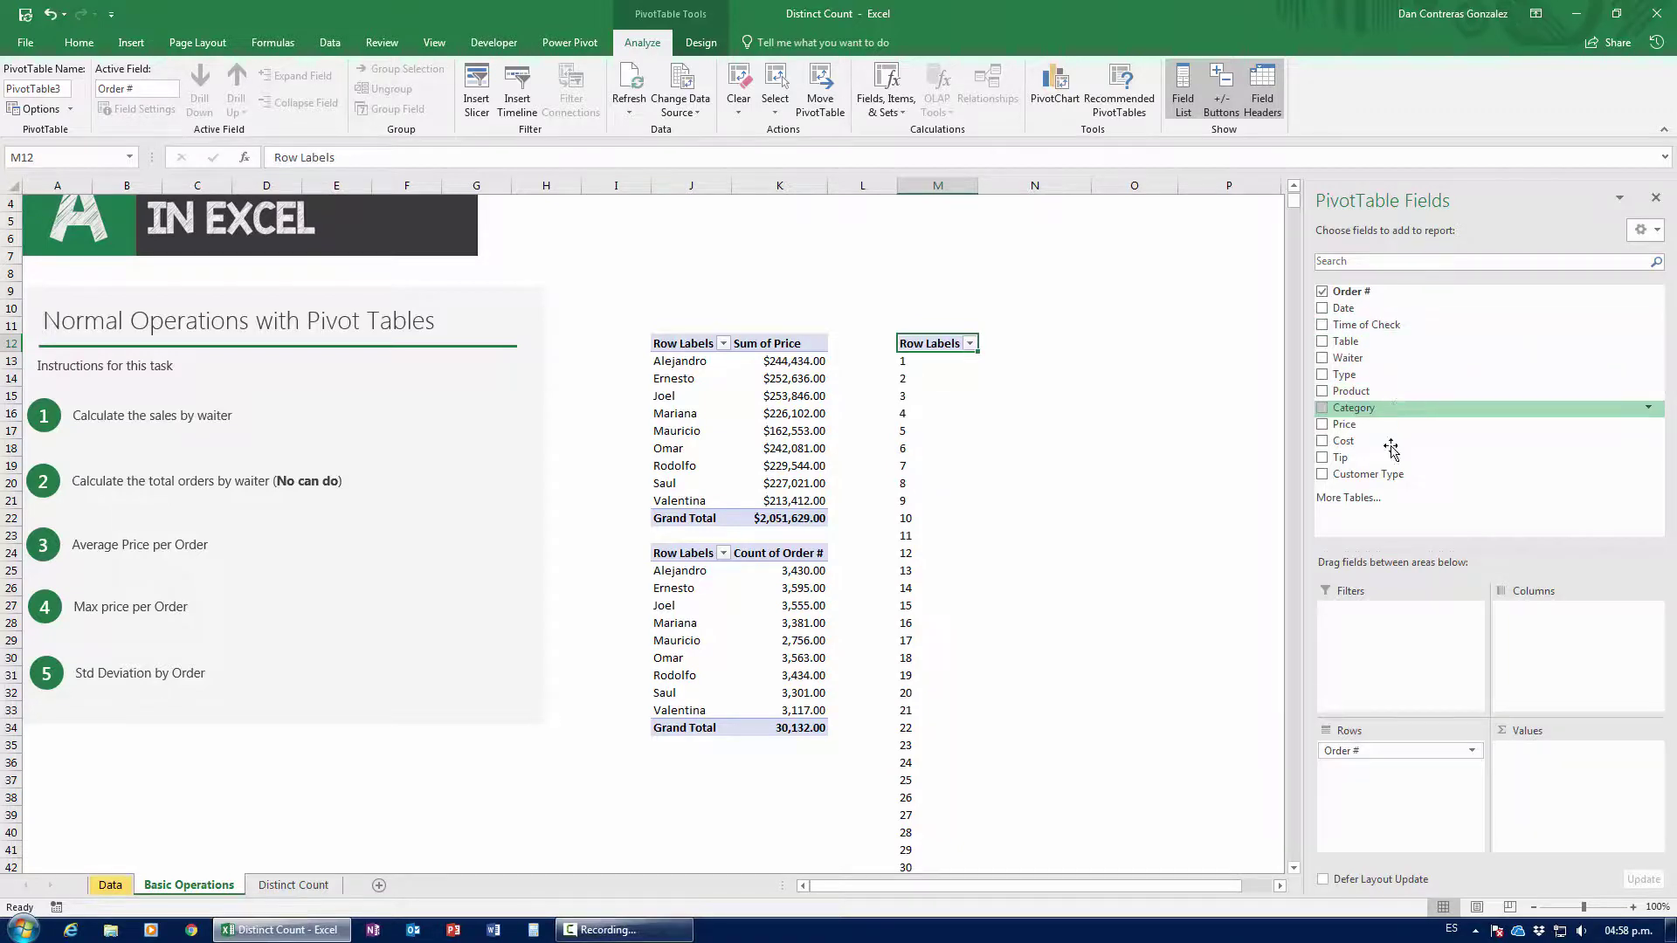
{"action": "left_click_drag", "start_coordinate": [1397, 425], "coordinate": [1568, 777]}
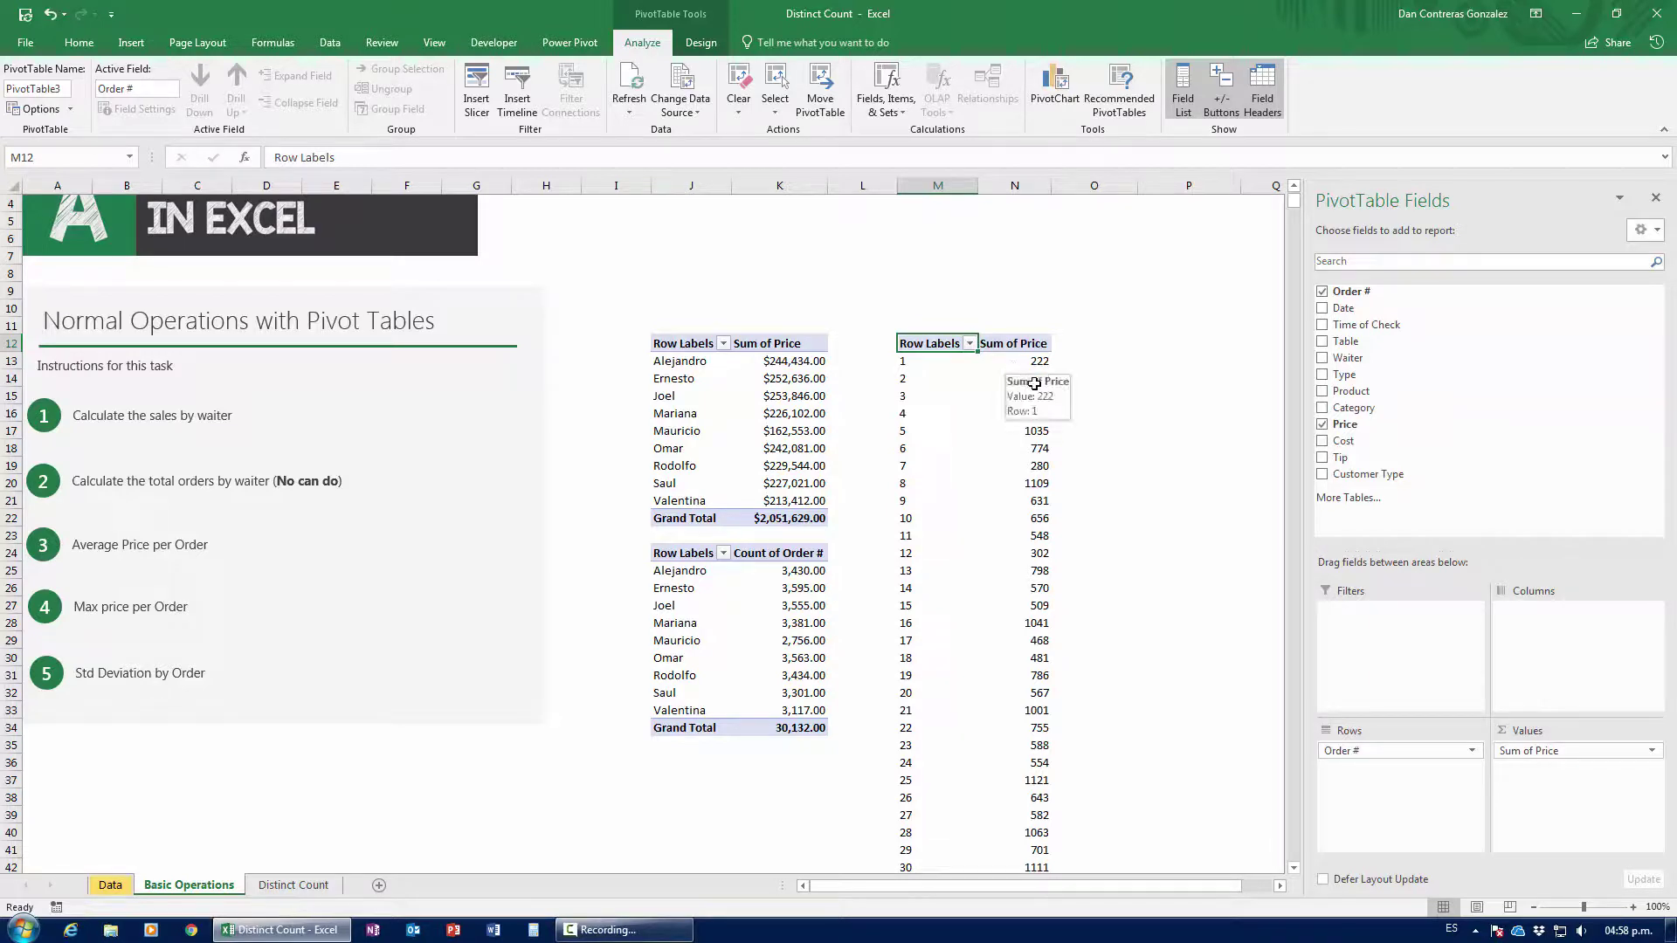
Change the third pivot table's Price values from Sum to Average.
{"action": "left_click", "coordinate": [1513, 753]}
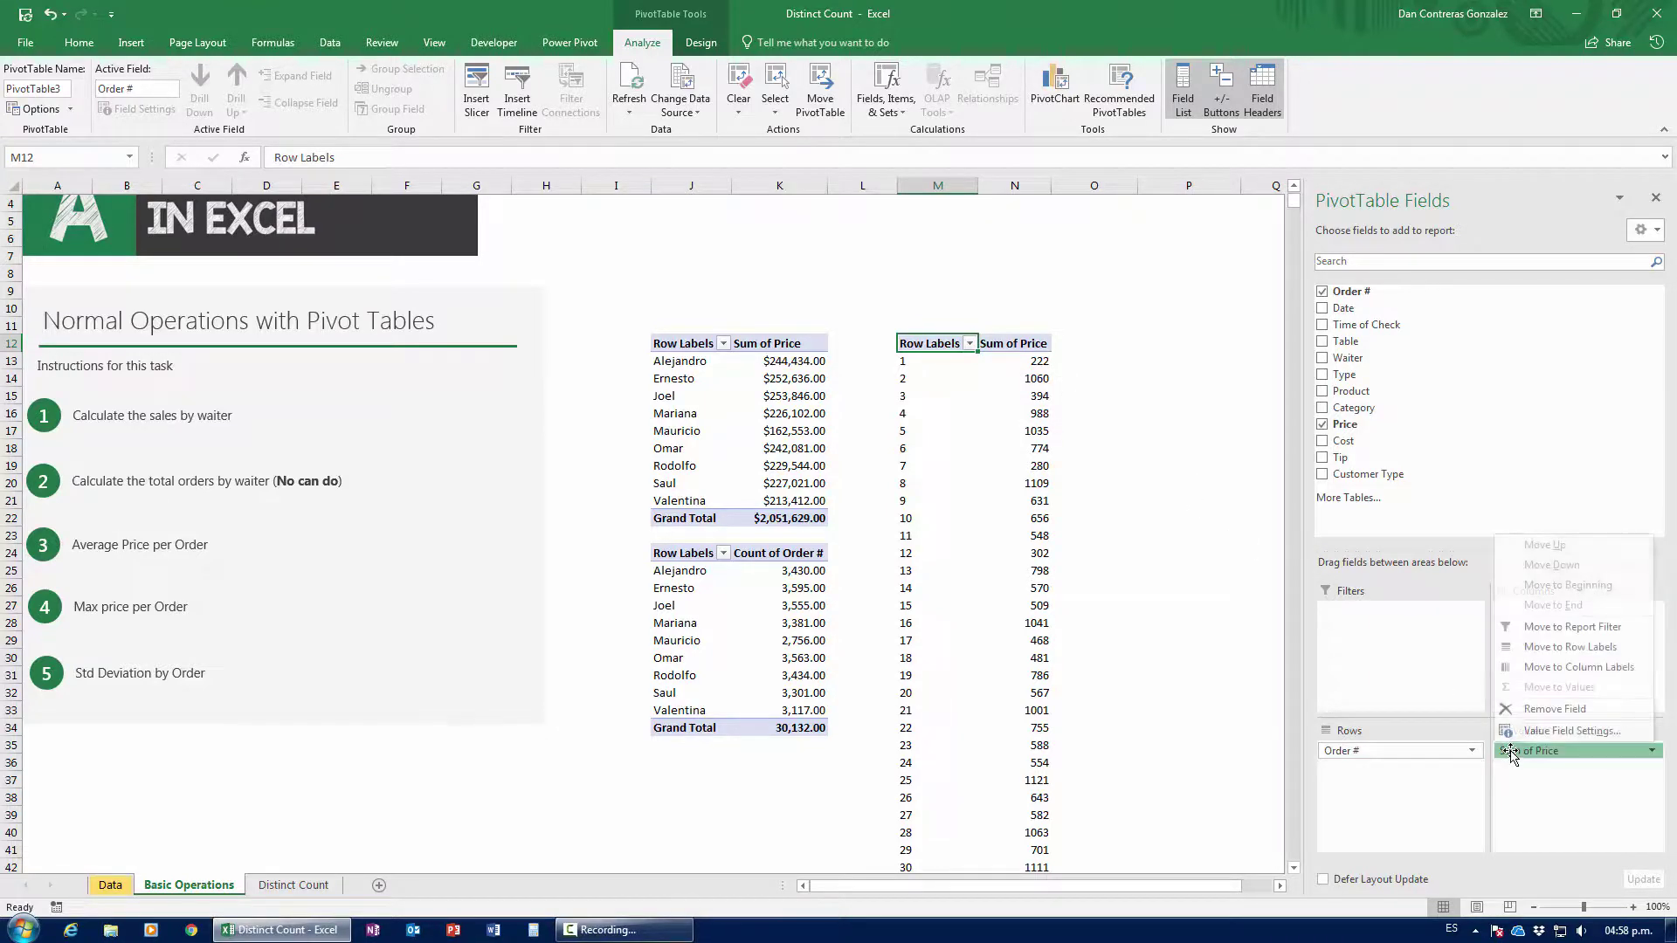
{"action": "left_click", "coordinate": [1537, 747]}
{"action": "left_click", "coordinate": [972, 581]}
{"action": "left_click", "coordinate": [1148, 661]}
{"action": "left_click", "coordinate": [1105, 430]}
Format all the average price values in the third pivot table as dollar currency with two decimals.
{"action": "left_click", "coordinate": [1045, 360]}
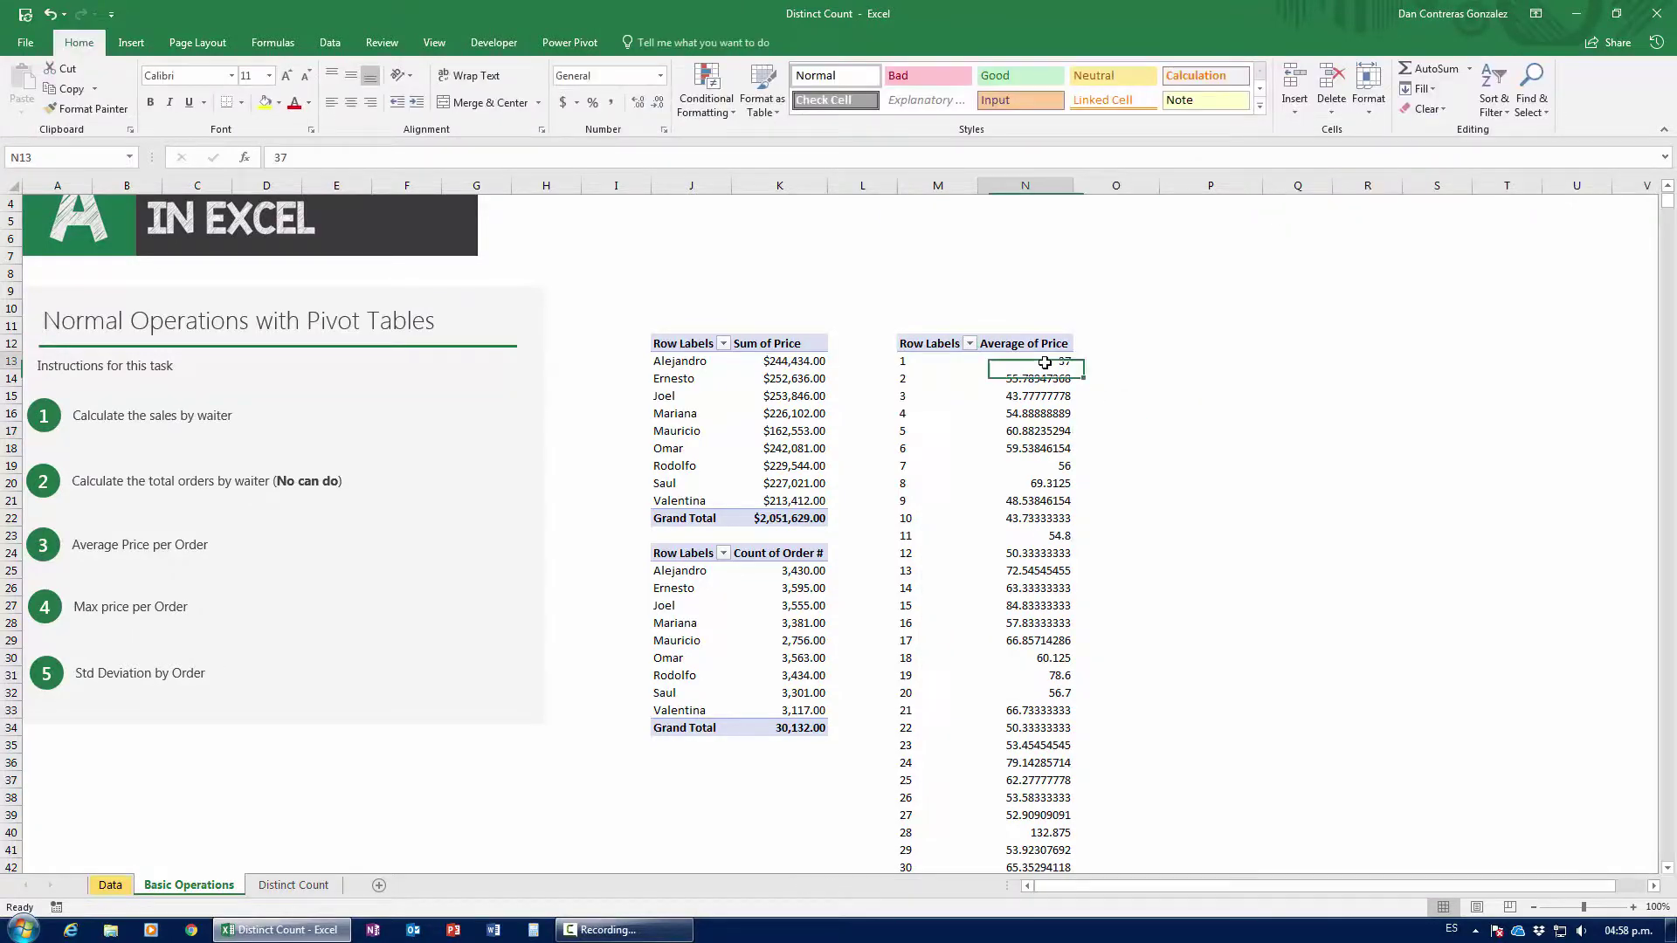
{"action": "key", "text": "ctrl+shift+Down"}
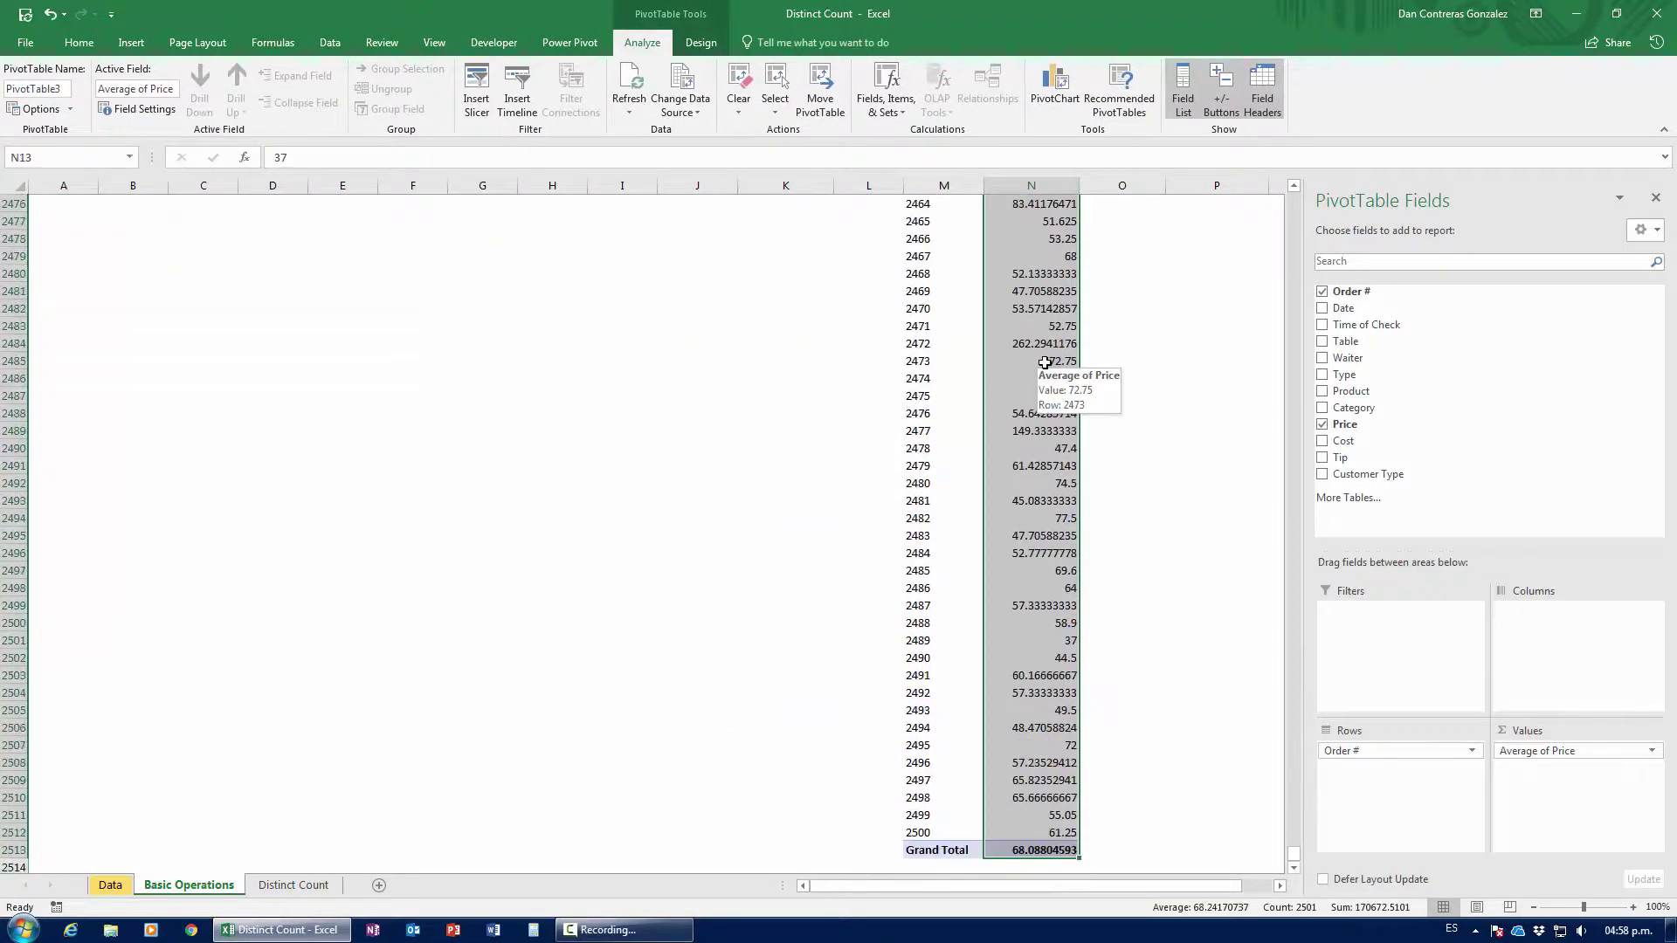
{"action": "key", "text": "ctrl+BackSpace"}
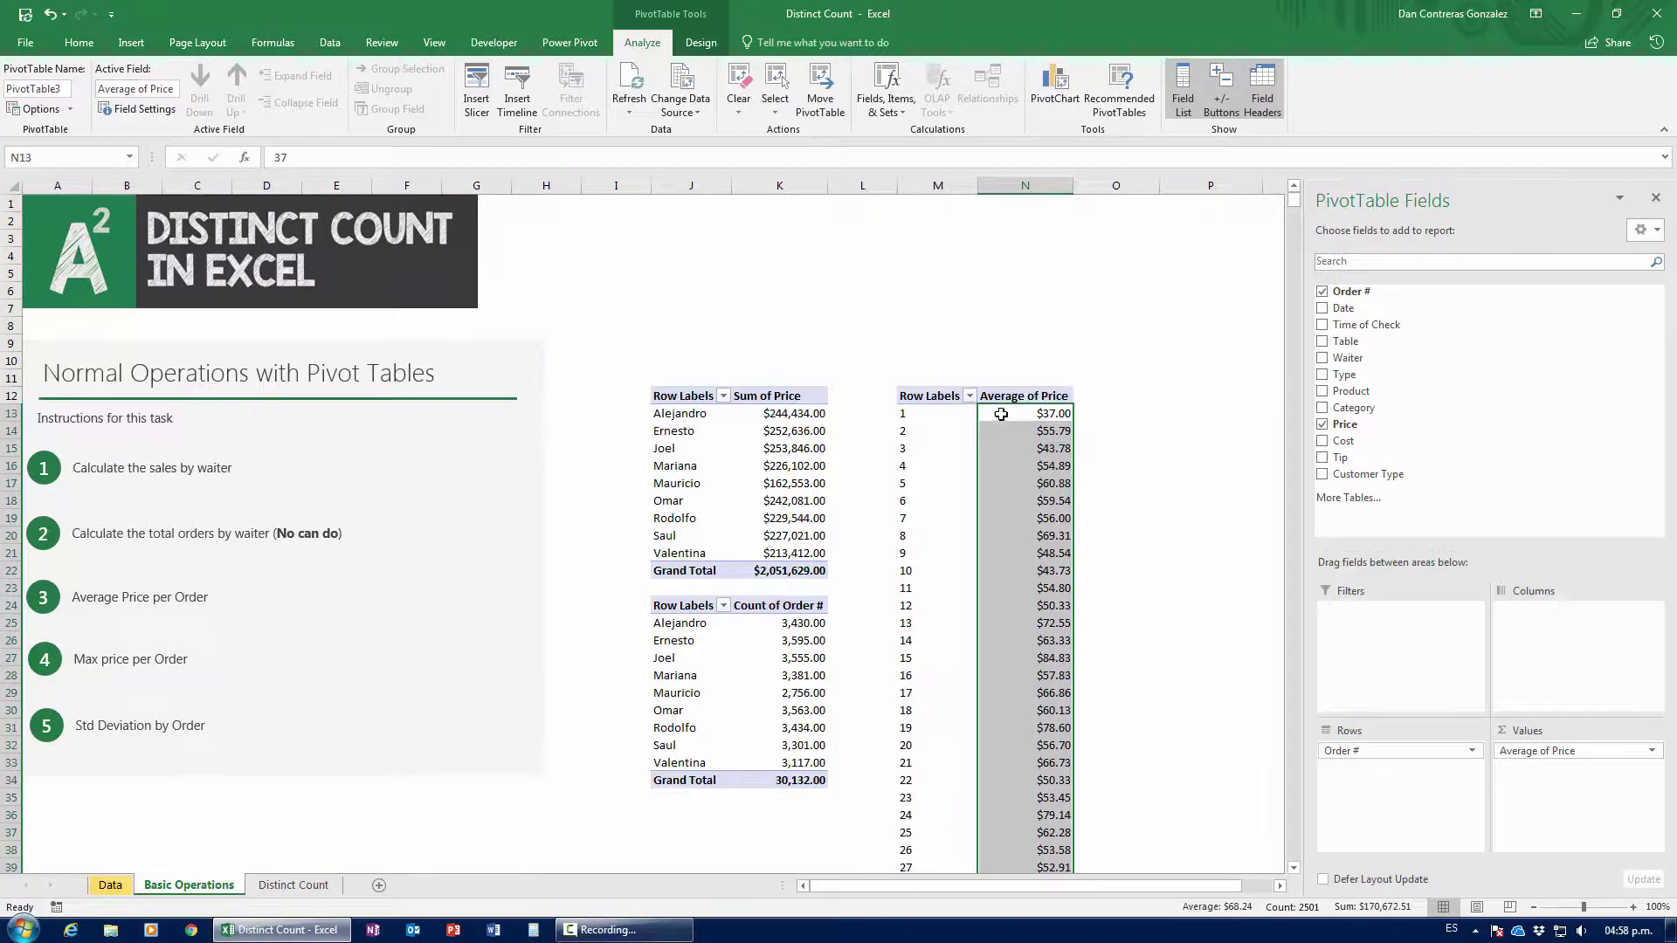
{"action": "left_click", "coordinate": [1003, 411]}
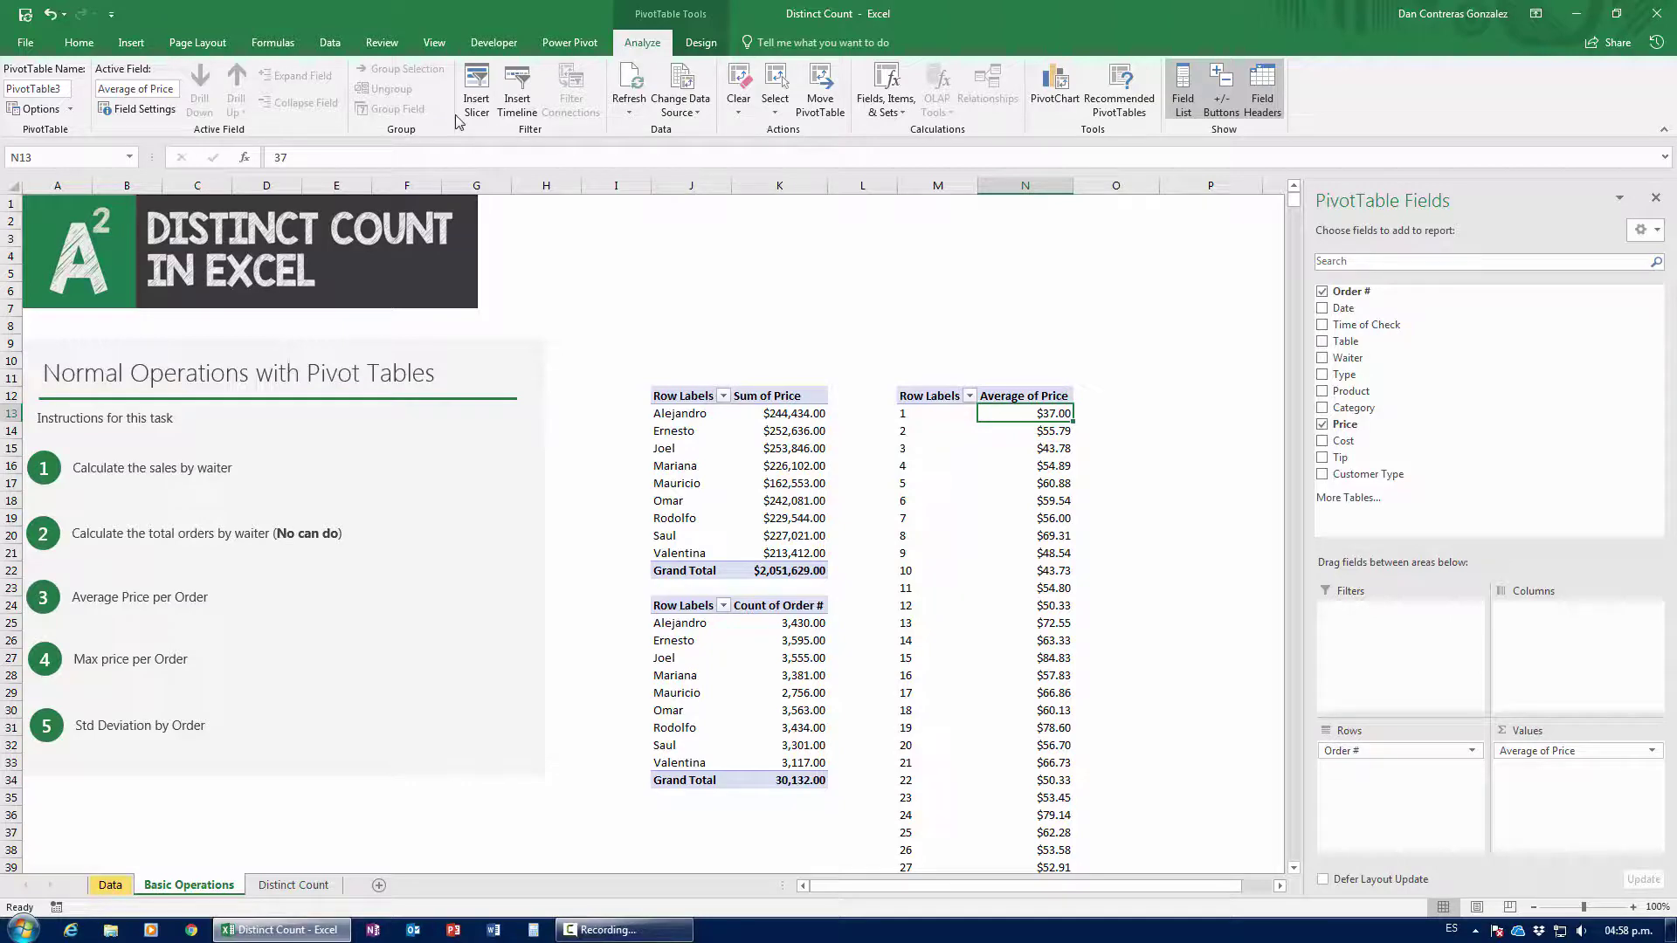
Check the individual item prices of the first order on the Data sheet and return to the Basic Operations sheet.
{"action": "left_click", "coordinate": [110, 884]}
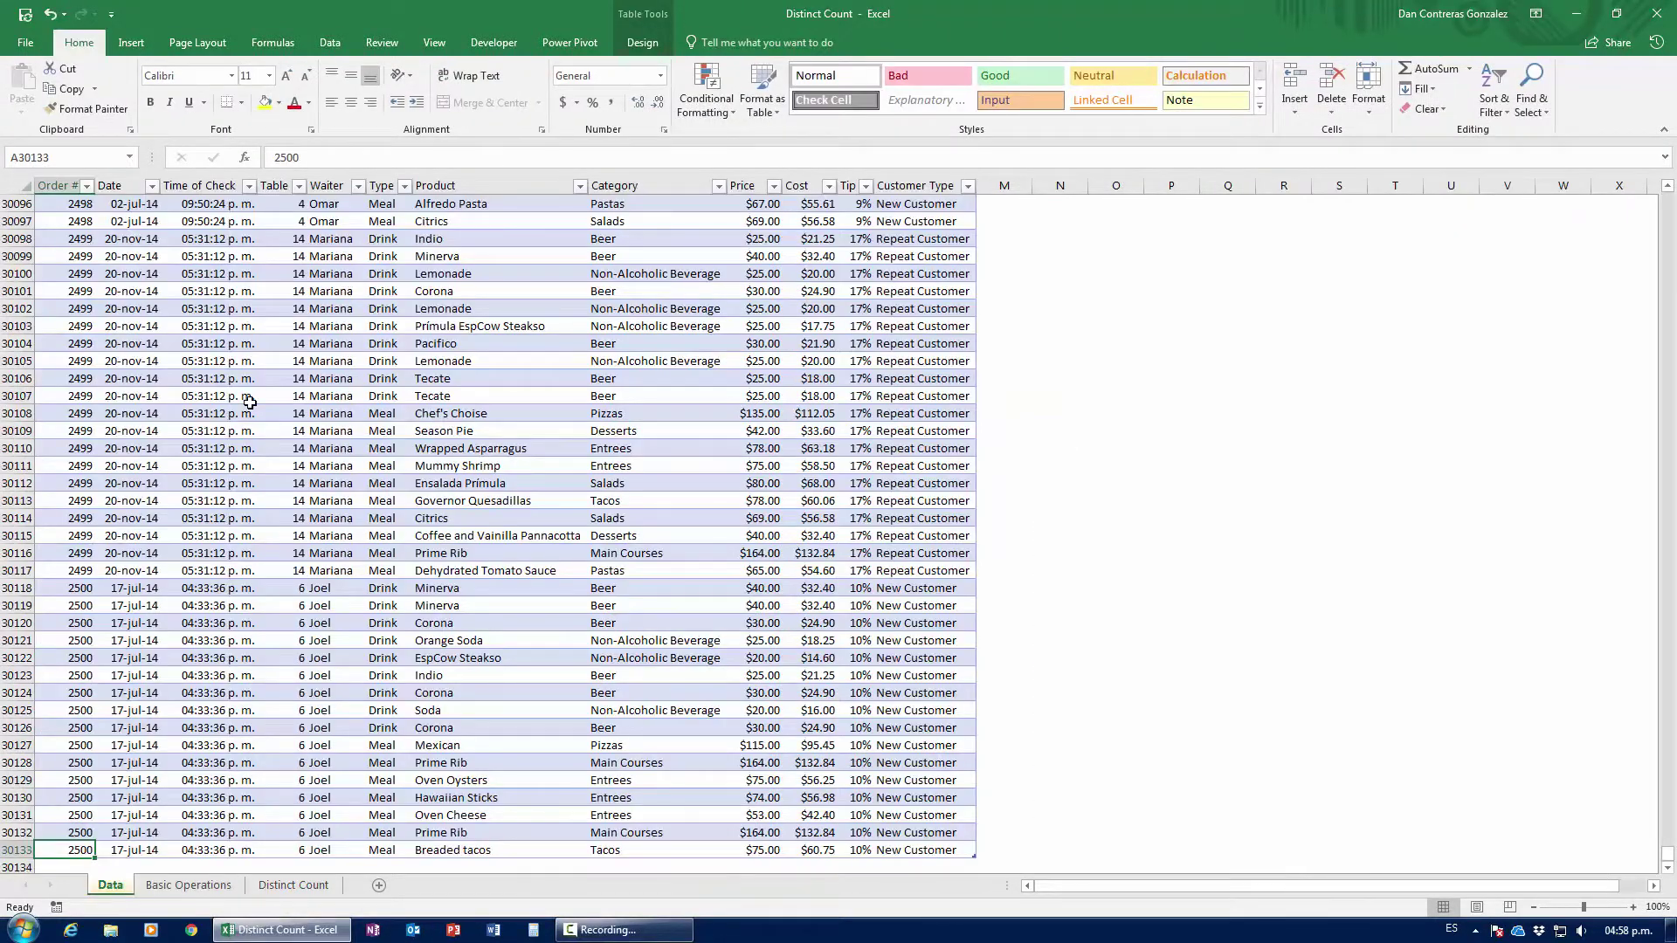
{"action": "key", "text": "ctrl+Up"}
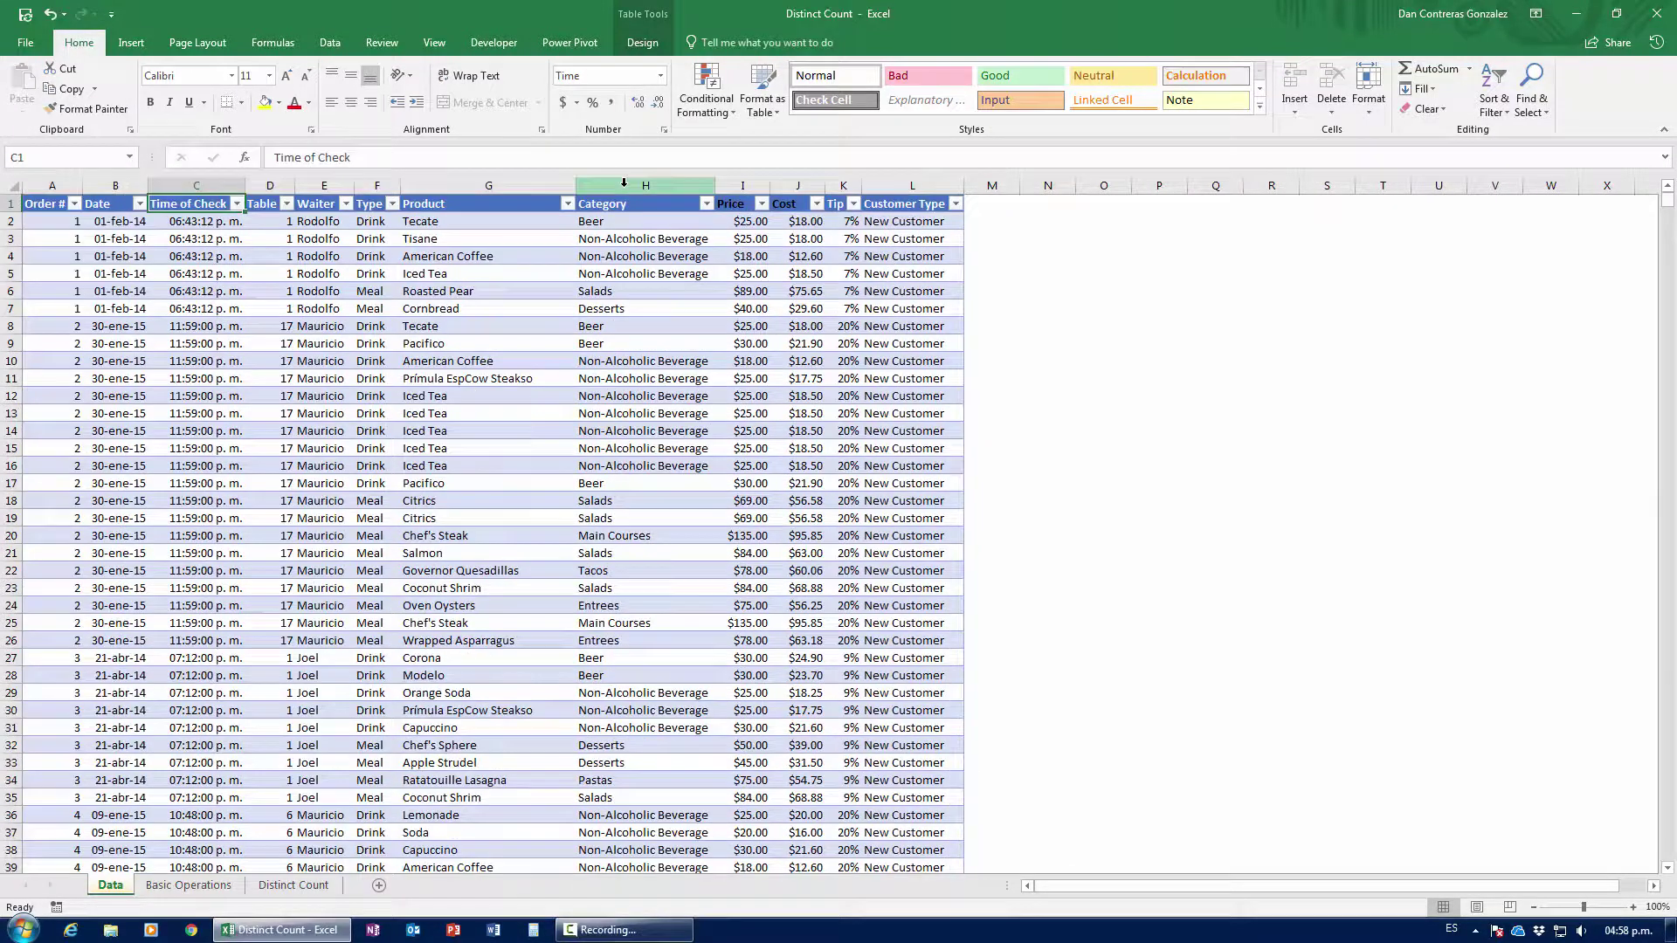
{"action": "left_click_drag", "start_coordinate": [736, 224], "coordinate": [743, 329]}
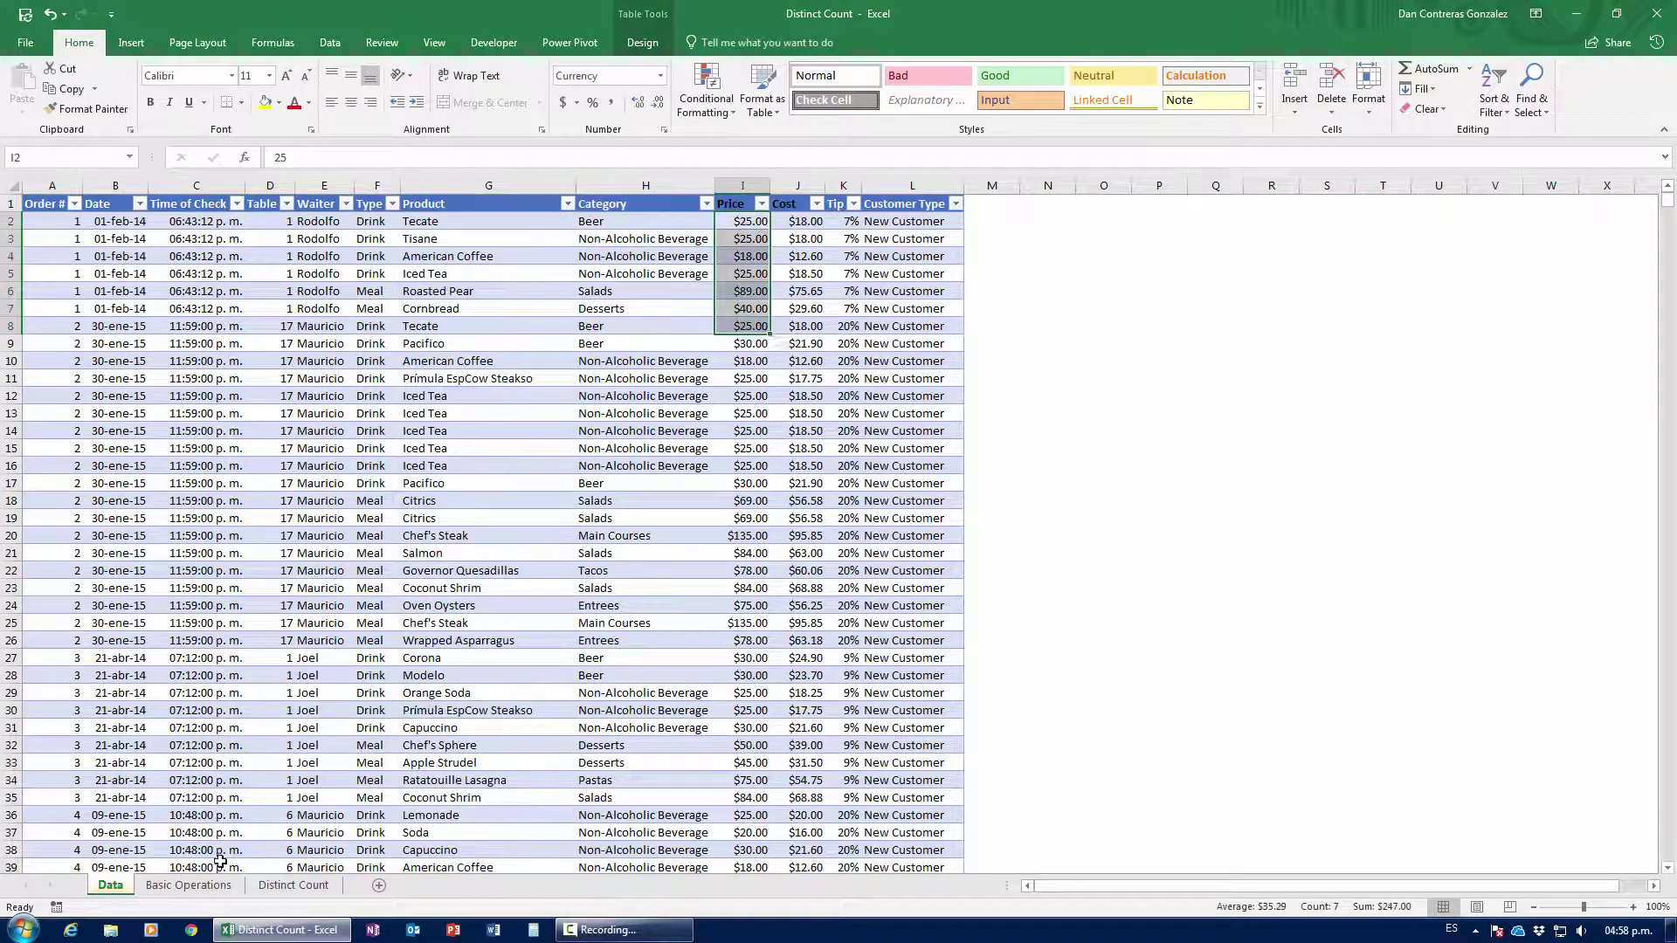
{"action": "left_click", "coordinate": [189, 885]}
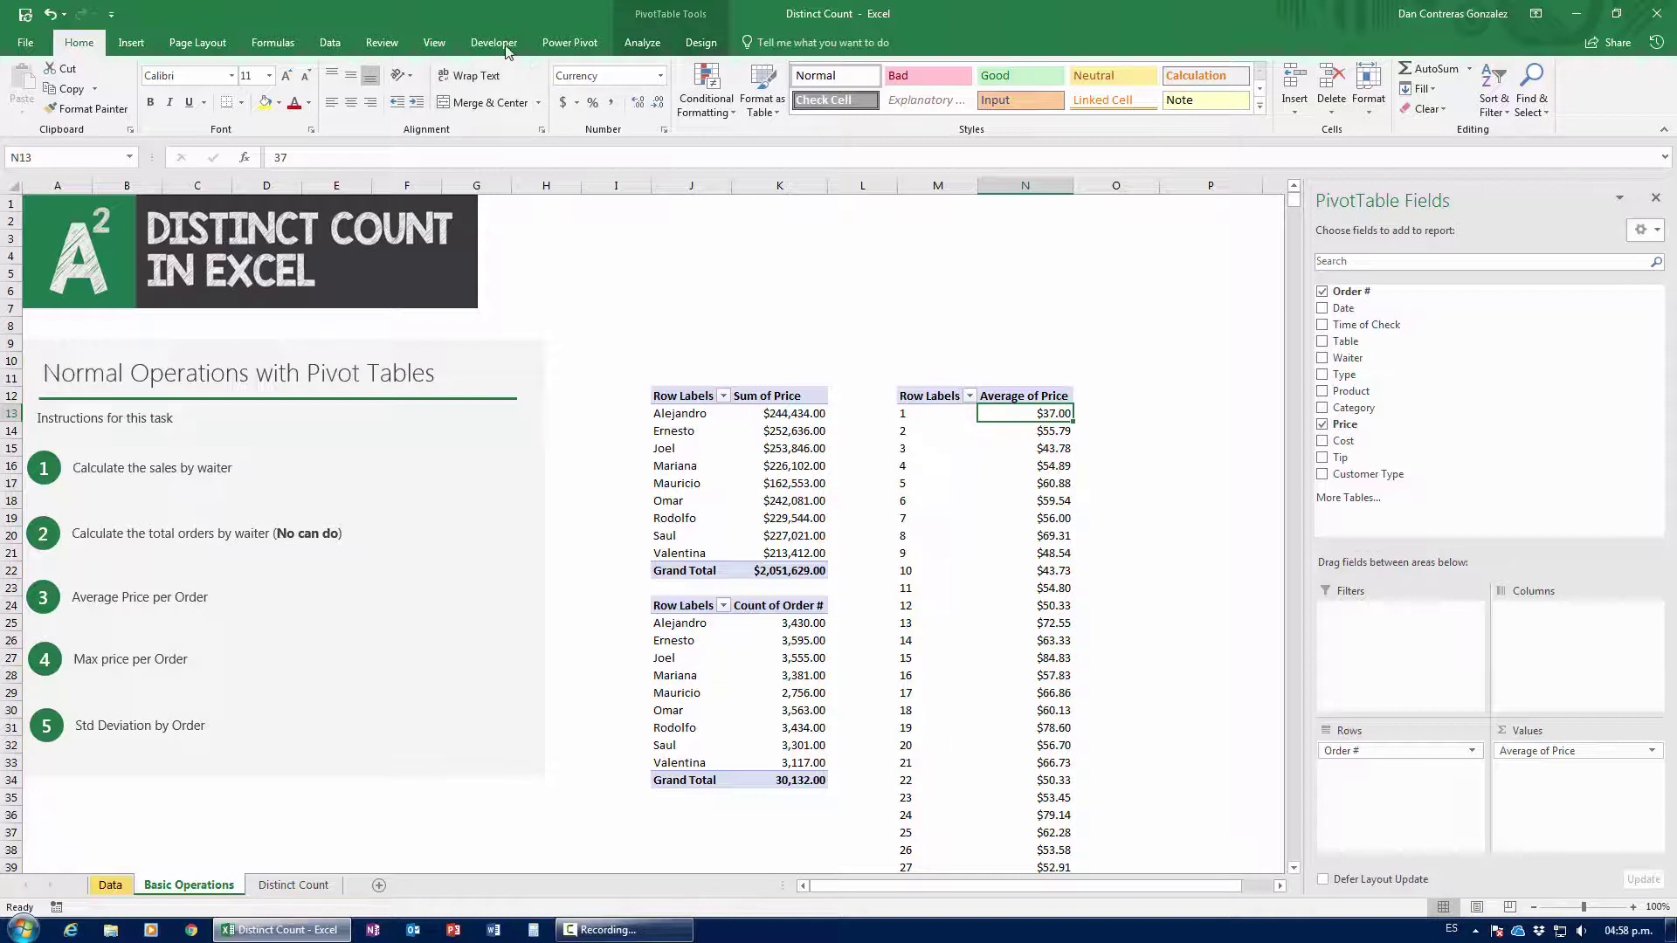
Sort the third pivot table's orders by average price from largest to smallest and review the top orders.
{"action": "left_click", "coordinate": [330, 42]}
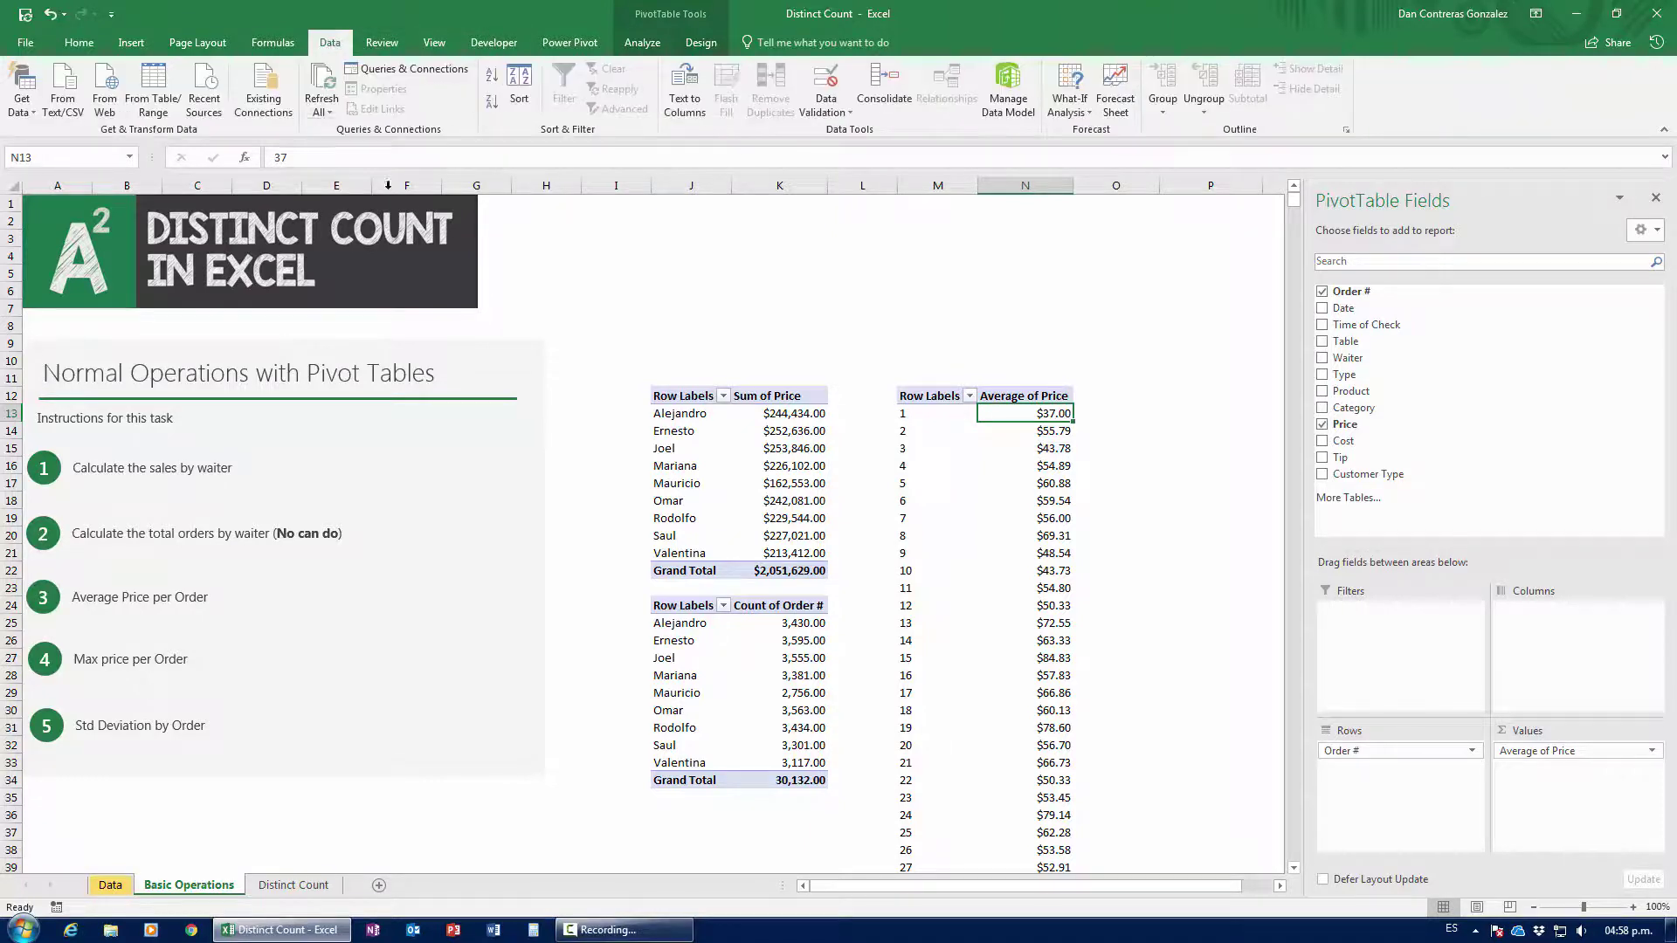
{"action": "left_click", "coordinate": [492, 103]}
{"action": "left_click", "coordinate": [1022, 557]}
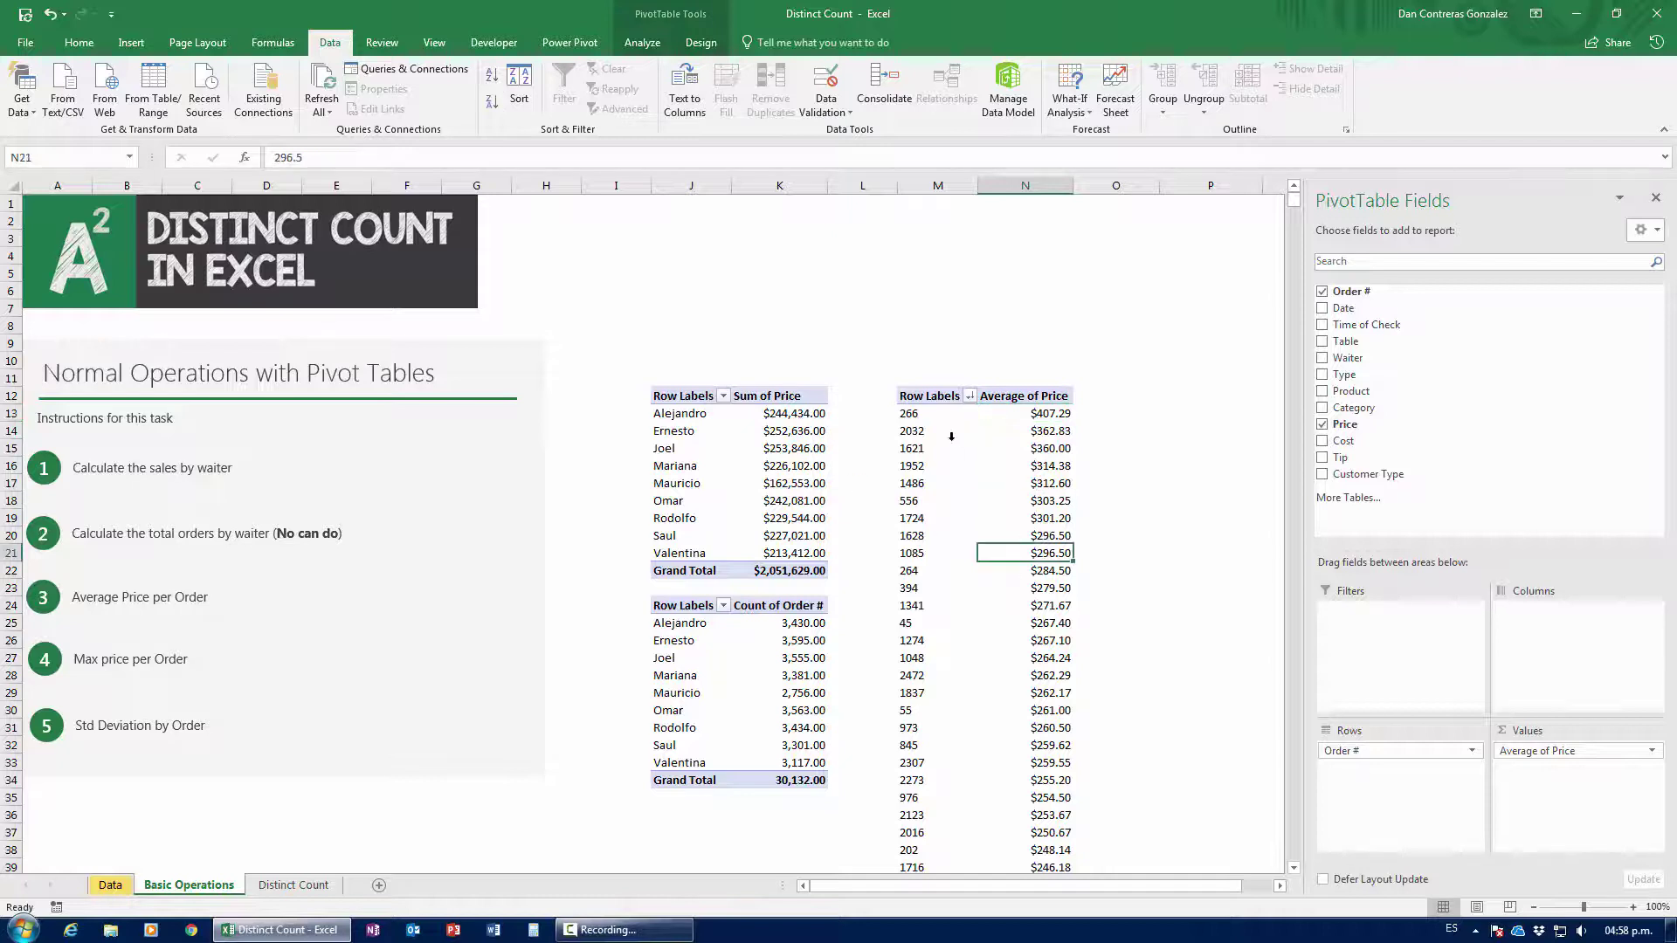
{"action": "left_click_drag", "start_coordinate": [921, 416], "coordinate": [1031, 416]}
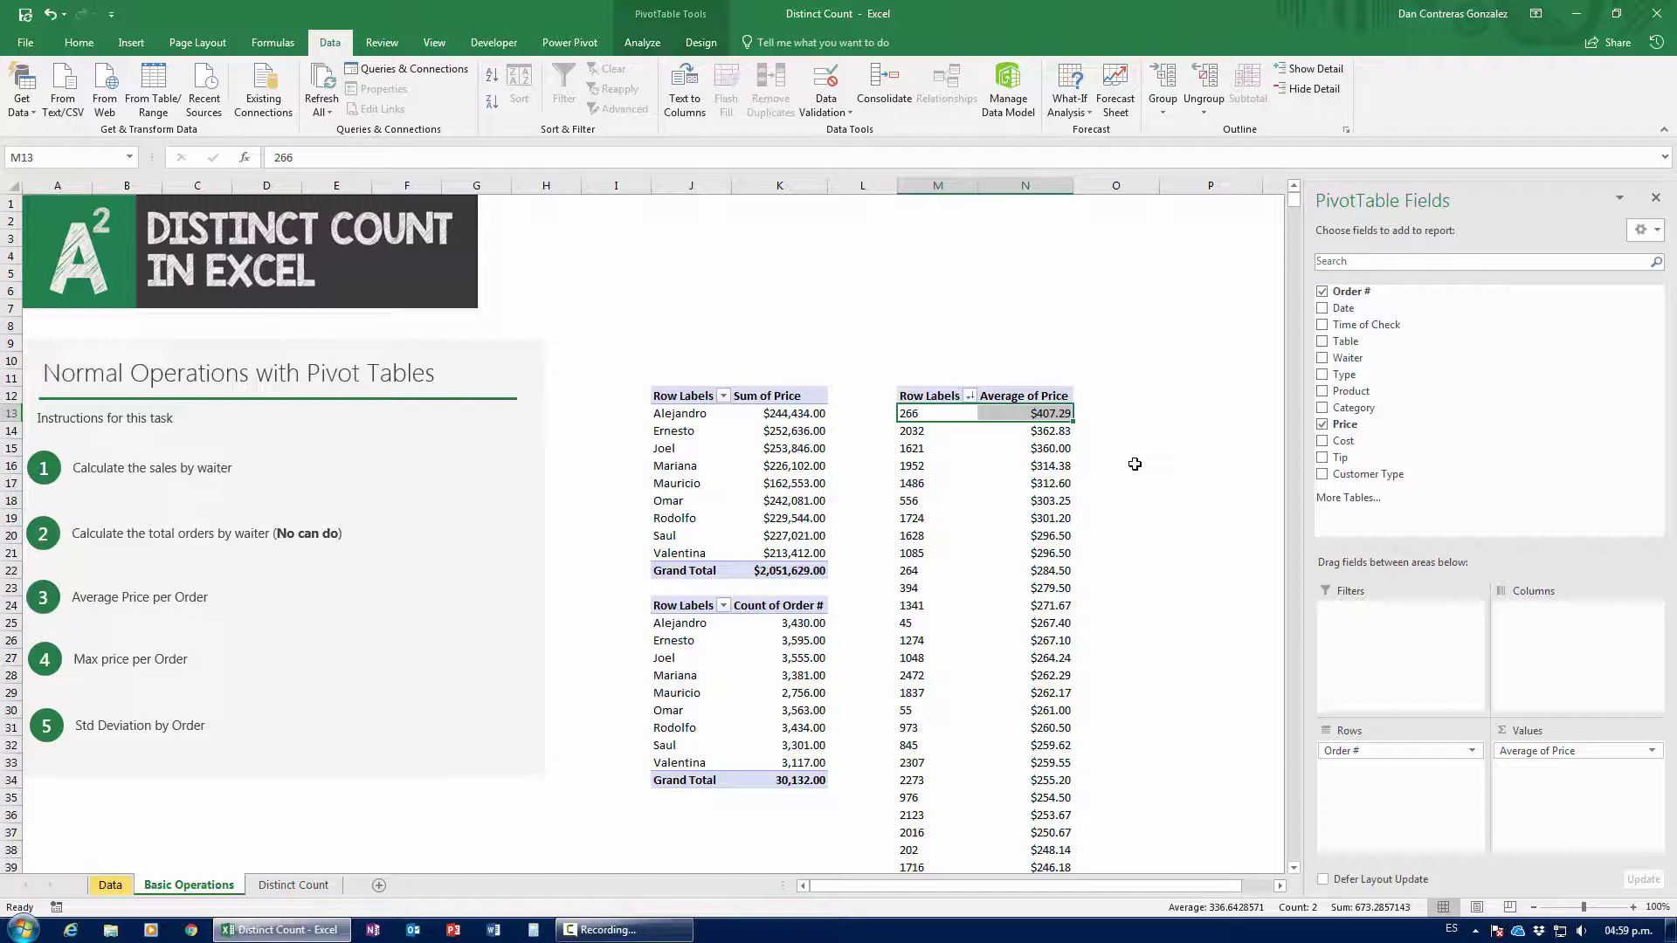
{"action": "scroll", "coordinate": [1083, 541], "scroll_direction": "down", "scroll_amount": 3}
{"action": "scroll", "coordinate": [1074, 489], "scroll_direction": "up", "scroll_amount": 3}
{"action": "left_click_drag", "start_coordinate": [923, 417], "coordinate": [1036, 693]}
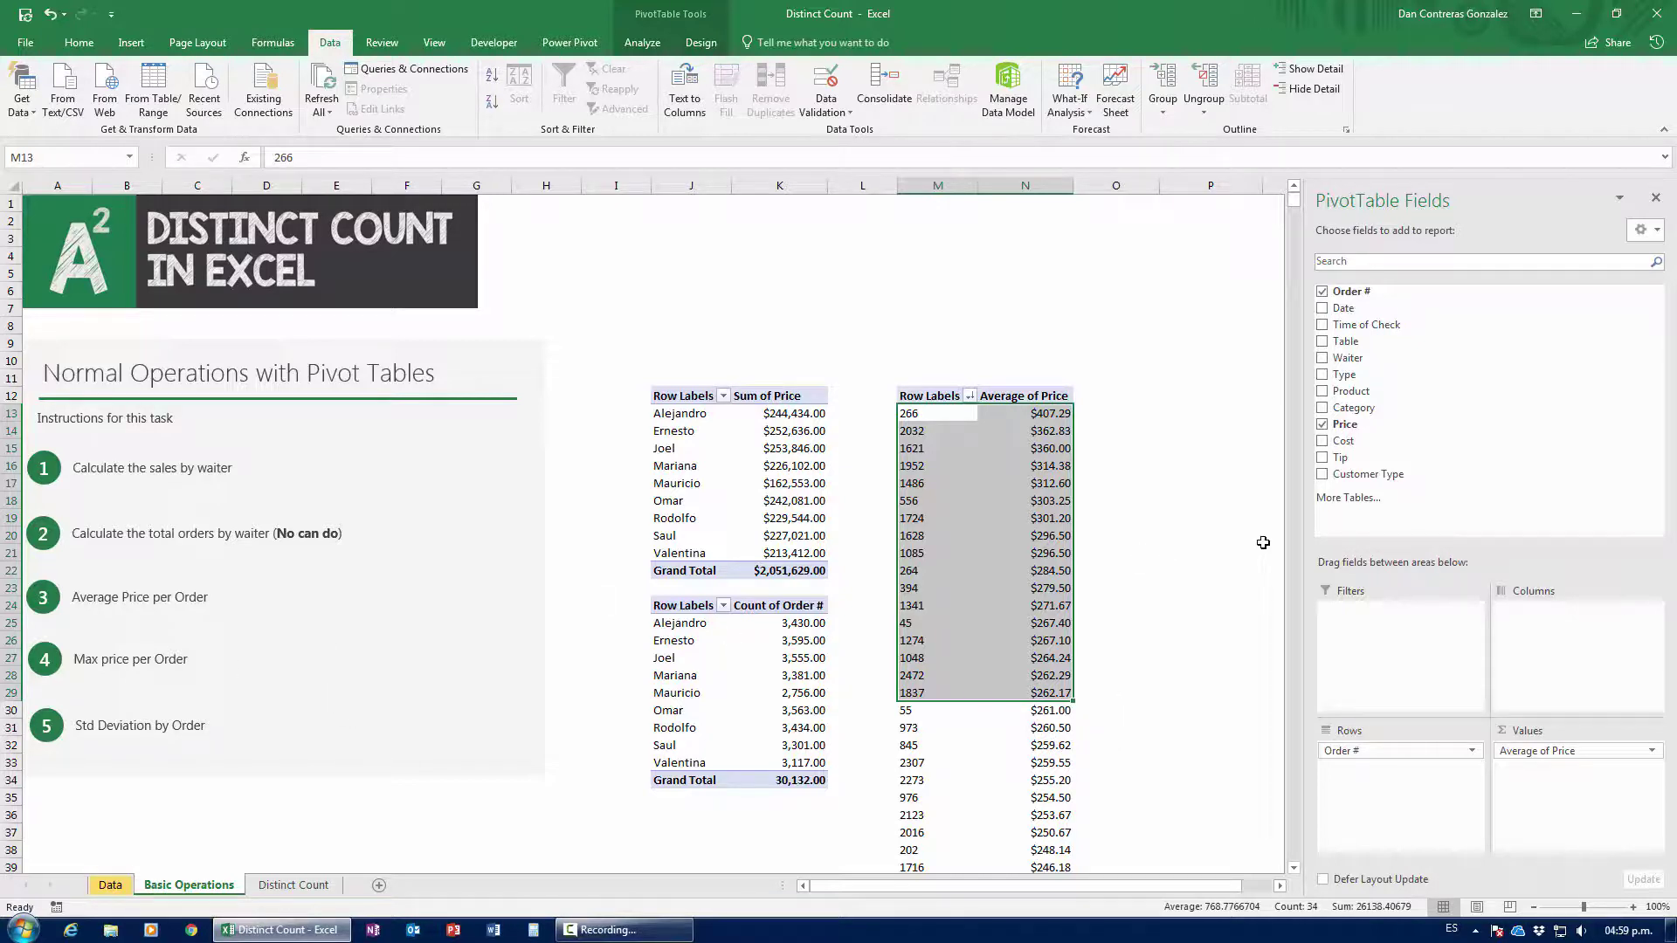
Add Price to the third pivot table's values a second time.
{"action": "left_click_drag", "start_coordinate": [1346, 424], "coordinate": [1528, 786]}
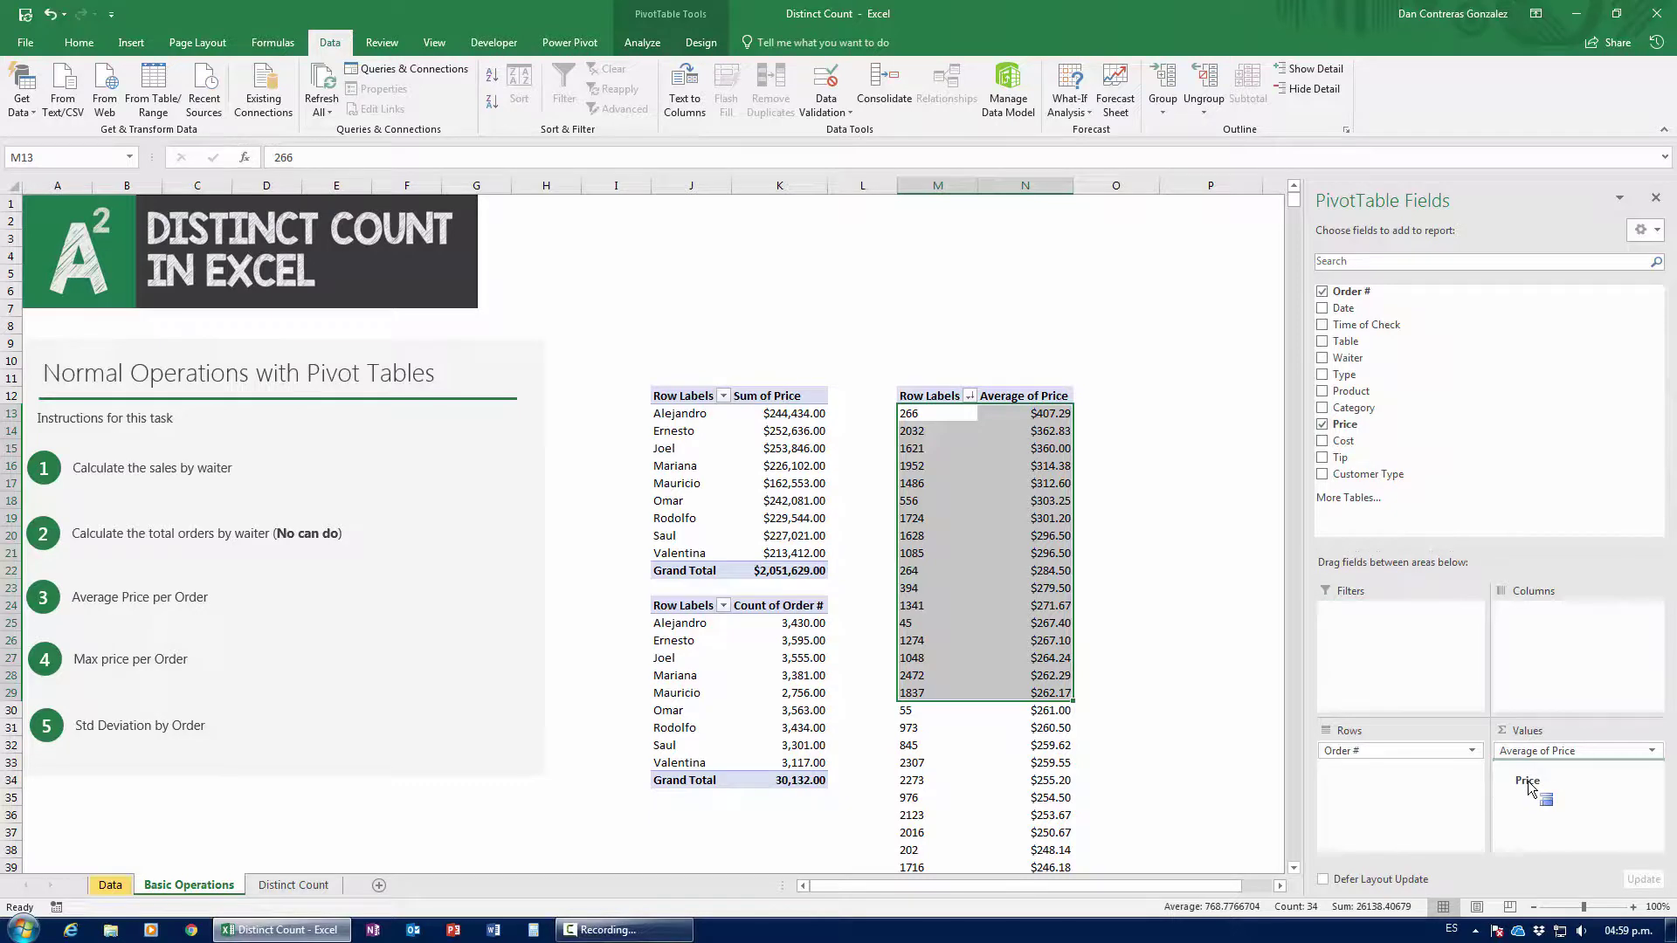
{"action": "left_click_drag", "start_coordinate": [1528, 786], "coordinate": [1531, 788]}
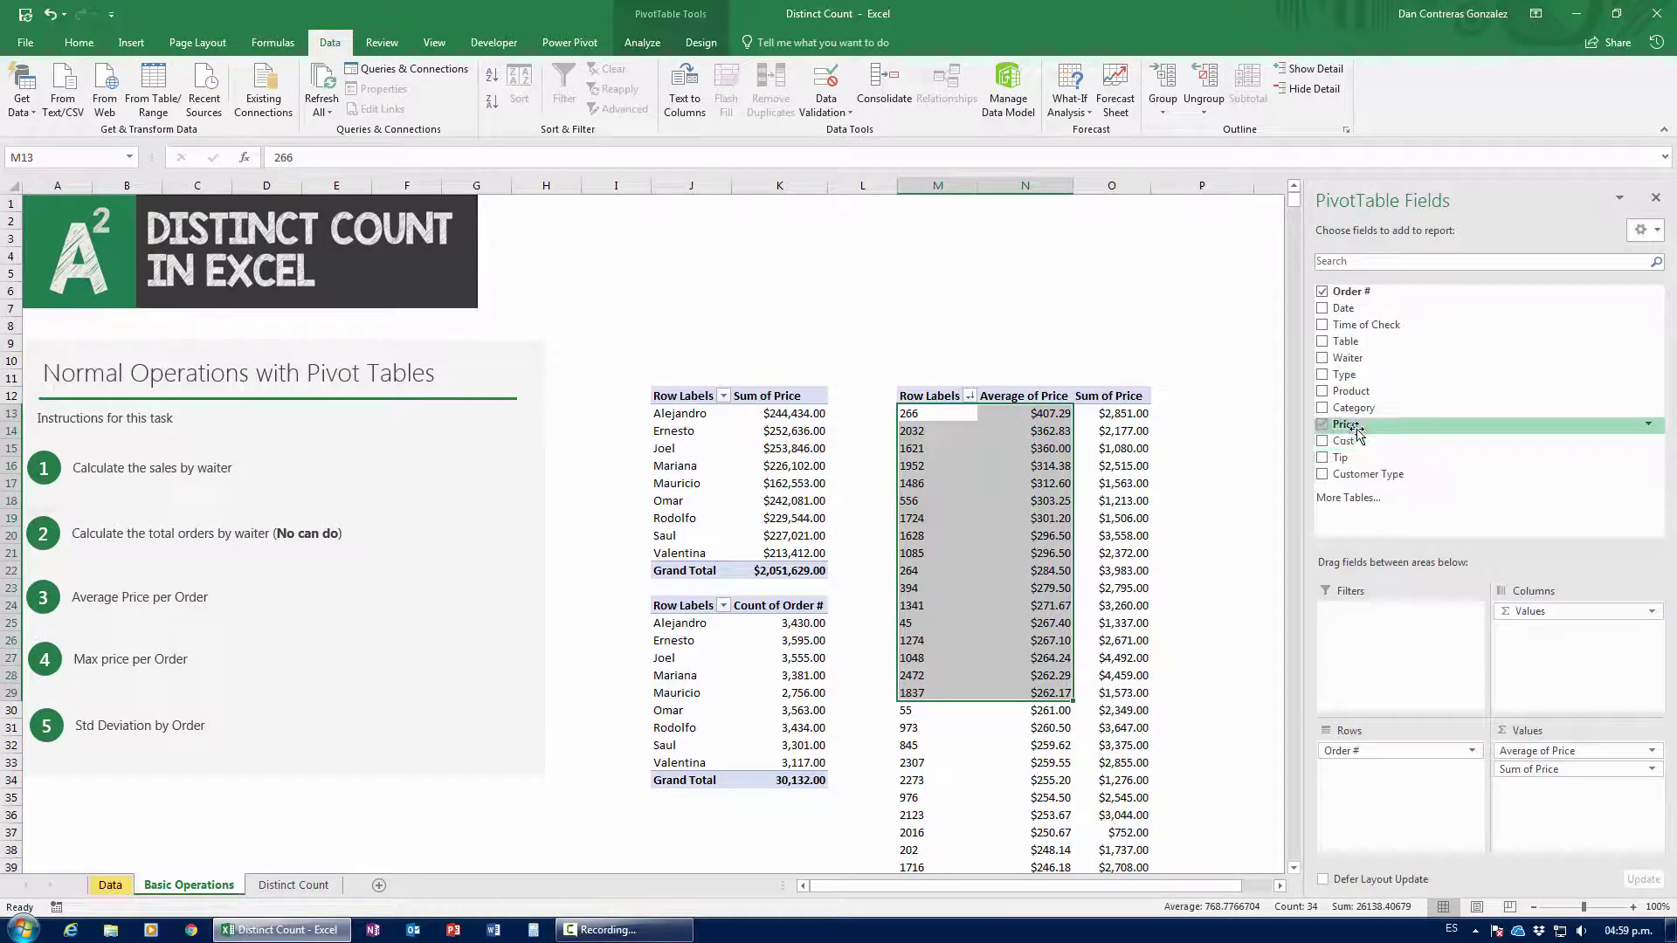
{"action": "left_click", "coordinate": [1263, 887]}
{"action": "key", "text": "ctrl+BackSpace"}
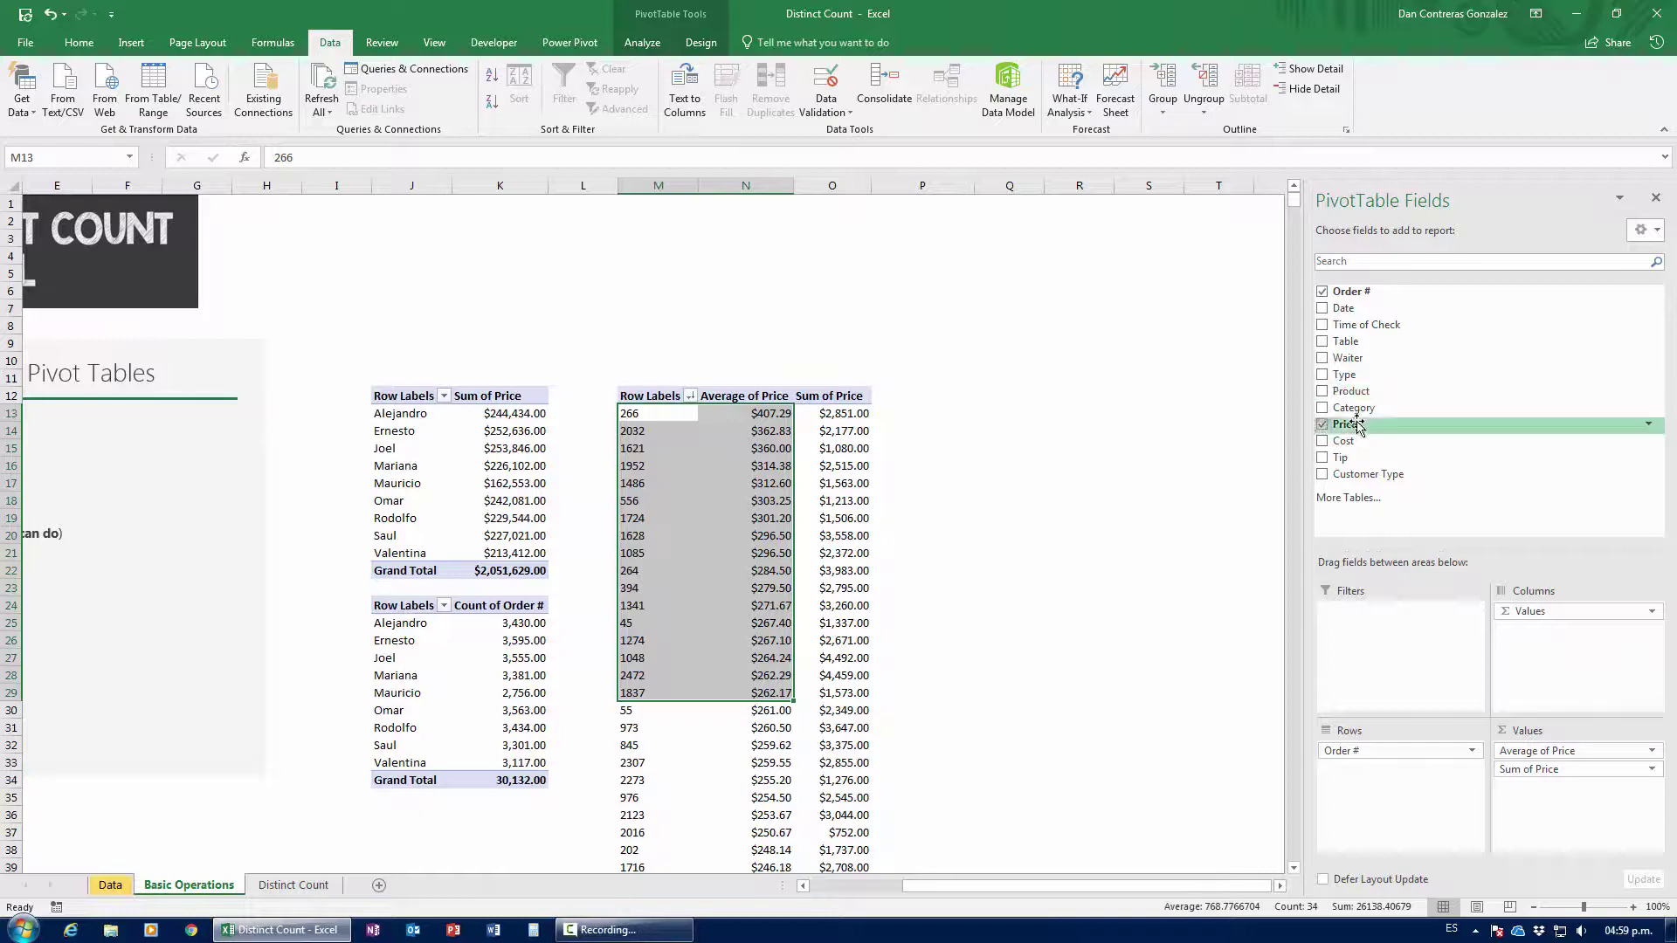
Summarize the second Price value field in the third pivot table by Max.
{"action": "left_click", "coordinate": [1548, 776]}
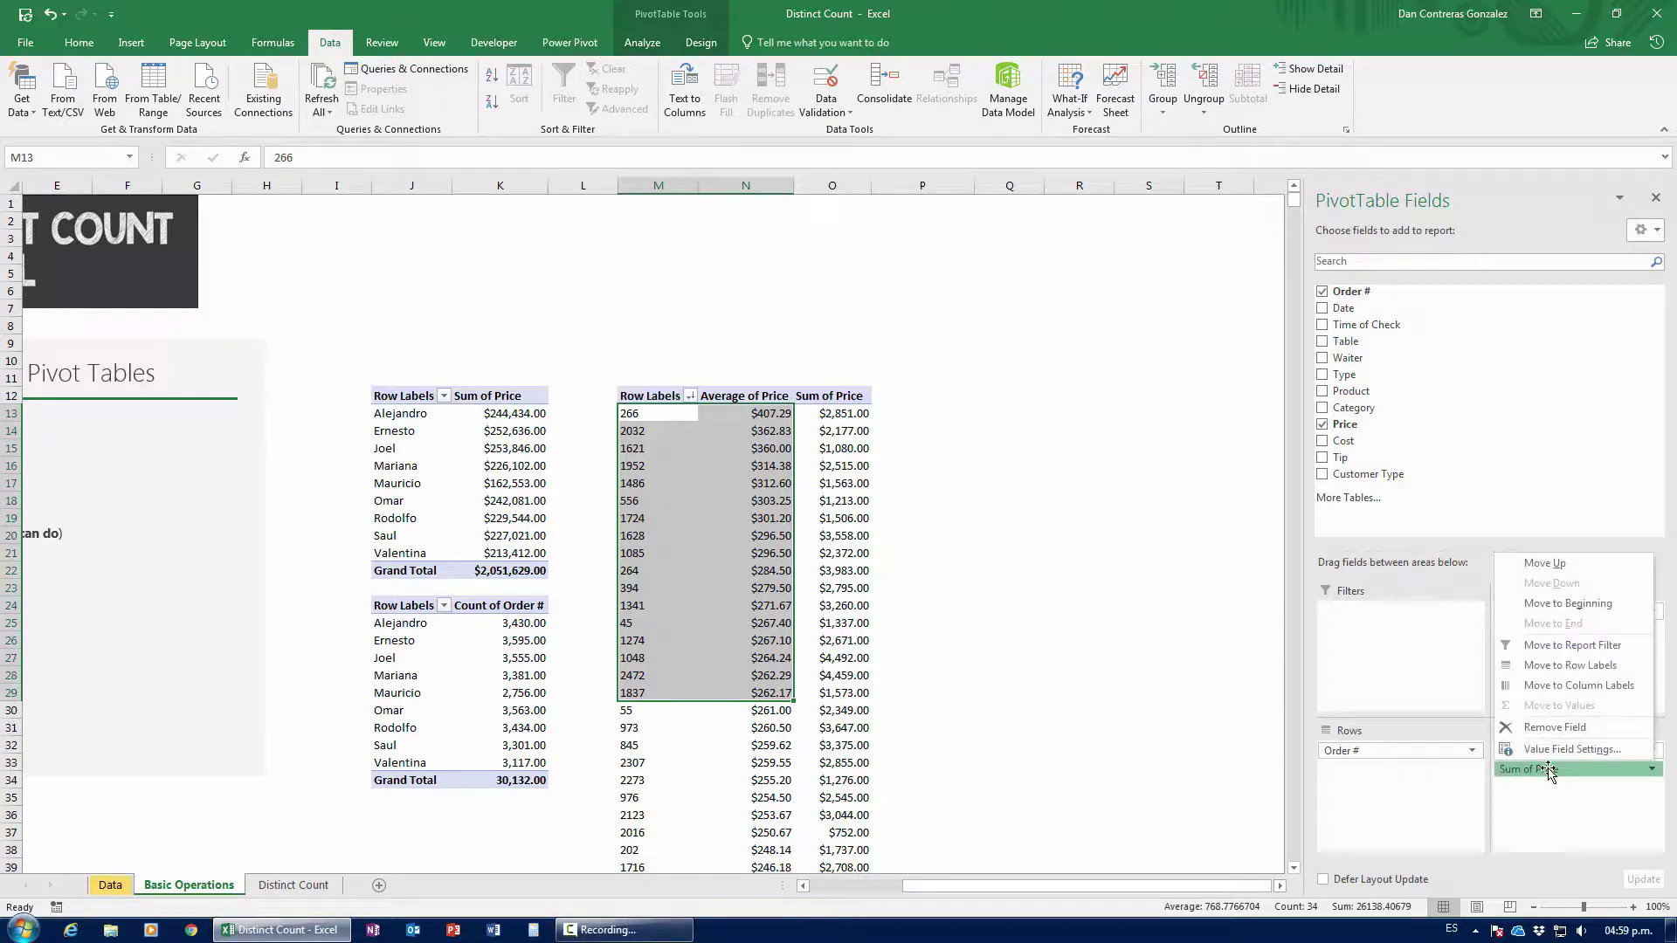
{"action": "left_click", "coordinate": [1549, 750]}
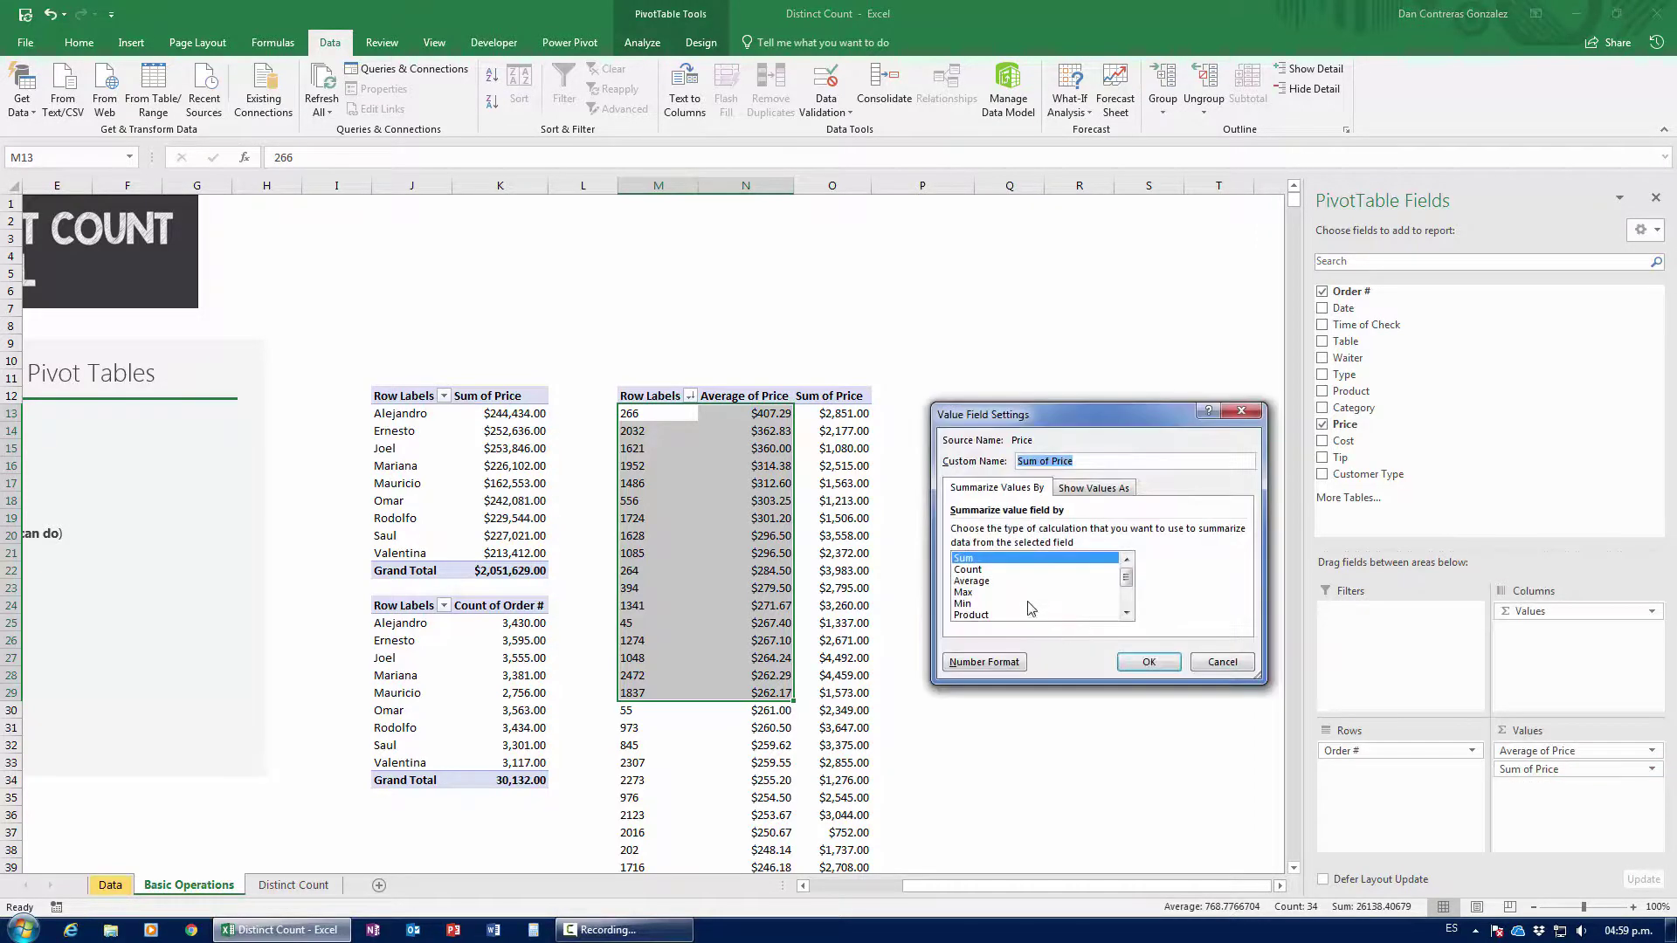
{"action": "left_click", "coordinate": [988, 569]}
{"action": "left_click", "coordinate": [982, 581]}
{"action": "left_click", "coordinate": [977, 592]}
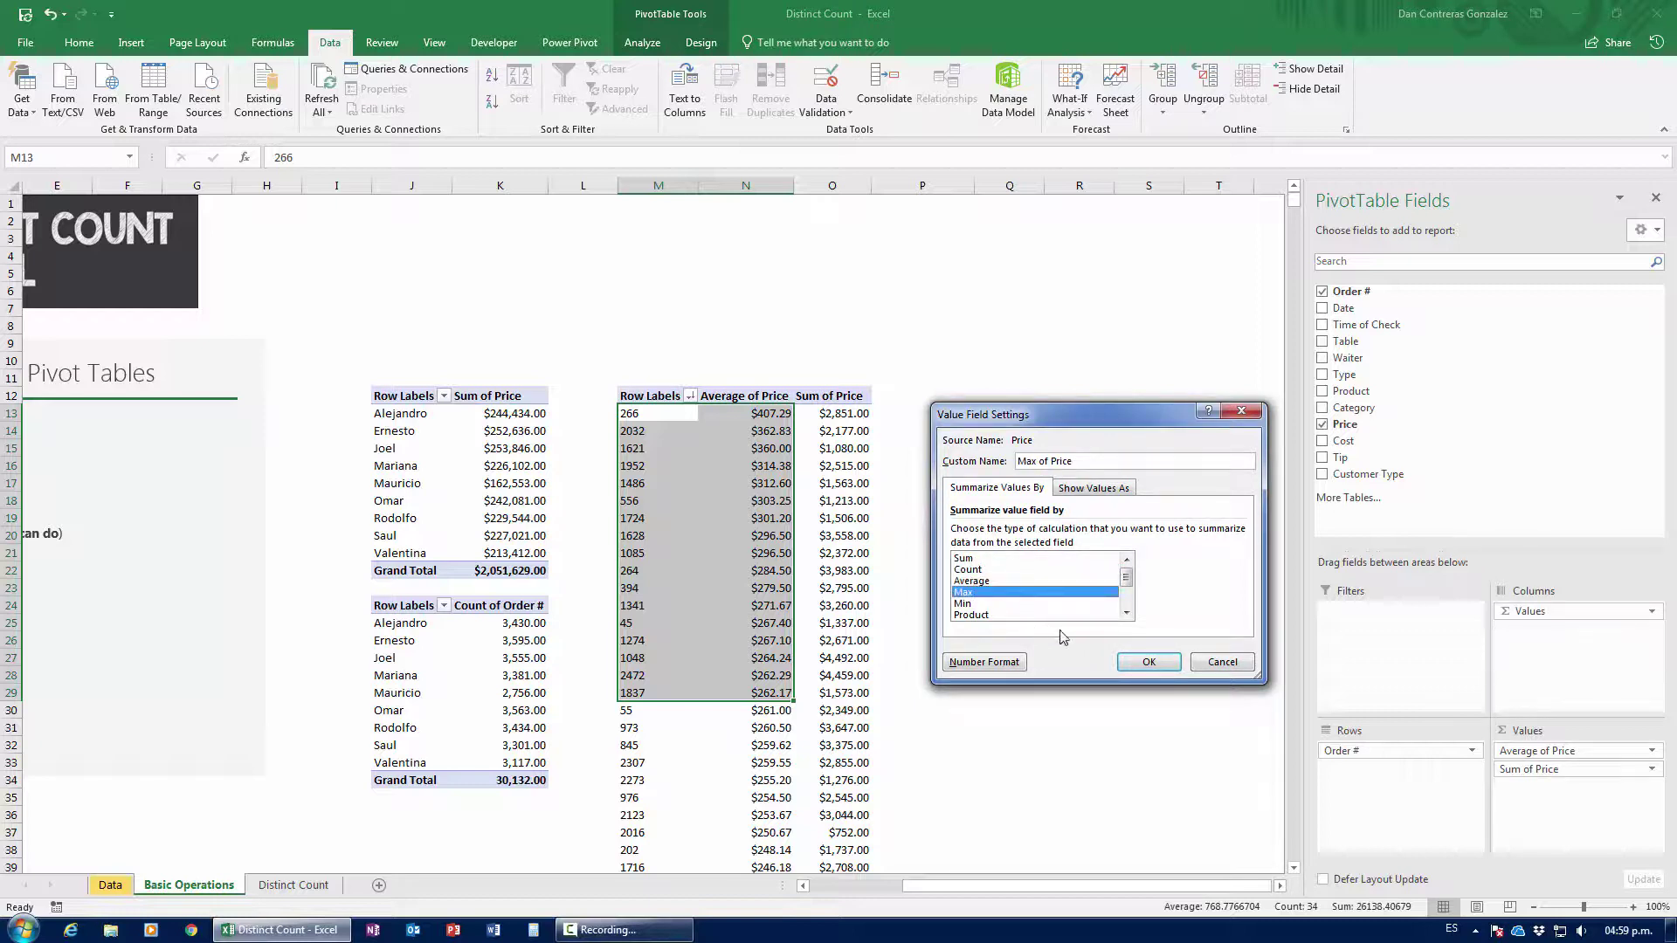
{"action": "left_click", "coordinate": [1149, 662]}
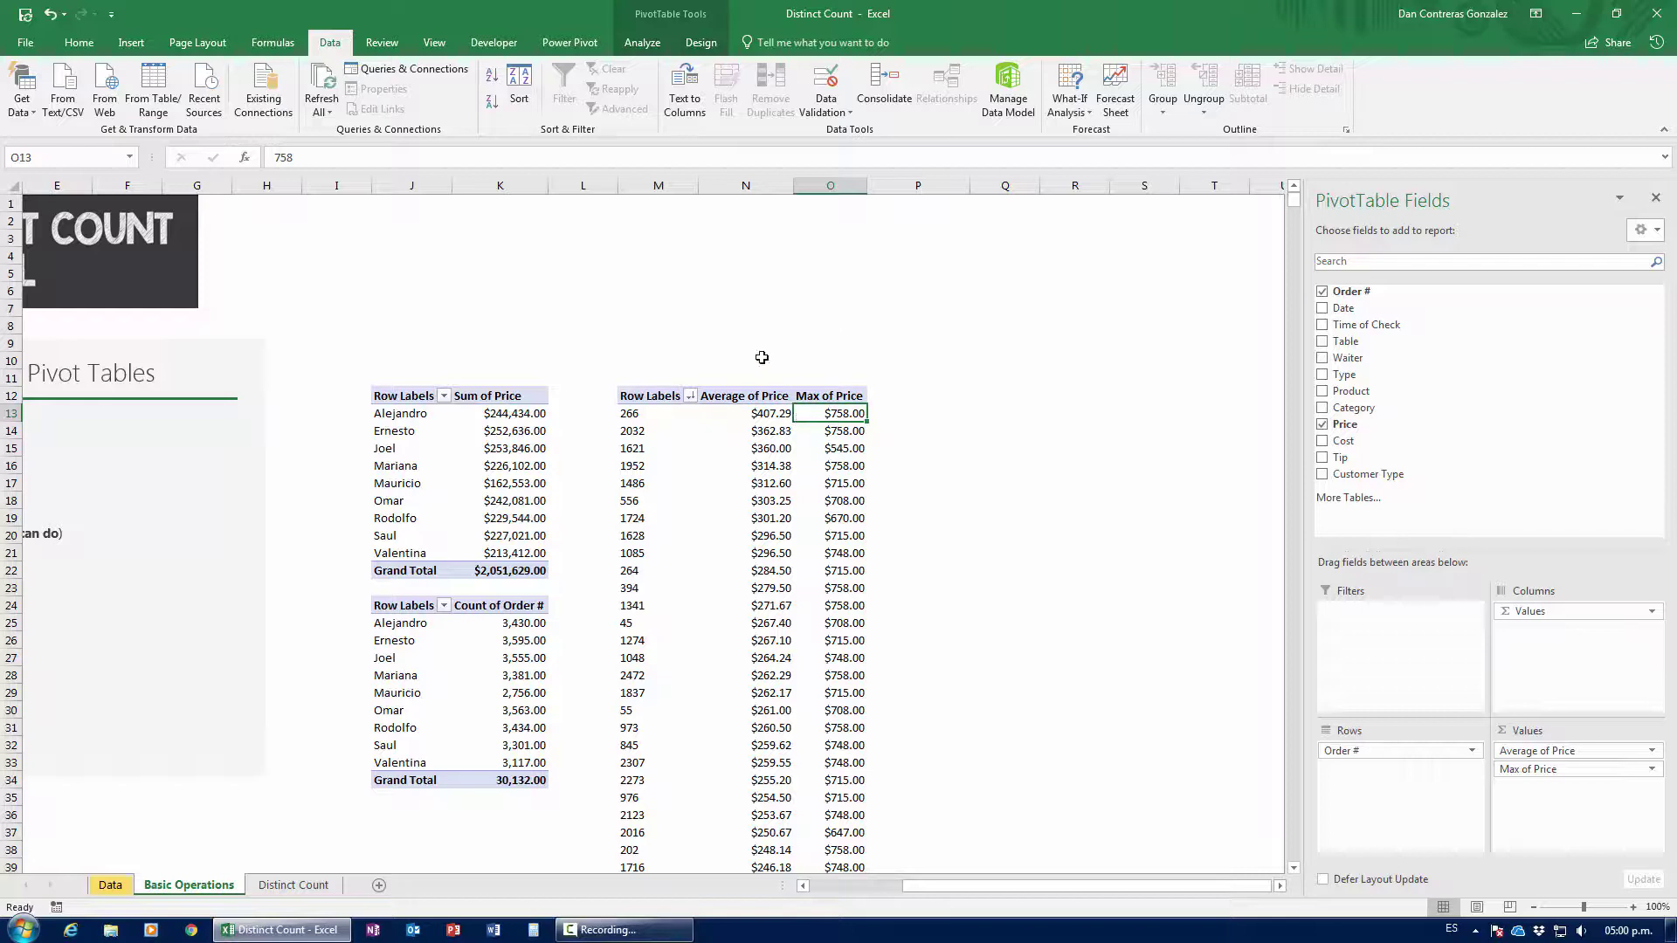
Sort the third pivot table's orders by Max of Price from largest to smallest.
{"action": "left_click", "coordinate": [490, 77]}
{"action": "left_click", "coordinate": [491, 100]}
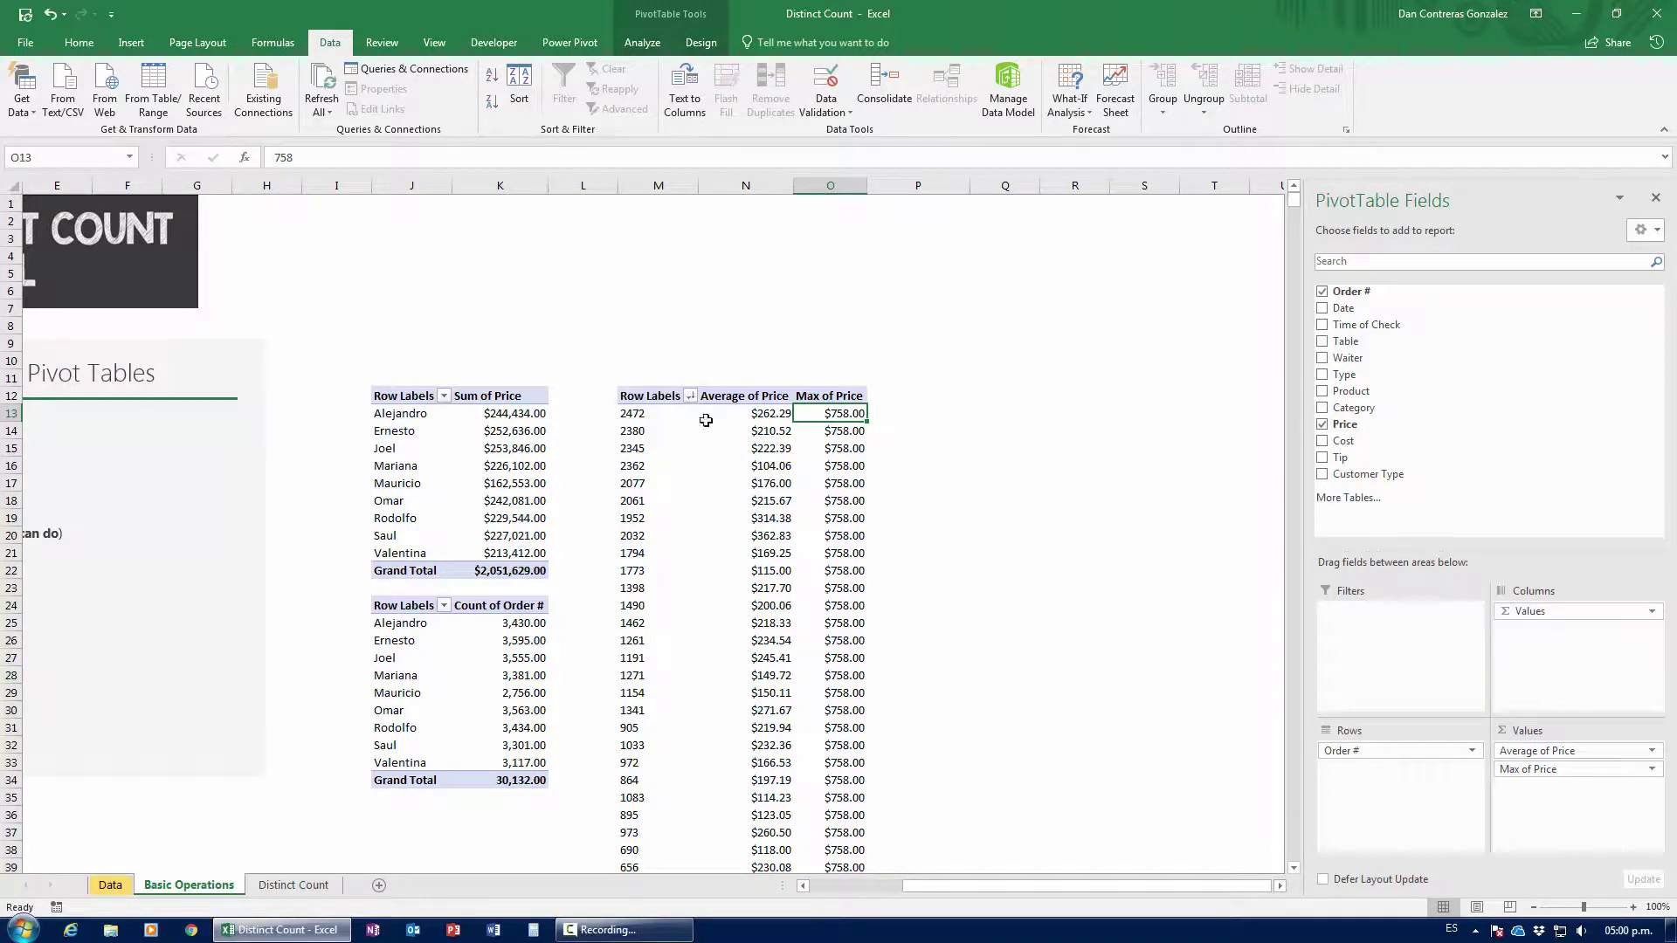
{"action": "mouse_move", "coordinate": [782, 536]}
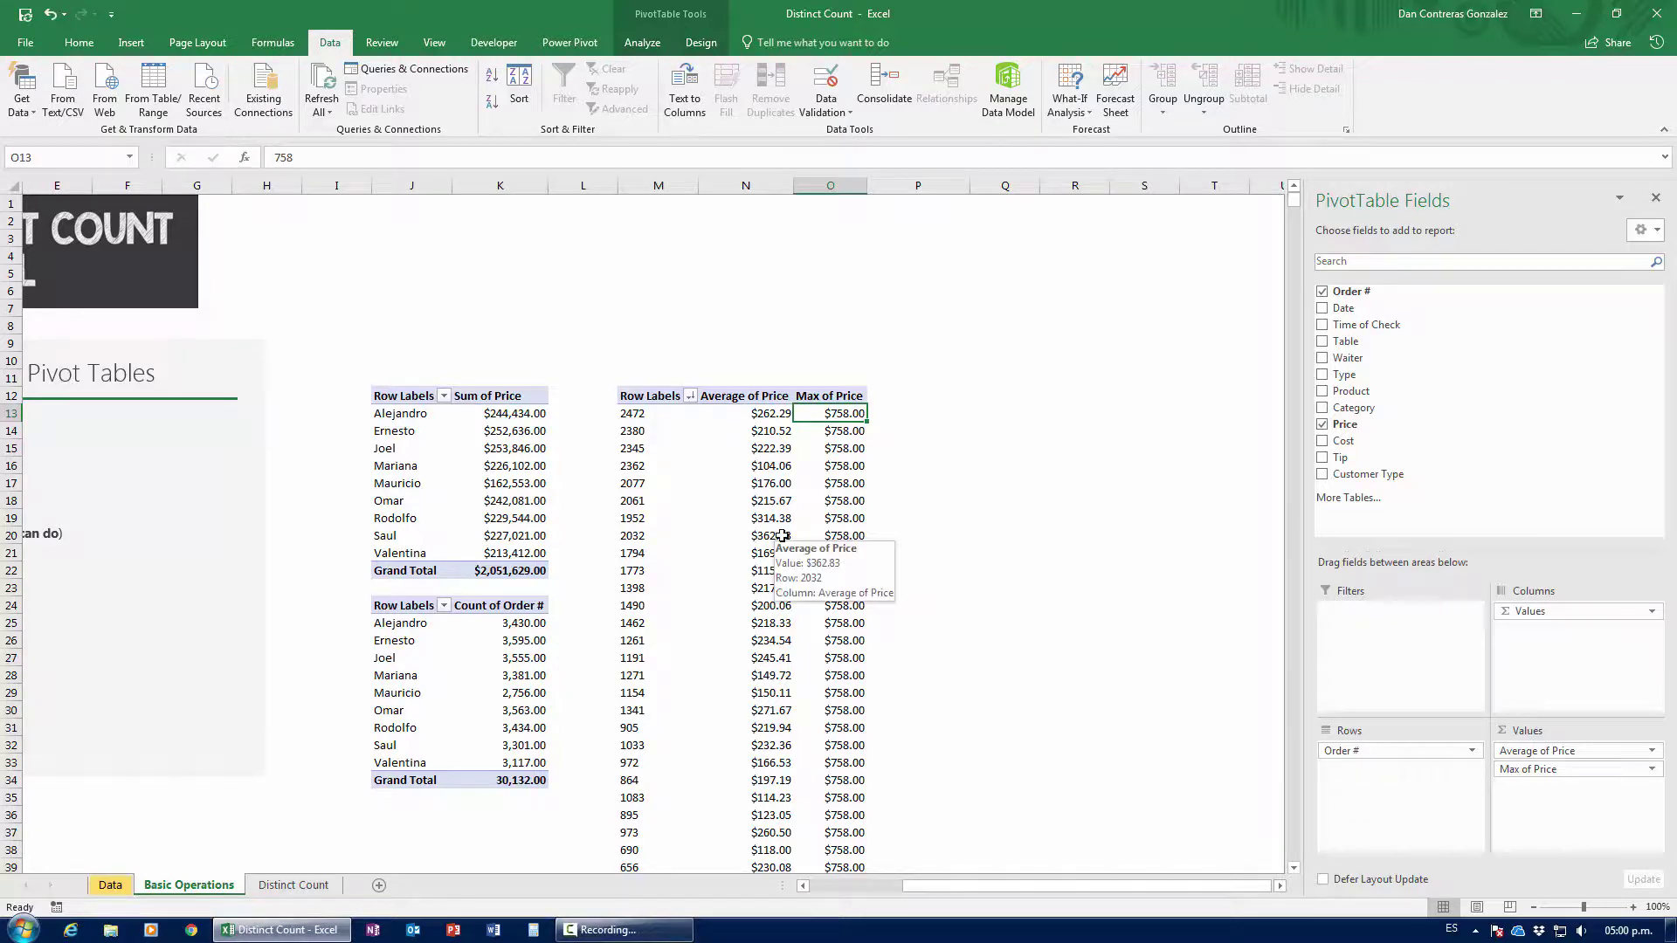
Add Price to the third pivot table's values a third time, after Max of Price.
{"action": "left_click", "coordinate": [869, 886]}
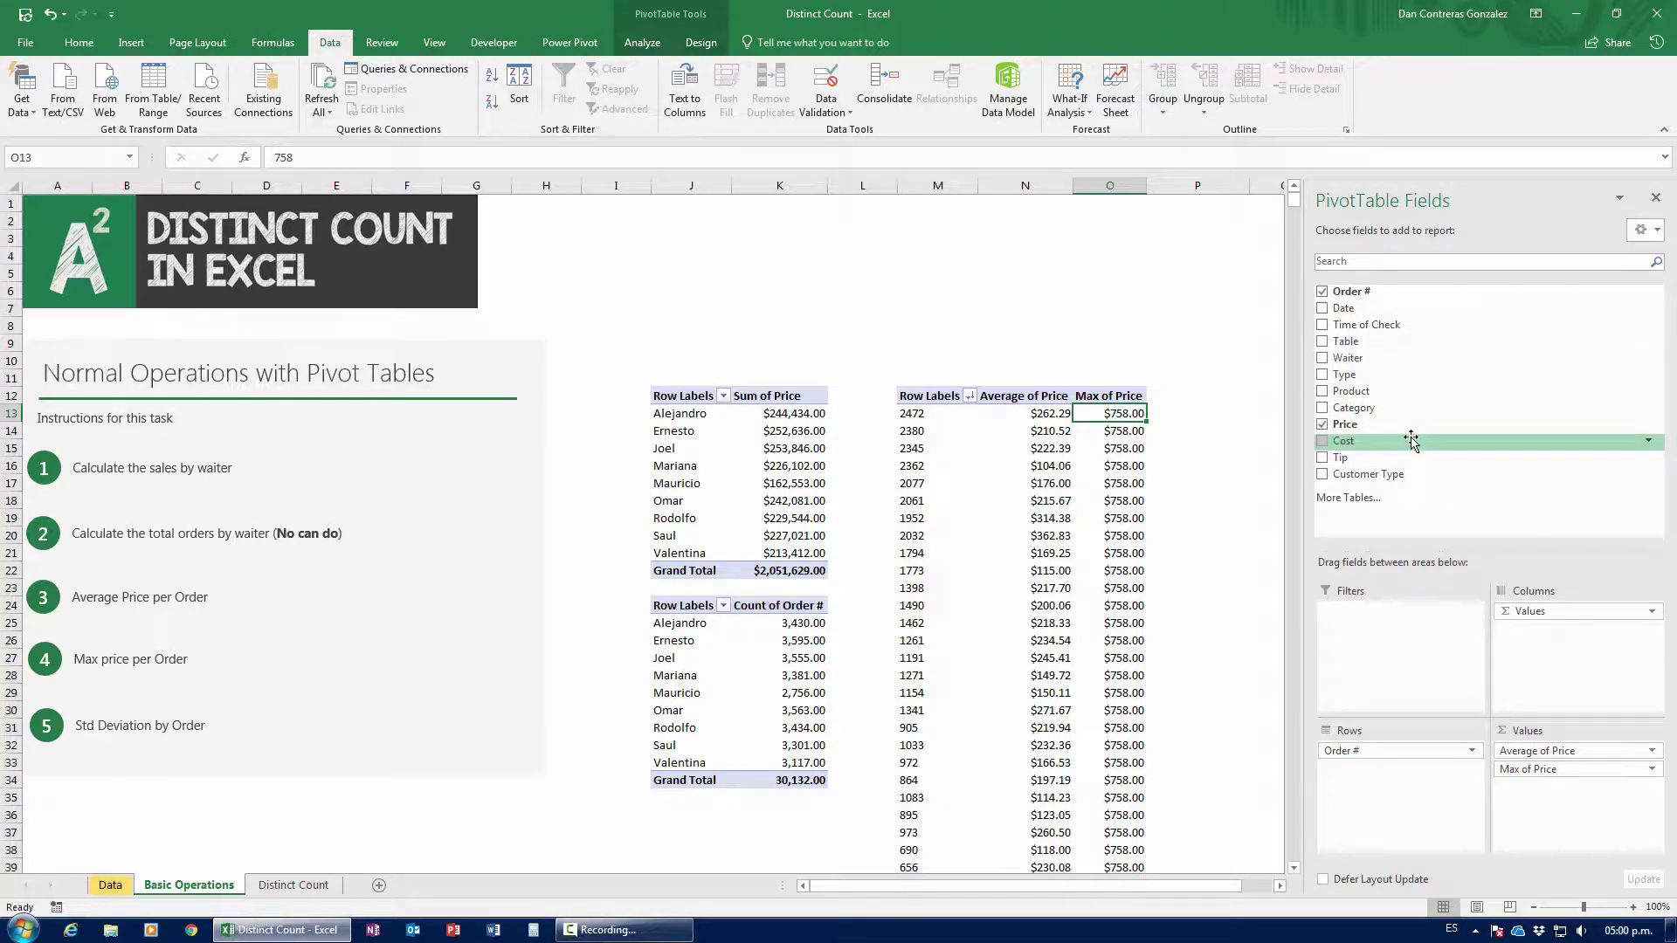
{"action": "left_click_drag", "start_coordinate": [1364, 424], "coordinate": [1590, 795]}
{"action": "left_click", "coordinate": [1263, 887]}
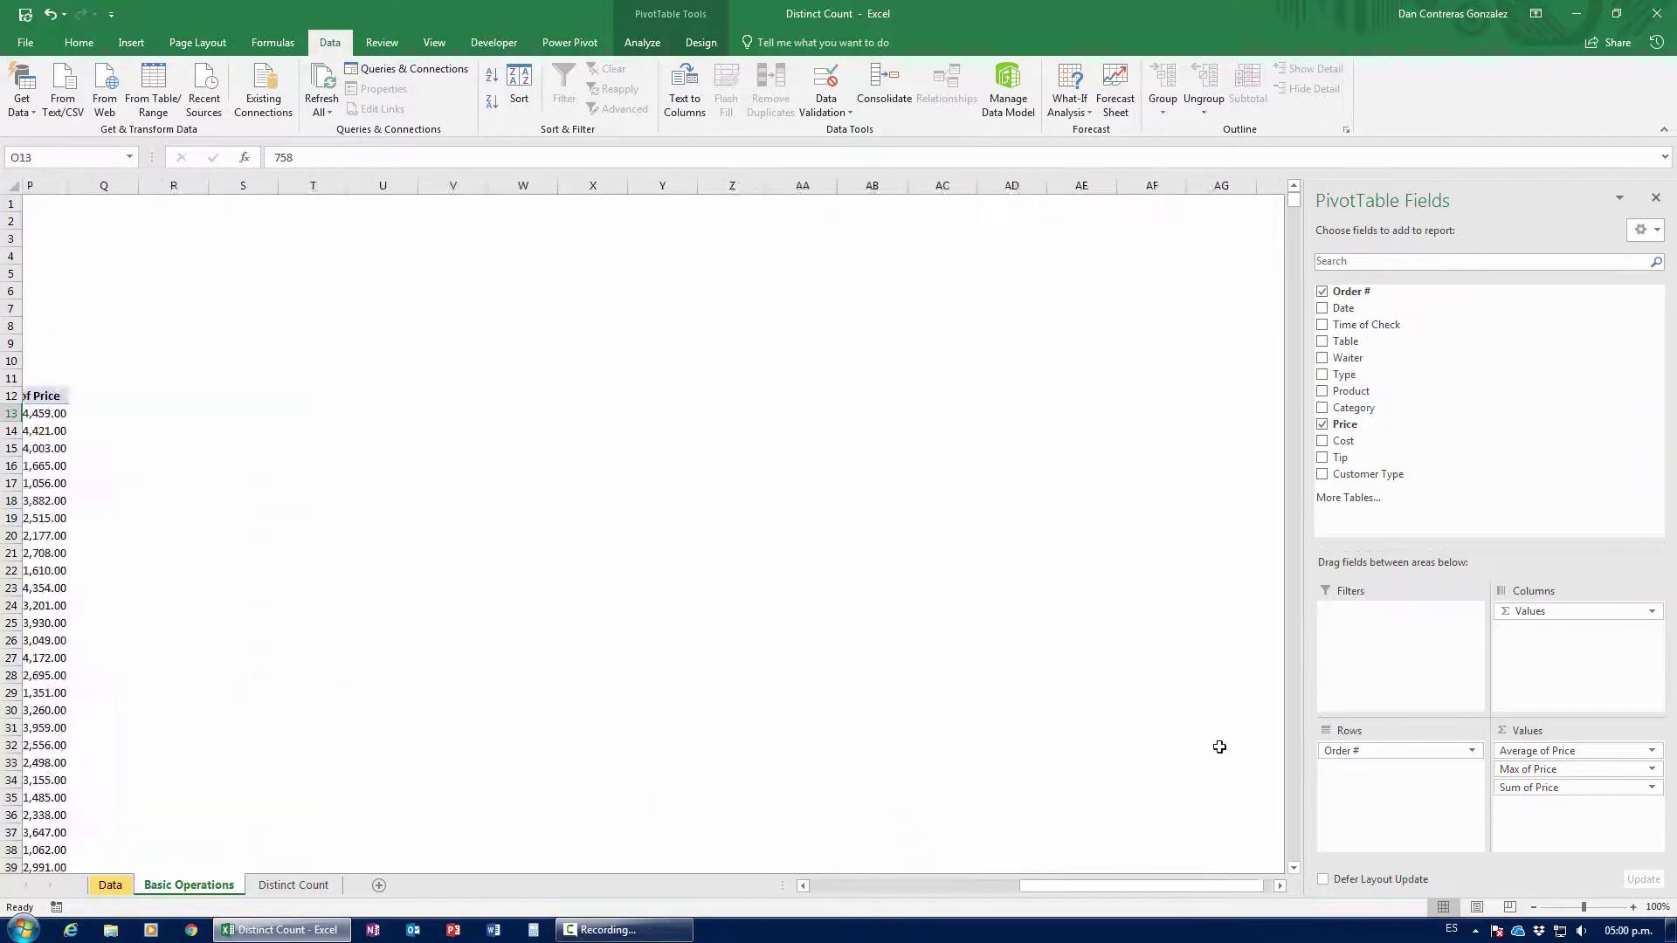
{"action": "left_click", "coordinate": [961, 898]}
{"action": "left_click_drag", "start_coordinate": [992, 898], "coordinate": [1039, 898]}
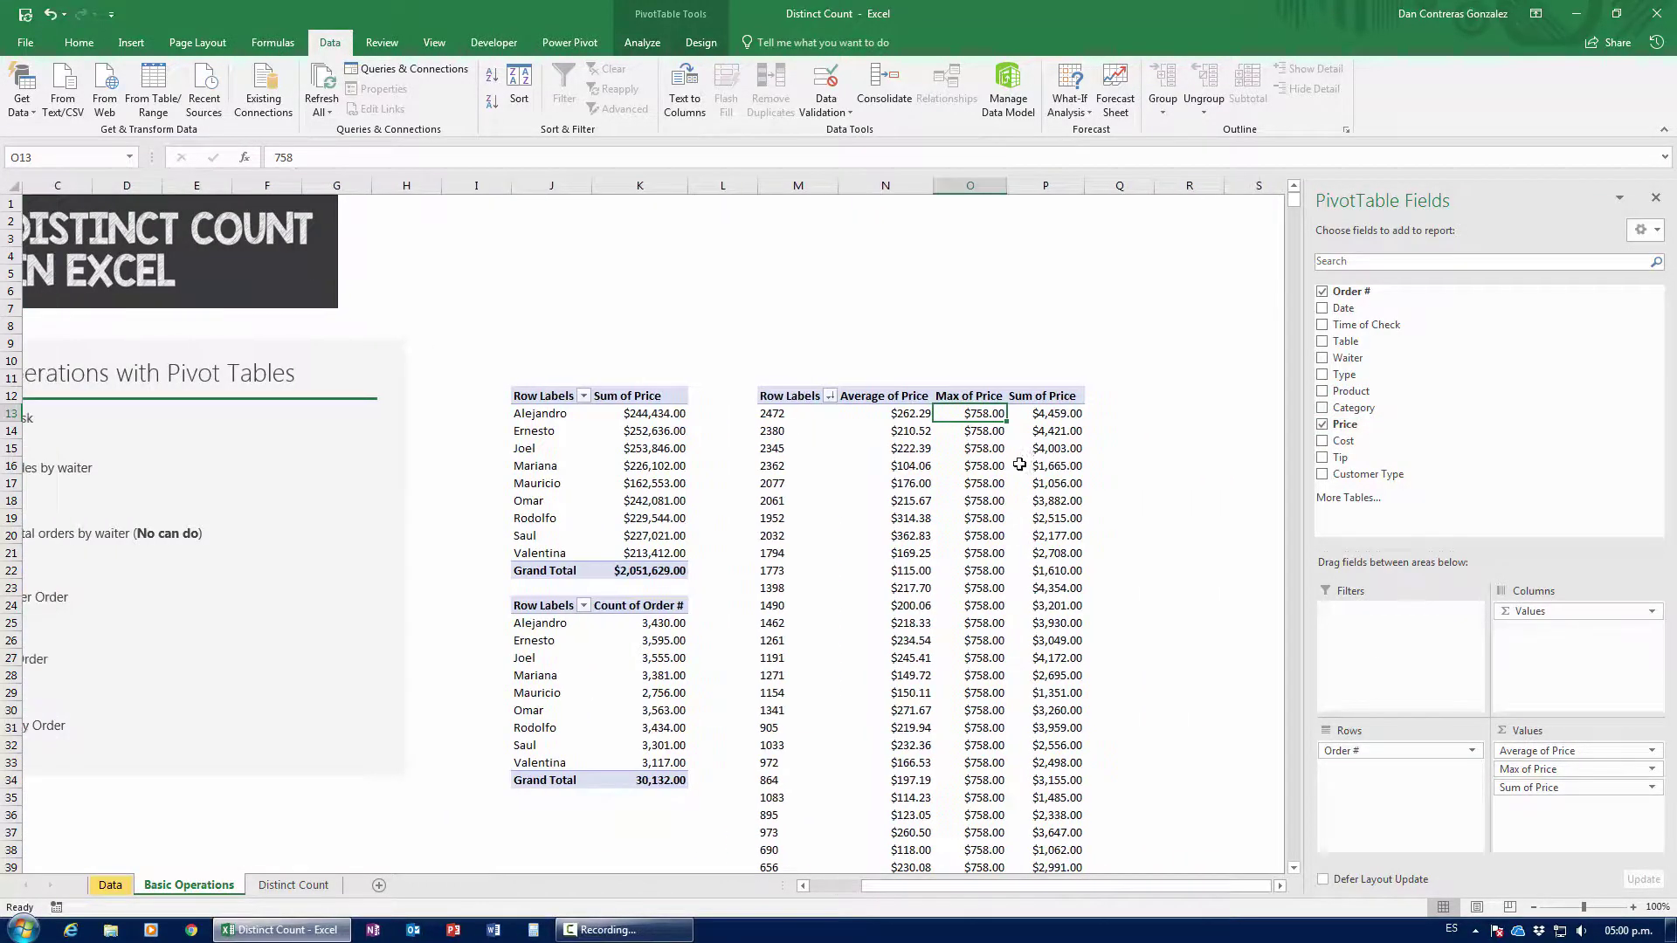
Summarize the newly added Sum of Price field in the third pivot table by StdDev.
{"action": "left_click", "coordinate": [1572, 787]}
{"action": "left_click", "coordinate": [1546, 768]}
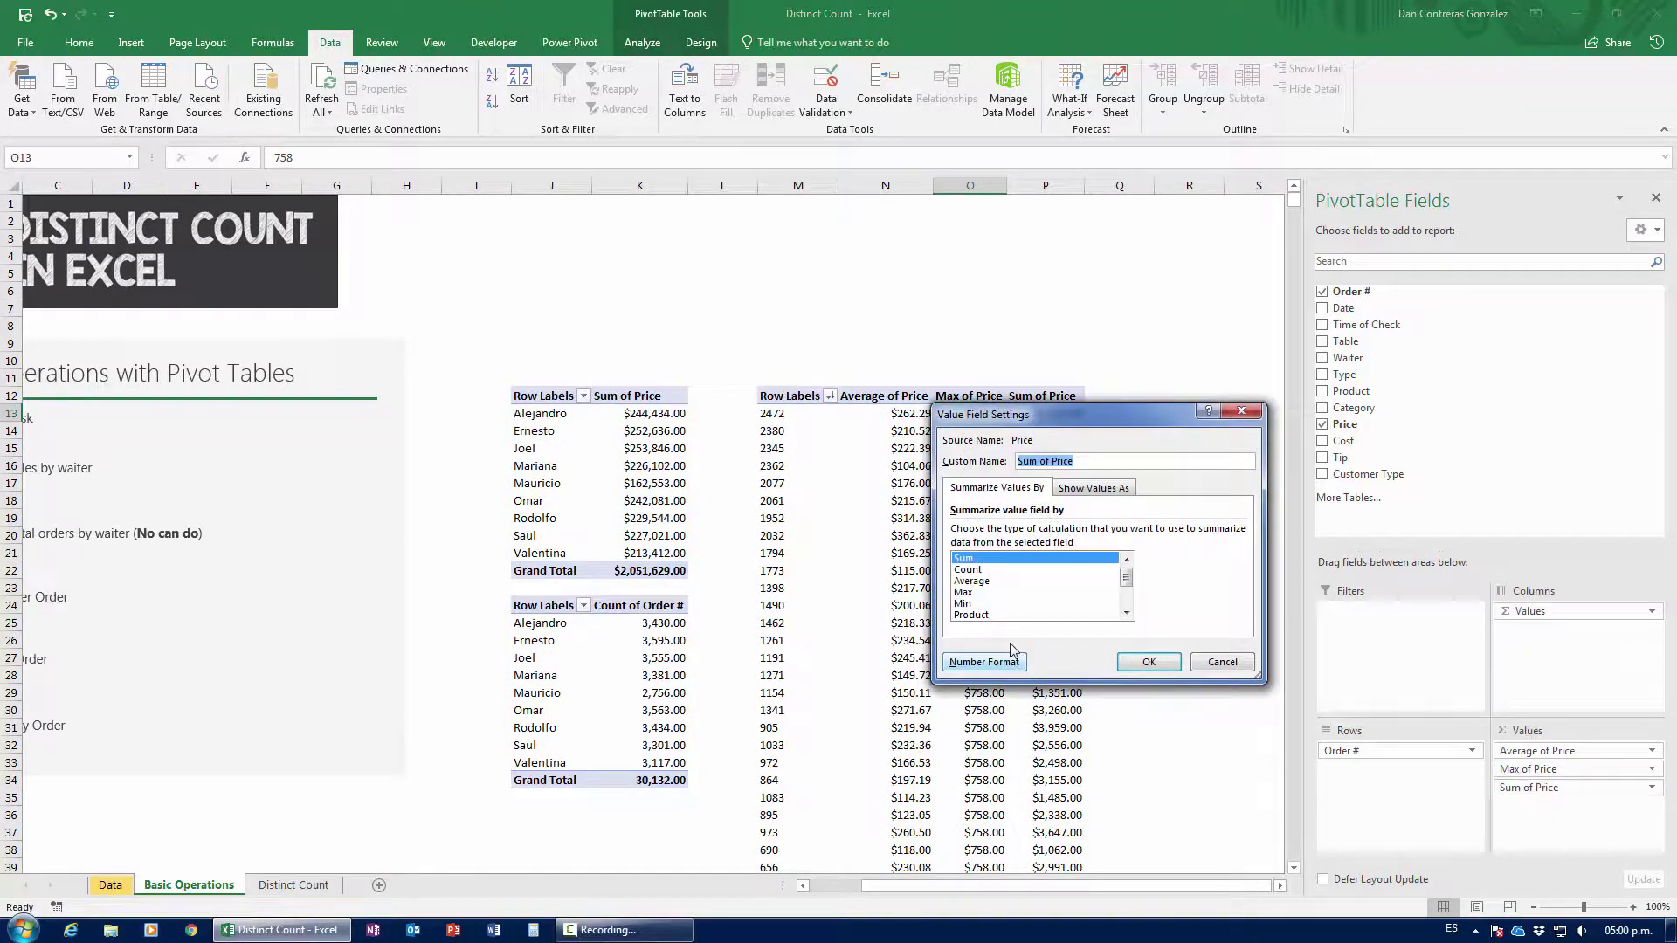
{"action": "scroll", "coordinate": [1132, 587], "scroll_direction": "down", "scroll_amount": 2}
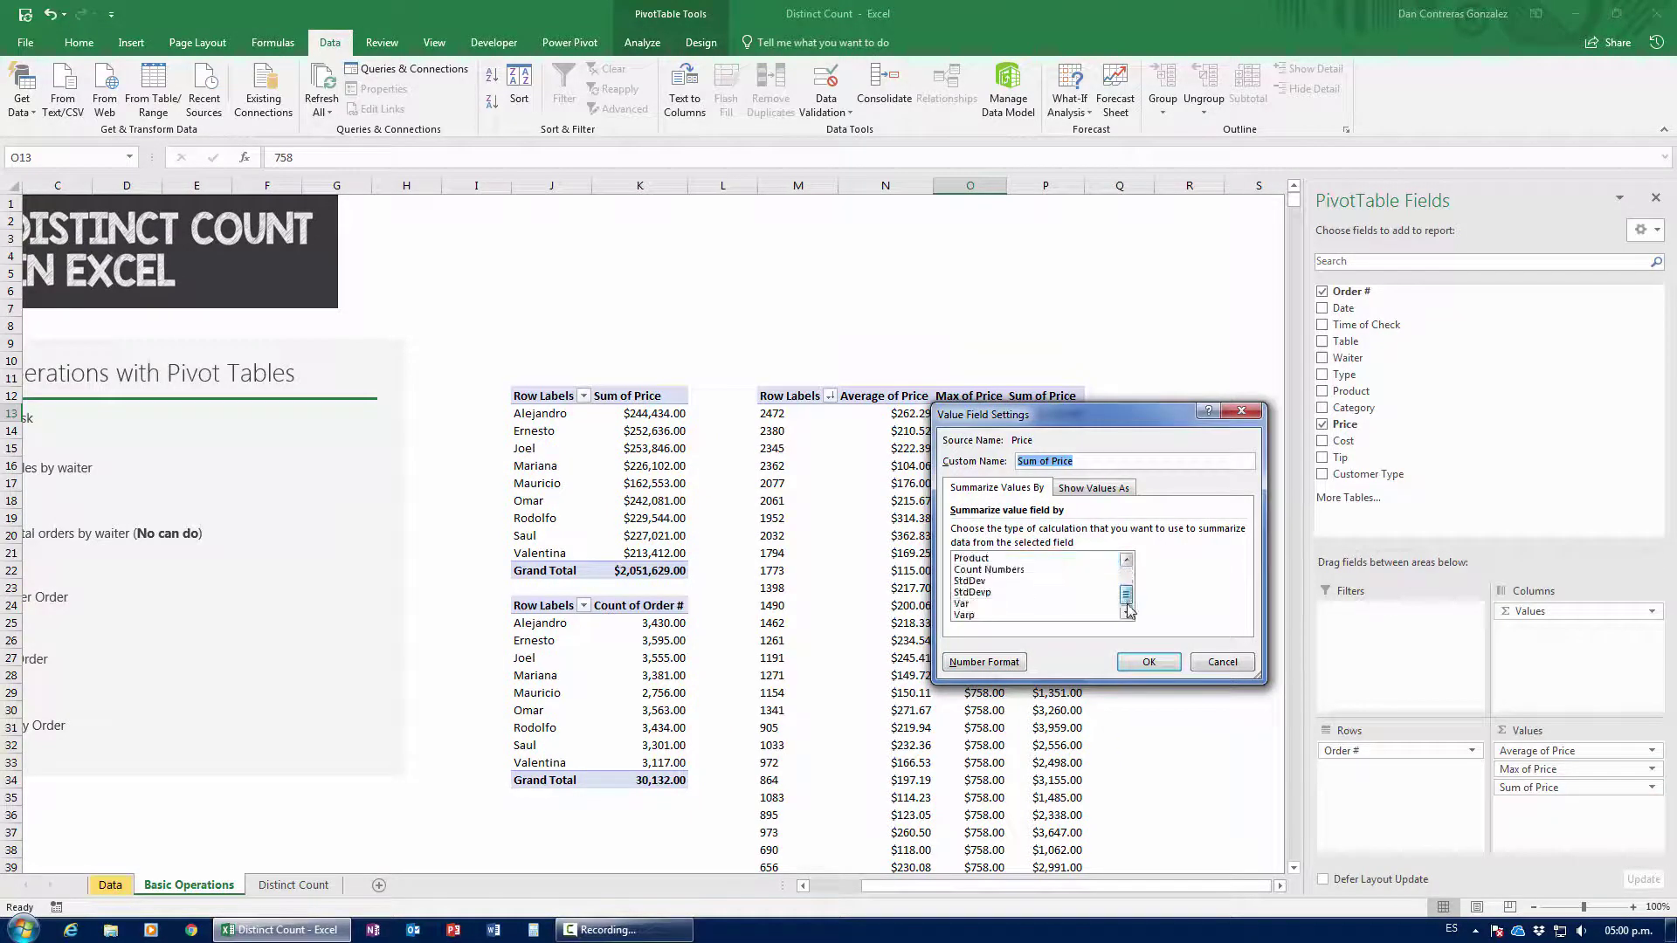
{"action": "left_click", "coordinate": [987, 581]}
{"action": "left_click", "coordinate": [1149, 662]}
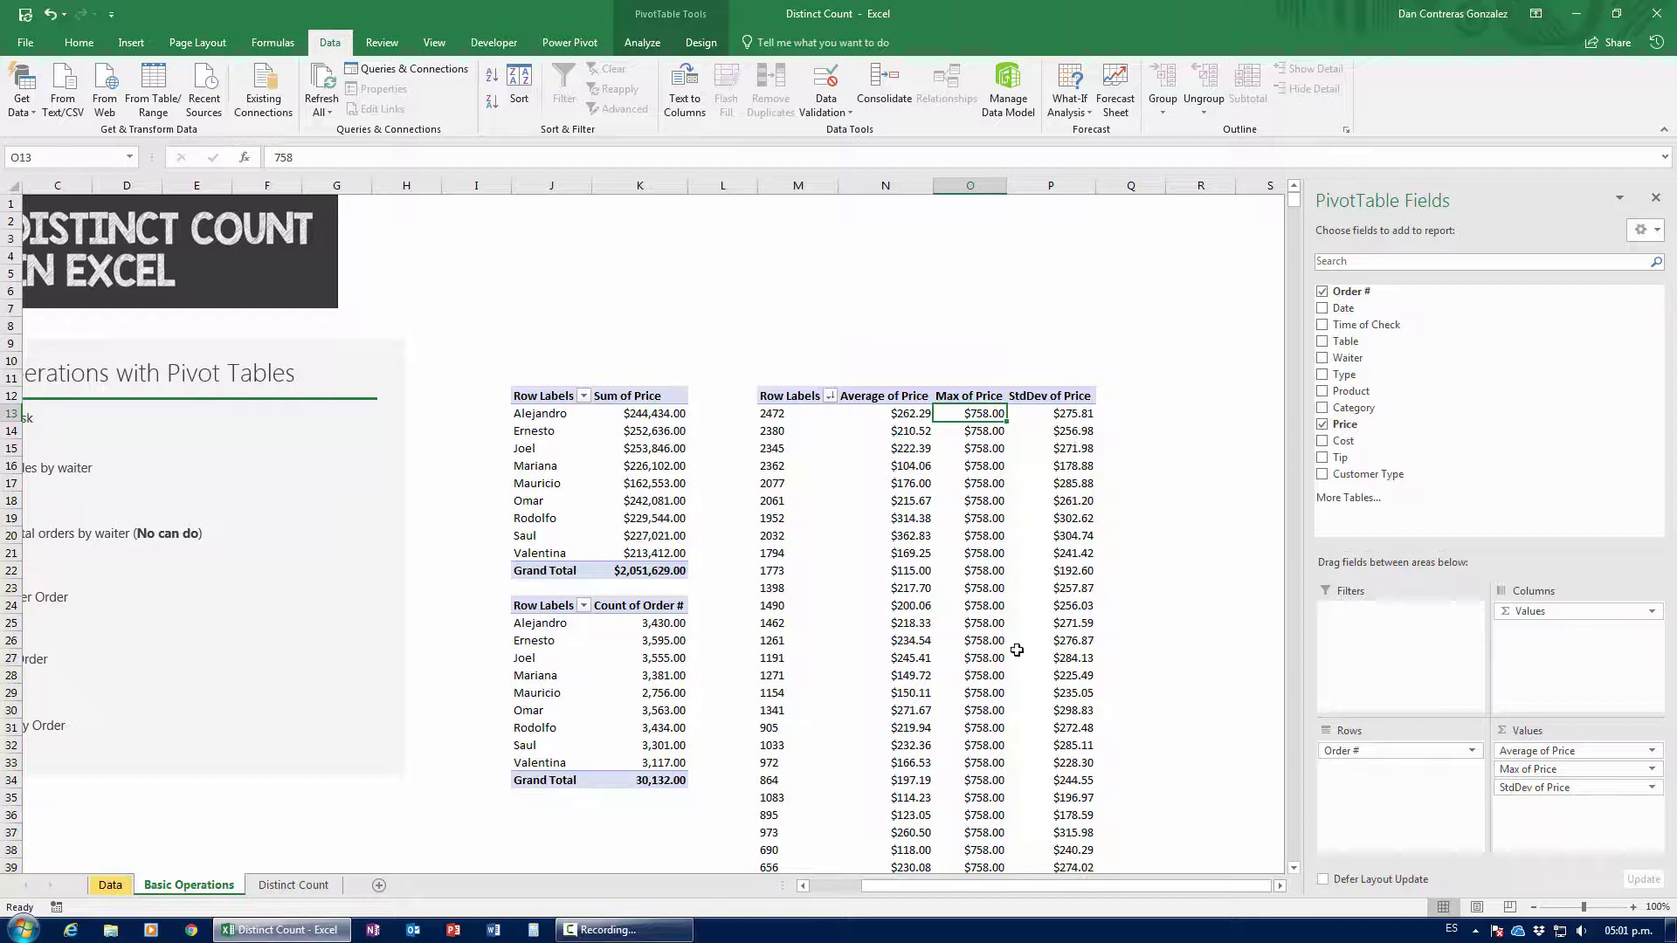
{"action": "mouse_move", "coordinate": [1050, 492]}
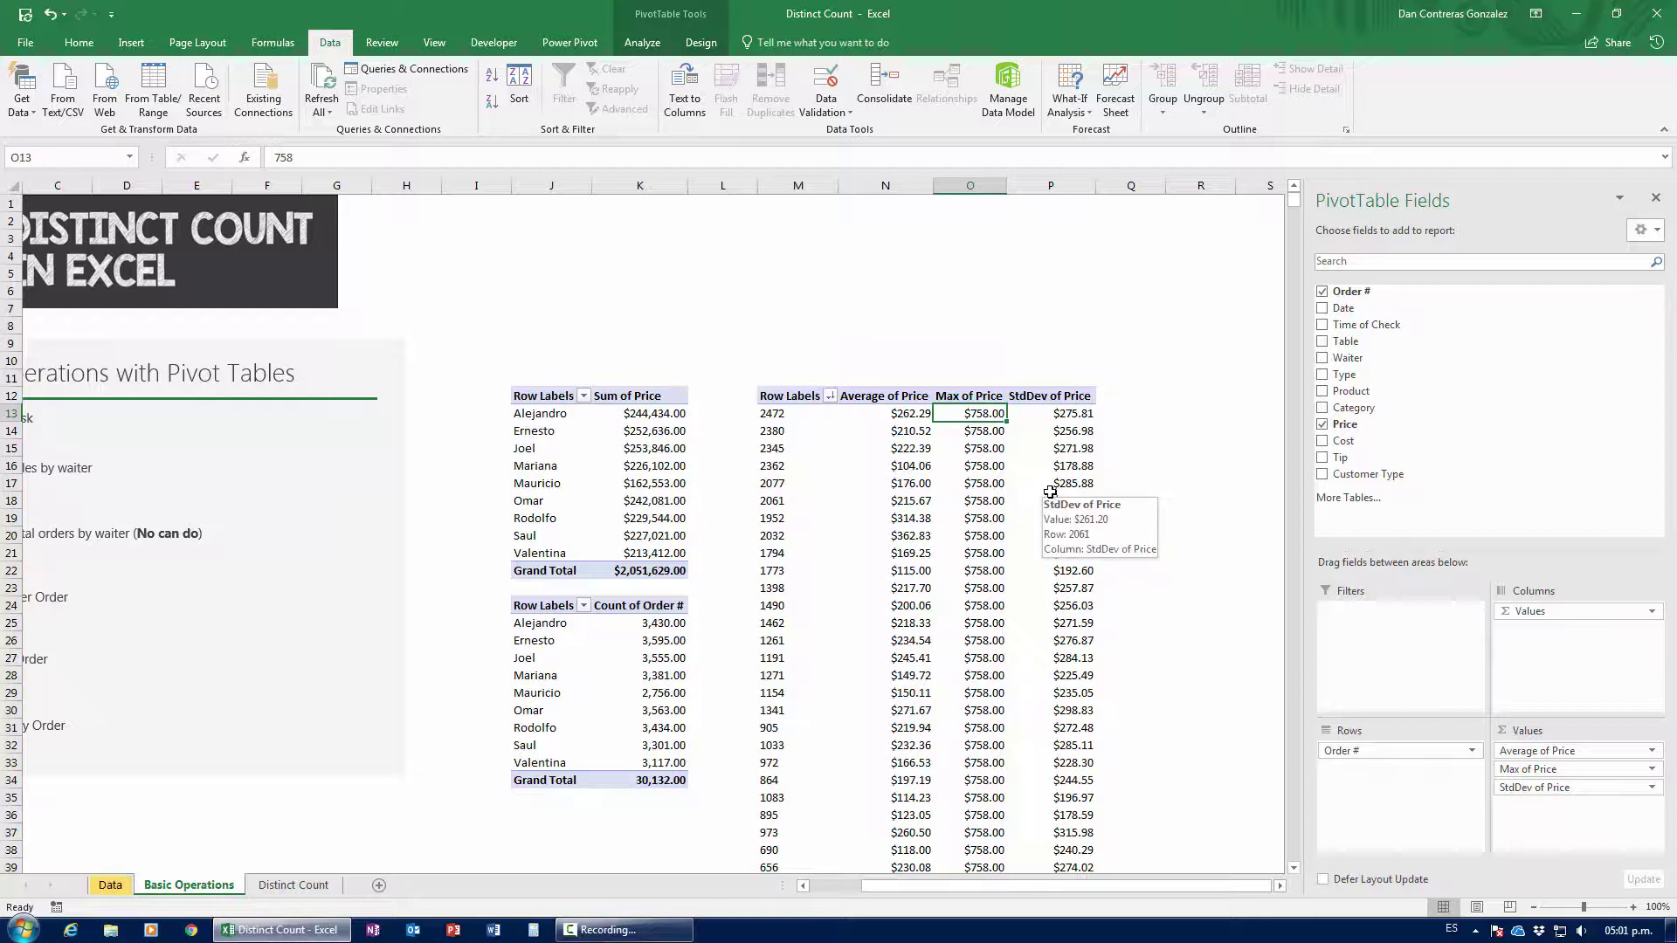
{"action": "left_click_drag", "start_coordinate": [944, 886], "coordinate": [892, 887]}
{"action": "mouse_move", "coordinate": [751, 675]}
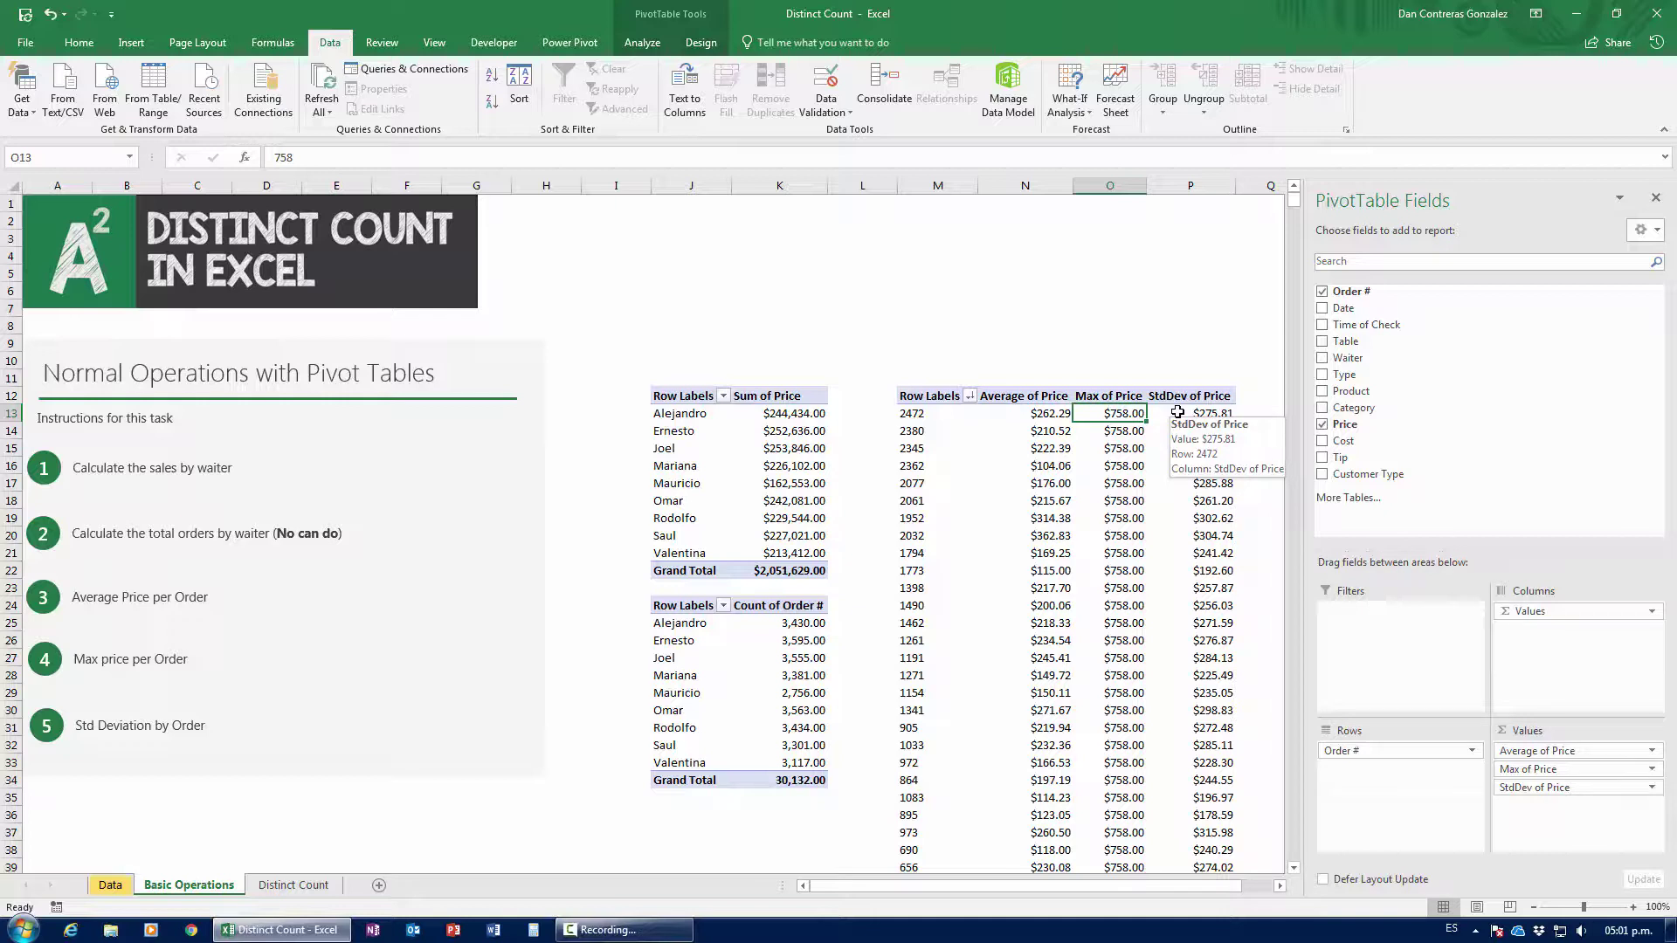
Create a pivot table from the restaurant table at cell J9 on the Distinct Count sheet.
{"action": "left_click", "coordinate": [285, 887]}
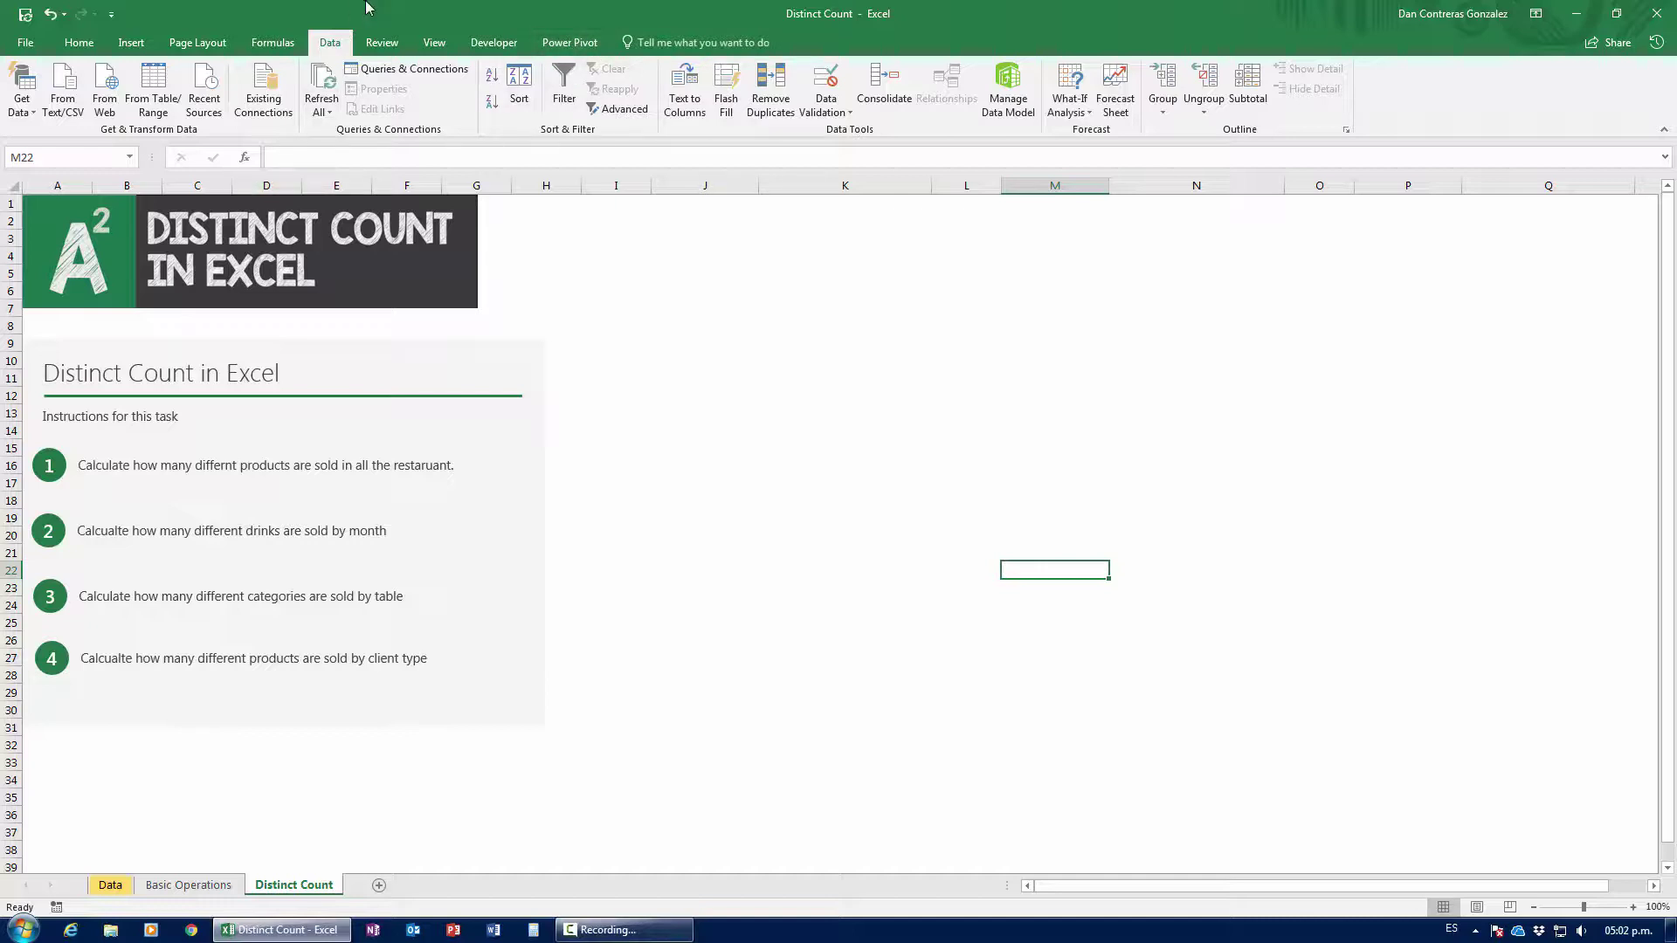
{"action": "left_click", "coordinate": [646, 359]}
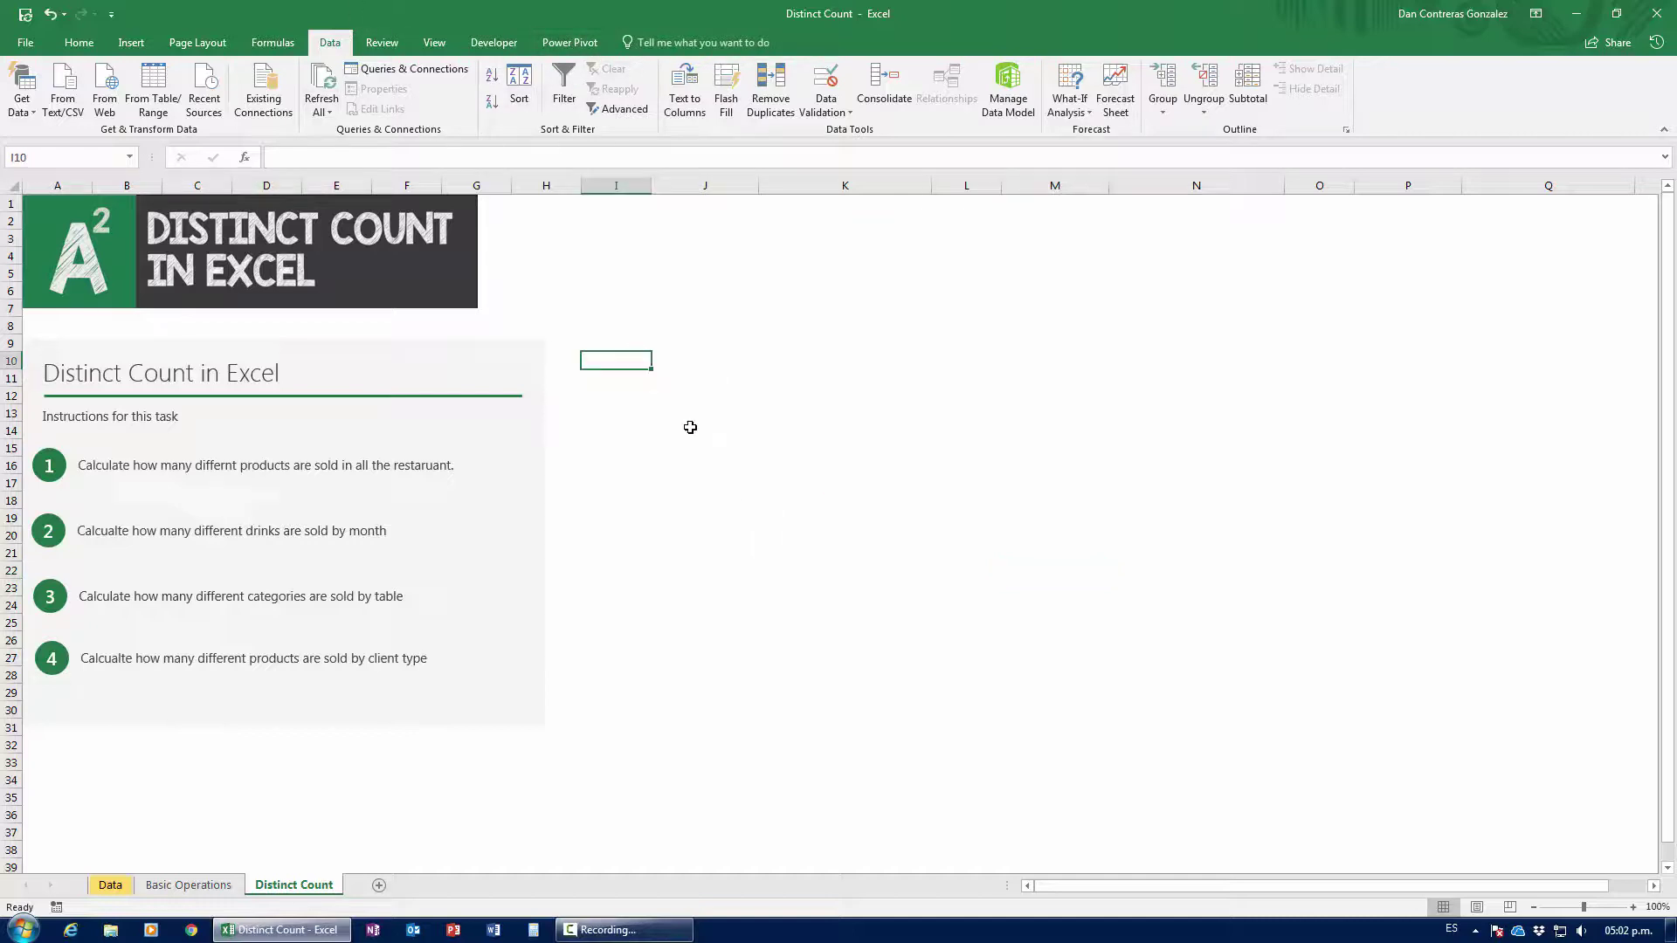
{"action": "left_click", "coordinate": [698, 333]}
{"action": "left_click", "coordinate": [668, 347]}
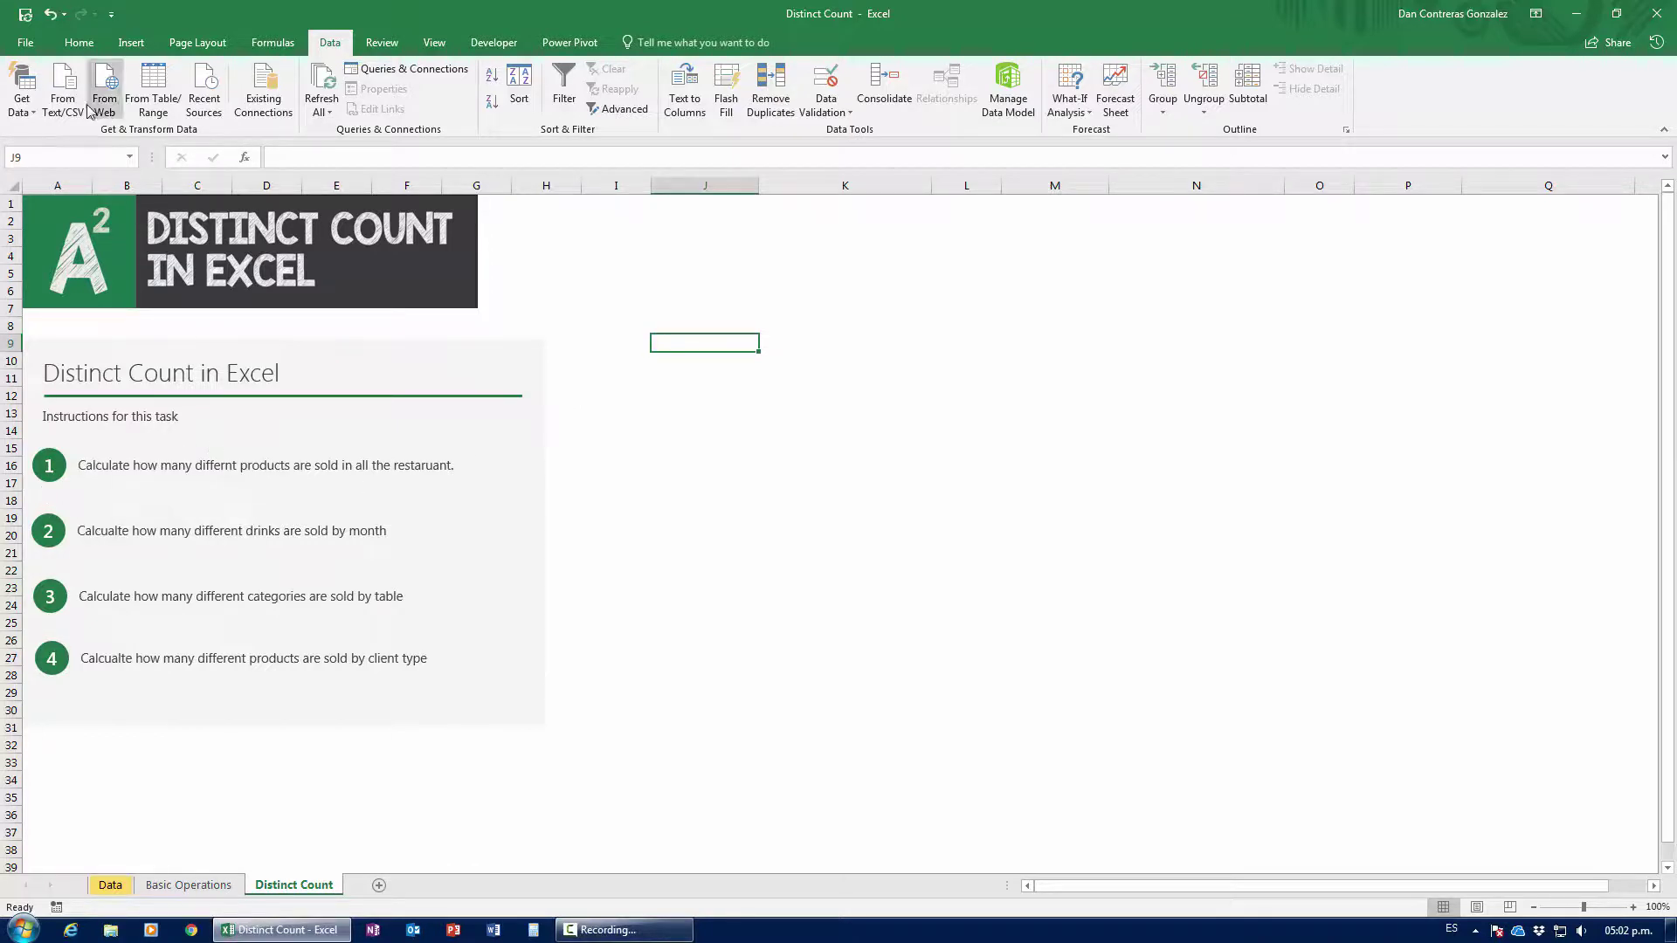
{"action": "left_click", "coordinate": [114, 50]}
{"action": "left_click", "coordinate": [29, 87]}
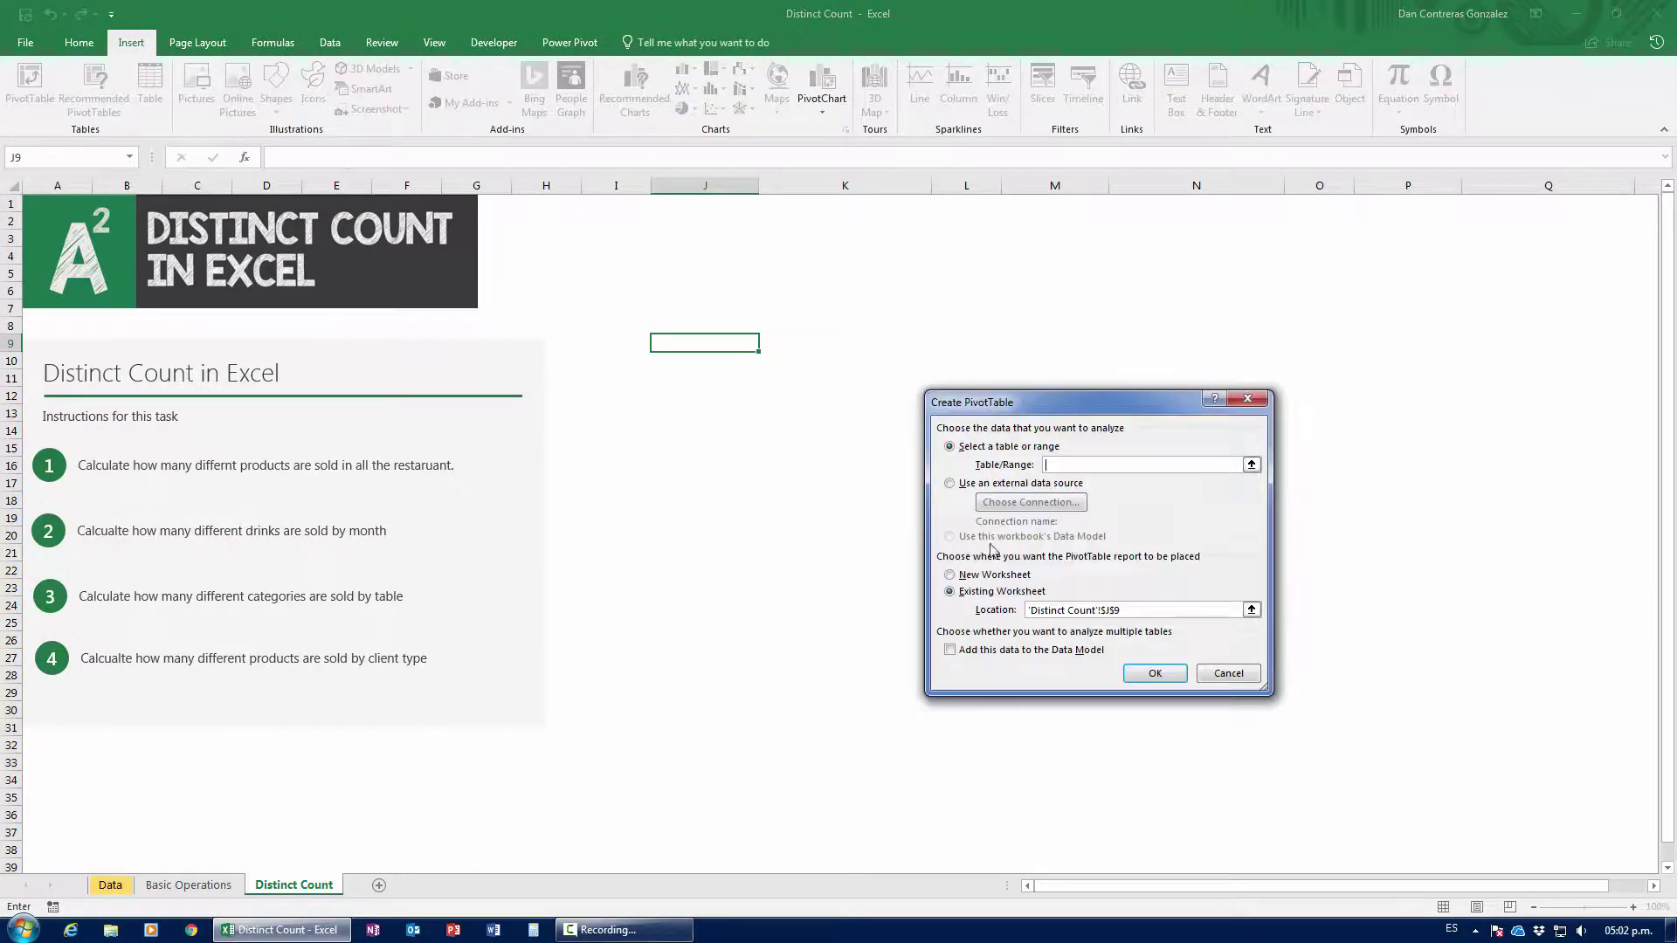
{"action": "type", "text": "restaurant"}
{"action": "key", "text": "Return"}
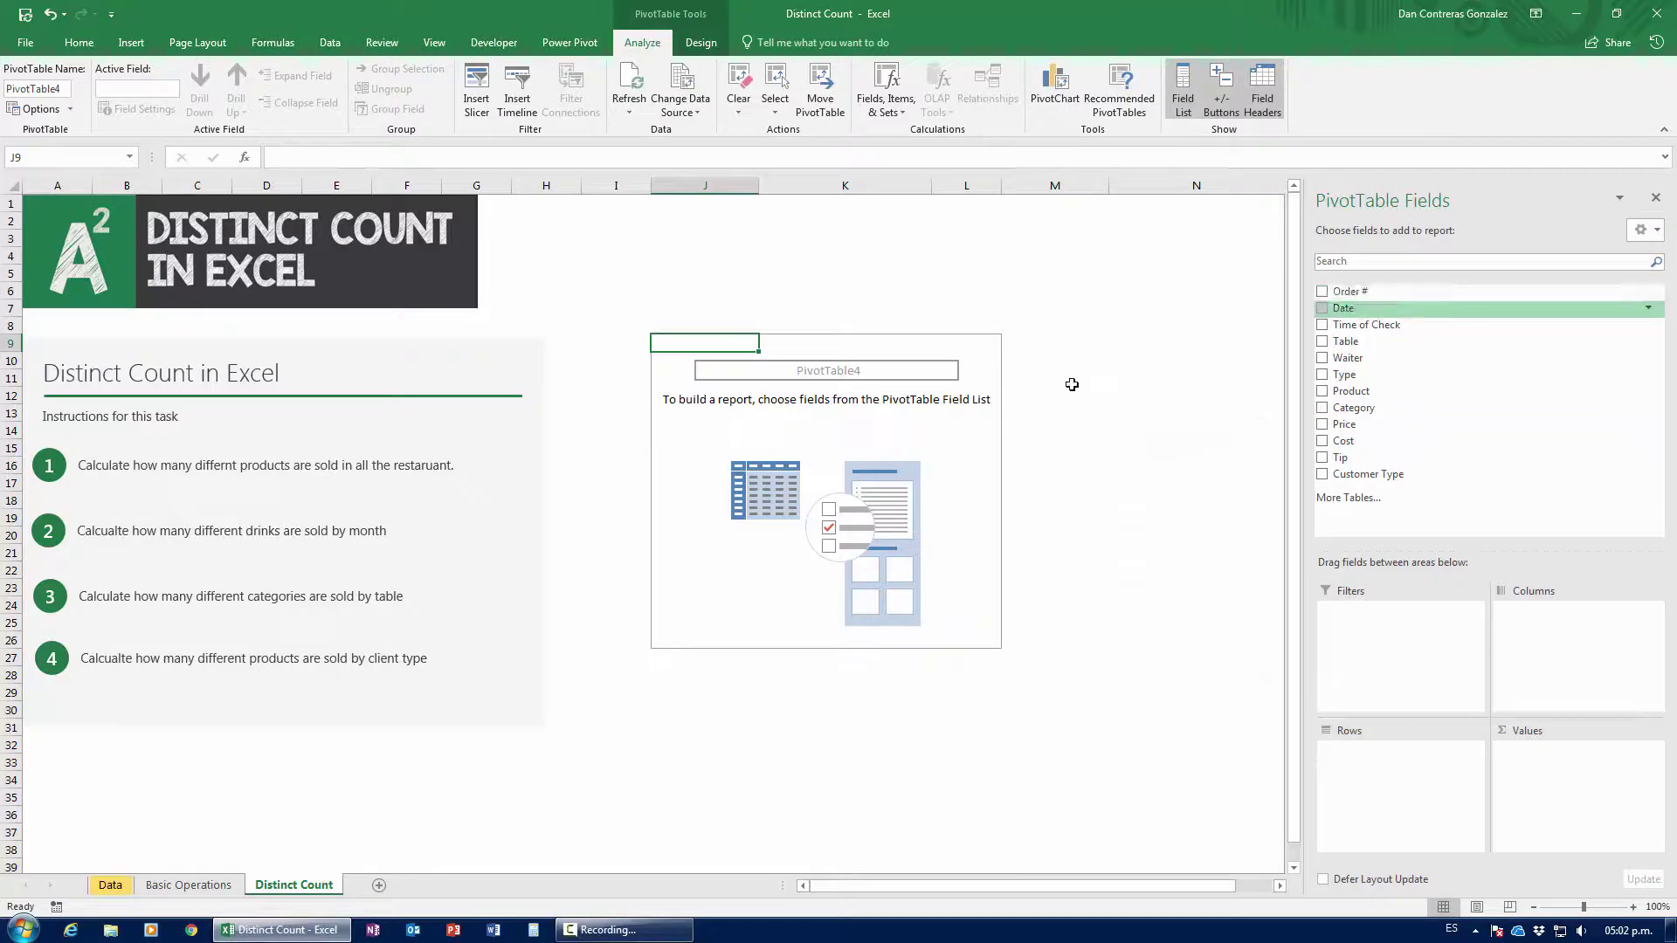
Add Product to the pivot table's values and look for a Distinct Count calculation in its value field settings.
{"action": "left_click_drag", "start_coordinate": [1395, 394], "coordinate": [1531, 802]}
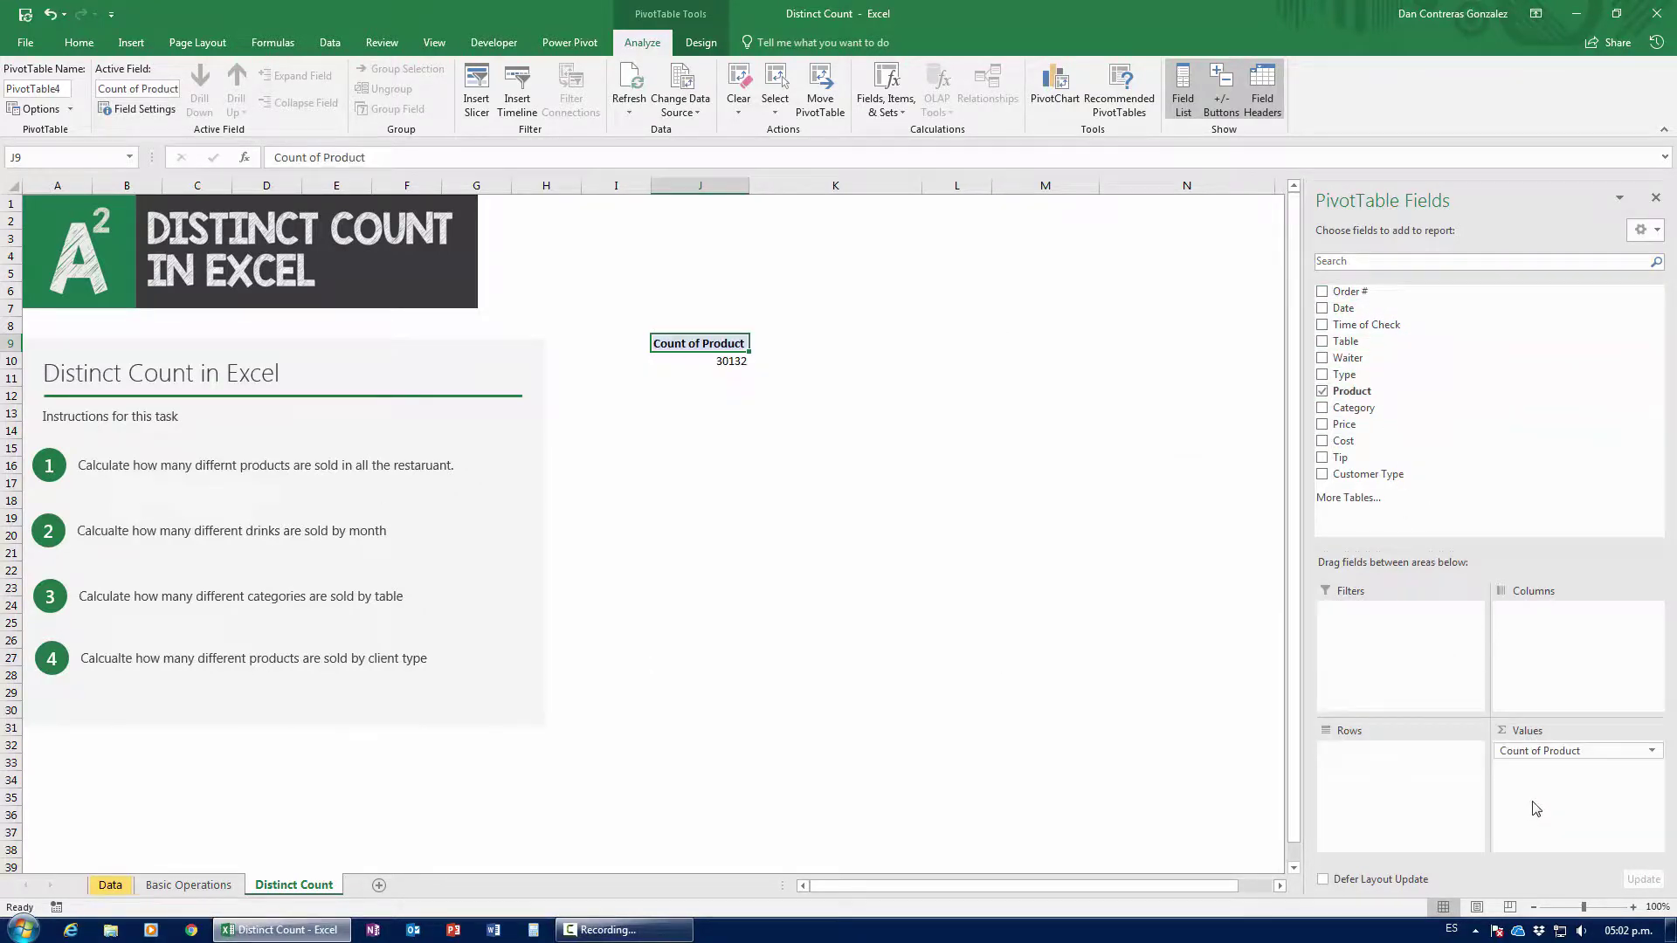
{"action": "left_click", "coordinate": [1532, 752]}
{"action": "left_click", "coordinate": [1530, 736]}
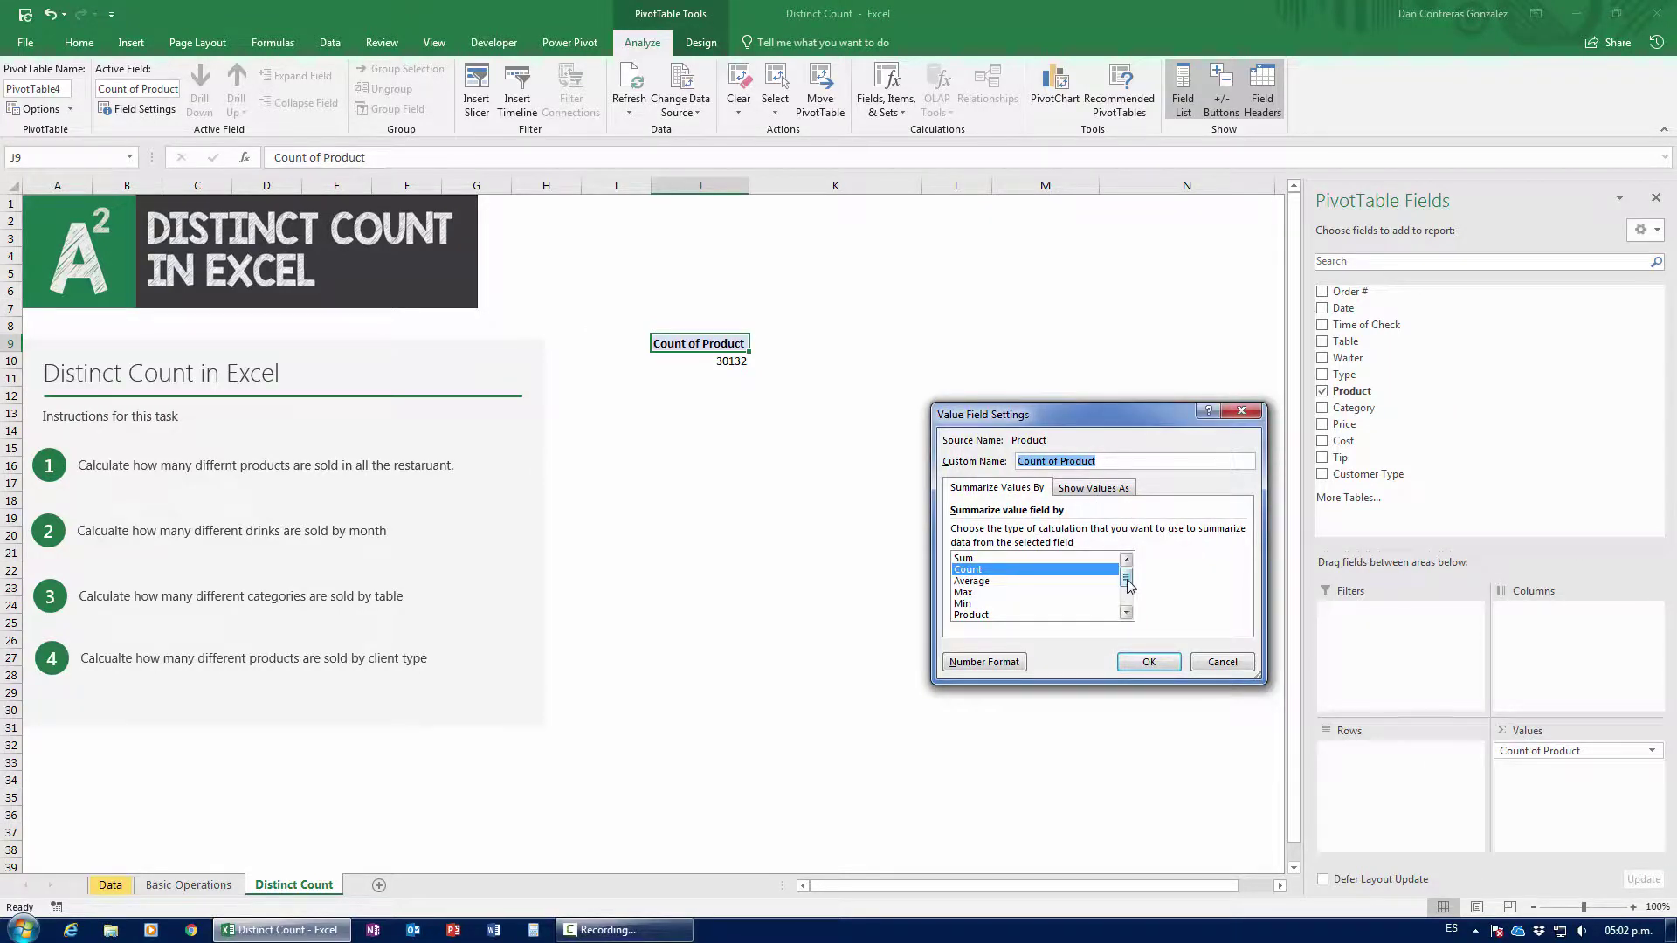
{"action": "left_click_drag", "start_coordinate": [1127, 583], "coordinate": [1128, 601]}
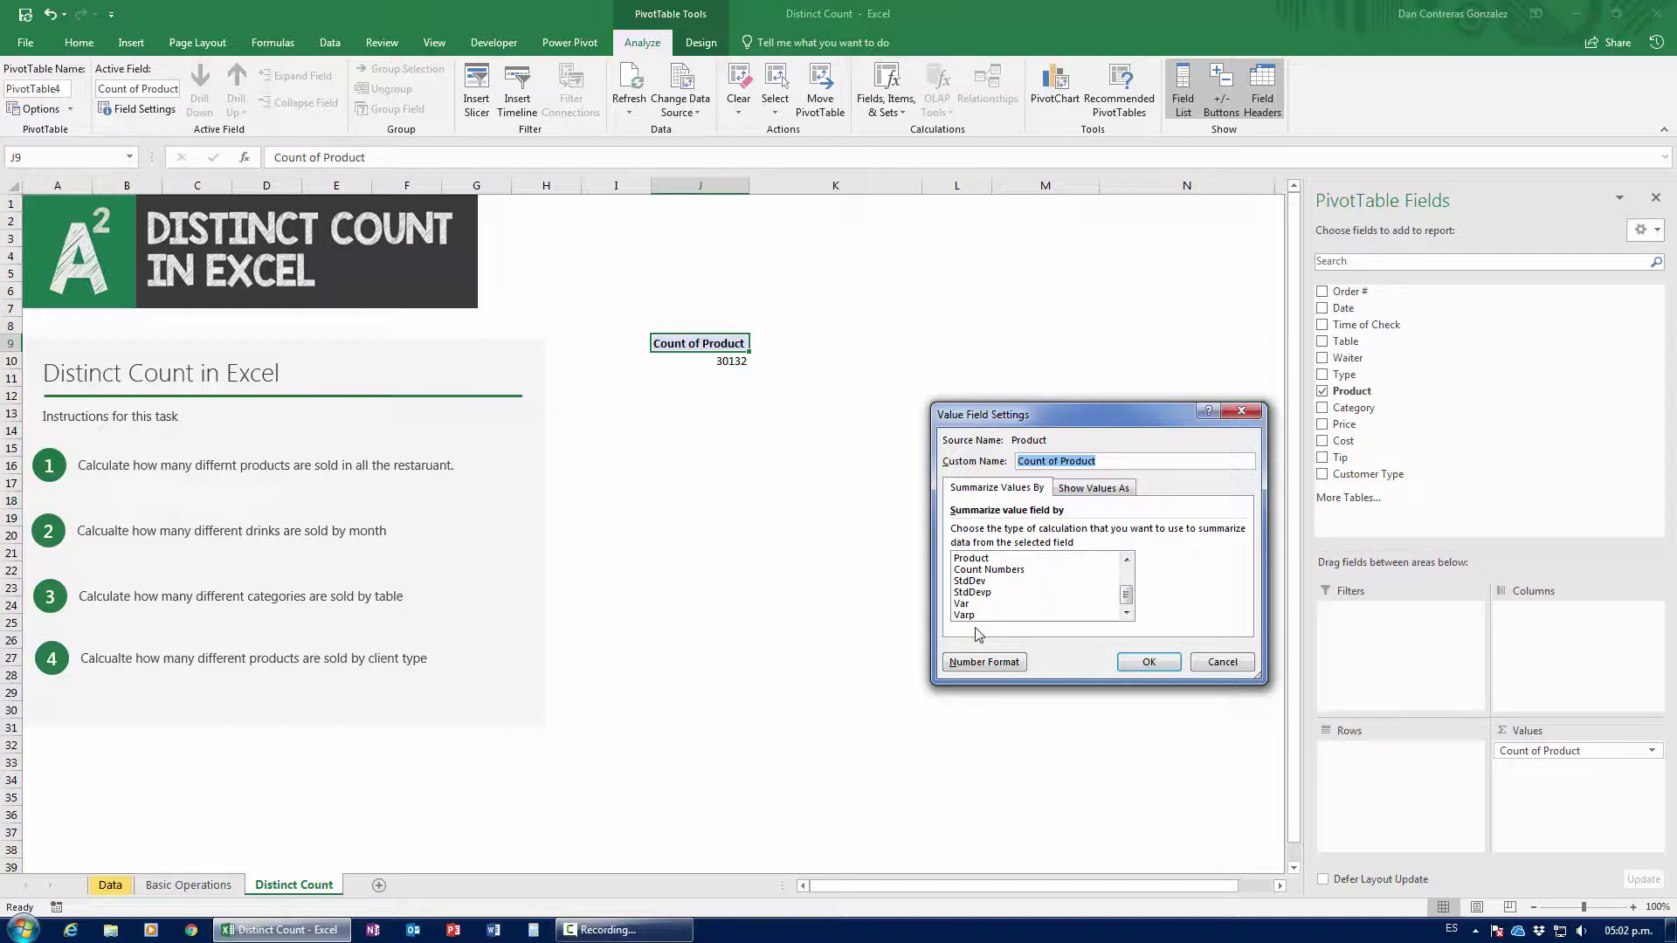
{"action": "left_click", "coordinate": [1222, 661]}
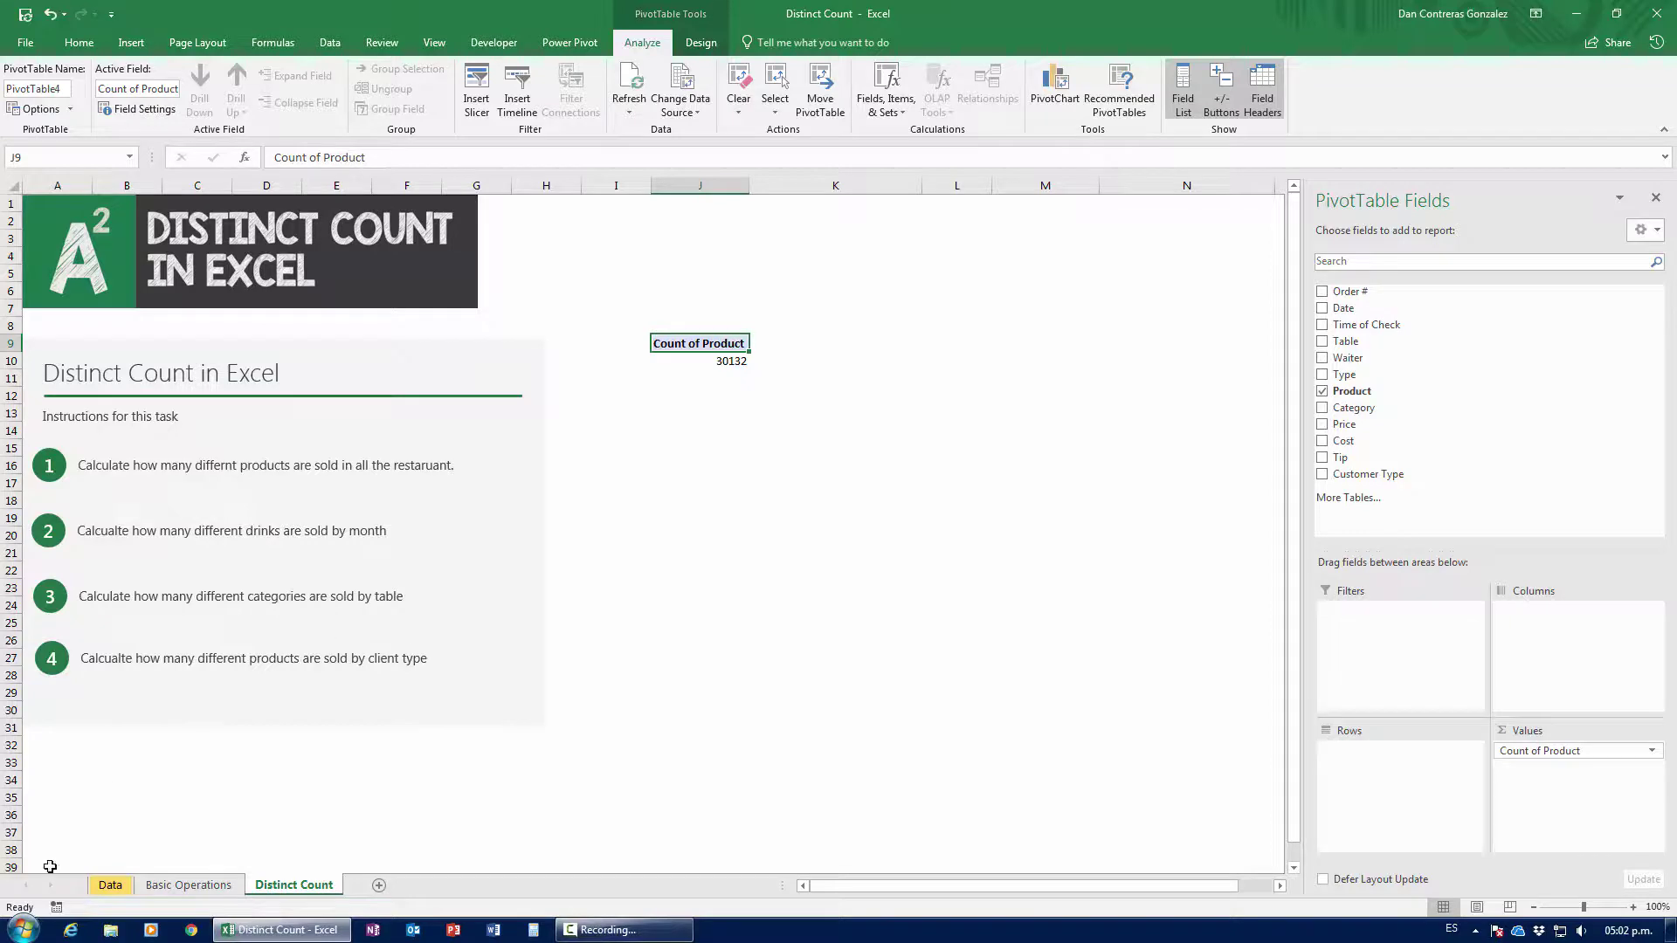
Delete the Count of Product pivot table at cell J9 on the Distinct Count sheet and select cell J10.
{"action": "left_click", "coordinate": [109, 888]}
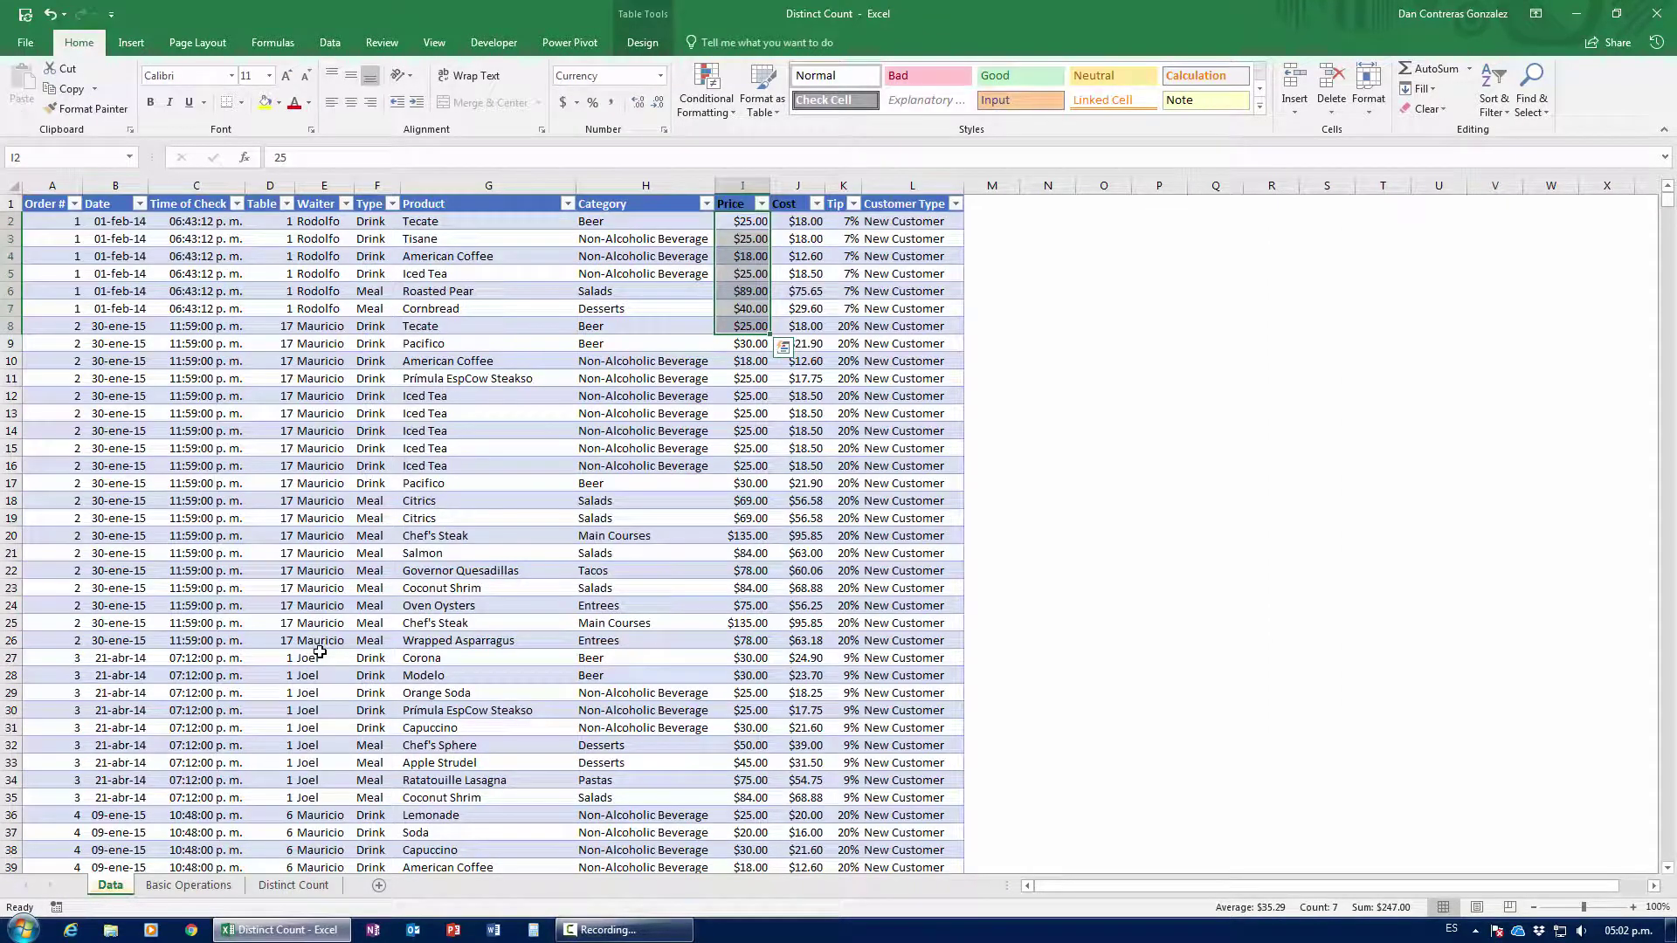
{"action": "left_click", "coordinate": [294, 885]}
{"action": "left_click_drag", "start_coordinate": [616, 291], "coordinate": [770, 406]}
{"action": "key", "text": "Delete"}
{"action": "left_click", "coordinate": [704, 354]}
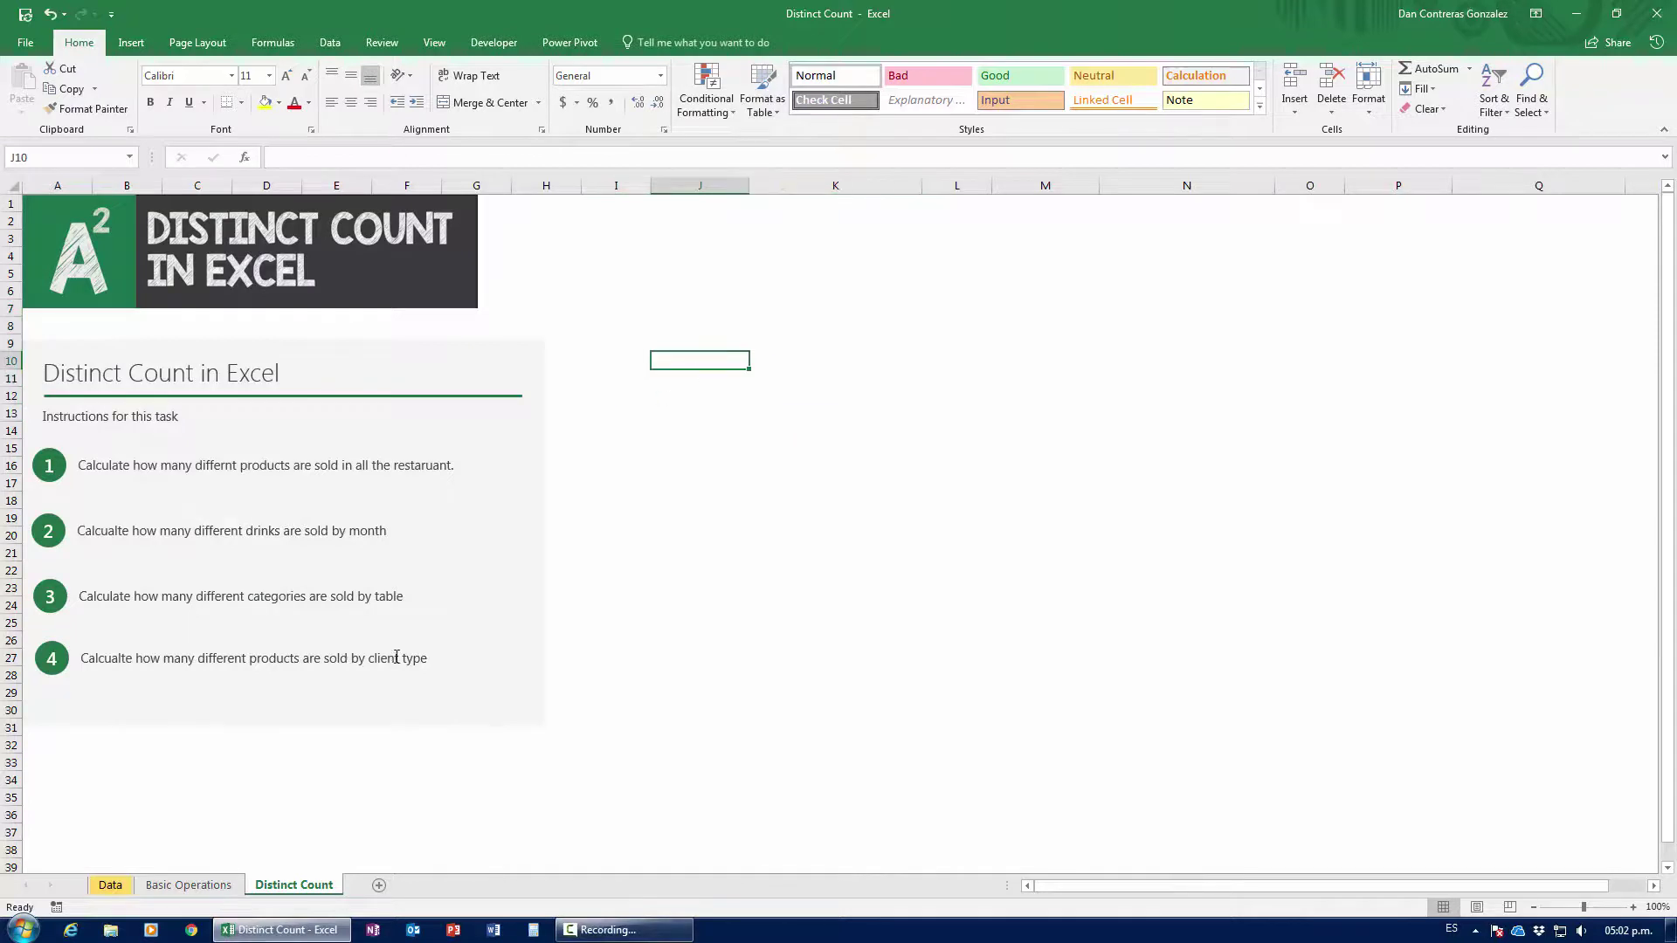
Add the restaurant table on the Data sheet to the Power Pivot Data Model, then return to the workbook.
{"action": "left_click", "coordinate": [110, 885]}
{"action": "left_click", "coordinate": [325, 341]}
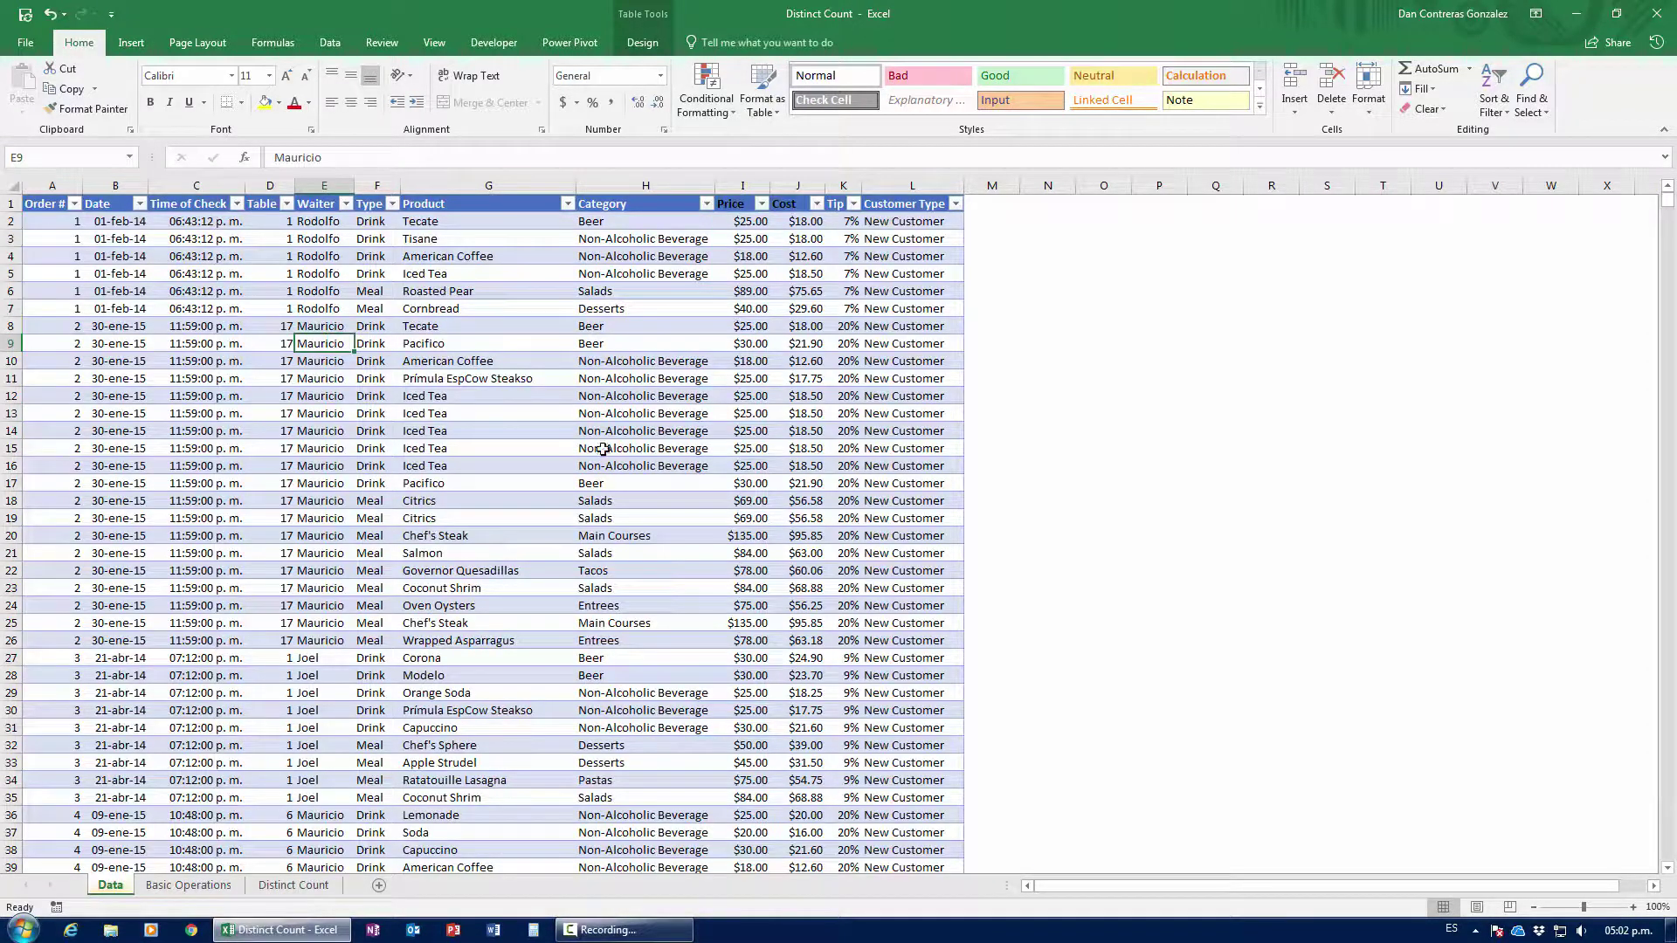
{"action": "left_click", "coordinate": [131, 42]}
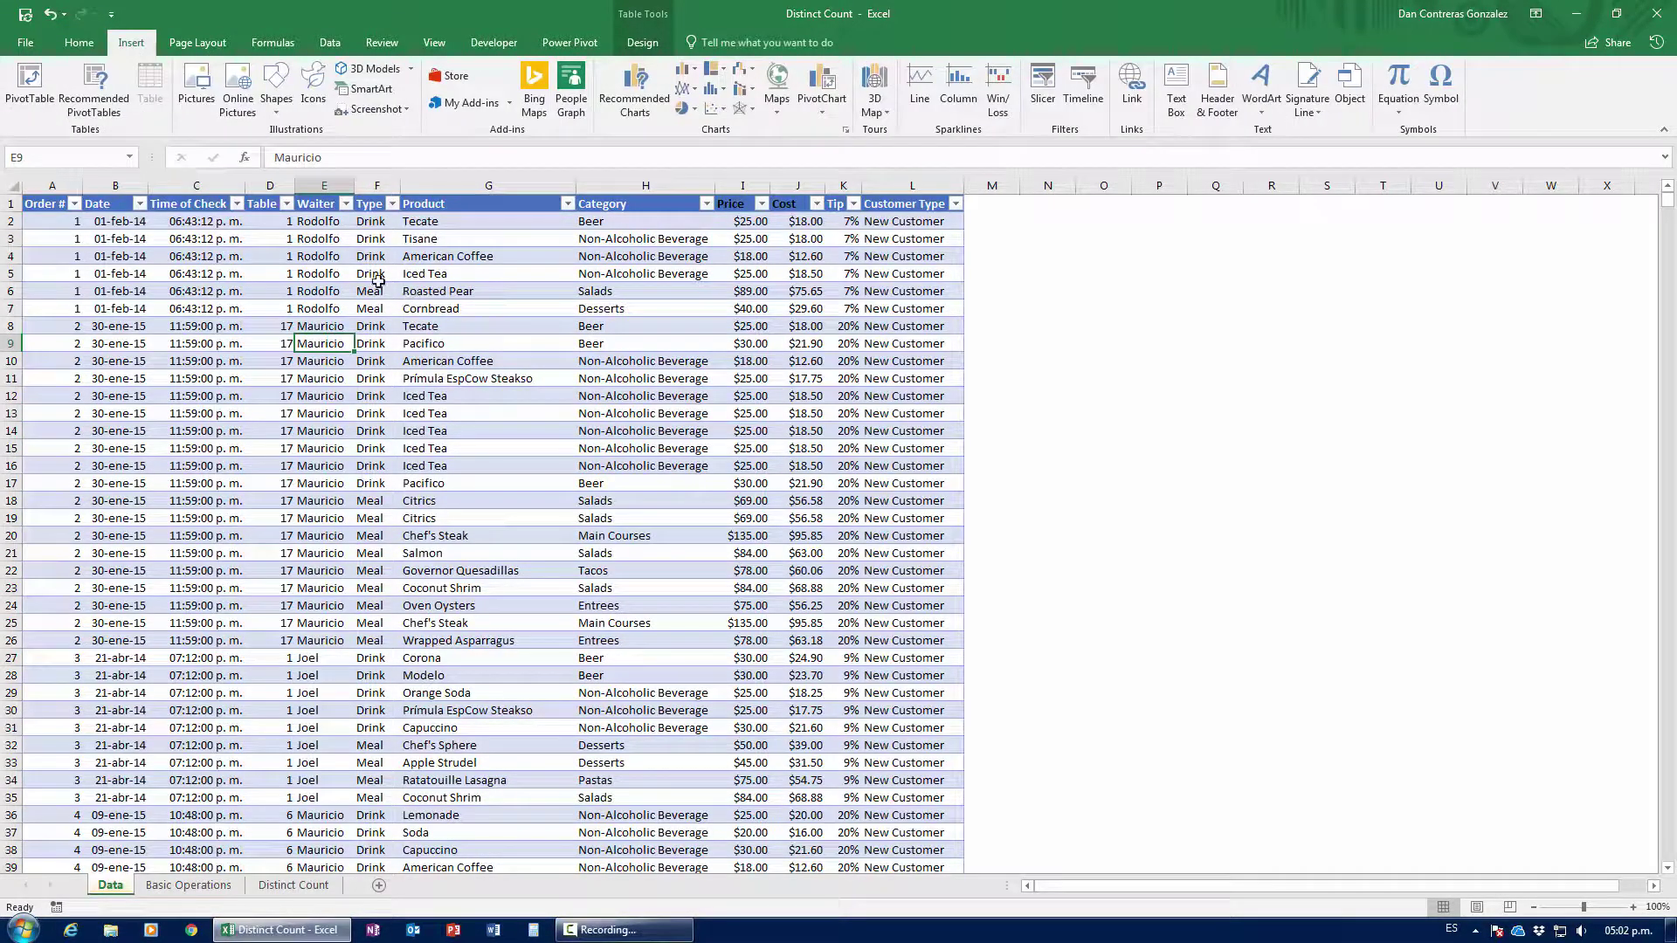
{"action": "left_click", "coordinate": [569, 42]}
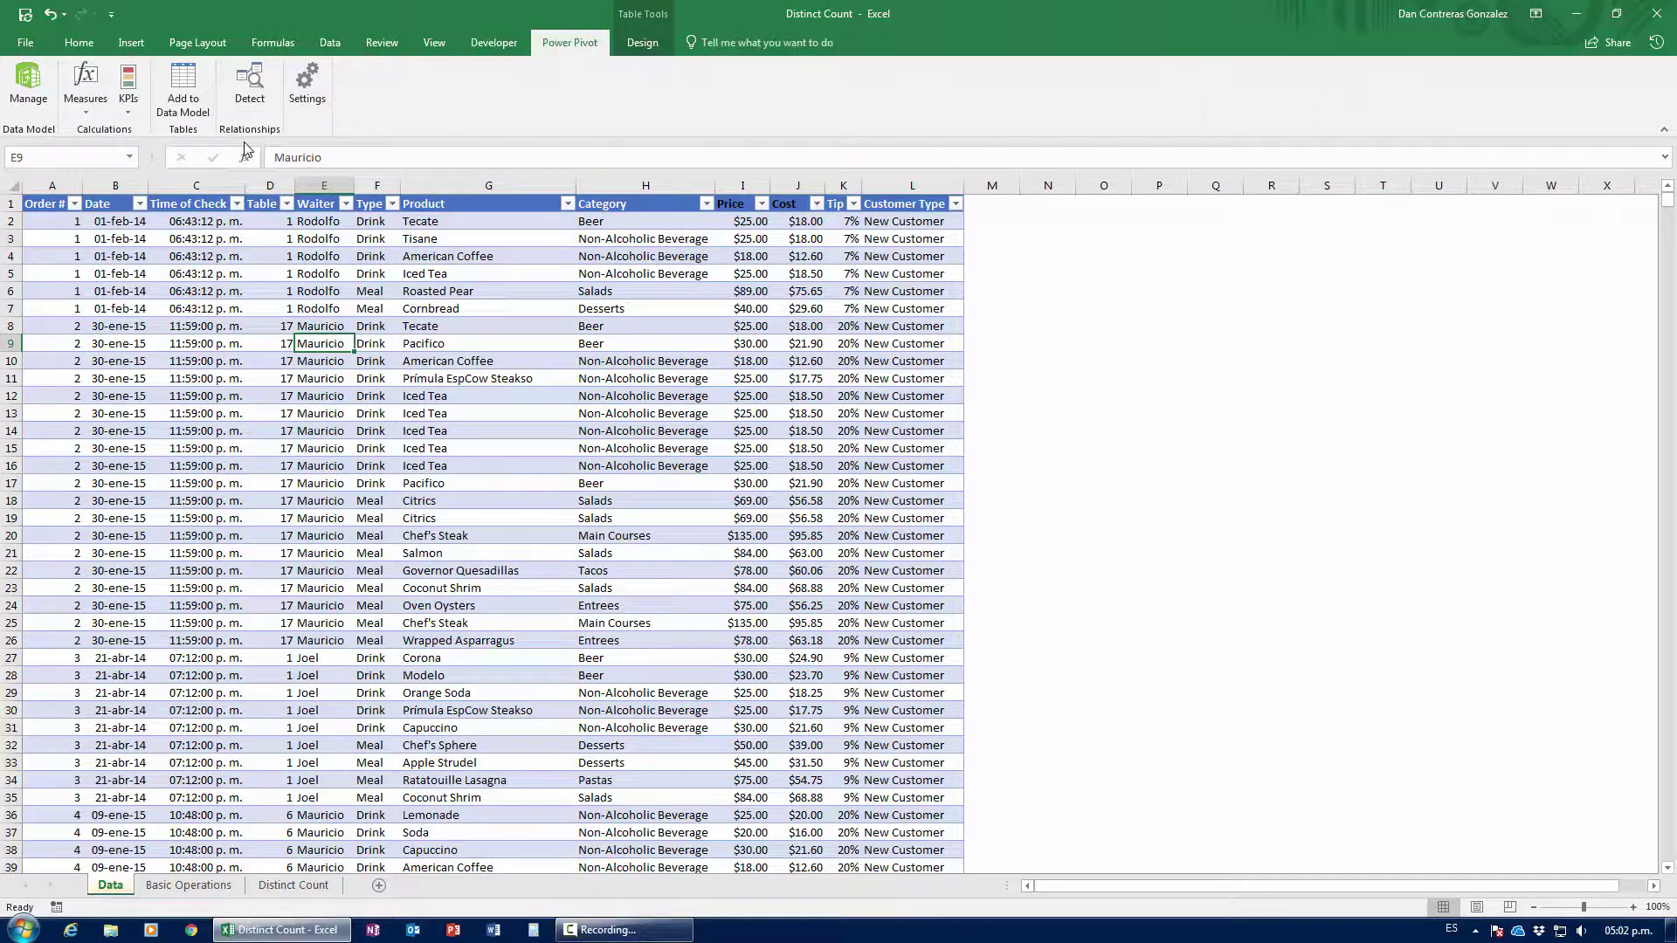
{"action": "left_click", "coordinate": [183, 87]}
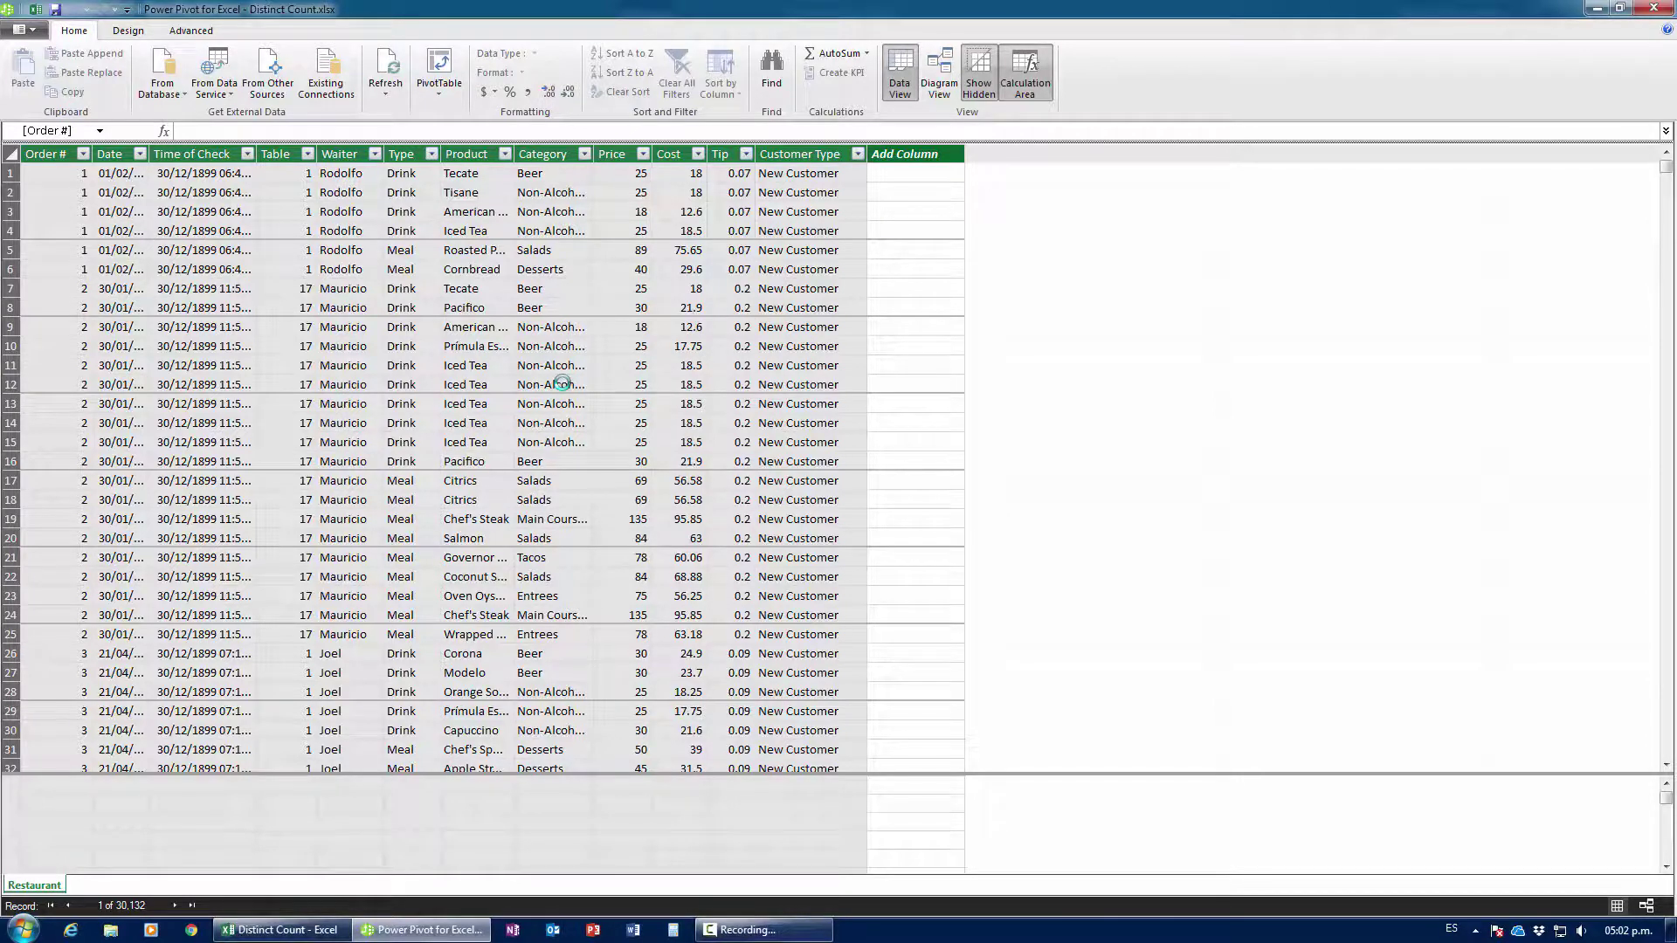
{"action": "left_click", "coordinate": [1654, 8]}
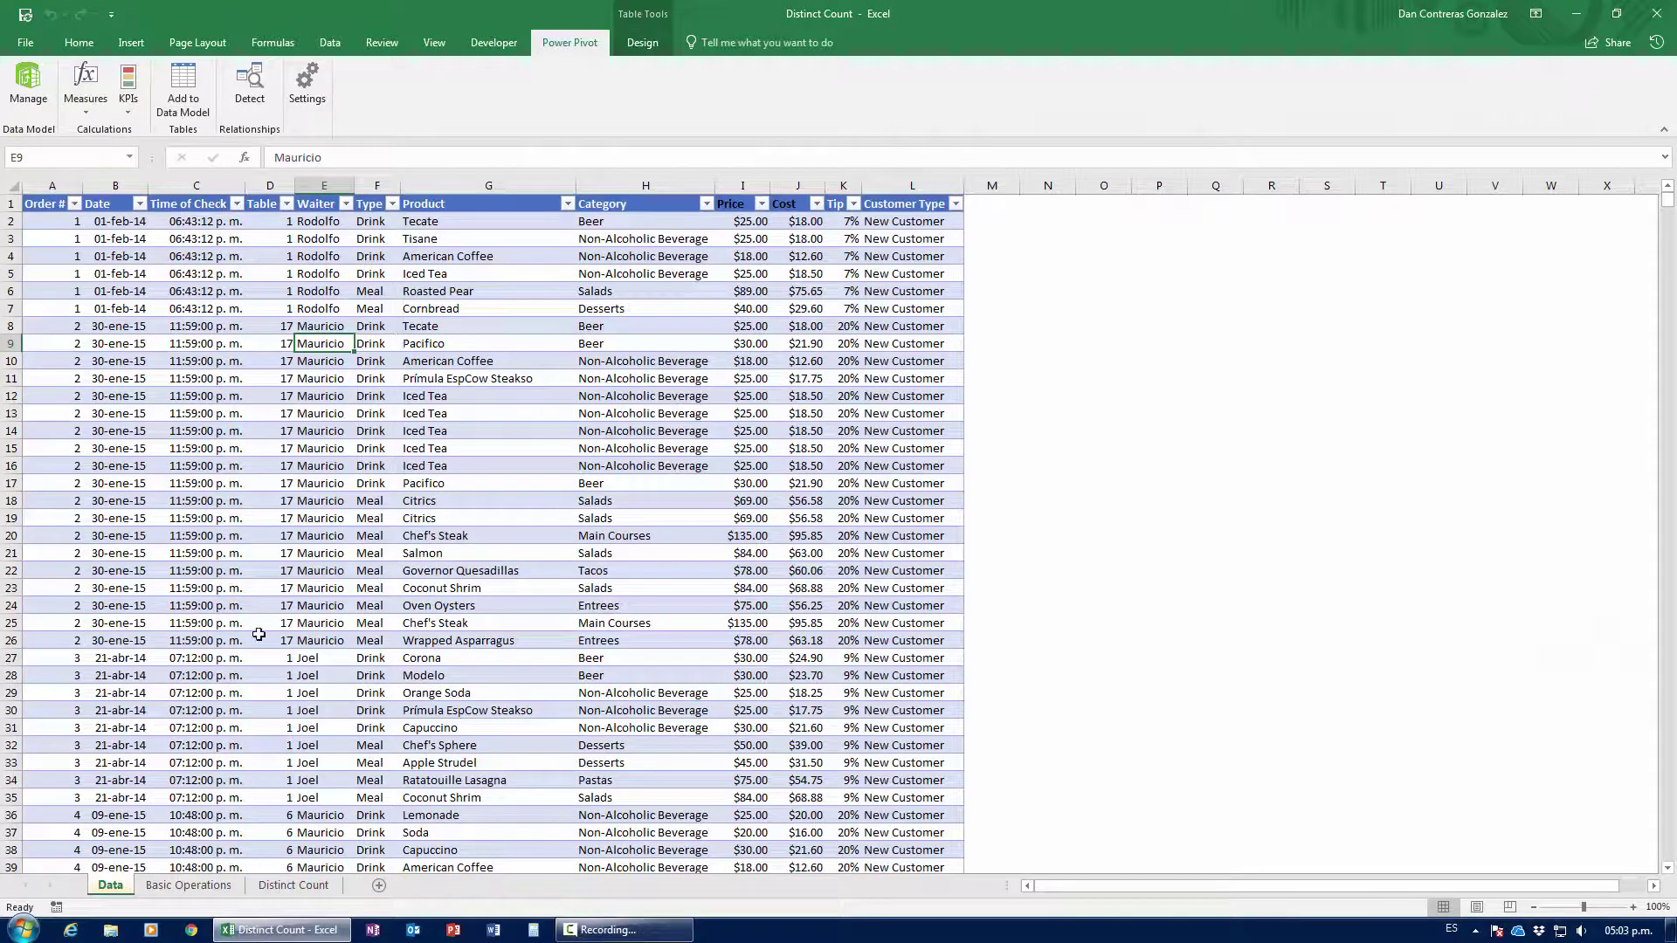
Create a pivot table from the workbook's Data Model at cell J10 on the Distinct Count sheet.
{"action": "left_click", "coordinate": [294, 885]}
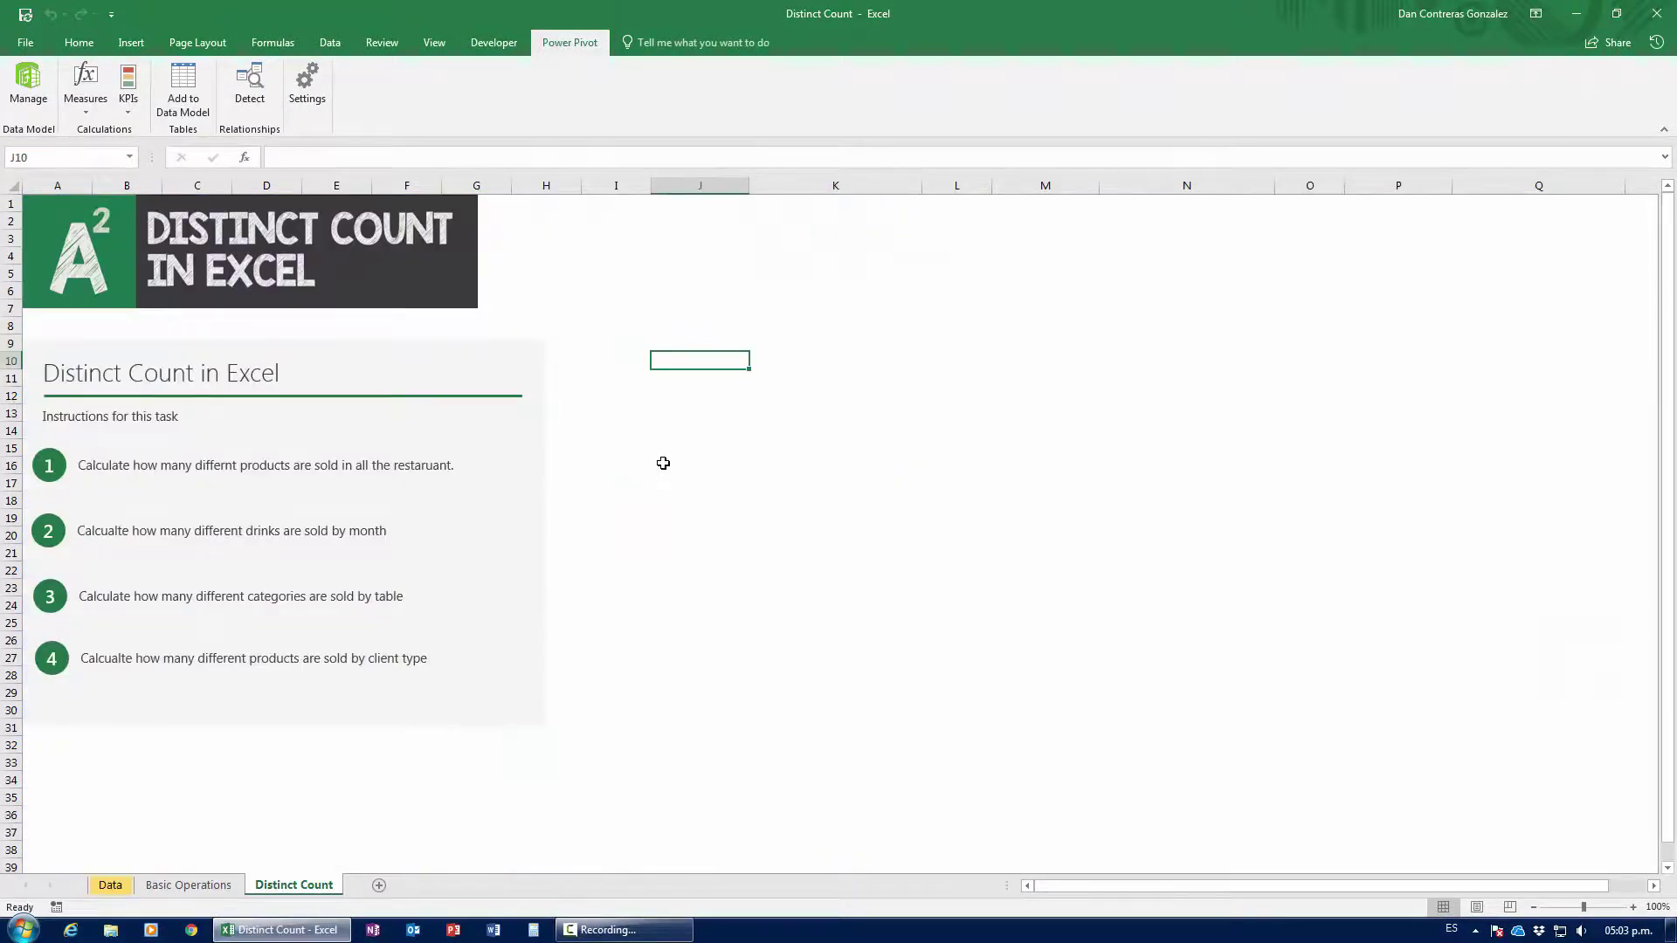
{"action": "left_click", "coordinate": [131, 42]}
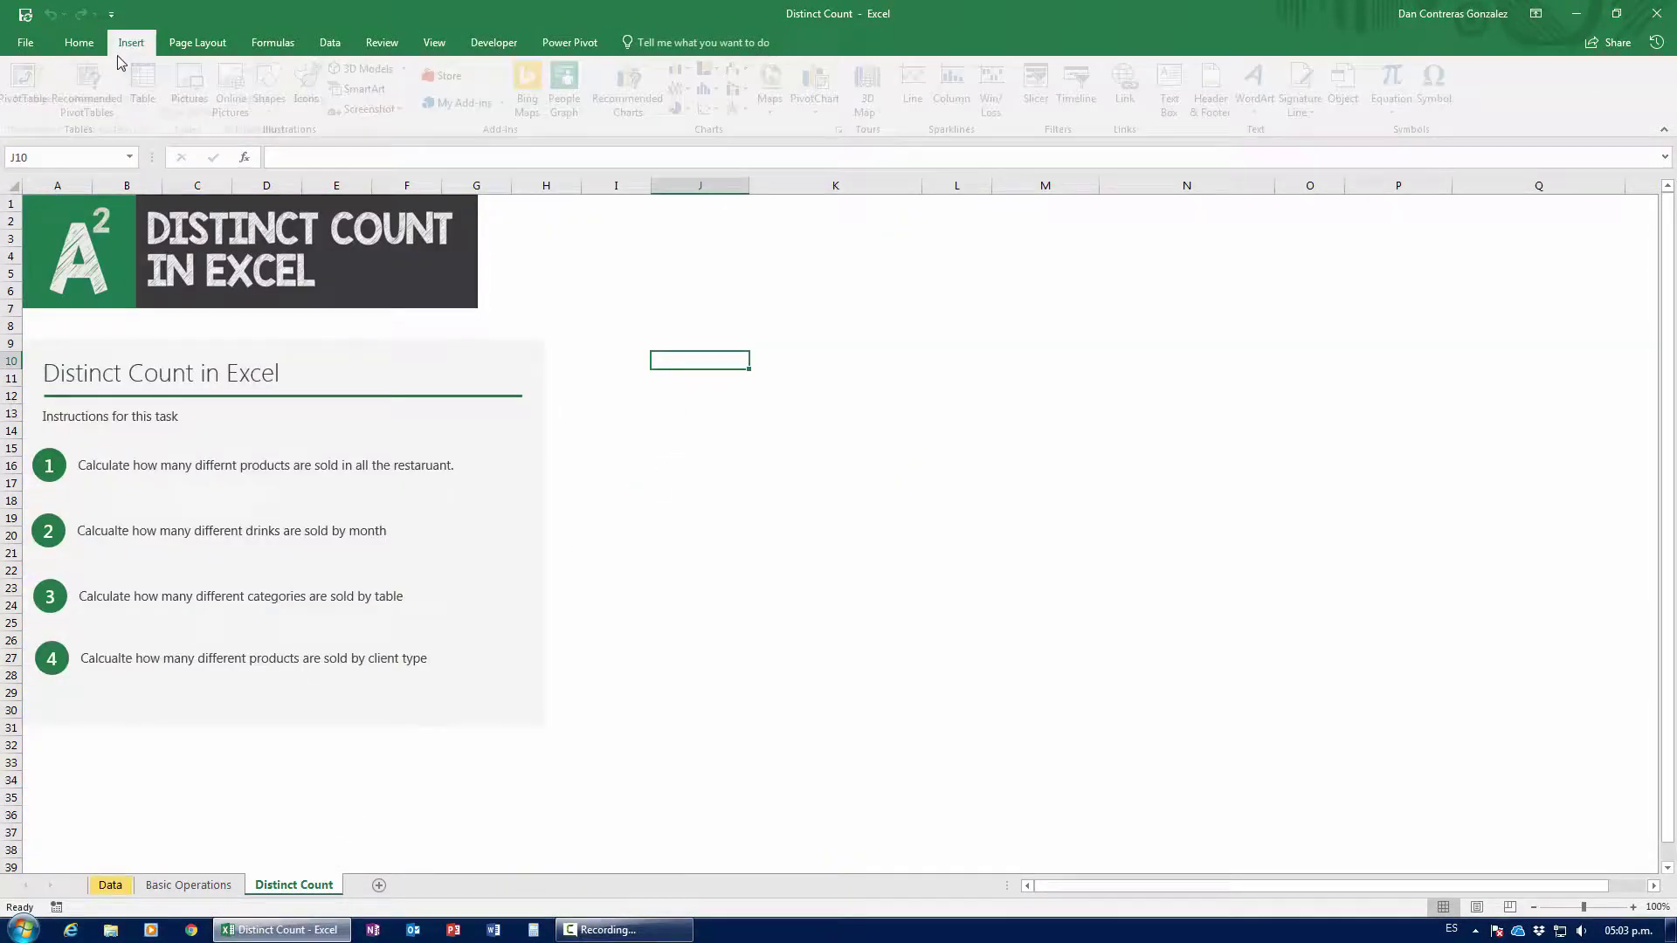
{"action": "left_click", "coordinate": [29, 87]}
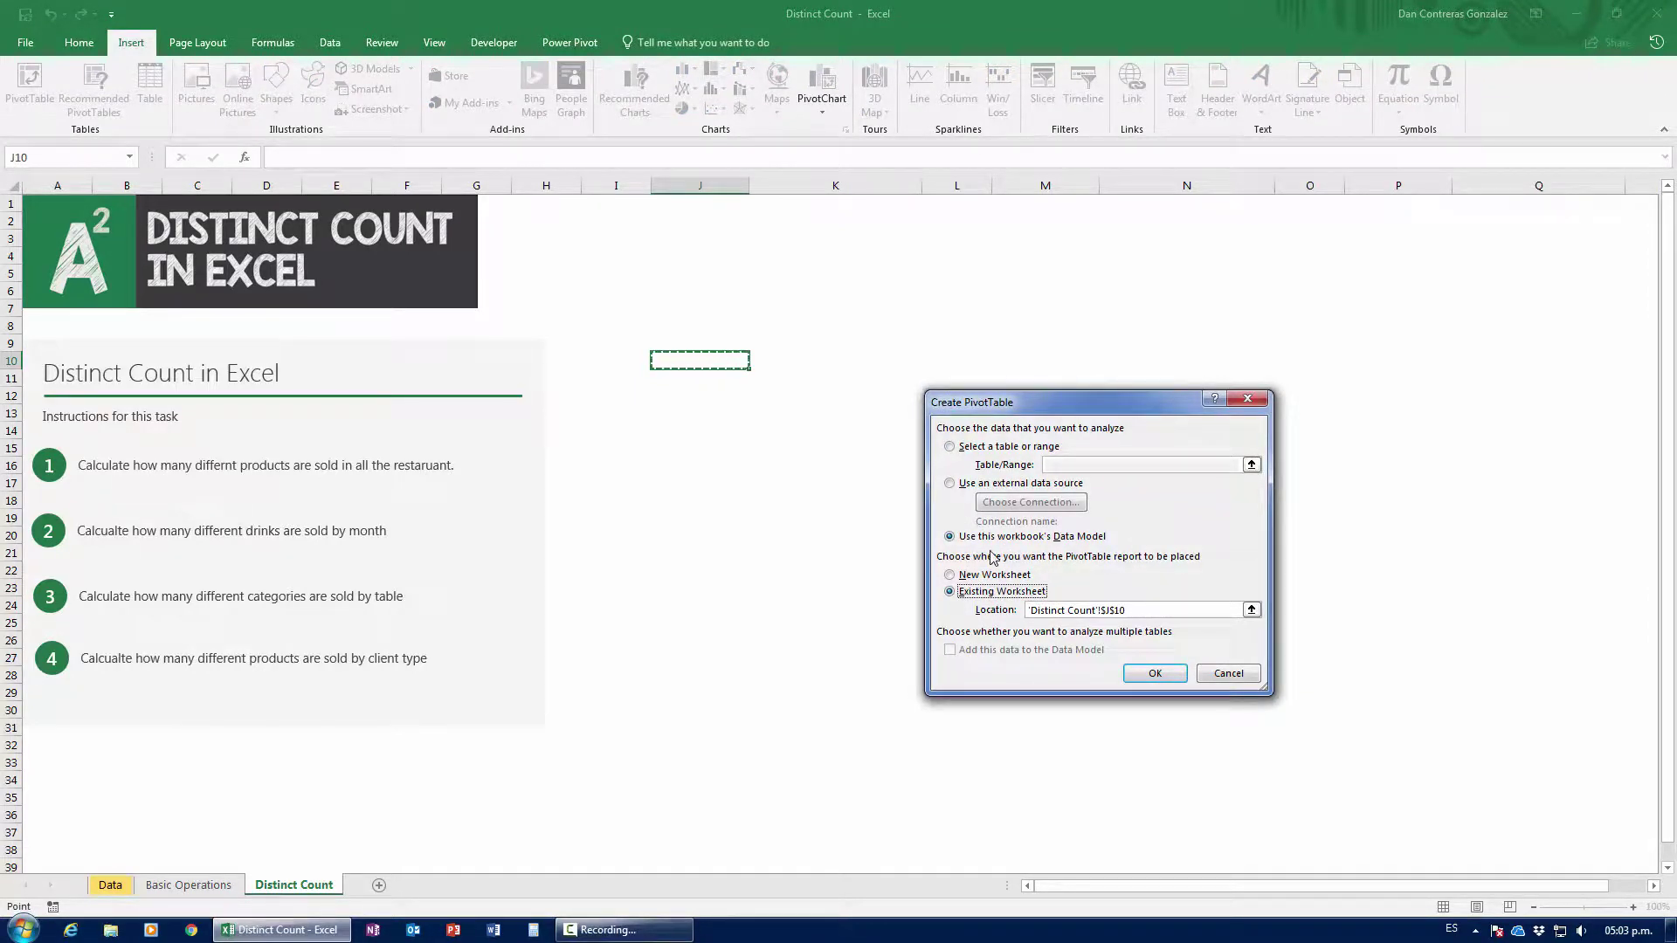
{"action": "left_click", "coordinate": [1140, 674]}
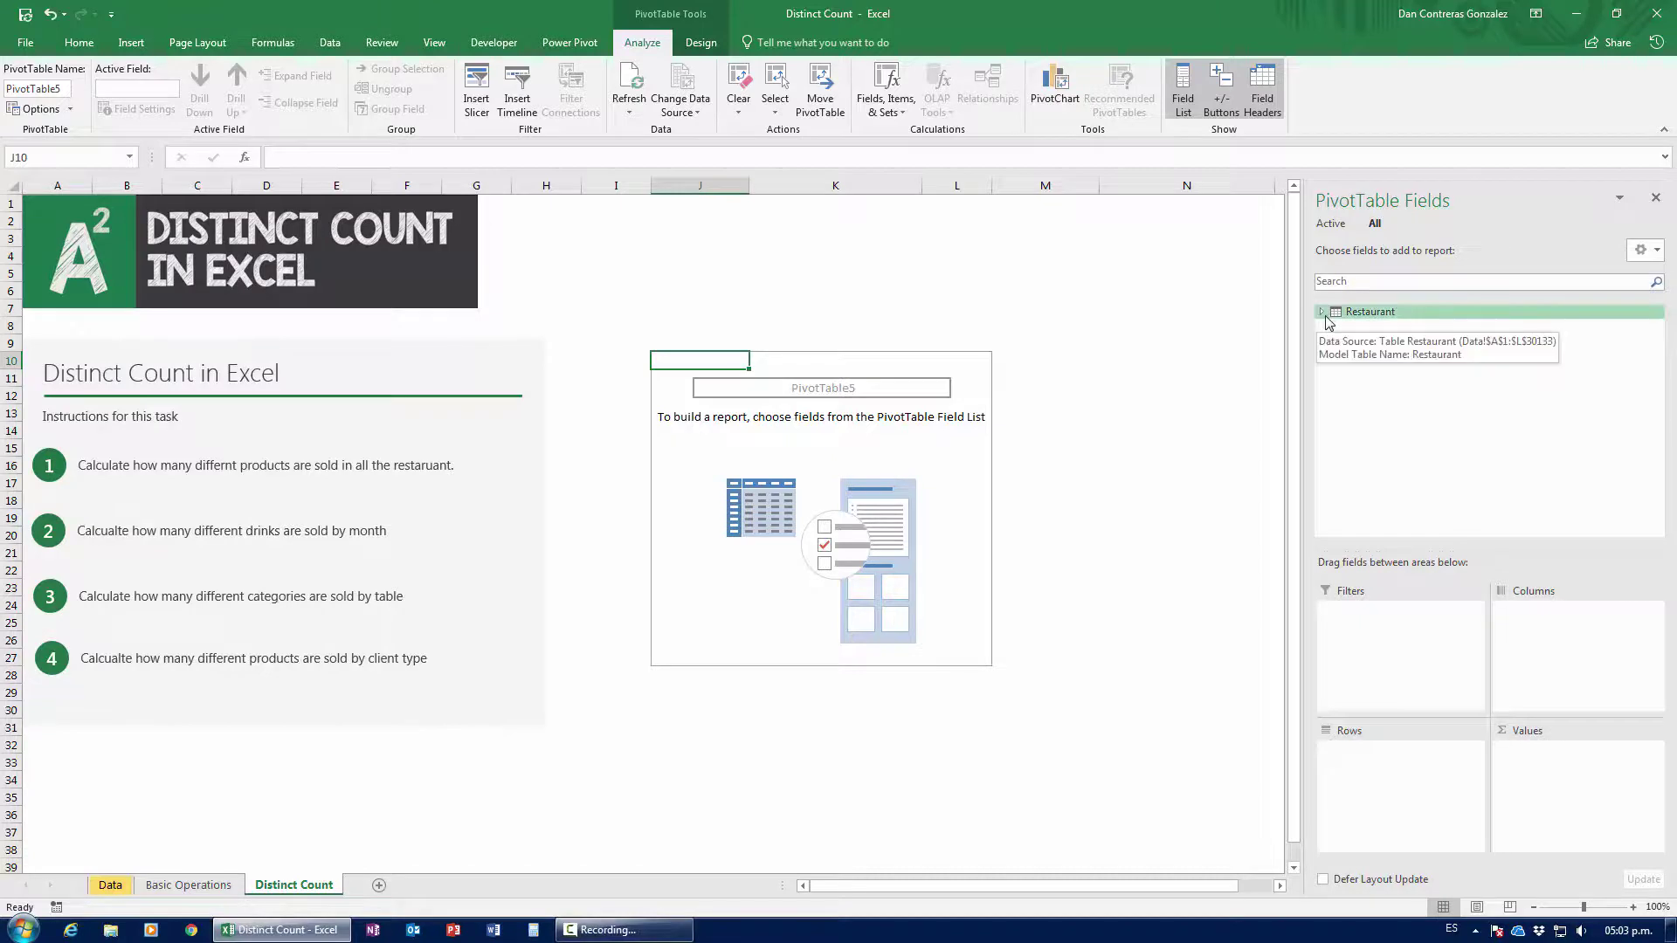
Add the Restaurant table's Product field to the values of the pivot table at J10.
{"action": "left_click", "coordinate": [1323, 315]}
{"action": "scroll", "coordinate": [1454, 385], "scroll_direction": "down", "scroll_amount": 1}
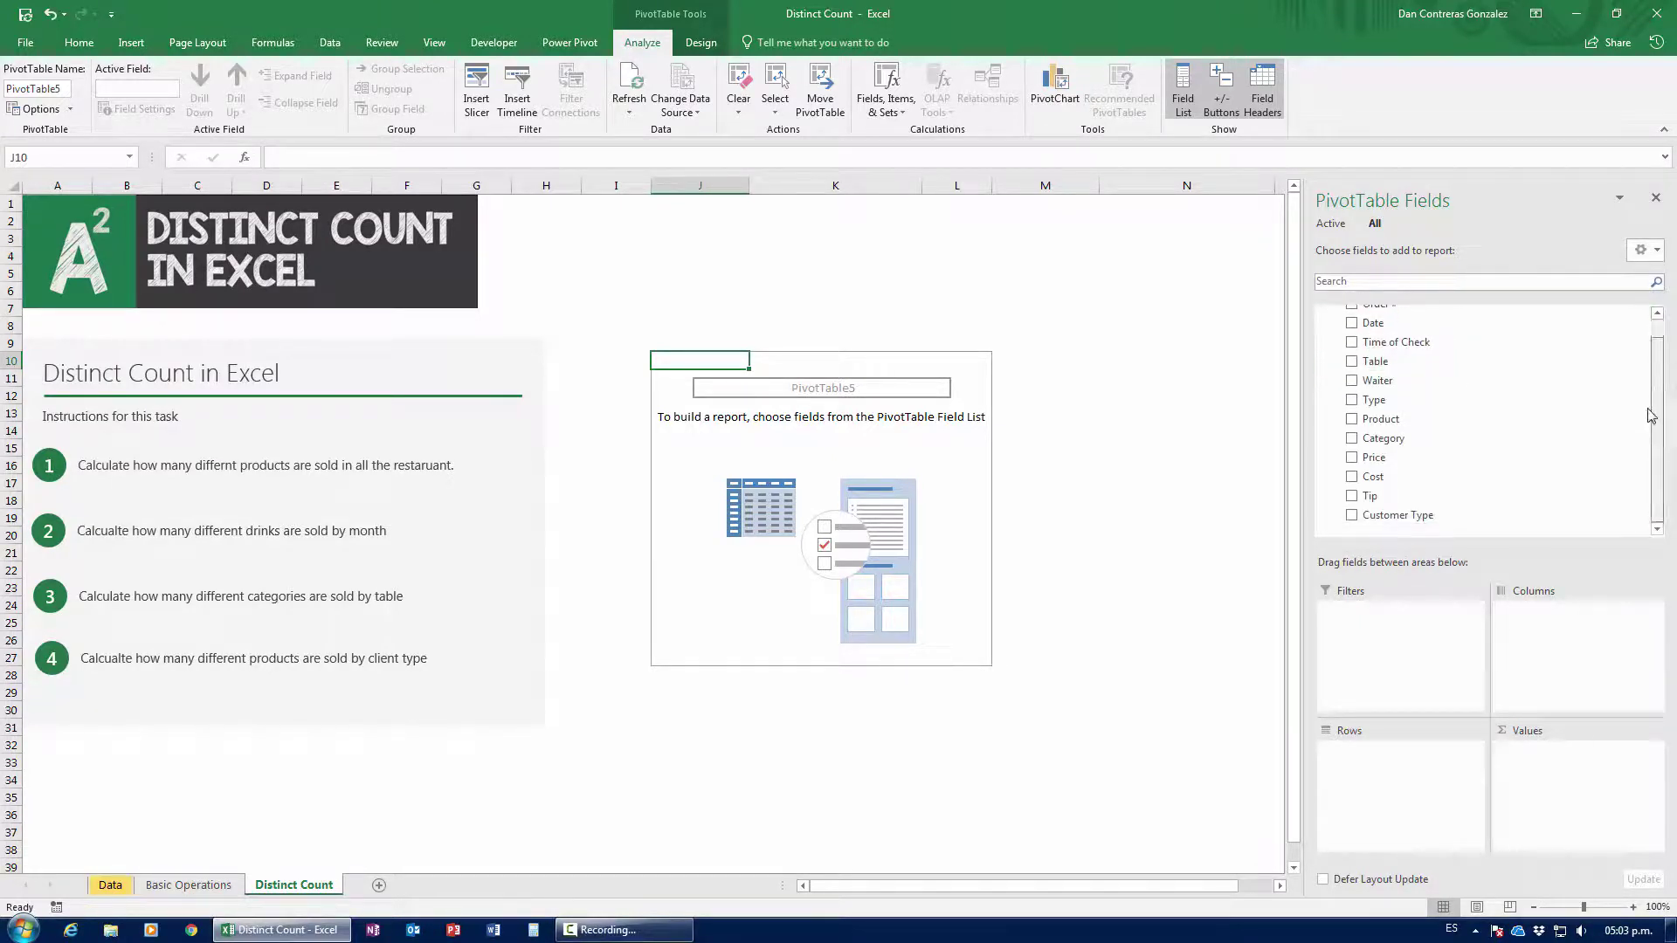
{"action": "left_click_drag", "start_coordinate": [1415, 438], "coordinate": [1542, 769]}
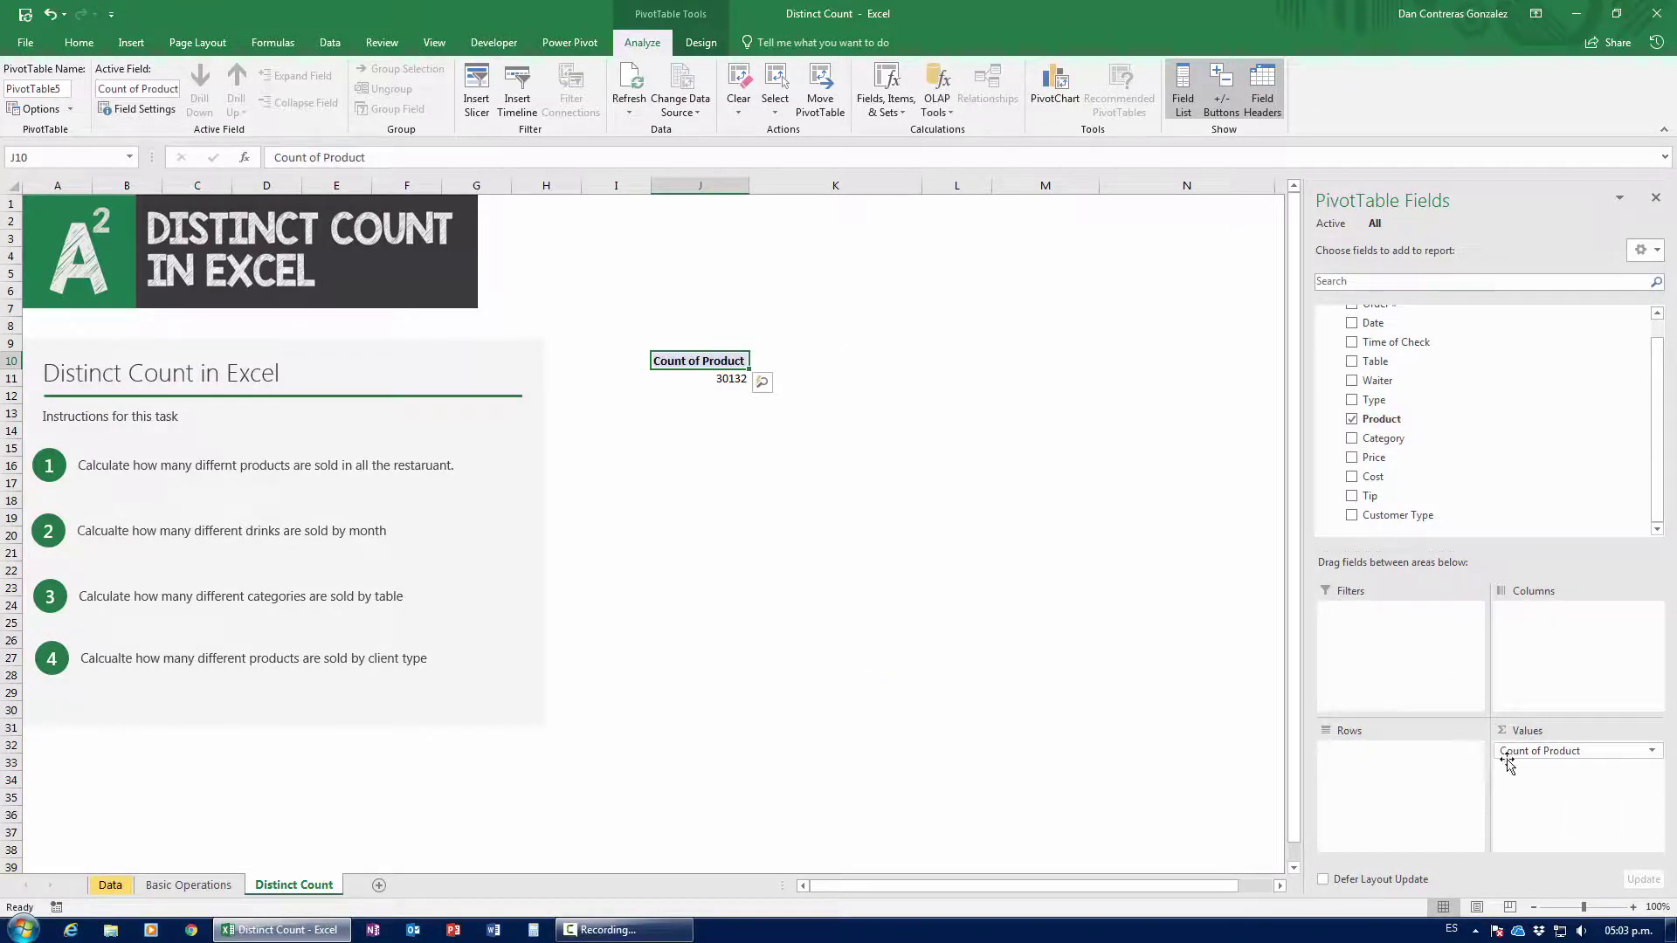
Summarize the Product value field of the pivot table at J10 by Distinct Count.
{"action": "left_click", "coordinate": [1542, 752]}
{"action": "left_click", "coordinate": [1539, 750]}
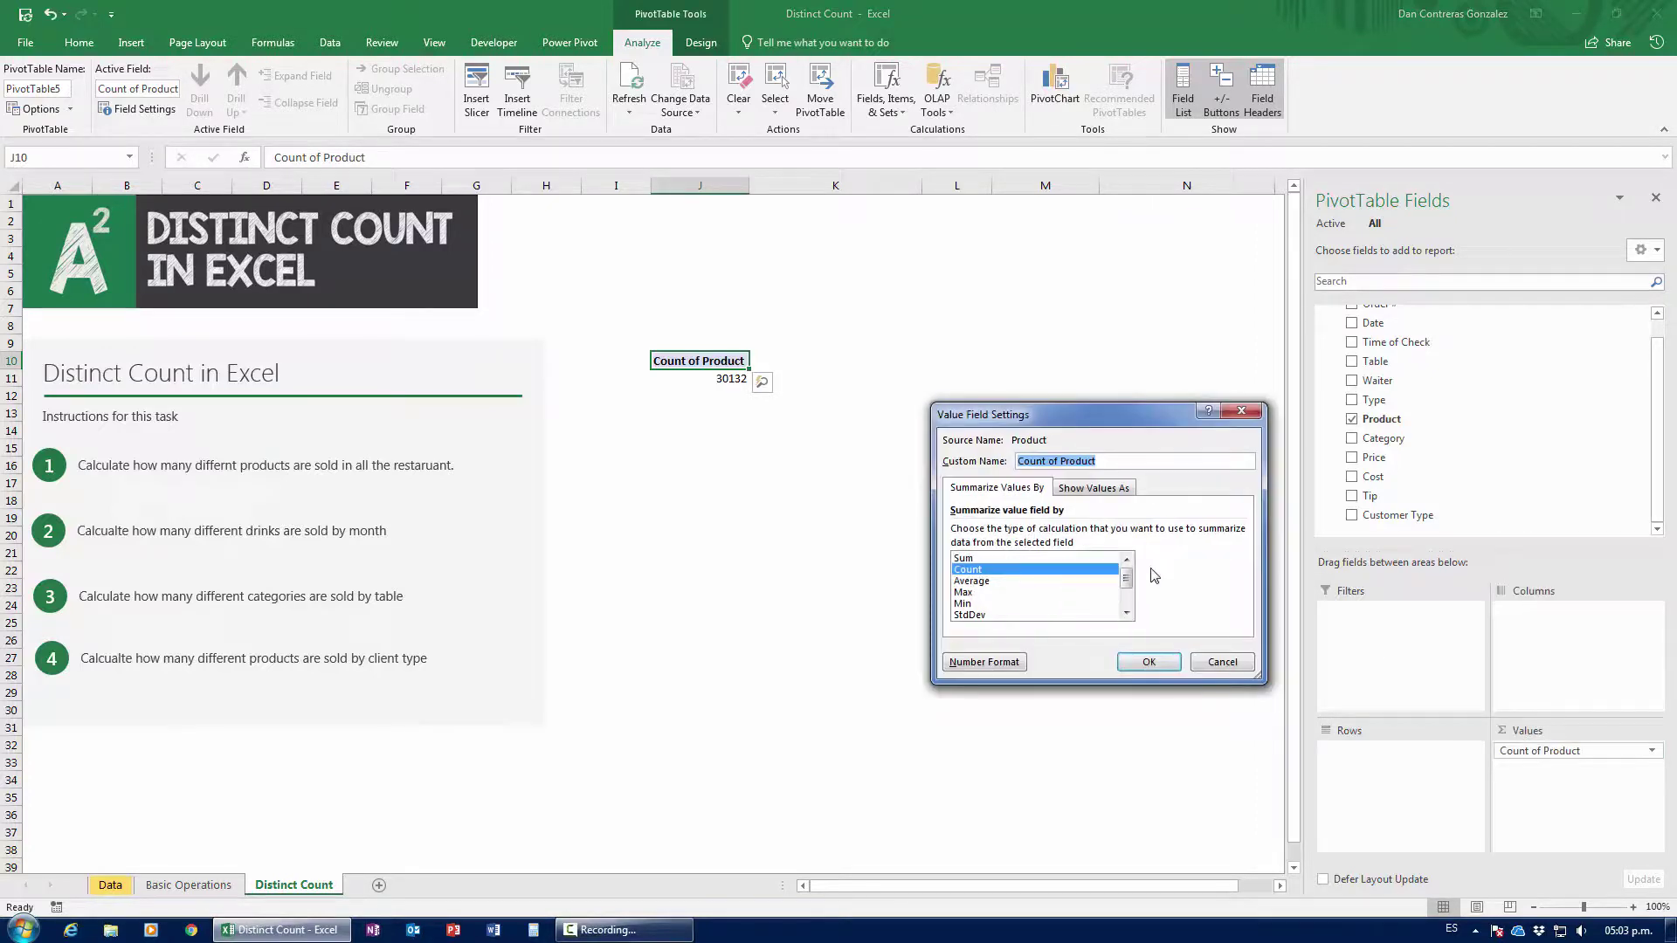
{"action": "scroll", "coordinate": [1128, 573], "scroll_direction": "down", "scroll_amount": 2}
{"action": "left_click", "coordinate": [977, 616]}
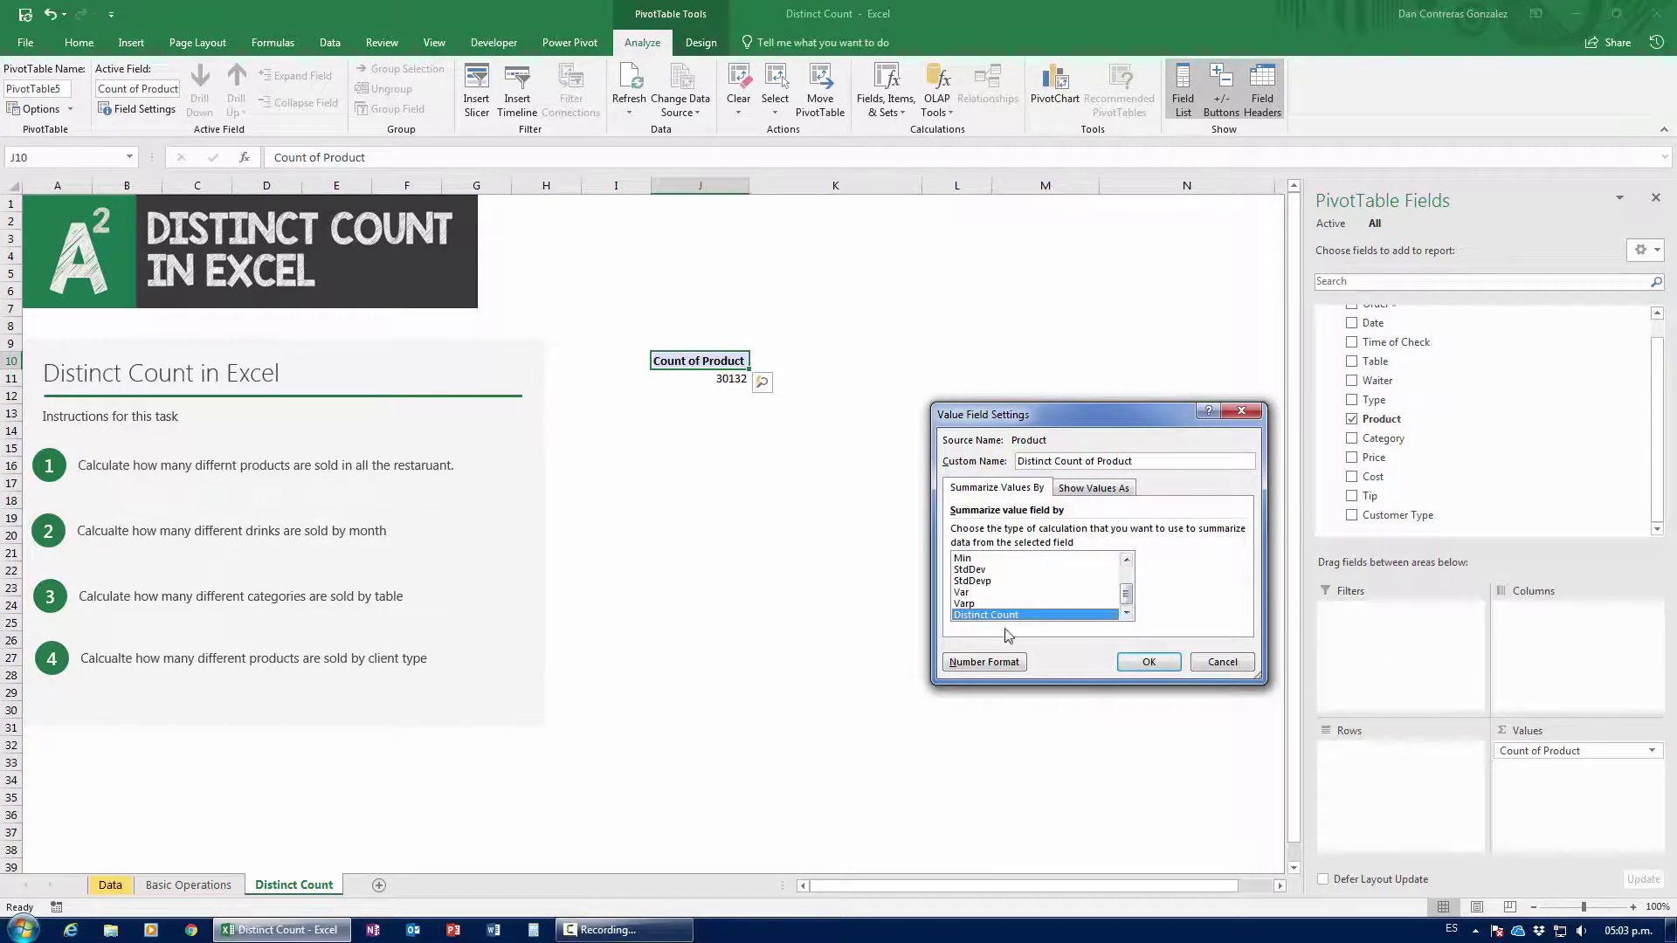
{"action": "left_click", "coordinate": [1149, 664]}
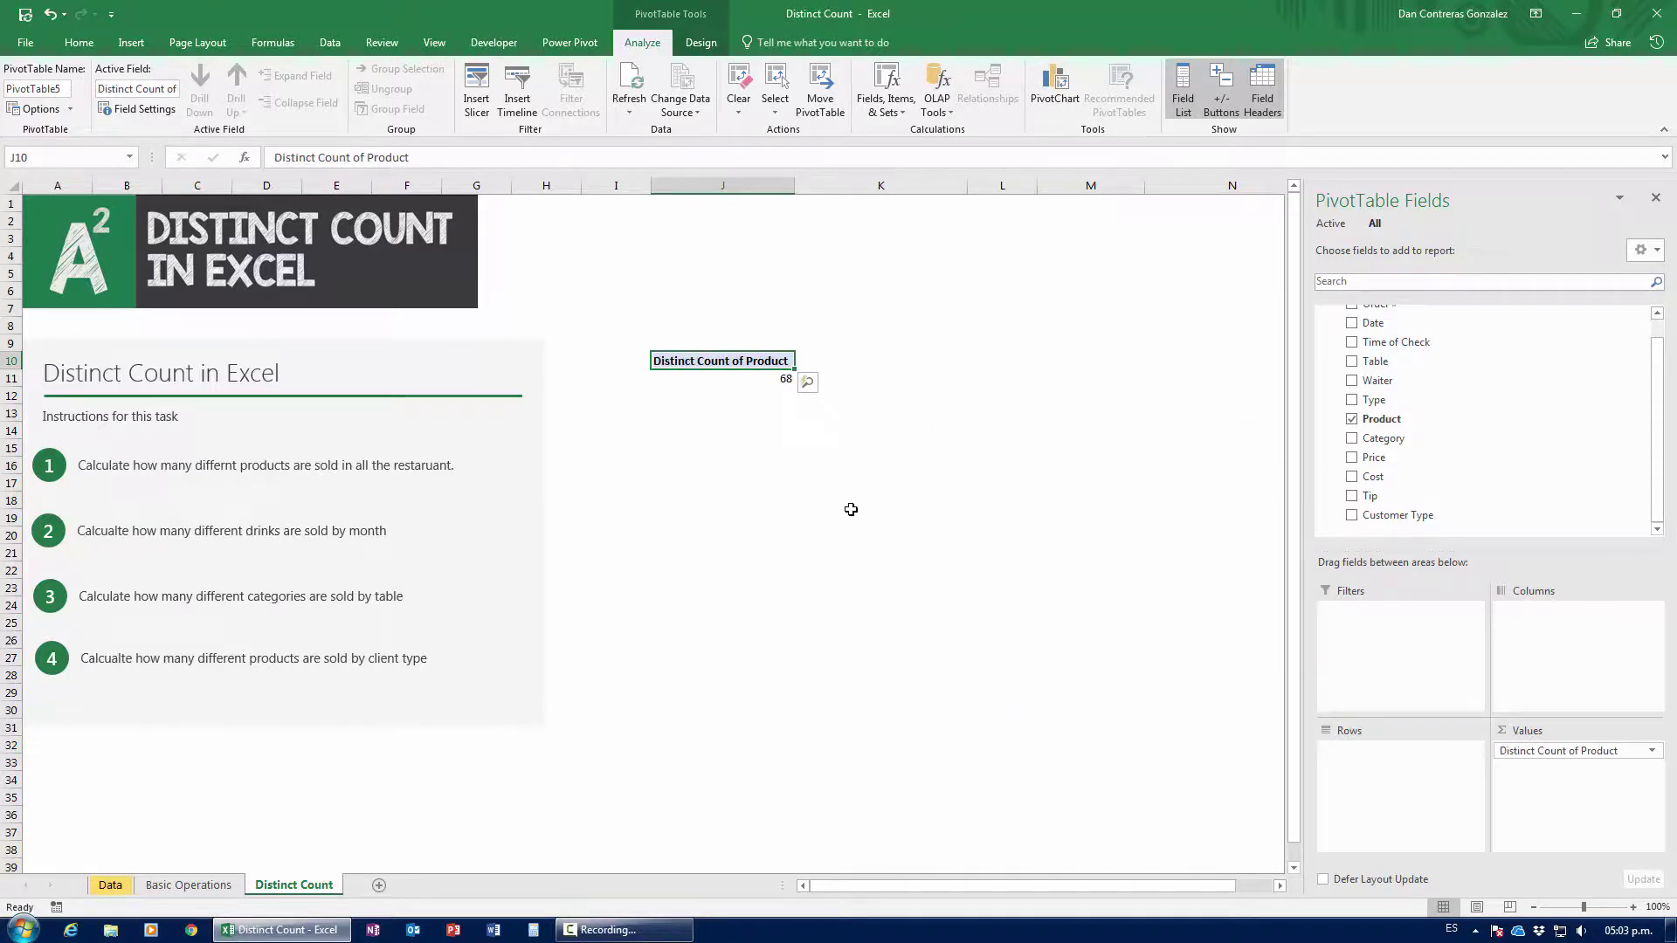
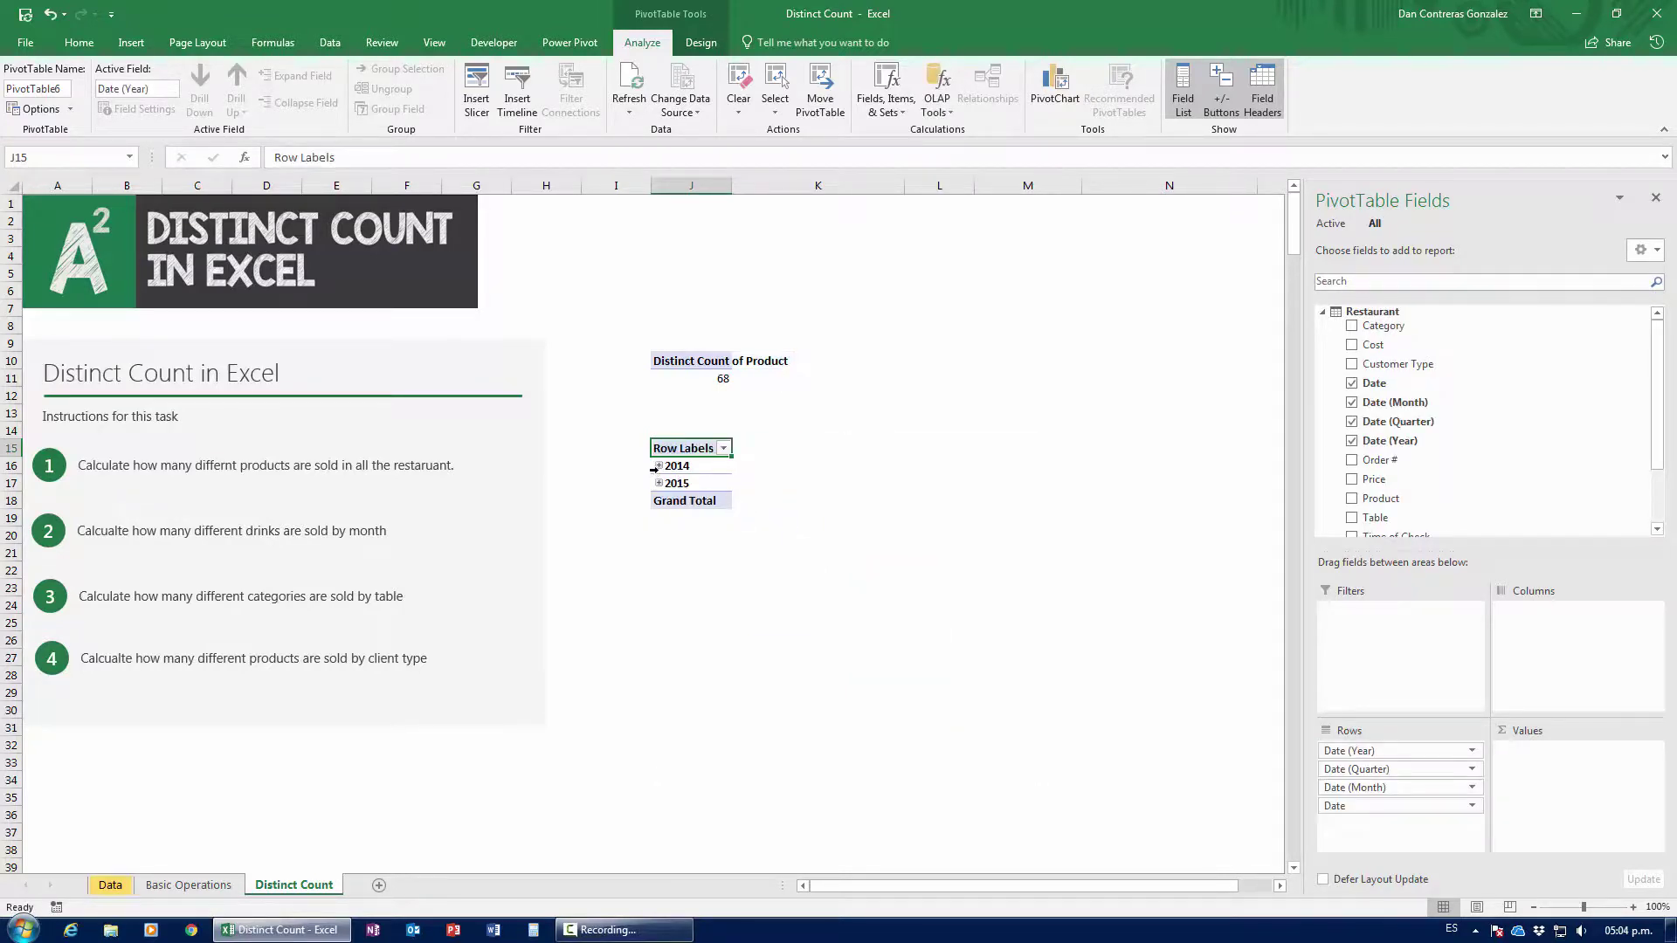
Expand years 2014 and 2015 in the pivot table at J15 and remove Date (Quarter) and Date from its rows.
{"action": "left_click", "coordinate": [664, 472]}
{"action": "left_click", "coordinate": [659, 466]}
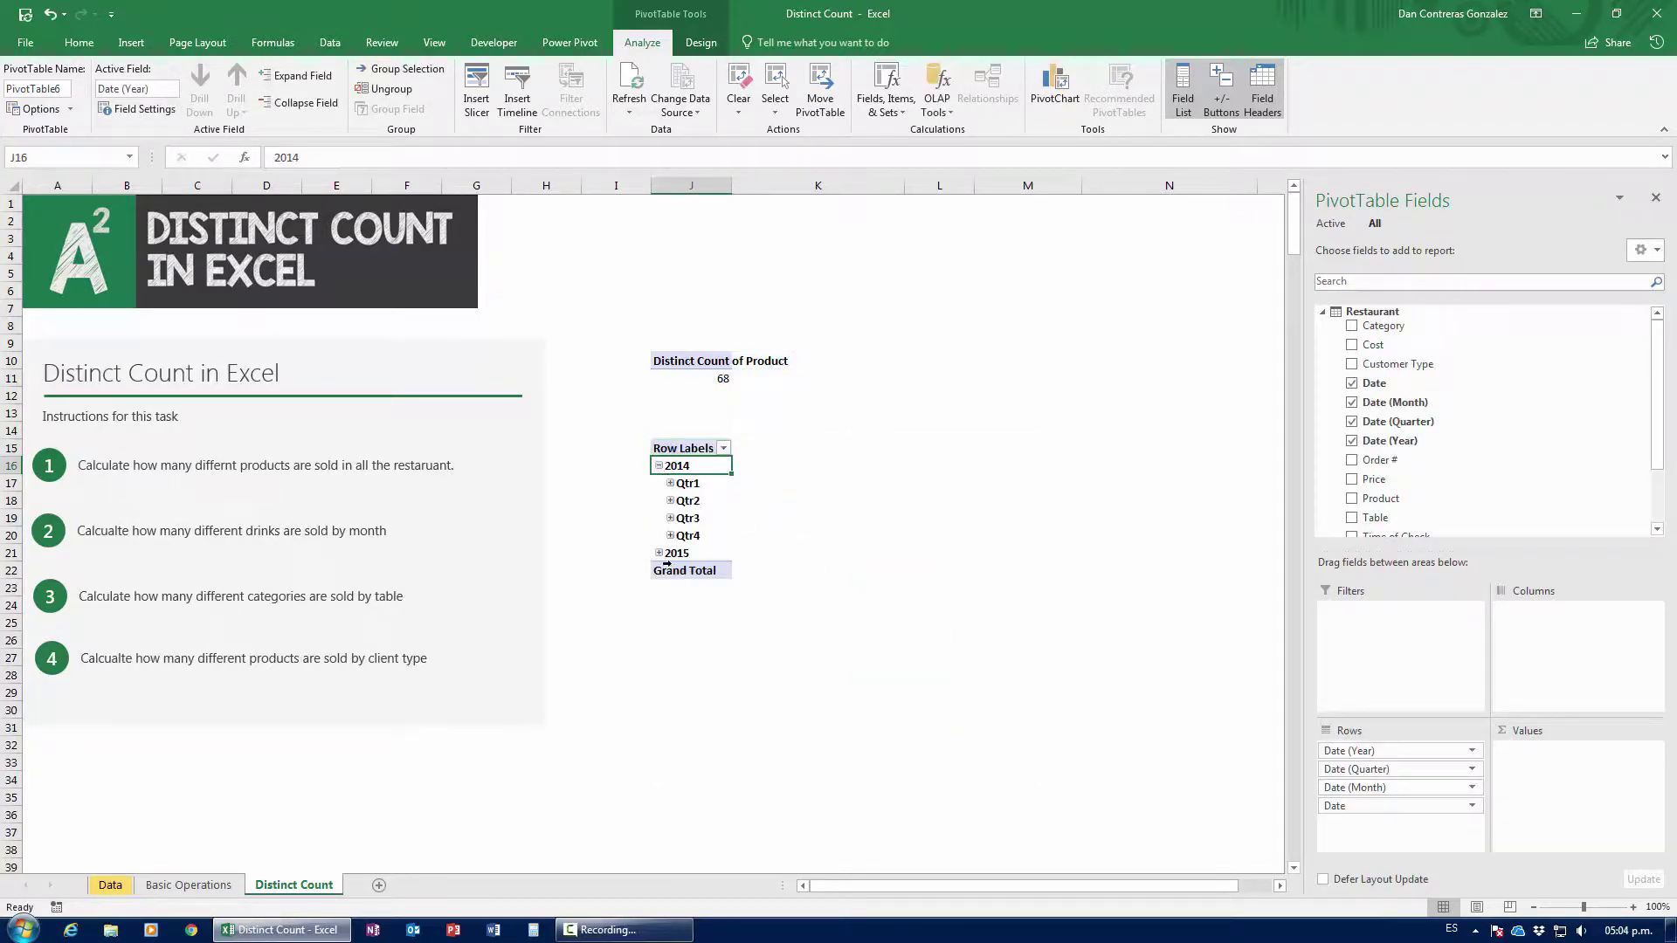
{"action": "left_click", "coordinate": [657, 560]}
{"action": "left_click_drag", "start_coordinate": [1363, 769], "coordinate": [967, 634]}
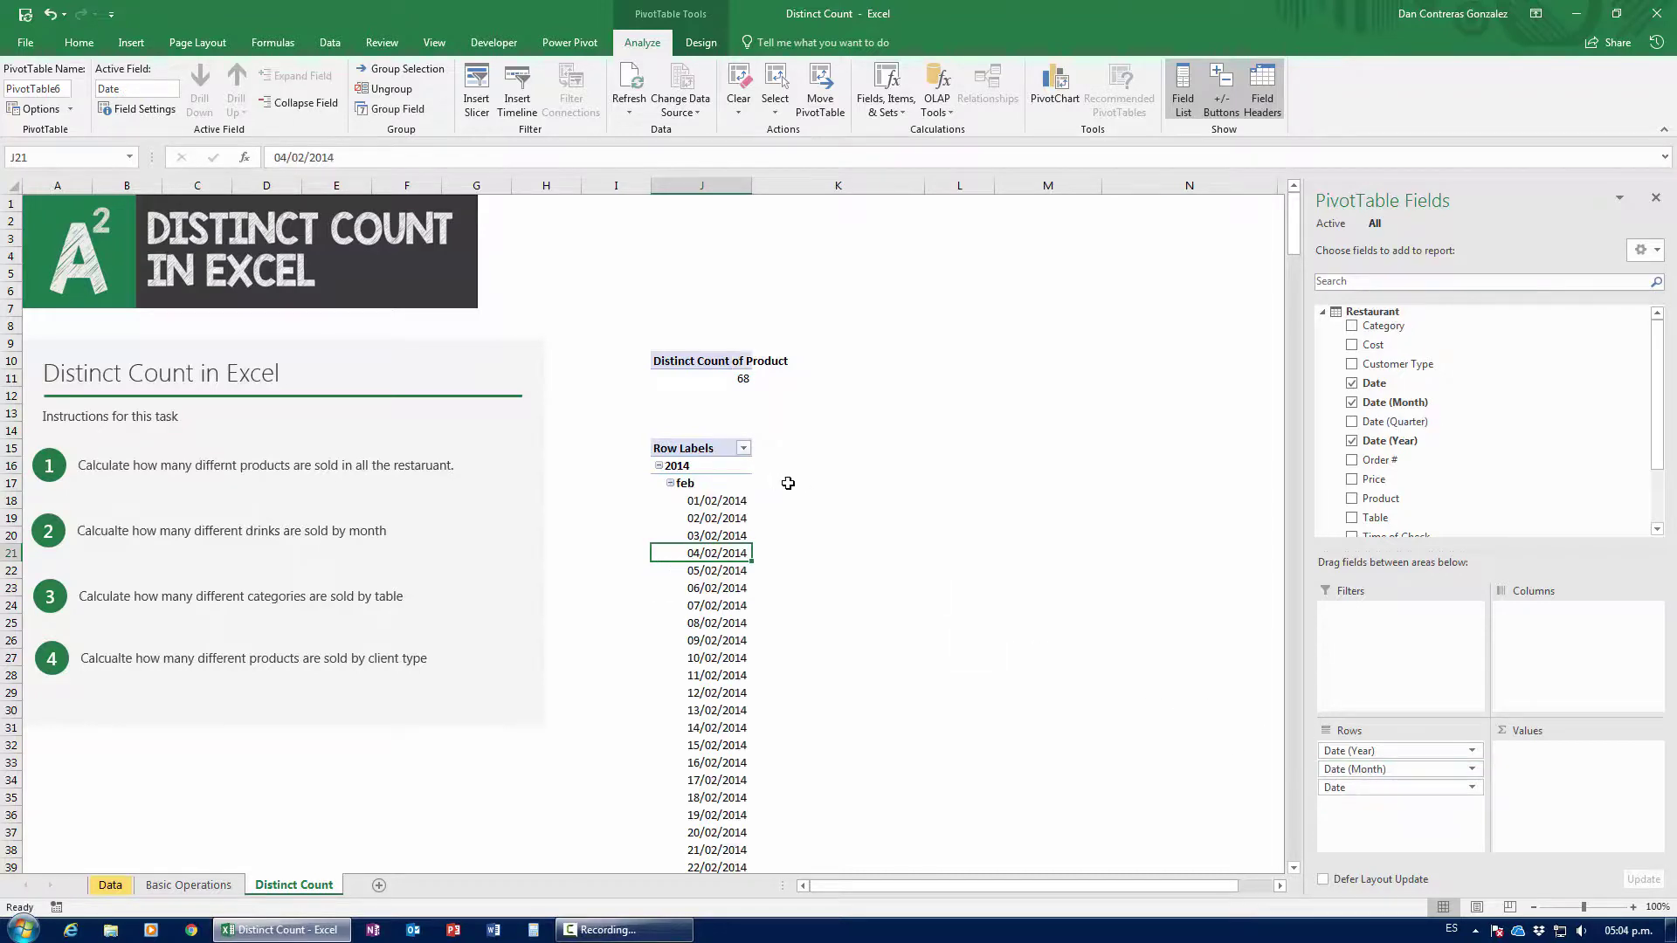
{"action": "left_click_drag", "start_coordinate": [1329, 786], "coordinate": [955, 690]}
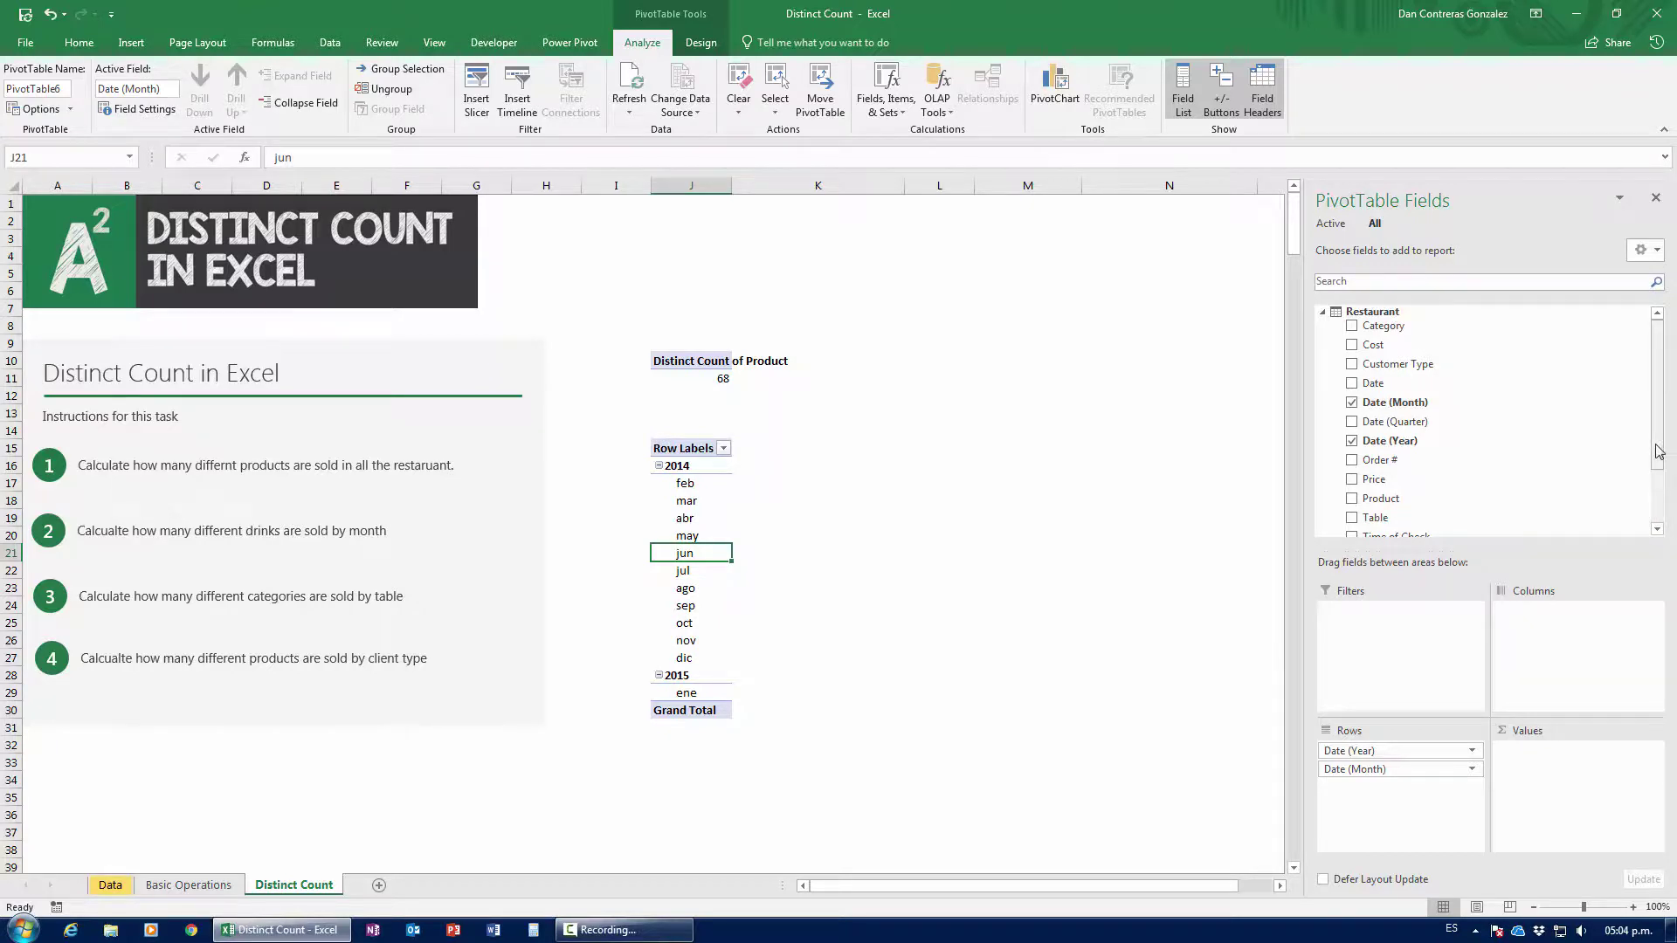
Add Product to the values and Type to the filters of the pivot table grouped by year and month.
{"action": "mouse_move", "coordinate": [1659, 452]}
{"action": "left_mouse_down"}
{"action": "mouse_move", "coordinate": [1664, 517]}
{"action": "mouse_move", "coordinate": [1667, 478]}
{"action": "left_mouse_up"}
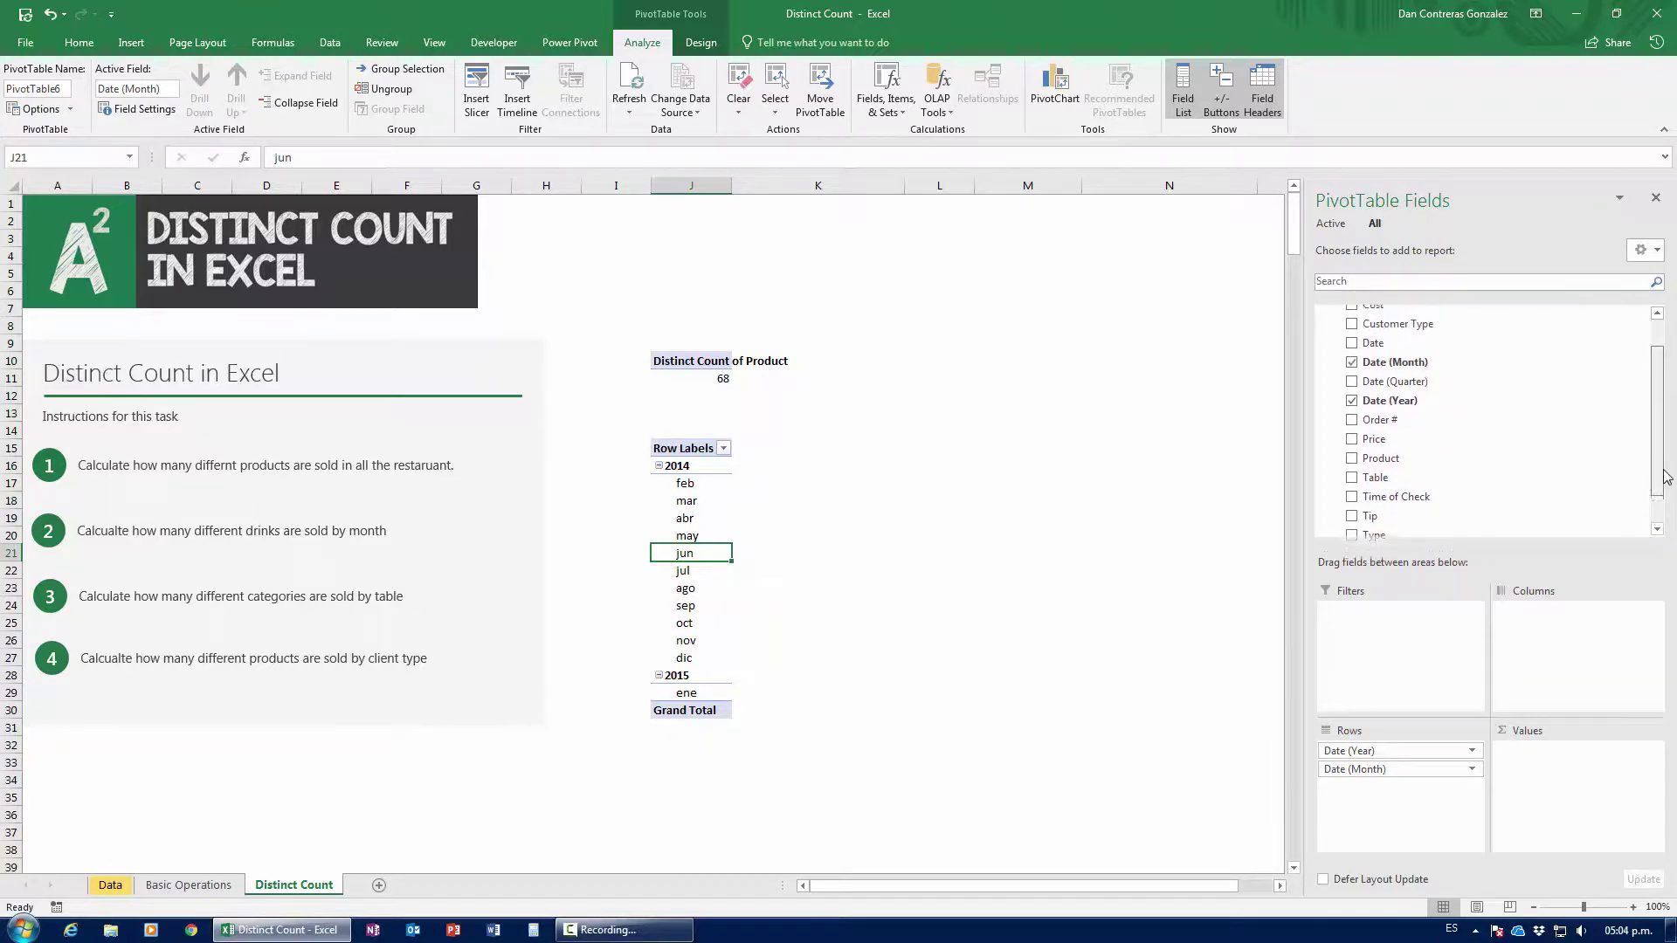
{"action": "left_click_drag", "start_coordinate": [1471, 461], "coordinate": [1585, 778]}
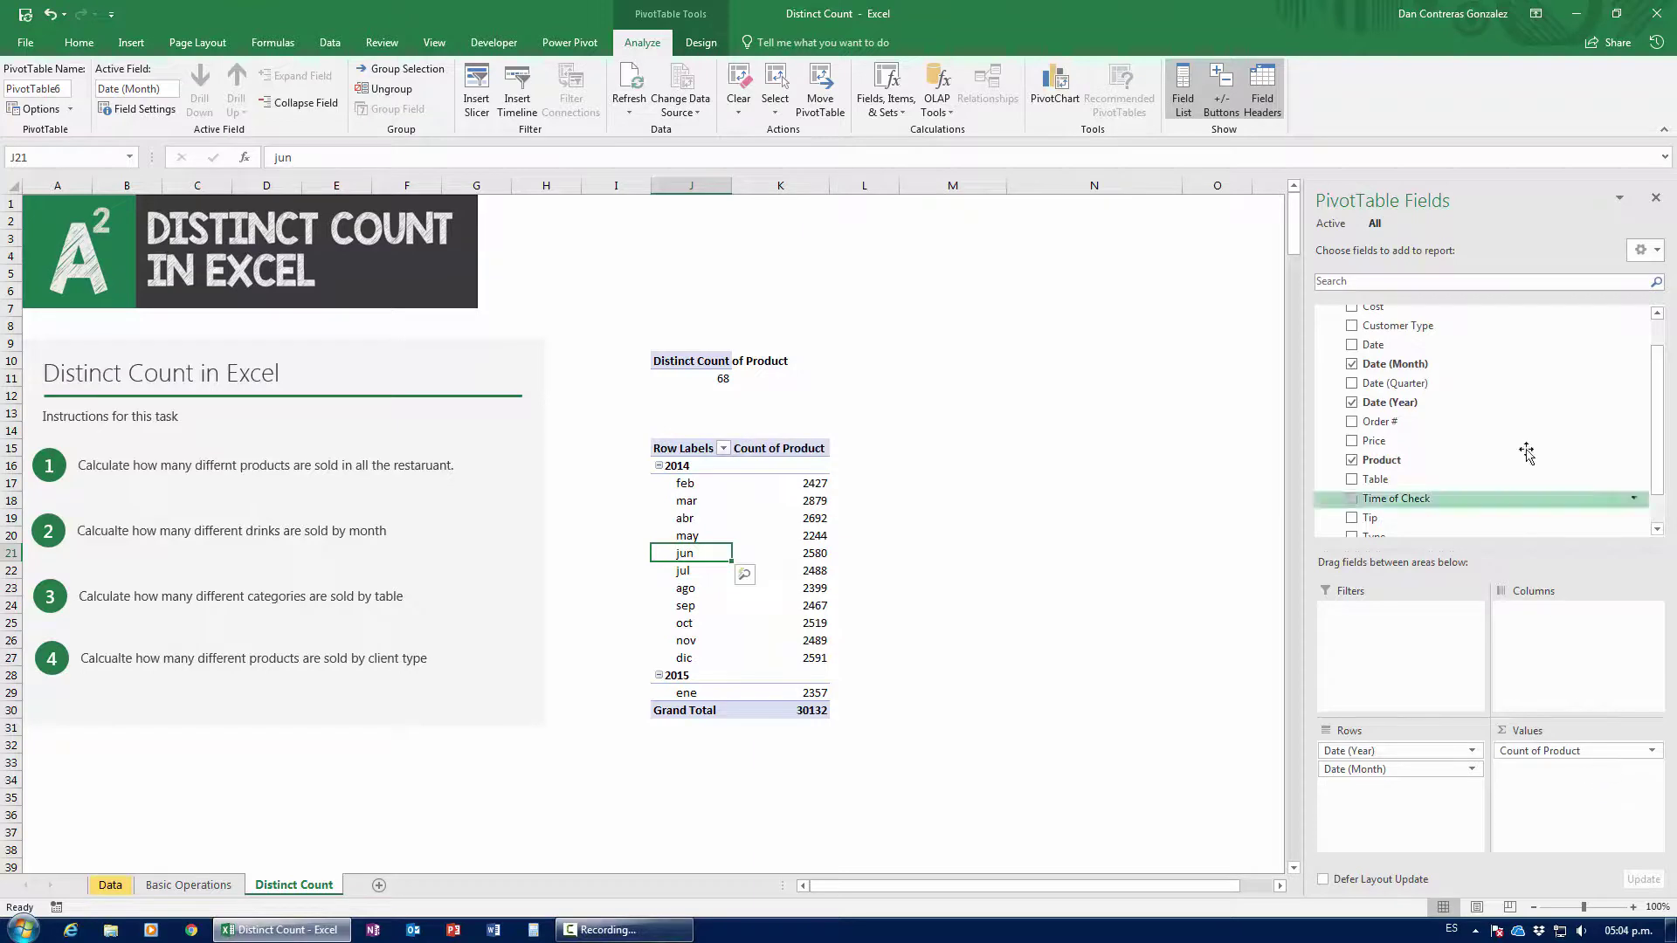
{"action": "scroll", "coordinate": [1615, 385], "scroll_direction": "up", "scroll_amount": 2}
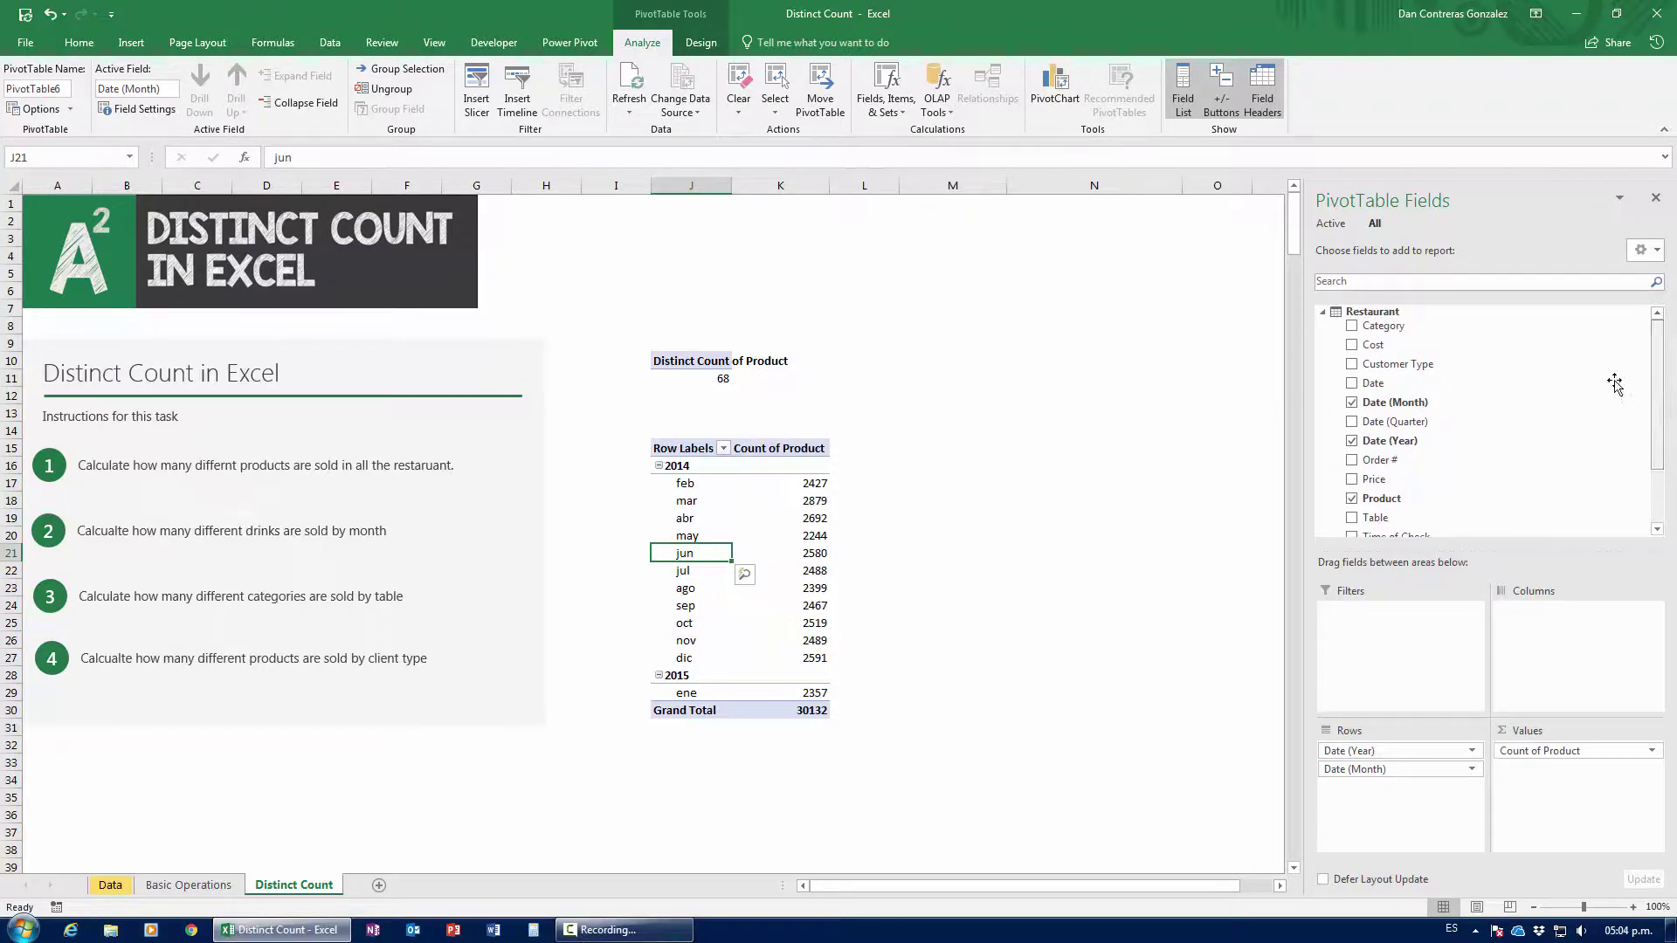
{"action": "scroll", "coordinate": [1640, 507], "scroll_direction": "down", "scroll_amount": 2}
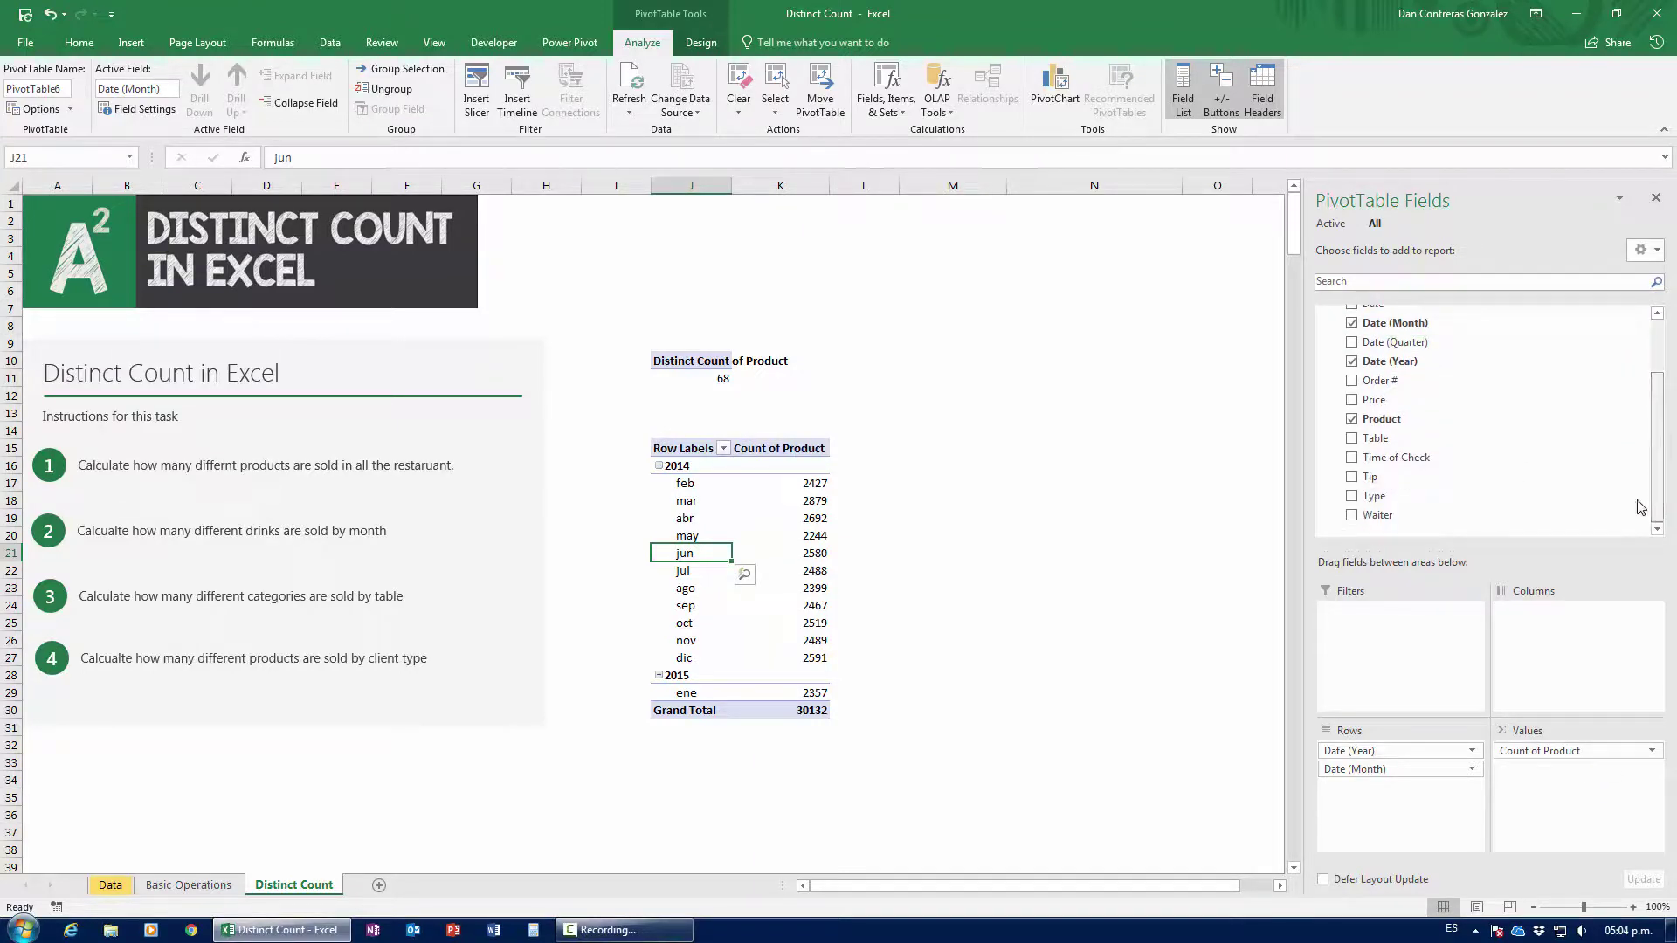
{"action": "left_click_drag", "start_coordinate": [1374, 495], "coordinate": [1396, 695]}
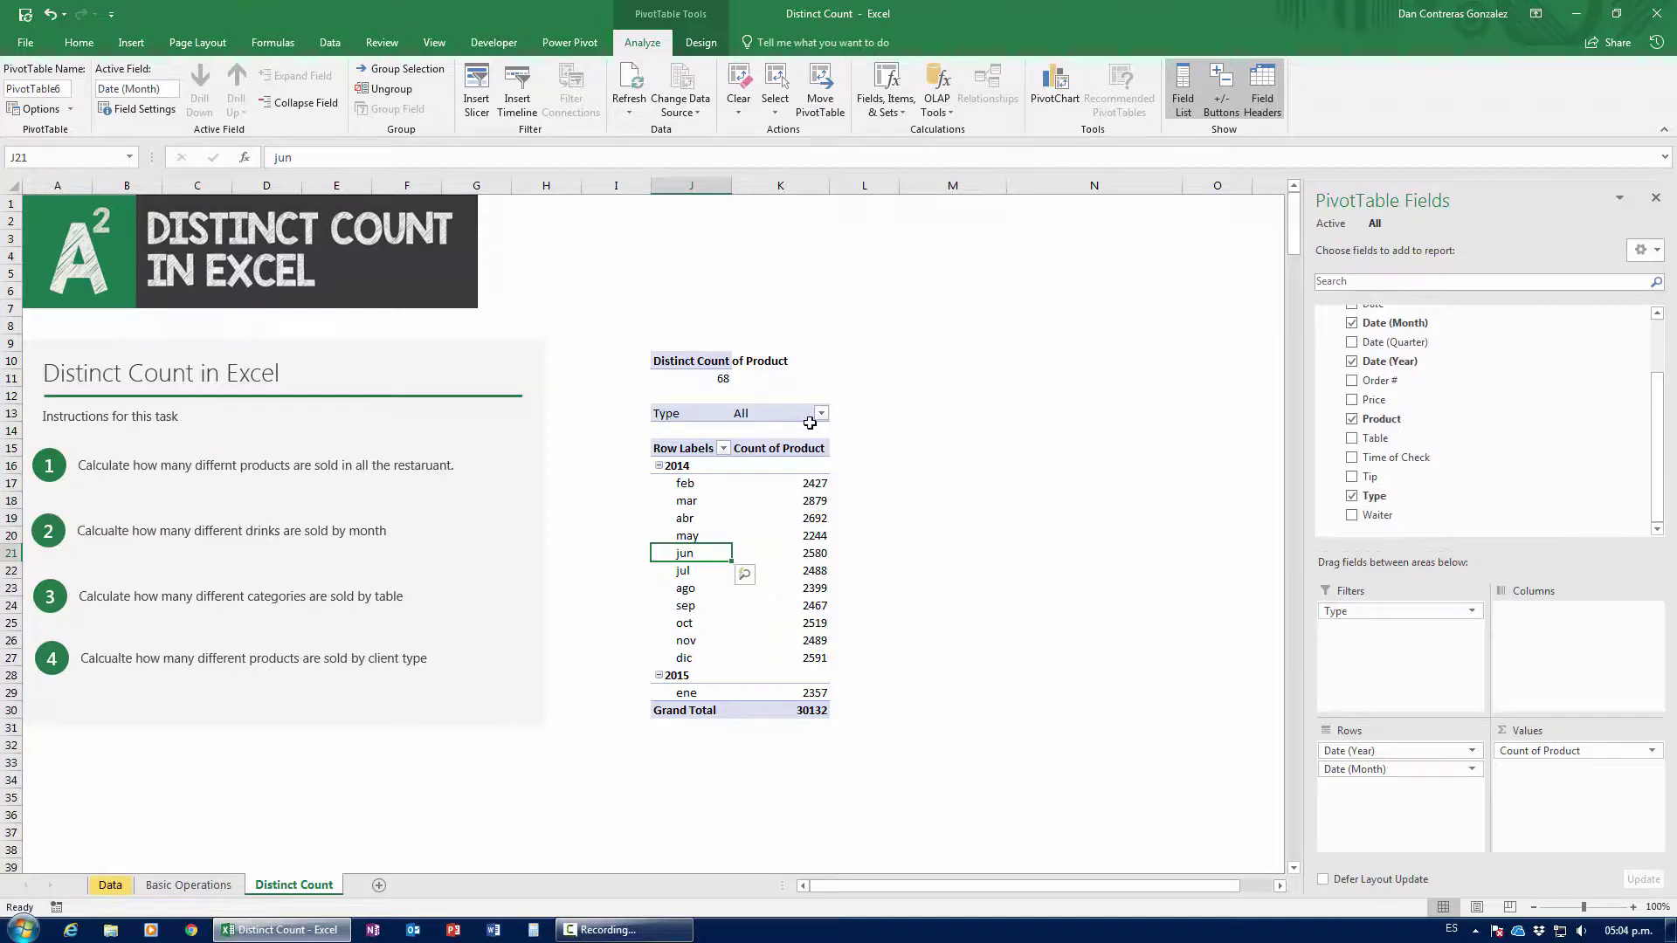
Filter the monthly pivot table by Type to show only Drink.
{"action": "left_click", "coordinate": [821, 414]}
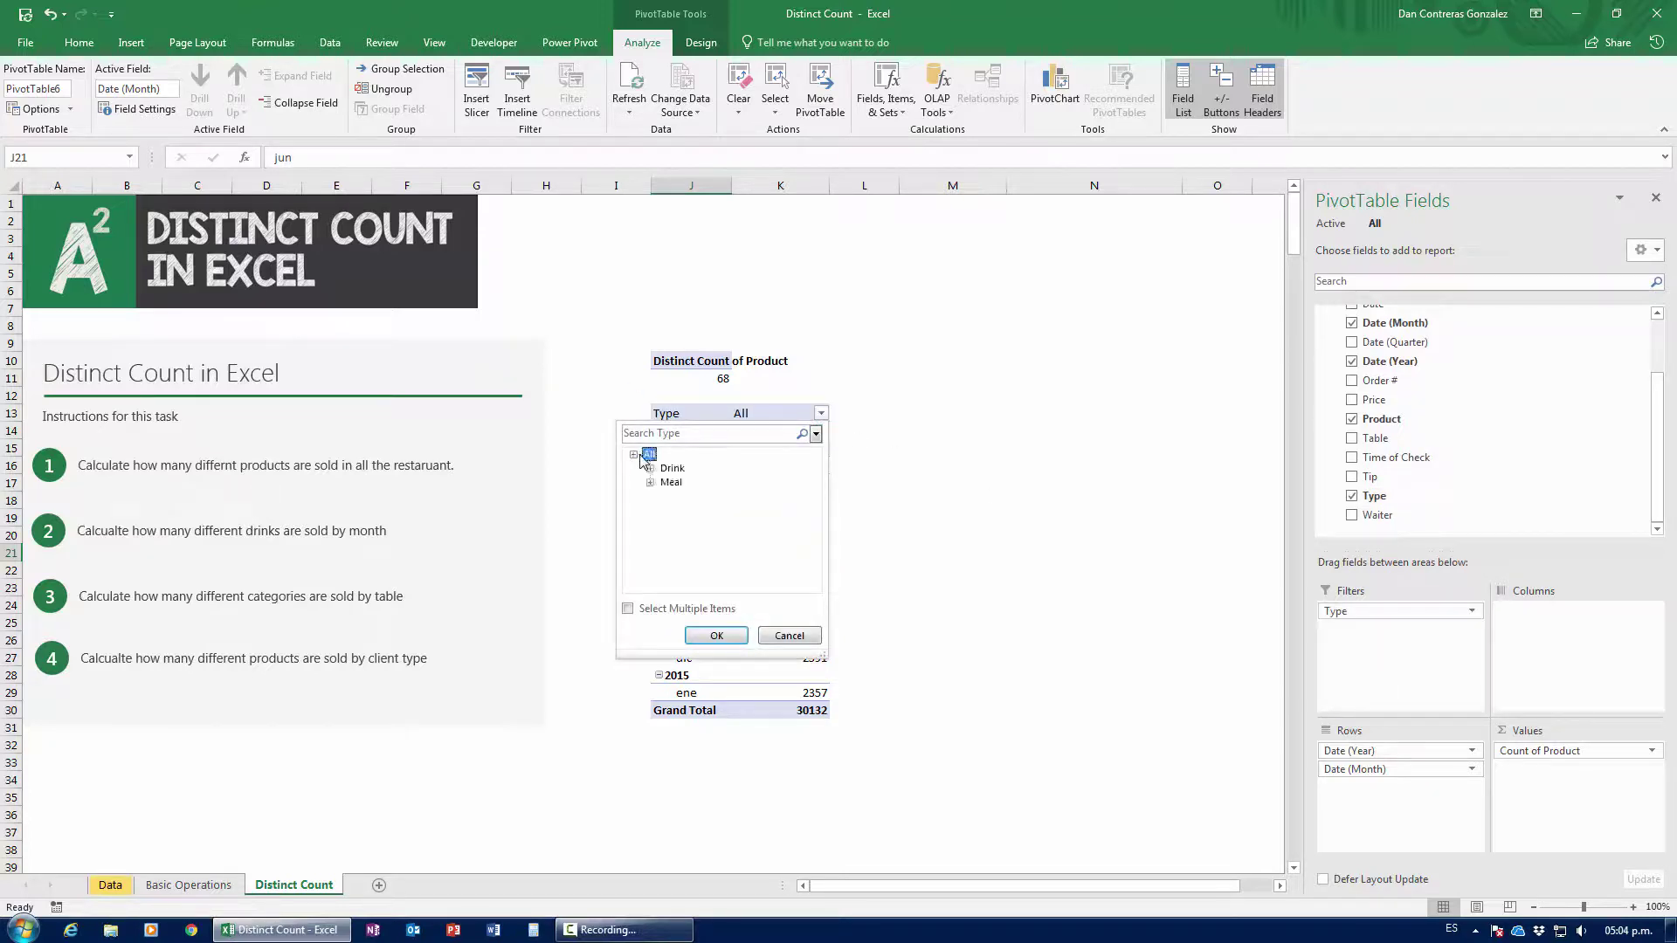
{"action": "left_click", "coordinate": [673, 468]}
{"action": "left_click", "coordinate": [716, 636]}
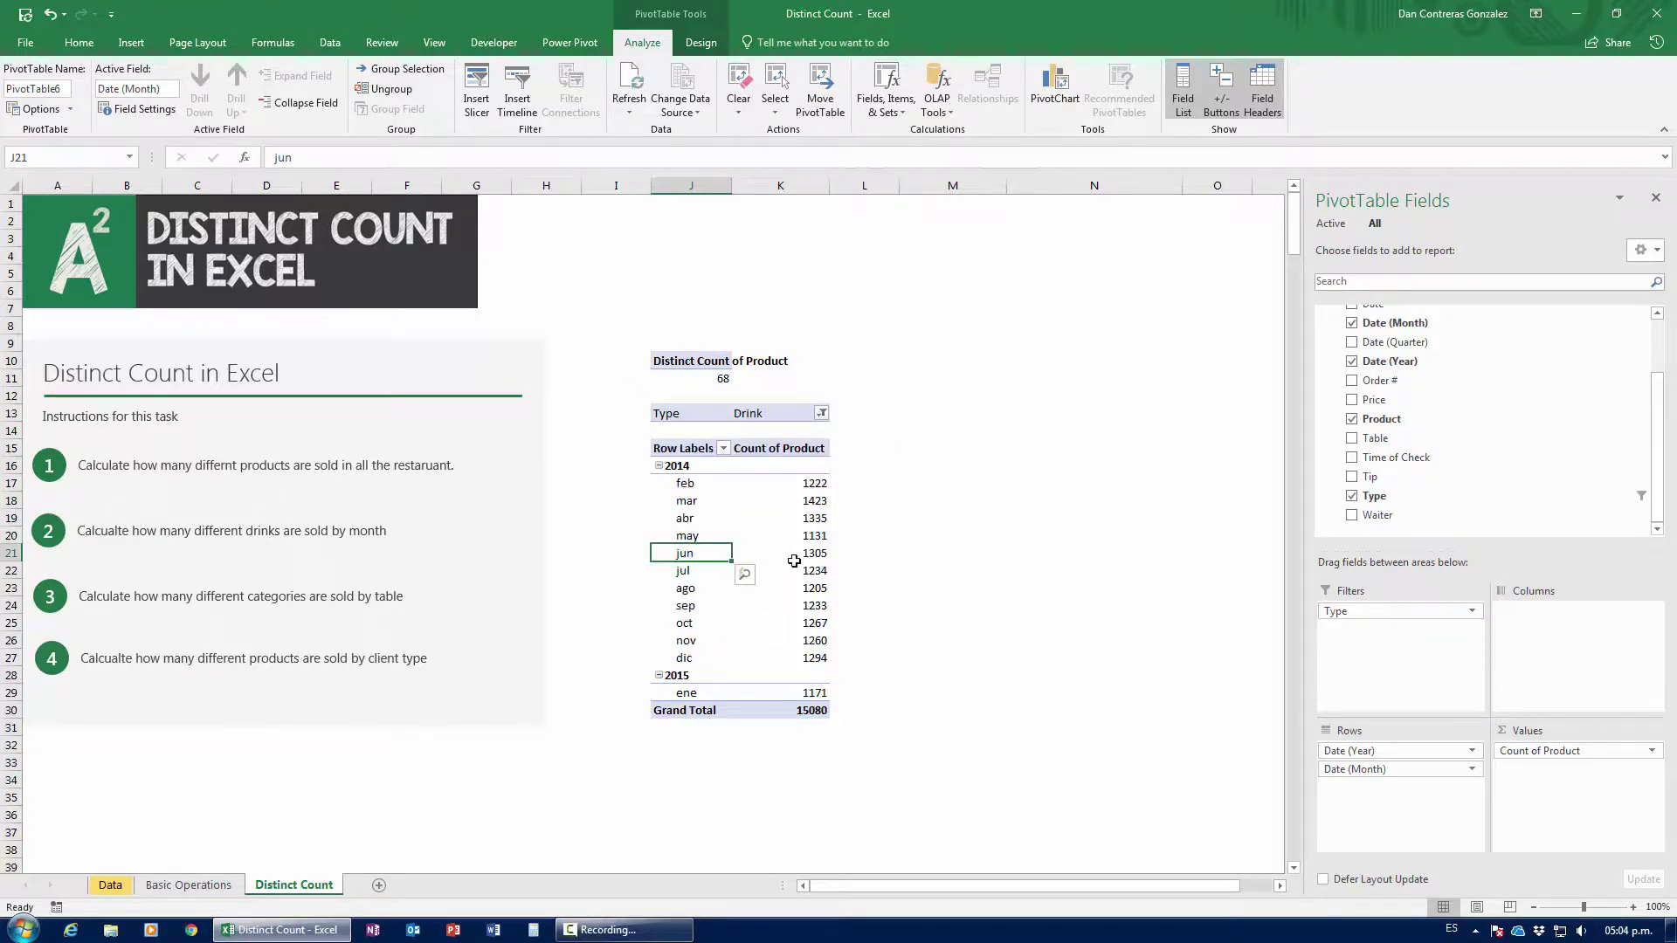
Summarize the monthly pivot table's Product value field by Distinct Count.
{"action": "left_click", "coordinate": [1599, 753]}
{"action": "left_click", "coordinate": [1572, 731]}
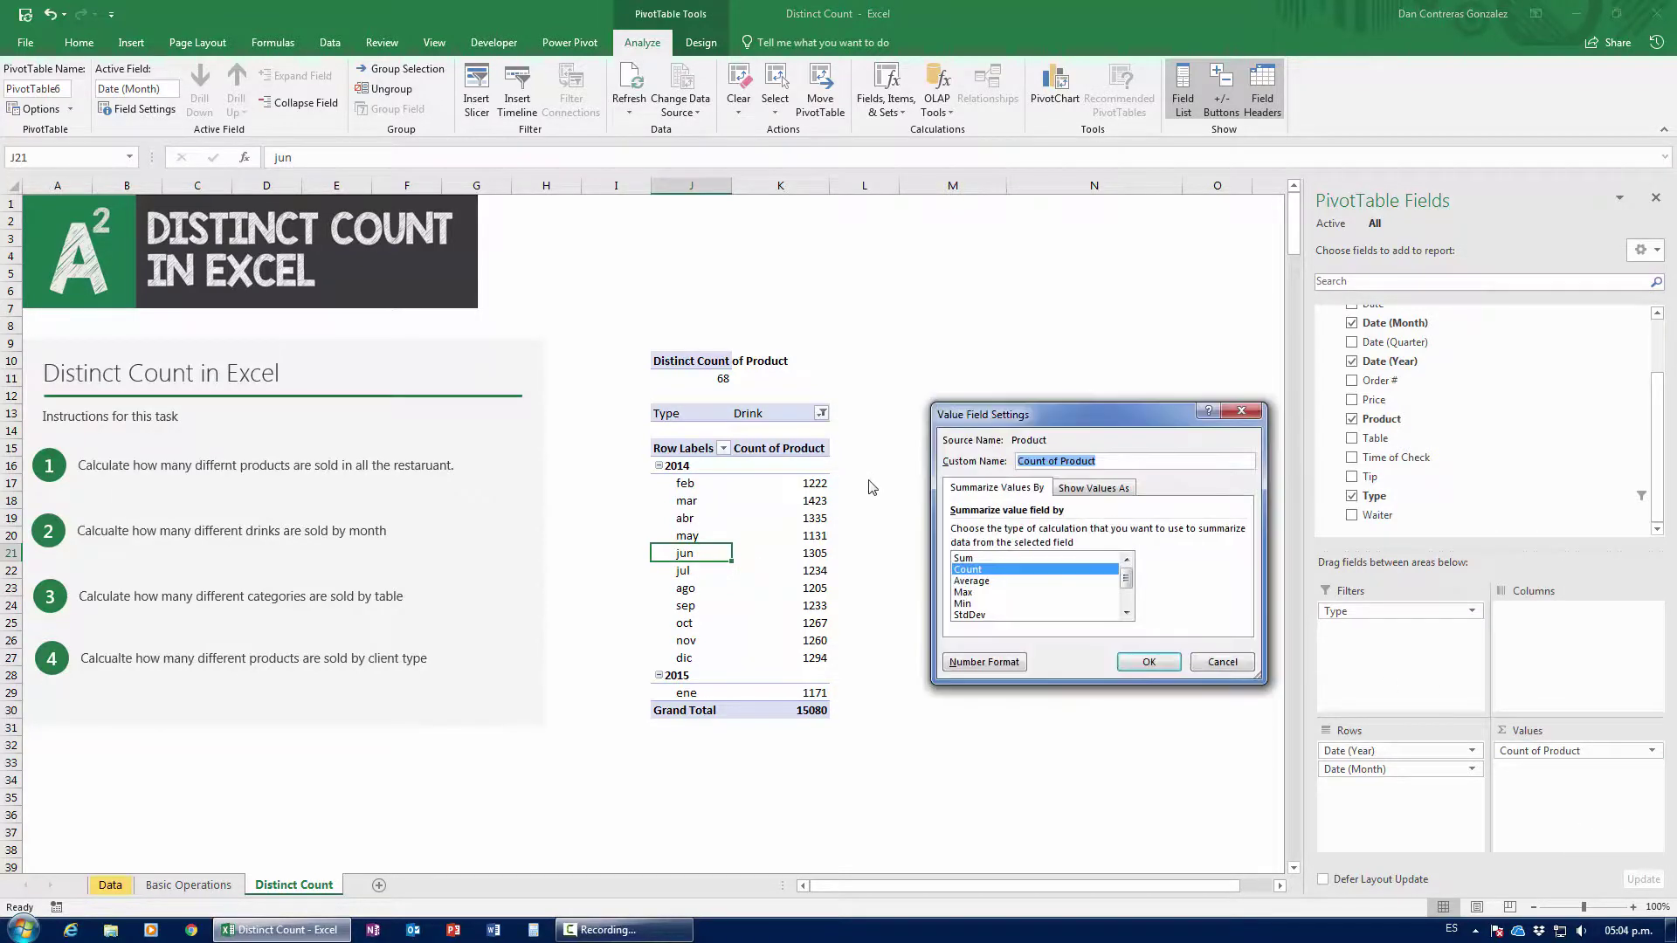
{"action": "scroll", "coordinate": [1030, 603], "scroll_direction": "down", "scroll_amount": 2}
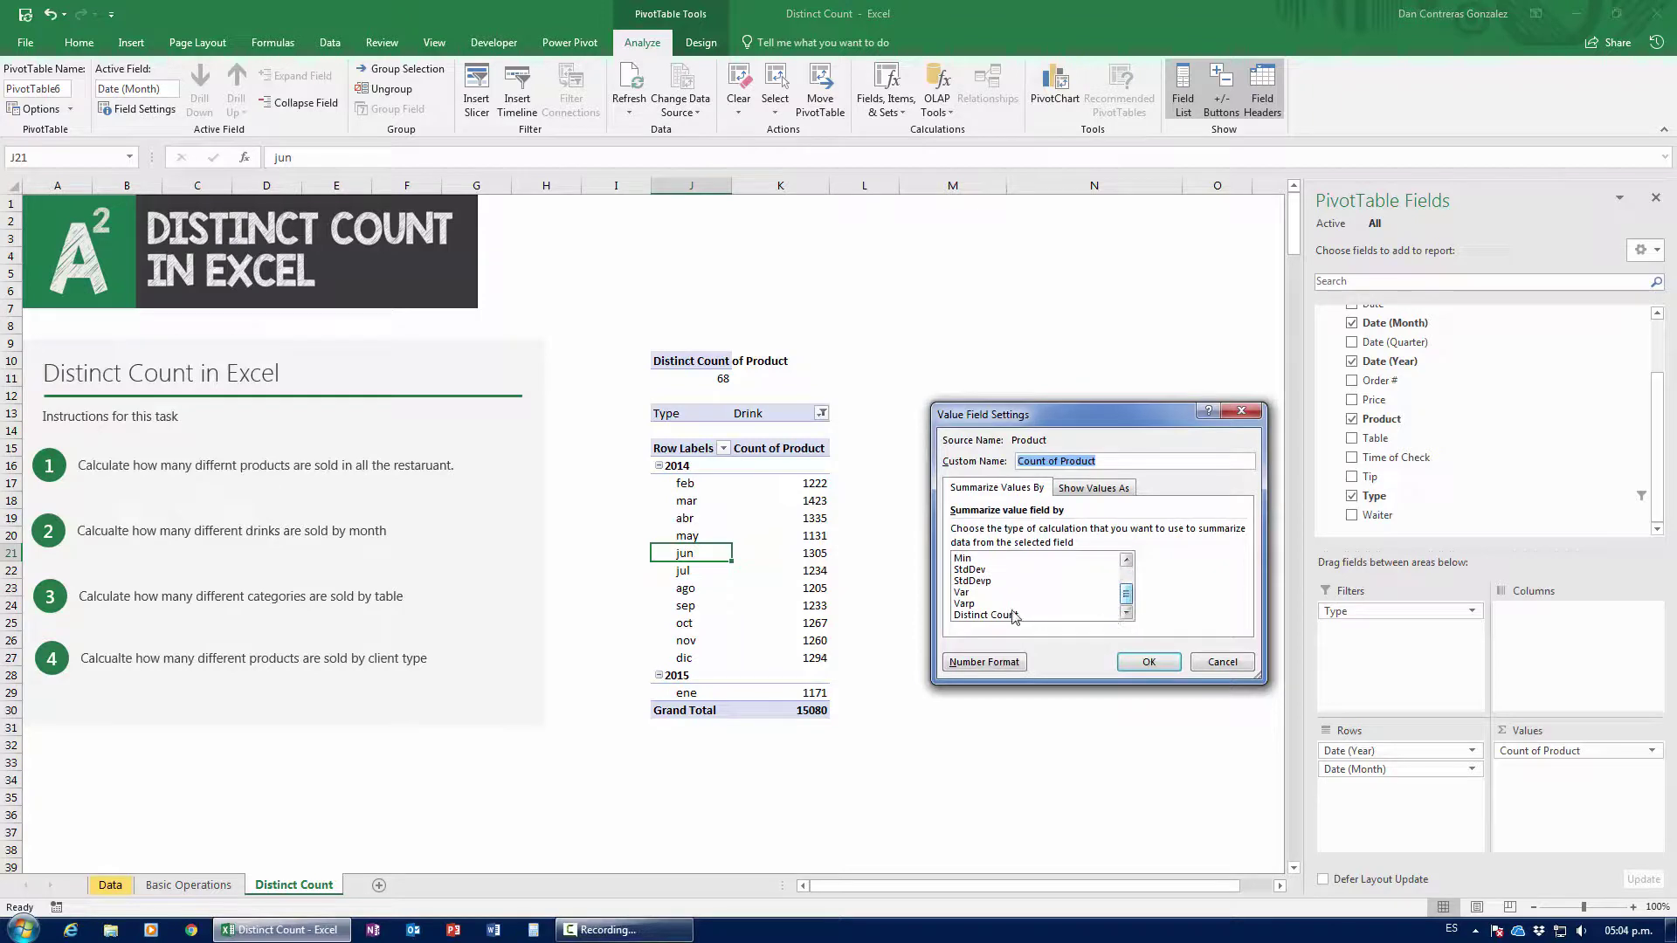
{"action": "left_click", "coordinate": [982, 615]}
{"action": "left_click", "coordinate": [1148, 661]}
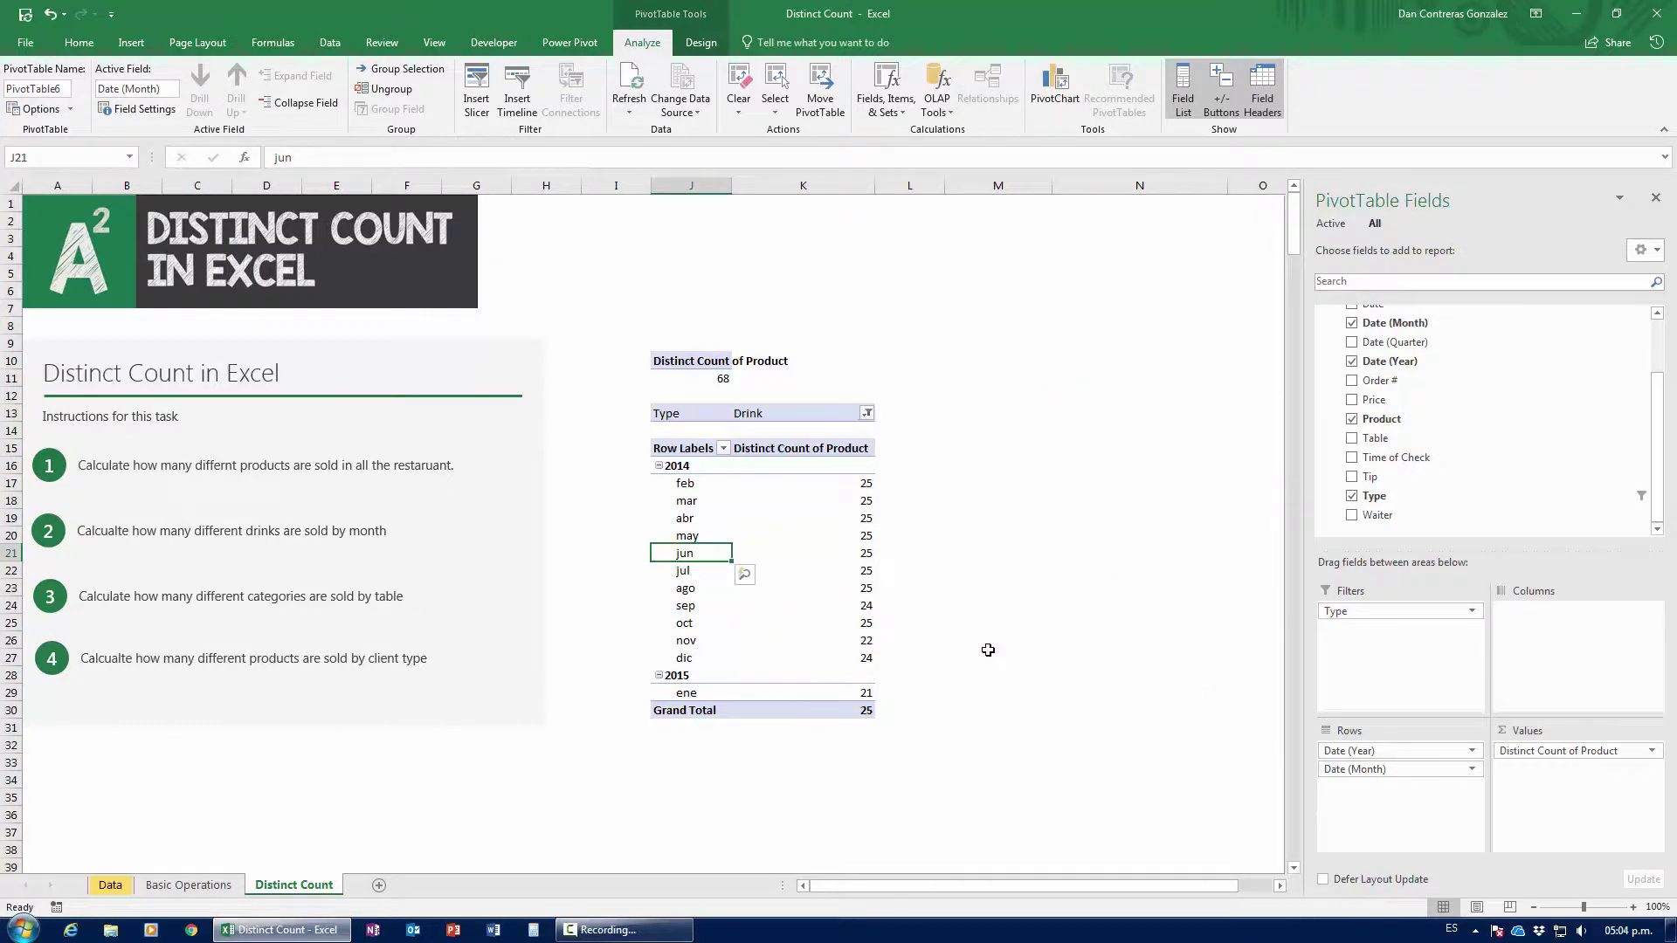
{"action": "left_click", "coordinate": [972, 595]}
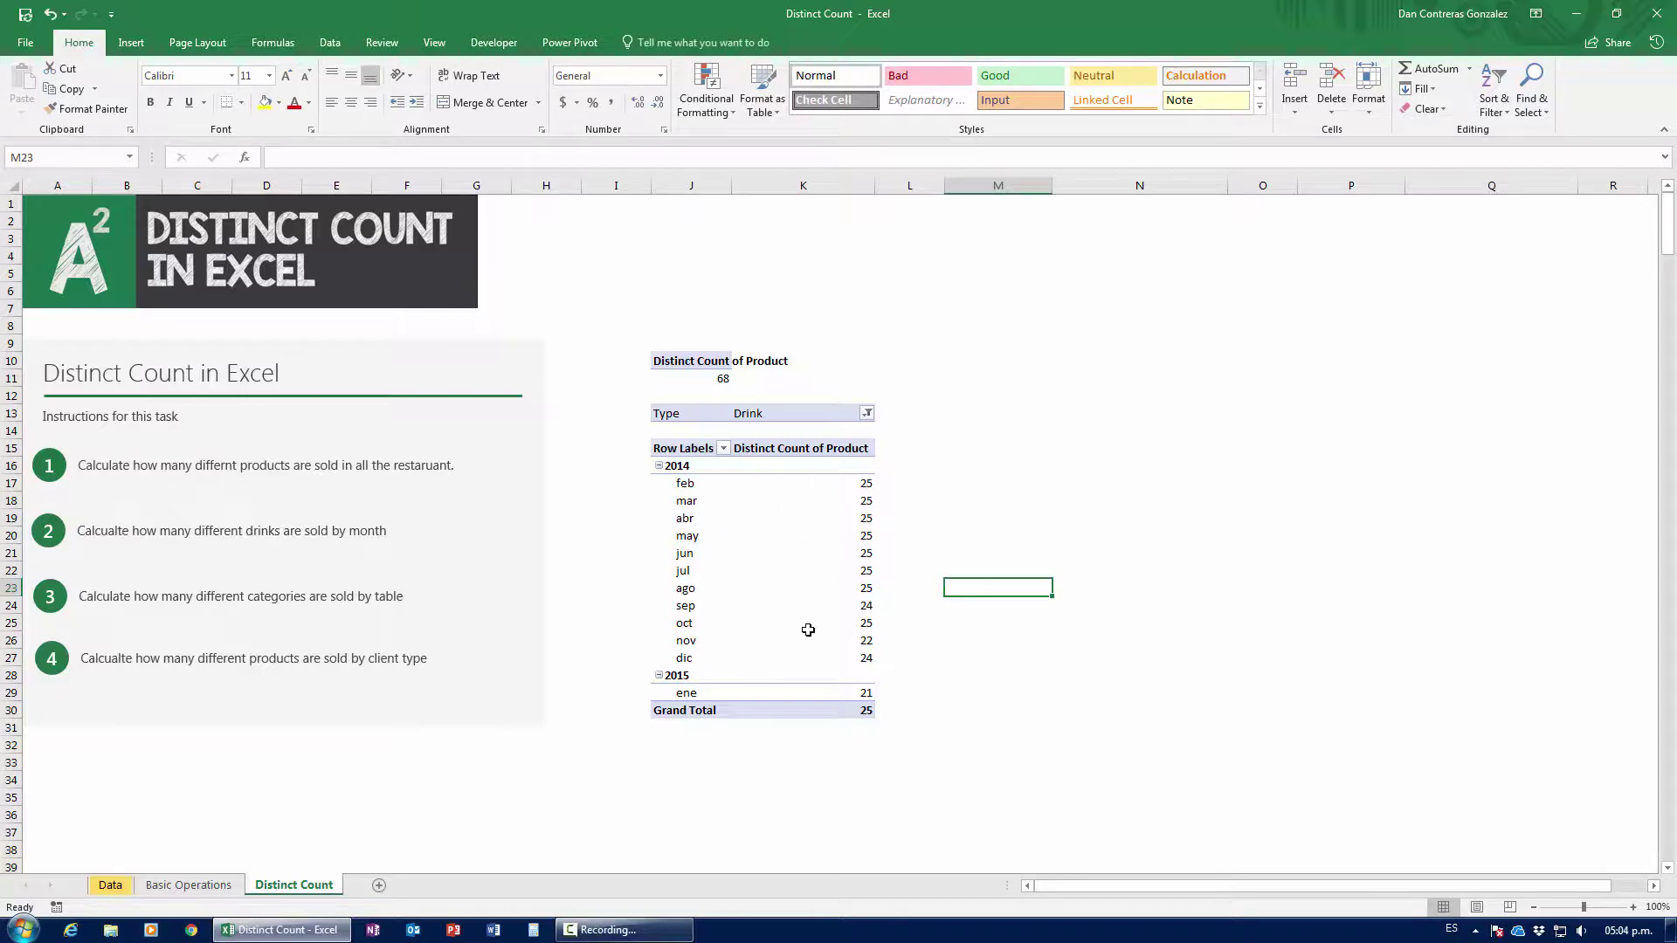
Review the distinct drink counts for February, September and January 2015, and look at the source records on the Data sheet.
{"action": "left_click_drag", "start_coordinate": [687, 482], "coordinate": [843, 491]}
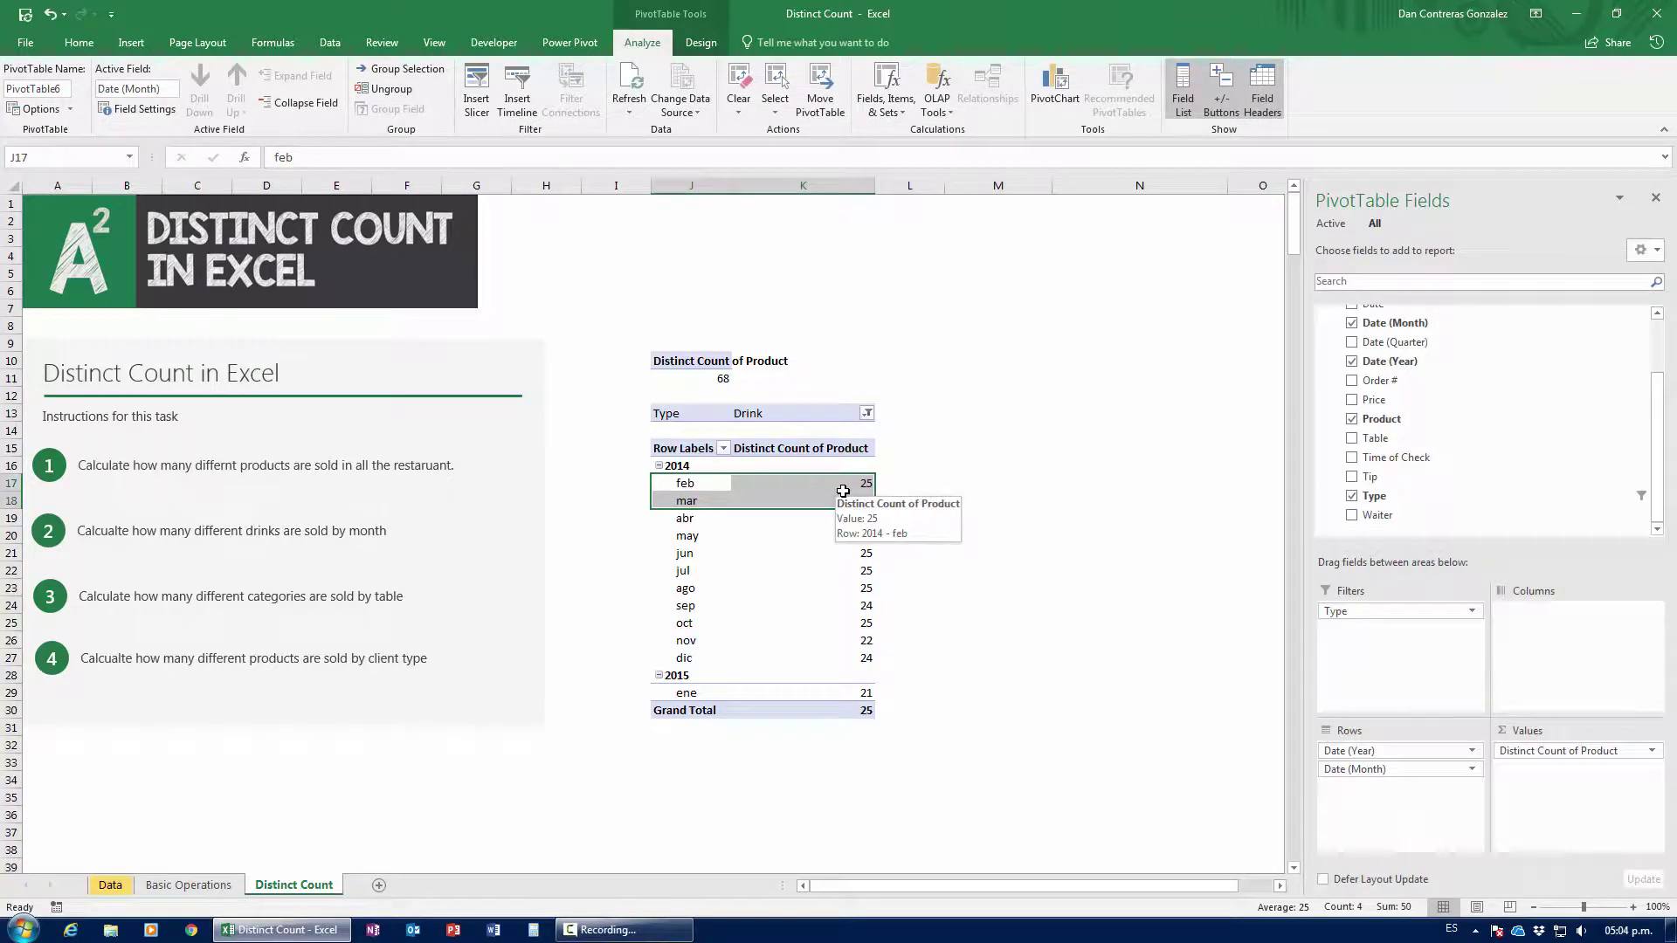
{"action": "left_click", "coordinate": [843, 487]}
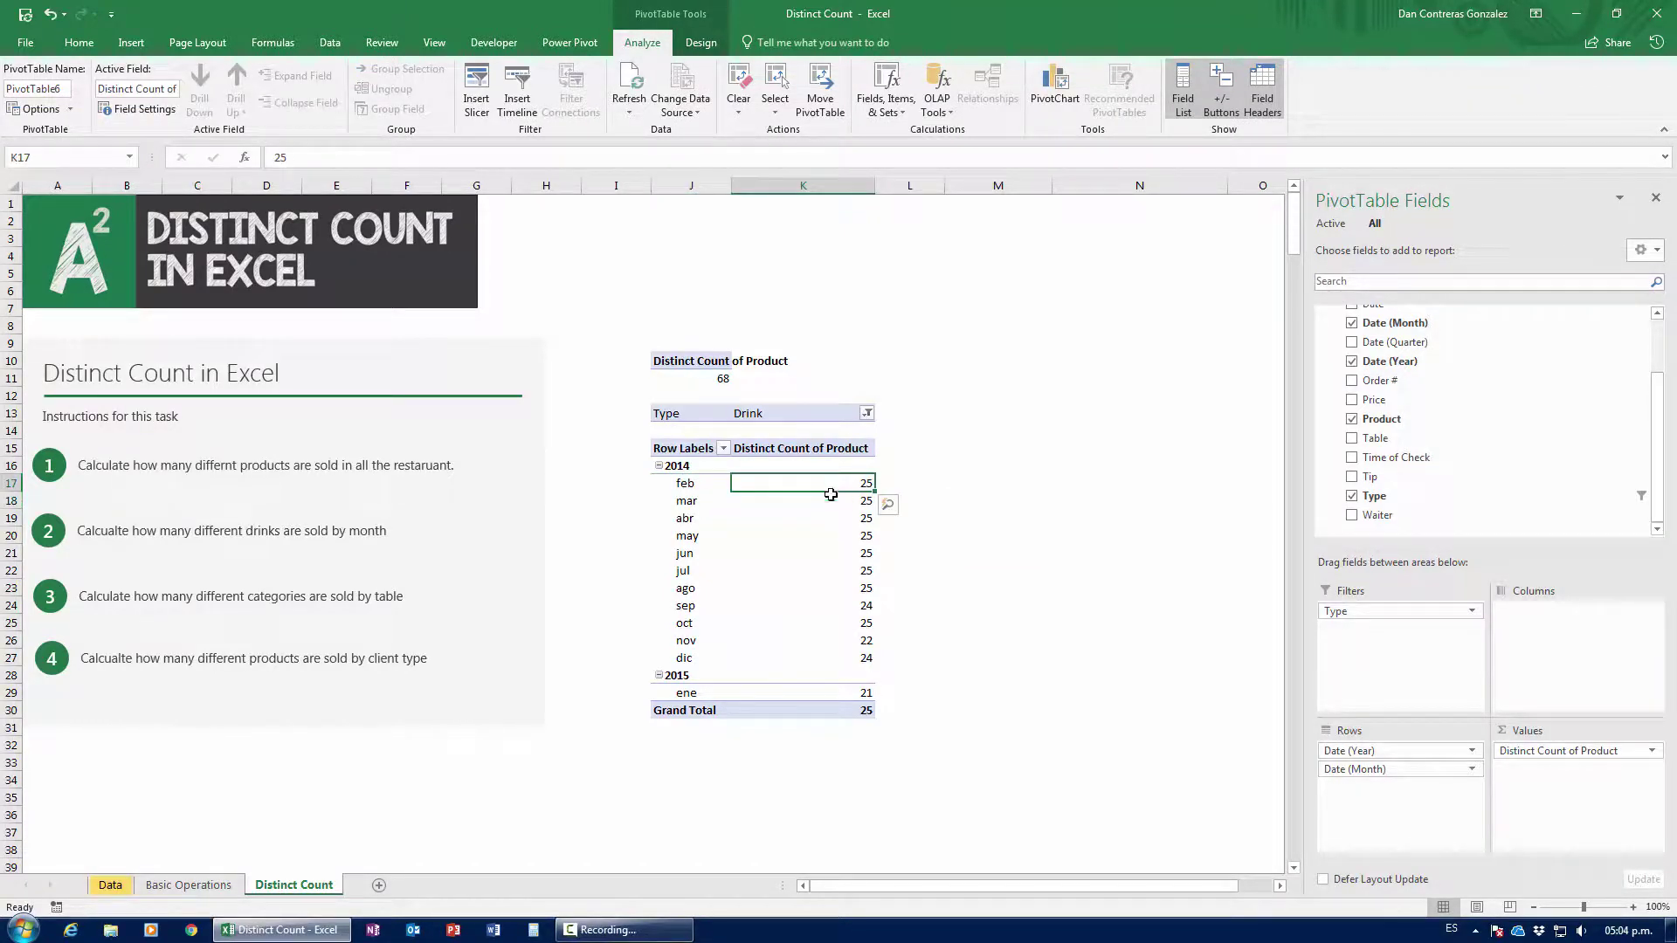
{"action": "left_click_drag", "start_coordinate": [688, 606], "coordinate": [852, 608]}
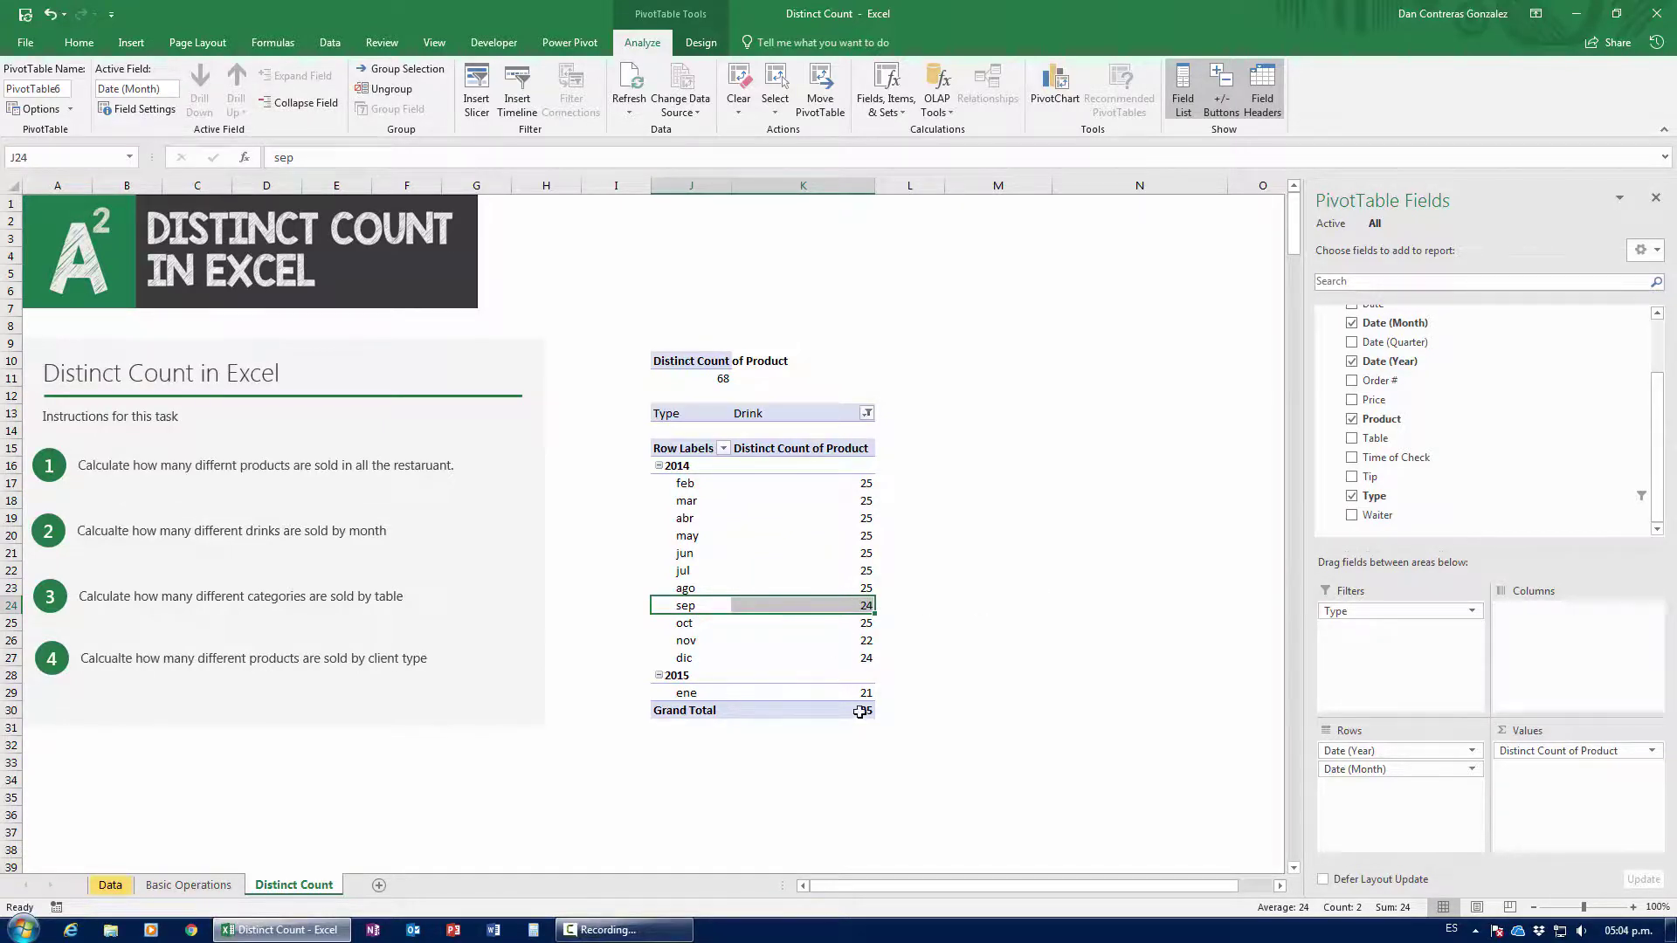
{"action": "left_click", "coordinate": [659, 698]}
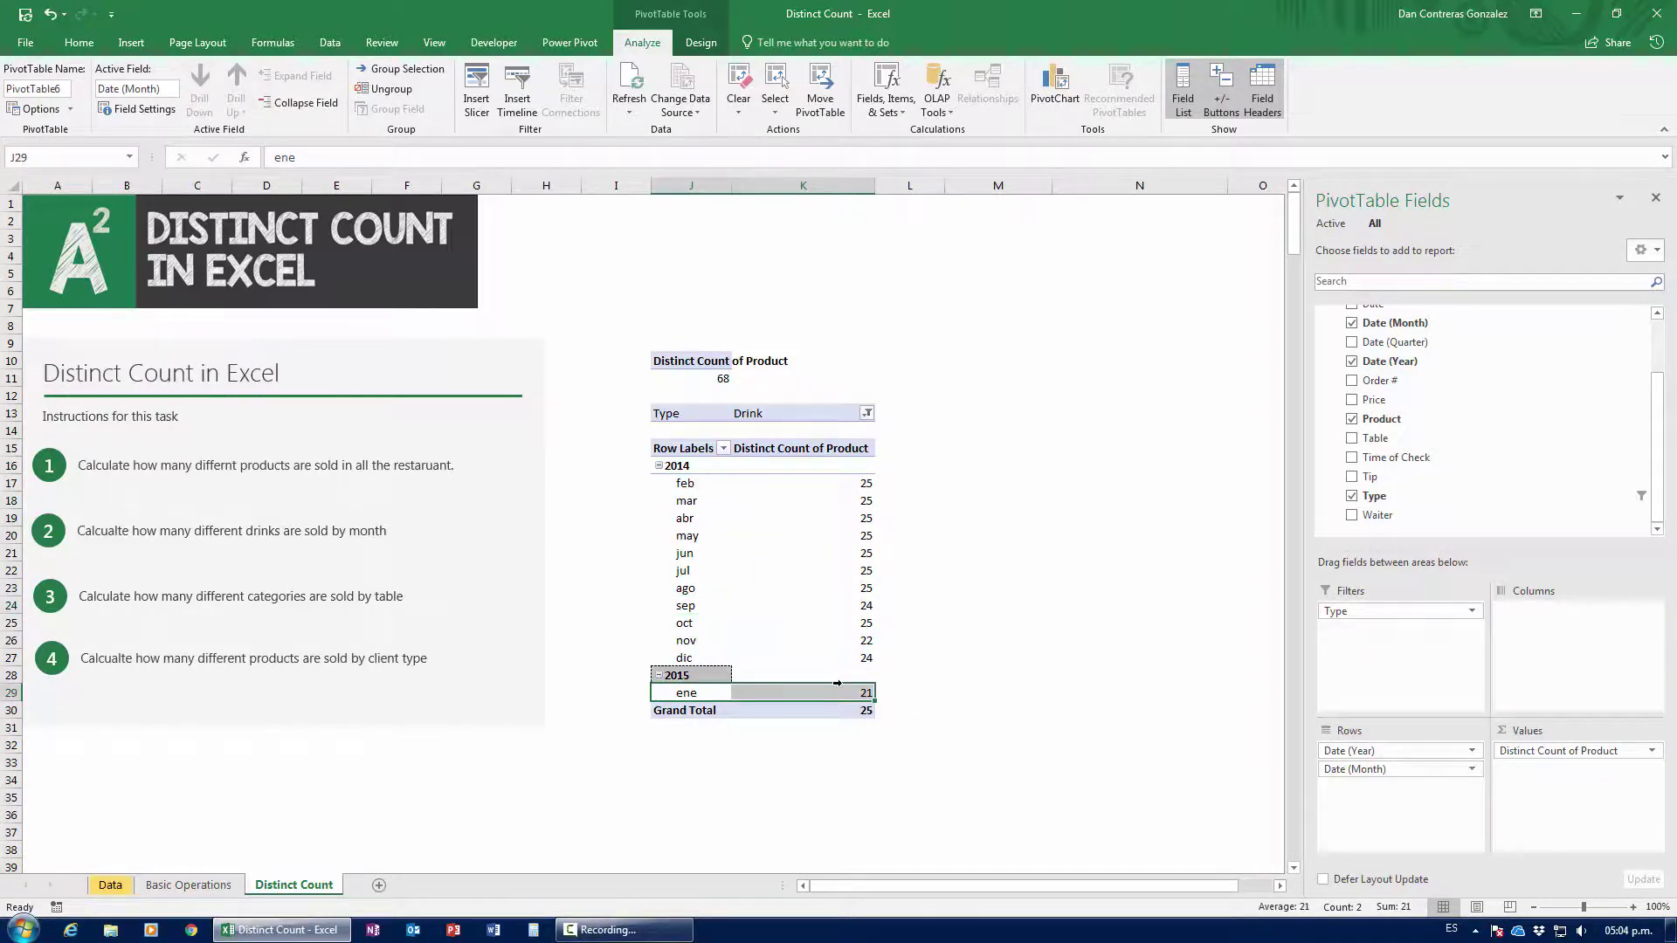
{"action": "left_click", "coordinate": [777, 692]}
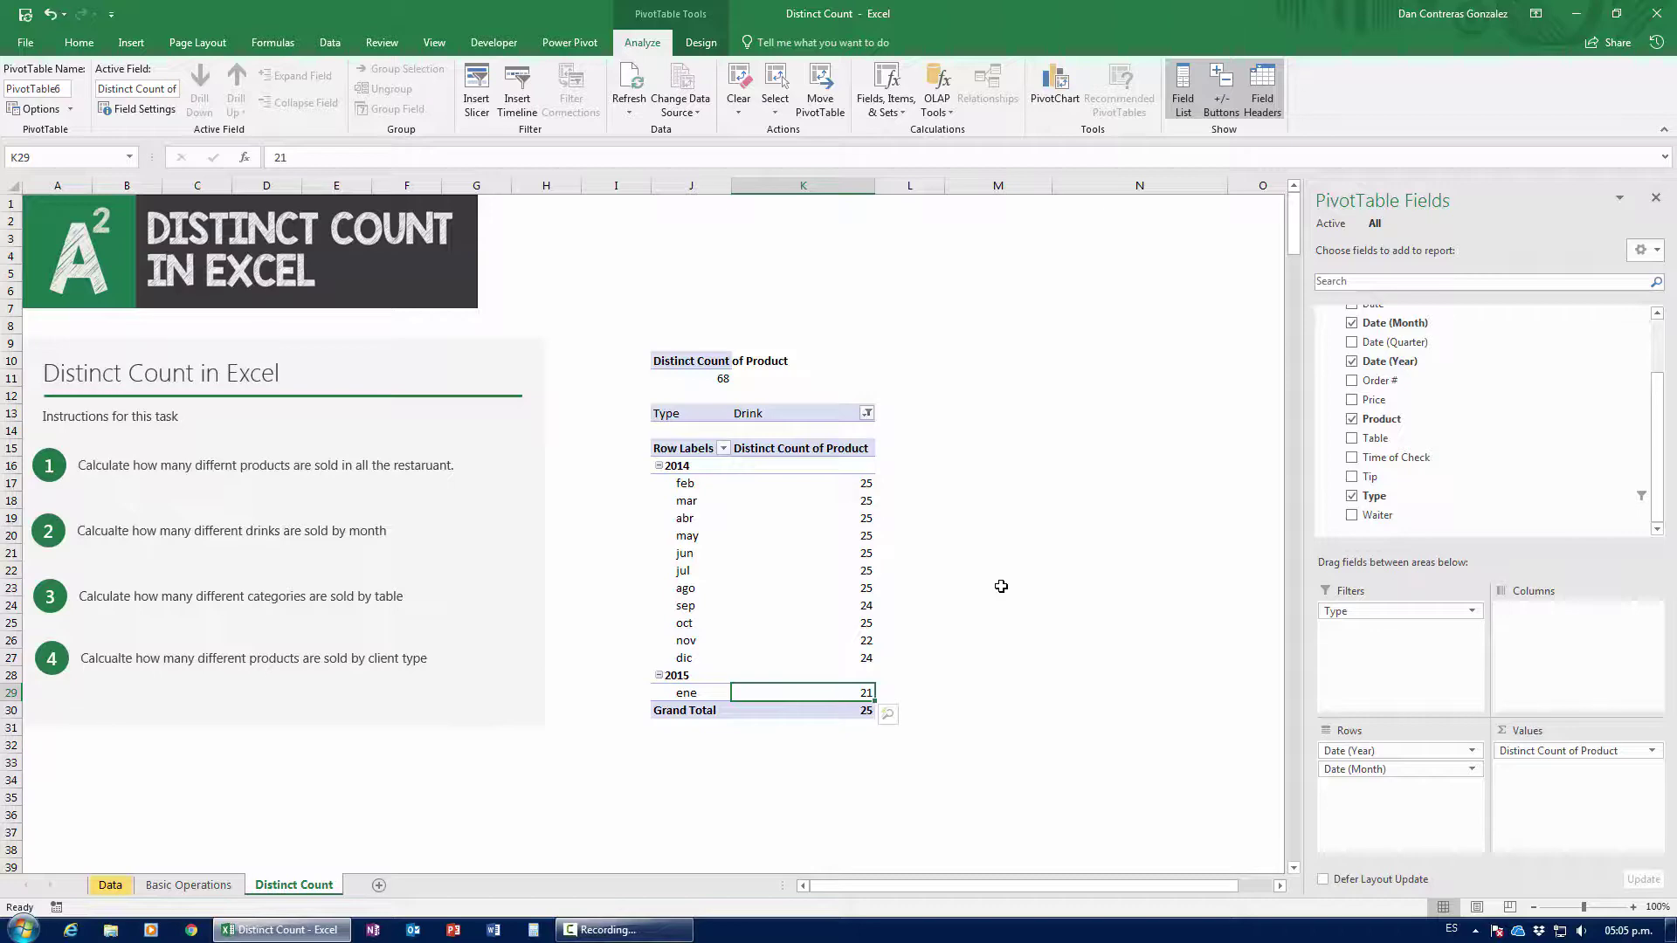
{"action": "left_click", "coordinate": [110, 885]}
{"action": "left_click", "coordinate": [298, 895]}
{"action": "mouse_move", "coordinate": [775, 638]}
Insert a Data Model pivot table at M13 of the Distinct Count sheet with the Table field in its rows.
{"action": "left_click", "coordinate": [983, 414]}
{"action": "left_click", "coordinate": [131, 42]}
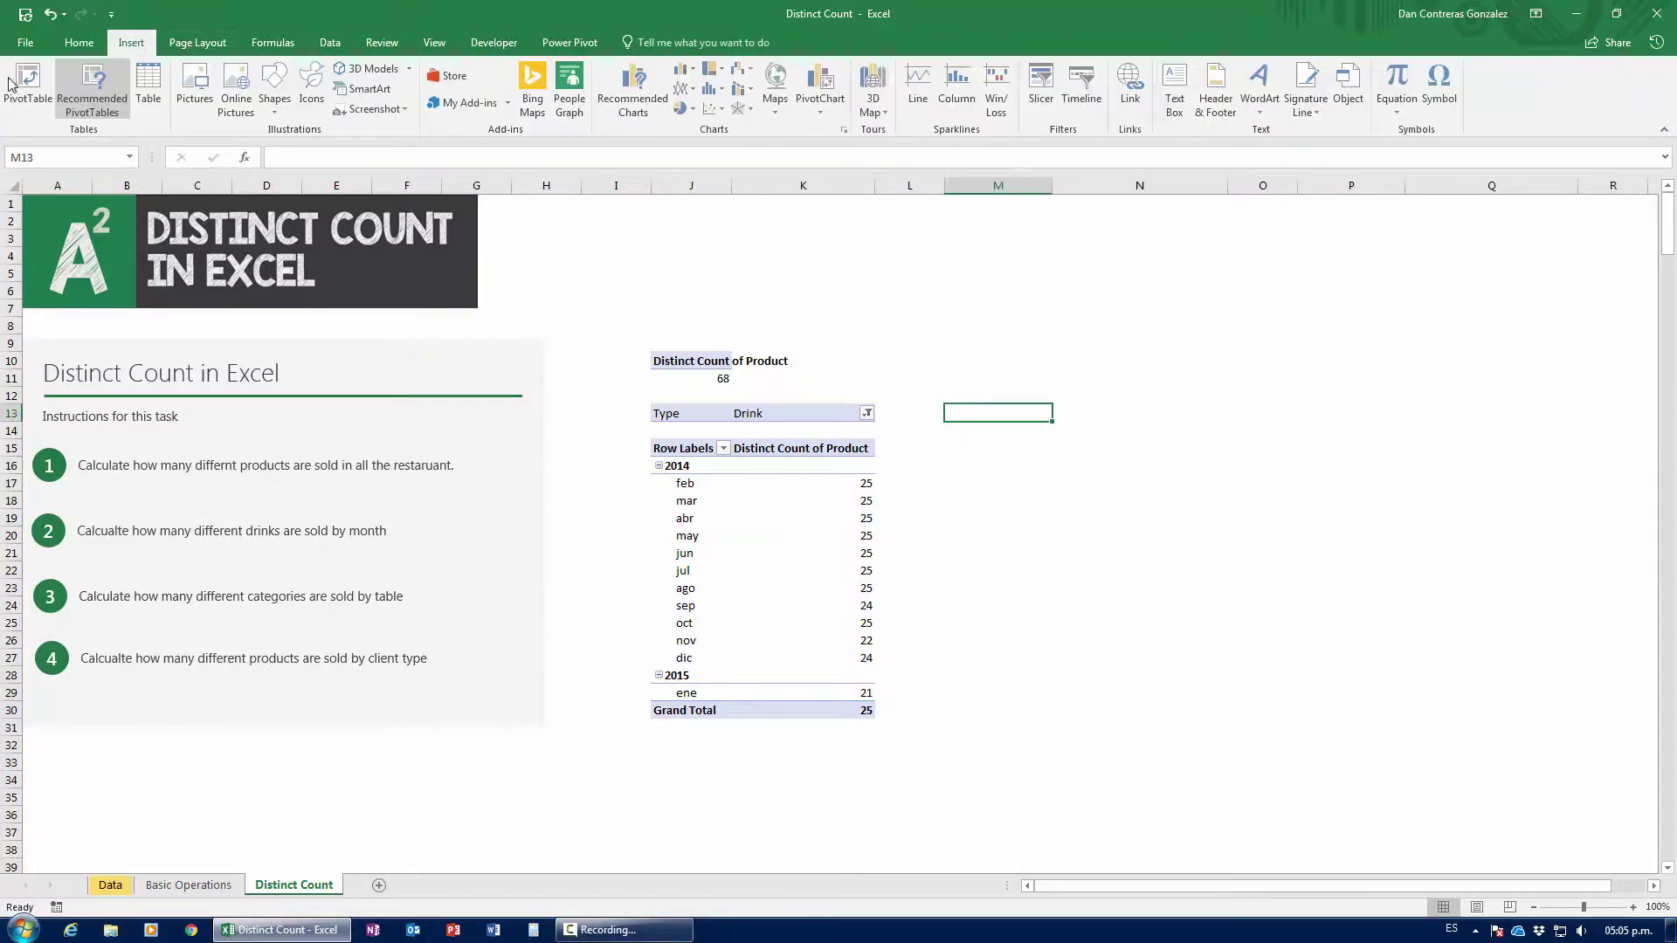
{"action": "left_click", "coordinate": [12, 84]}
{"action": "left_click", "coordinate": [1198, 681]}
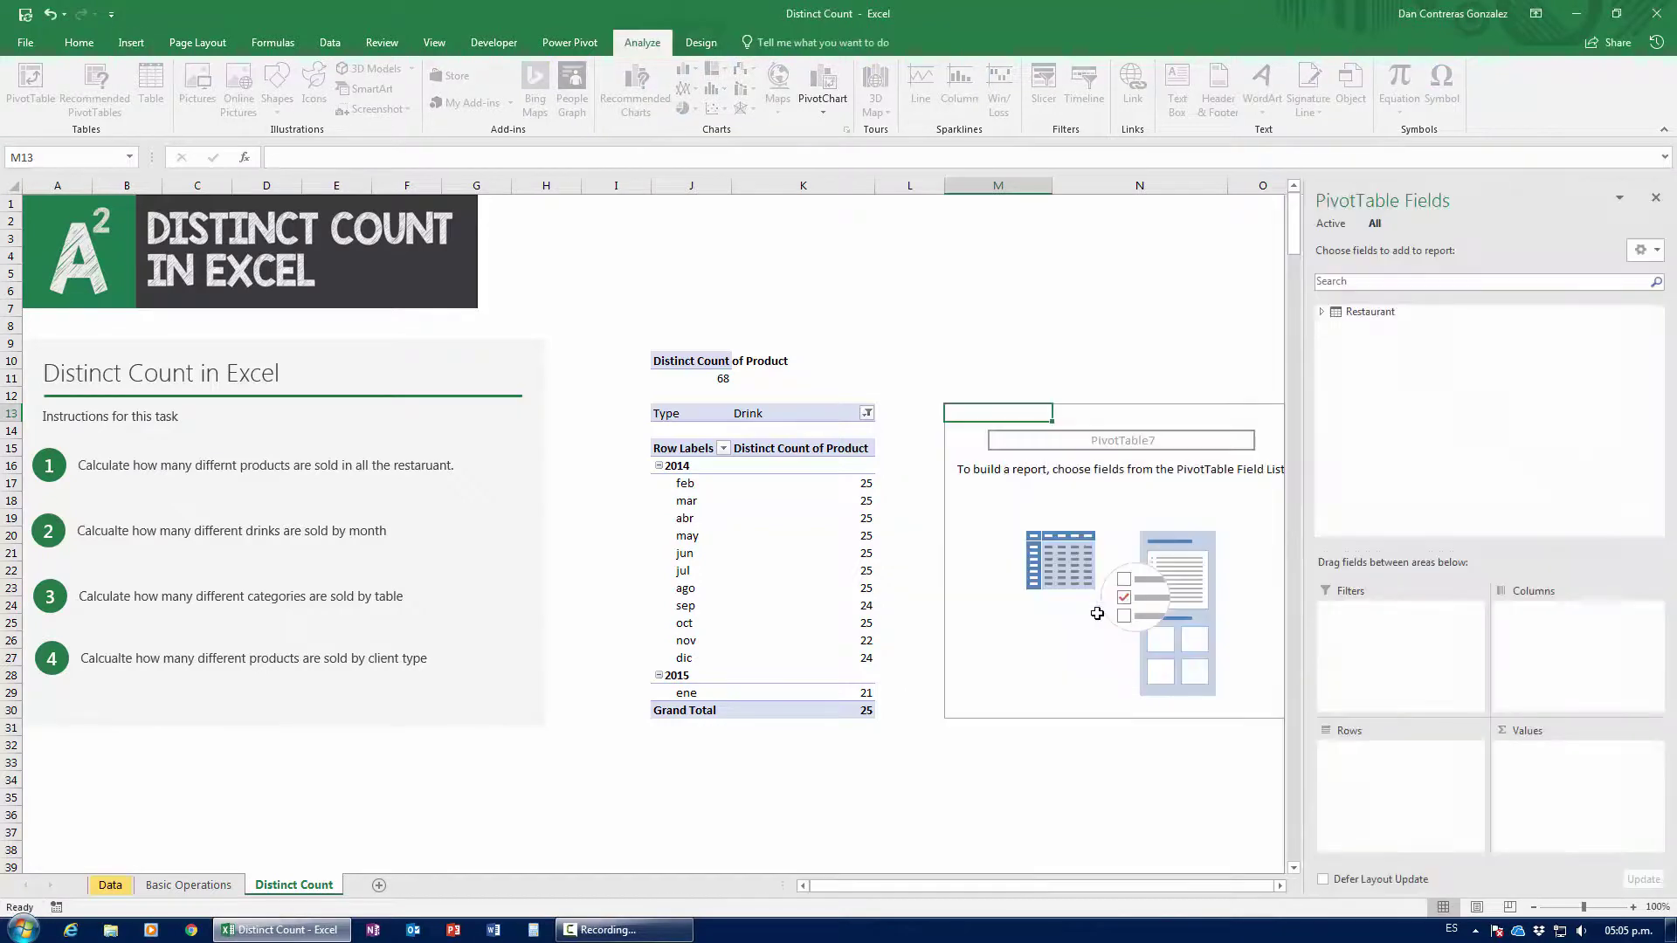
{"action": "left_click", "coordinate": [1398, 313]}
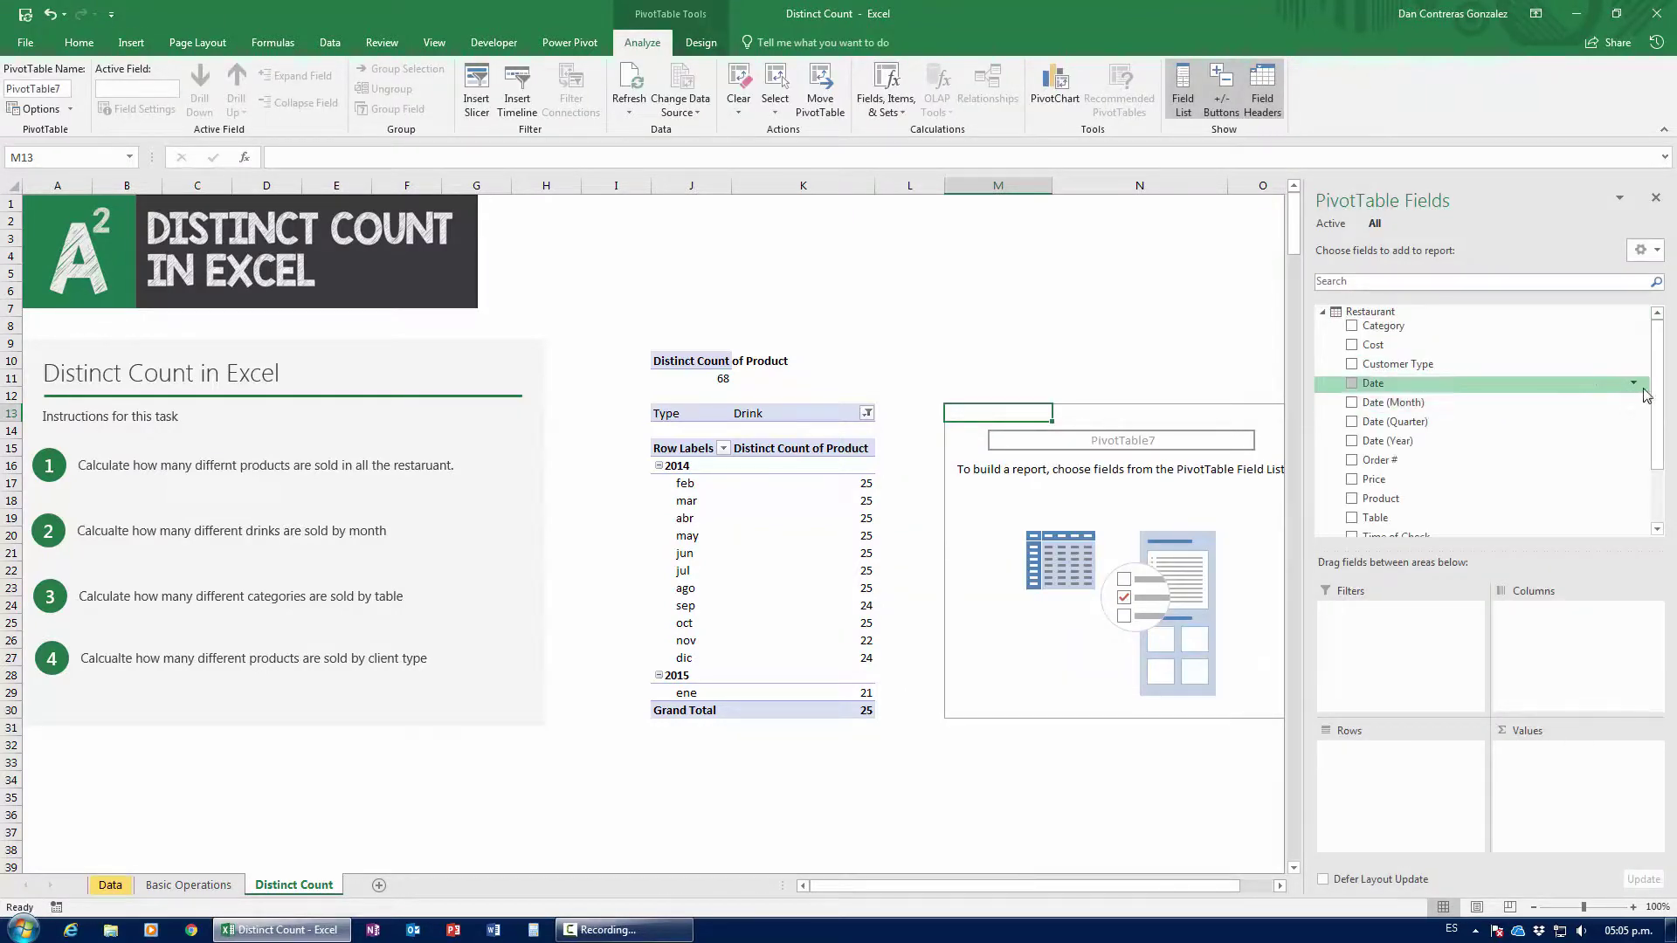
{"action": "left_click_drag", "start_coordinate": [1652, 398], "coordinate": [1653, 457]}
{"action": "left_click", "coordinate": [1504, 449]}
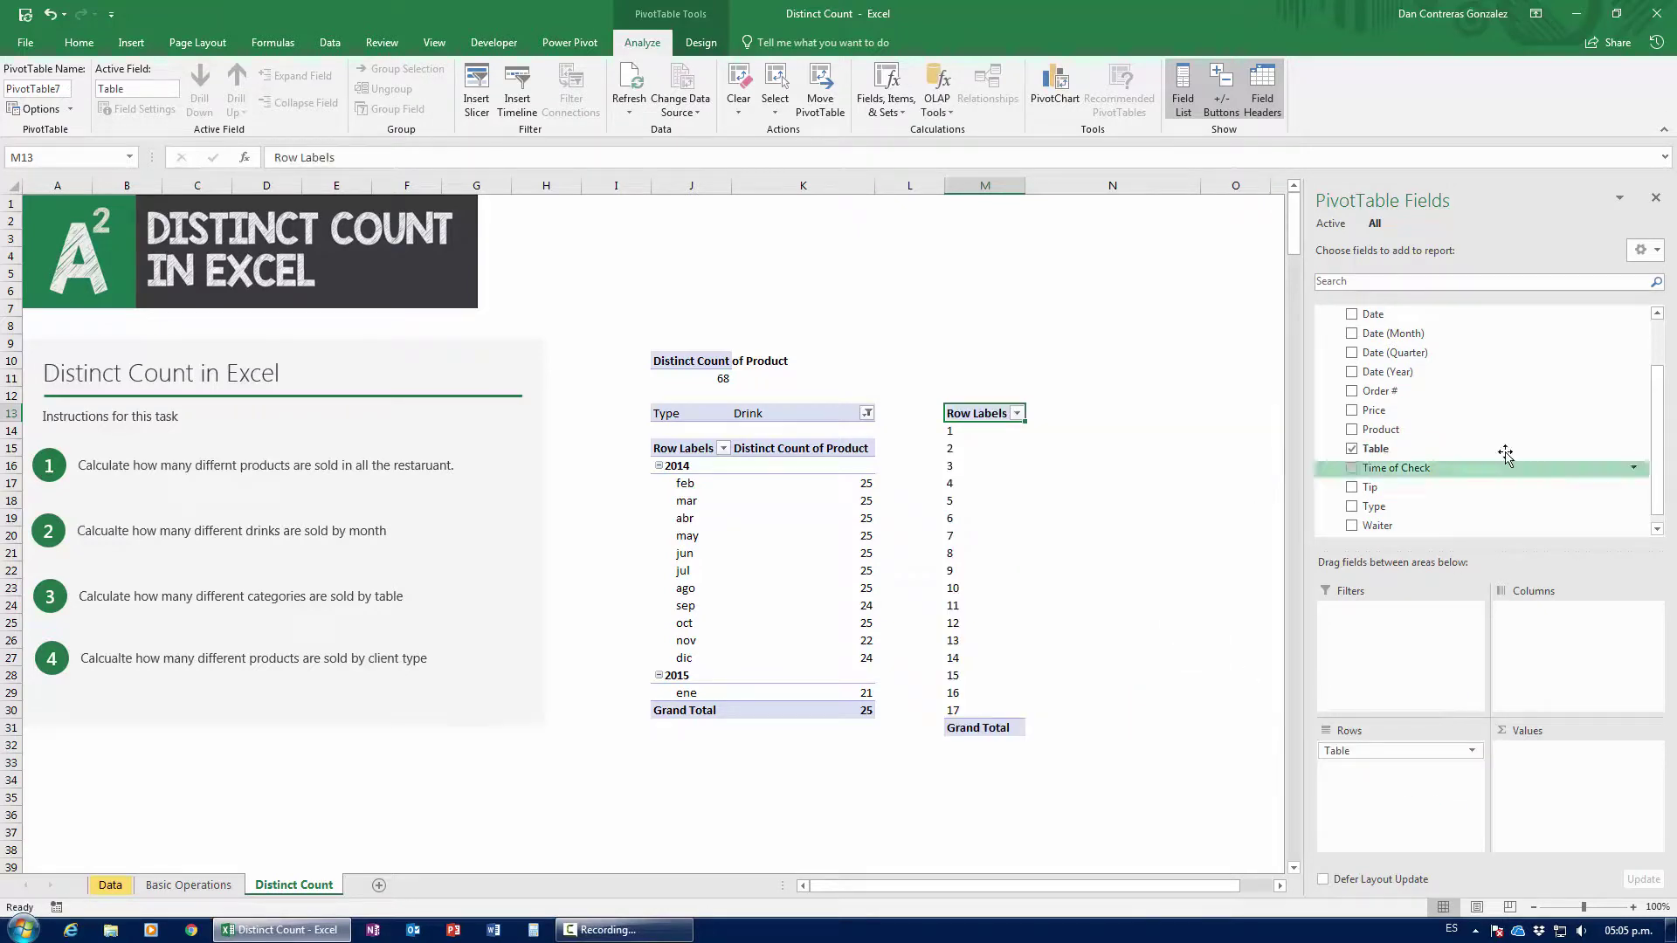
Add Category to the values of the pivot table by Table and summarize it by Distinct Count.
{"action": "left_click_drag", "start_coordinate": [1657, 476], "coordinate": [1662, 441]}
{"action": "left_click_drag", "start_coordinate": [1415, 330], "coordinate": [1548, 757]}
{"action": "left_click", "coordinate": [1544, 751]}
{"action": "left_click", "coordinate": [1539, 745]}
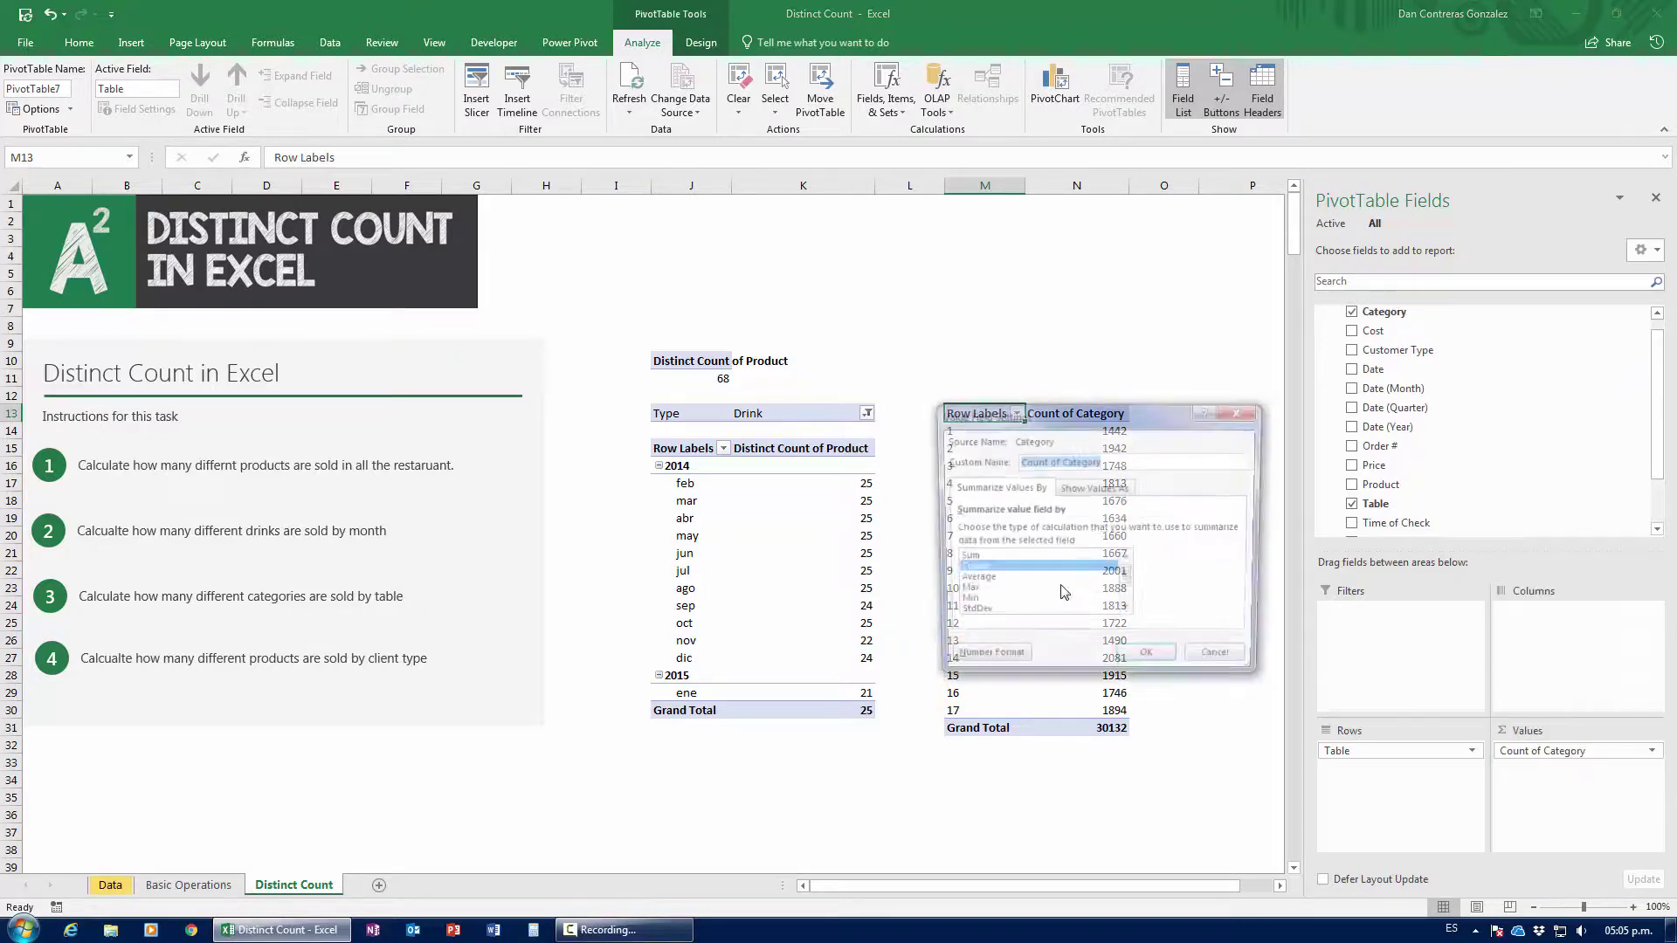
{"action": "scroll", "coordinate": [1039, 586], "scroll_direction": "down", "scroll_amount": 2}
{"action": "left_click", "coordinate": [1004, 614]}
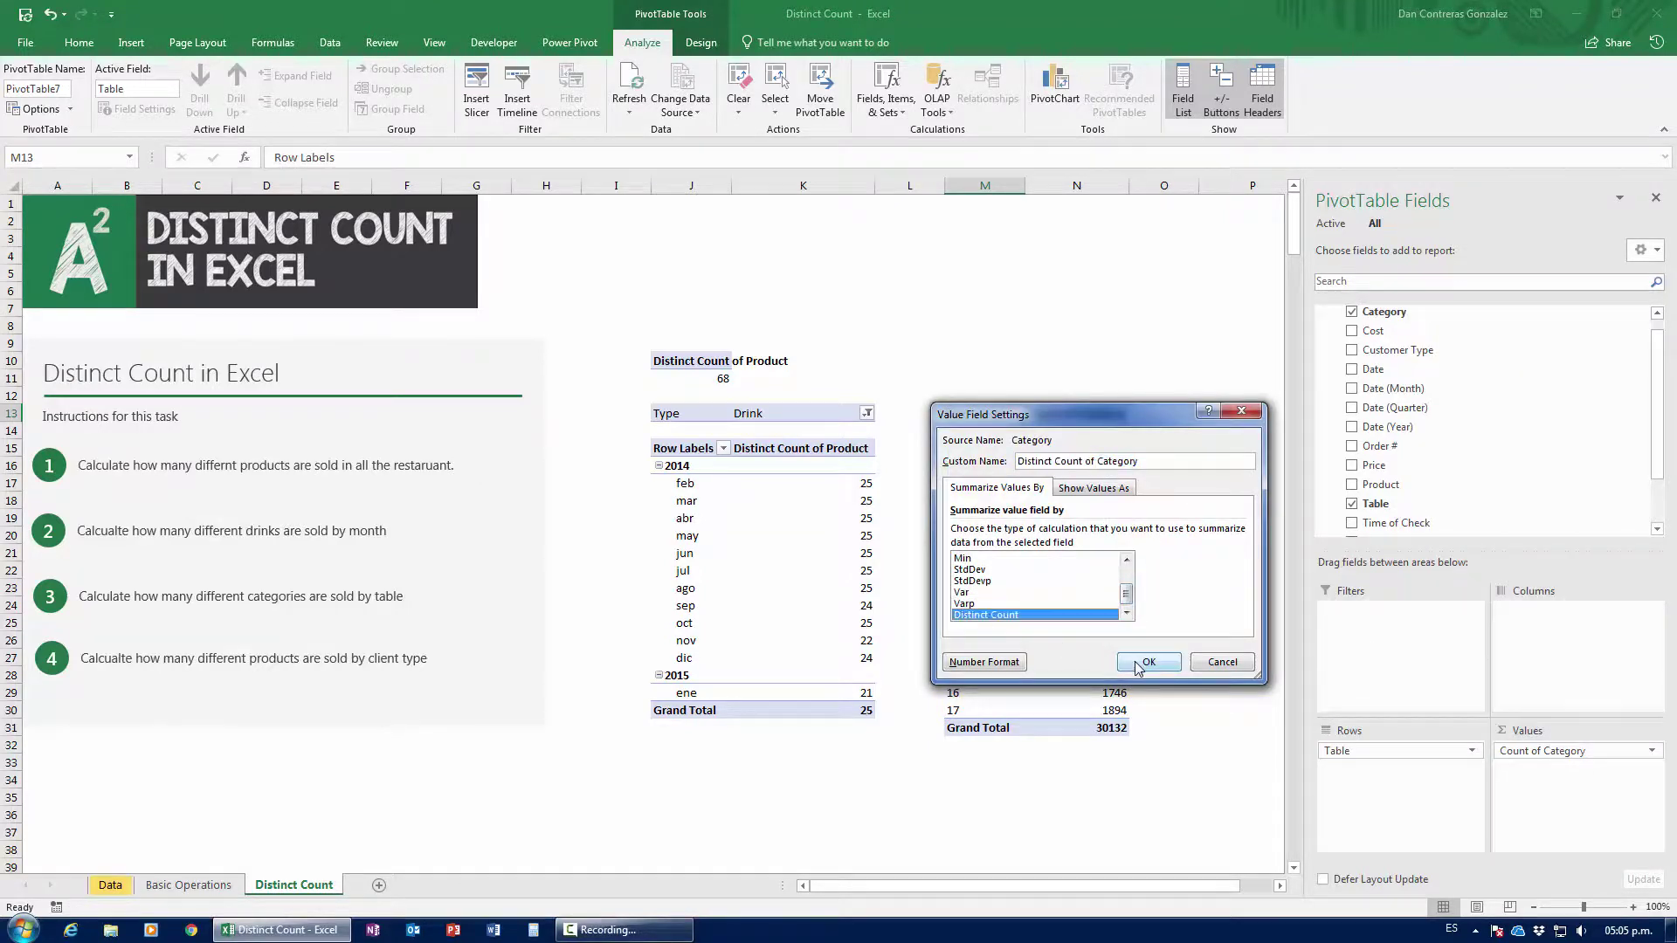
{"action": "left_click", "coordinate": [1147, 662]}
{"action": "left_click_drag", "start_coordinate": [1137, 430], "coordinate": [1140, 710]}
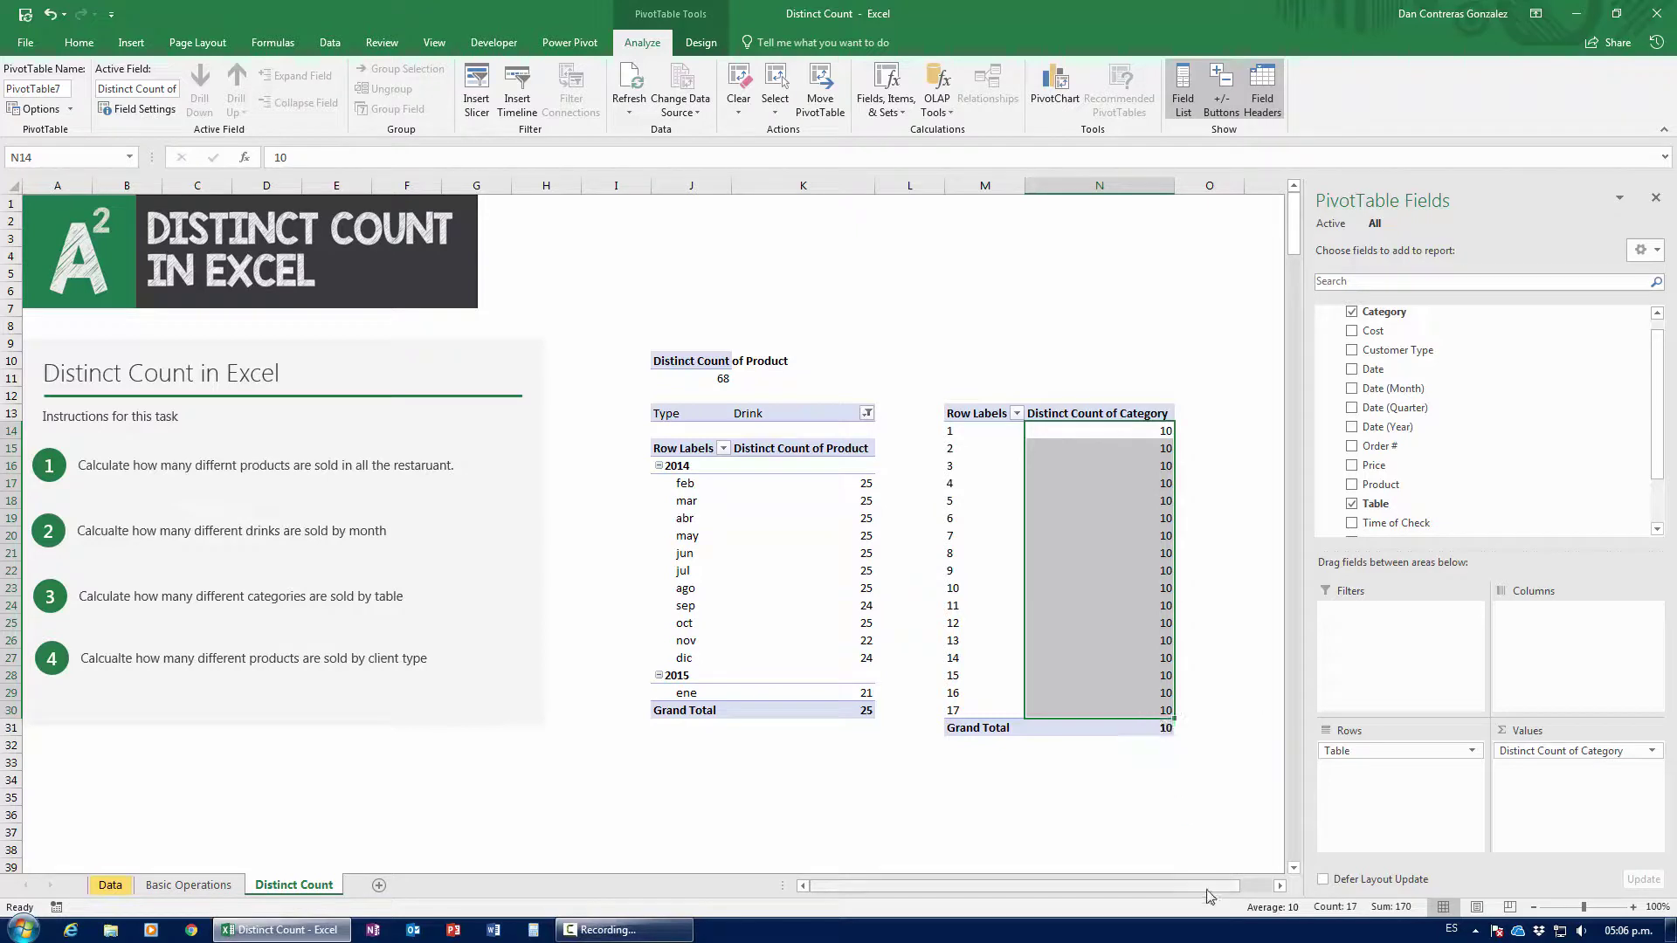
Insert another pivot table from the workbook's Data Model at cell P15 of the Distinct Count sheet.
{"action": "left_click_drag", "start_coordinate": [1212, 896], "coordinate": [1243, 896]}
{"action": "left_click_drag", "start_coordinate": [1022, 887], "coordinate": [1193, 891]}
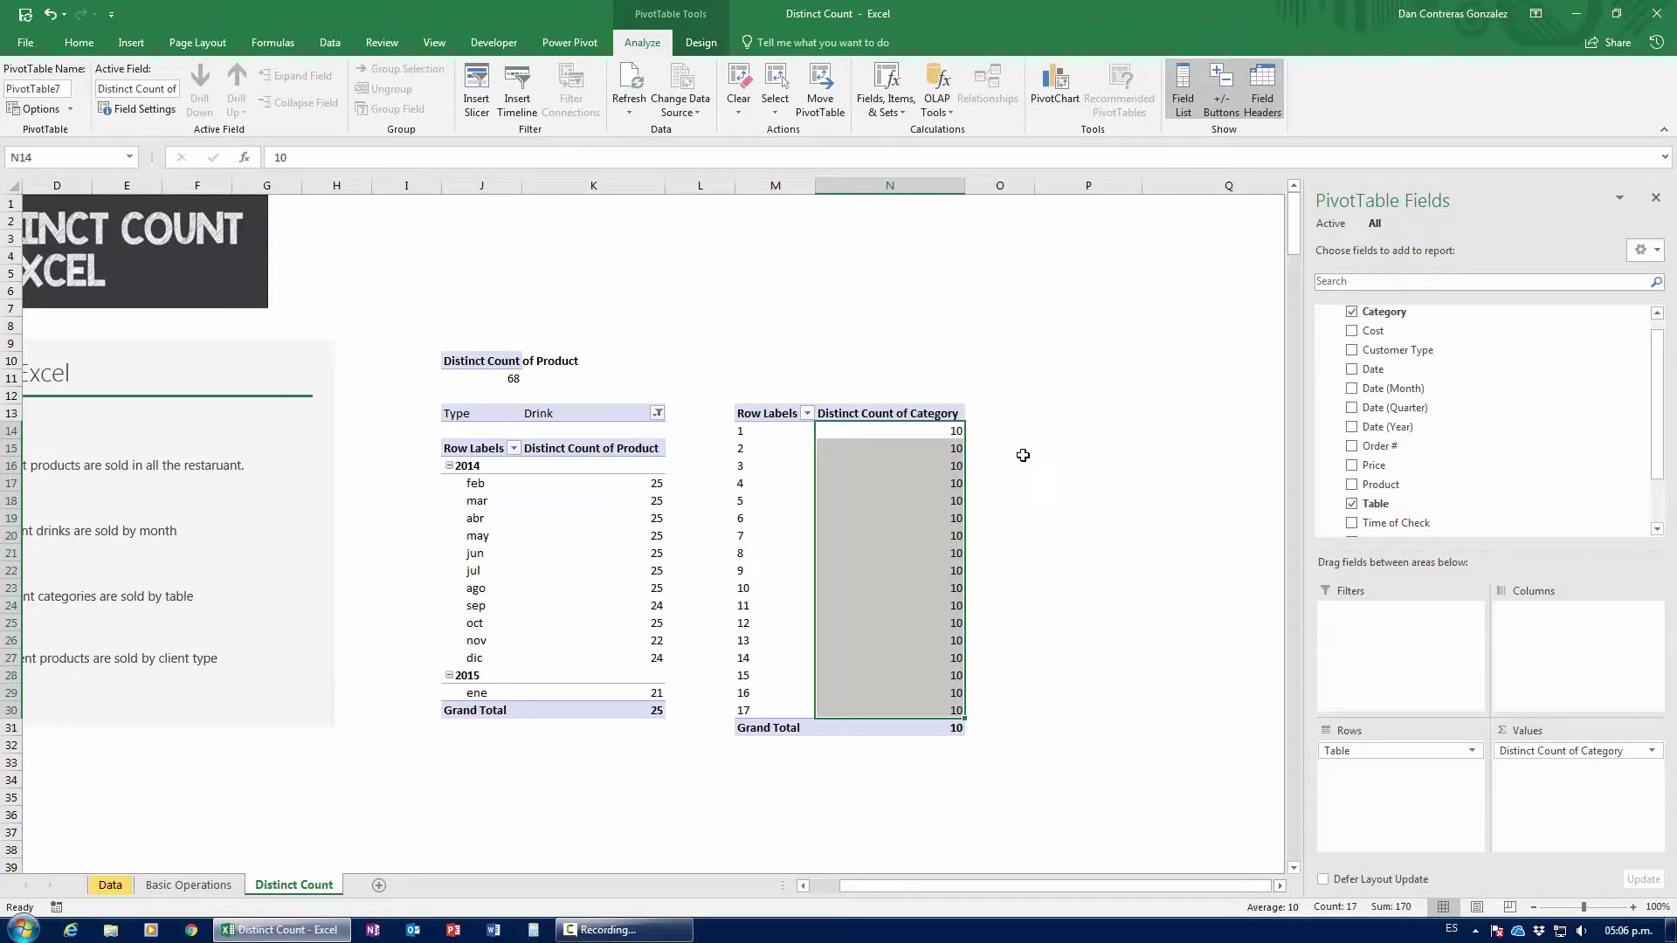
{"action": "left_click", "coordinate": [1056, 441]}
{"action": "left_click", "coordinate": [131, 42]}
{"action": "left_click", "coordinate": [30, 87]}
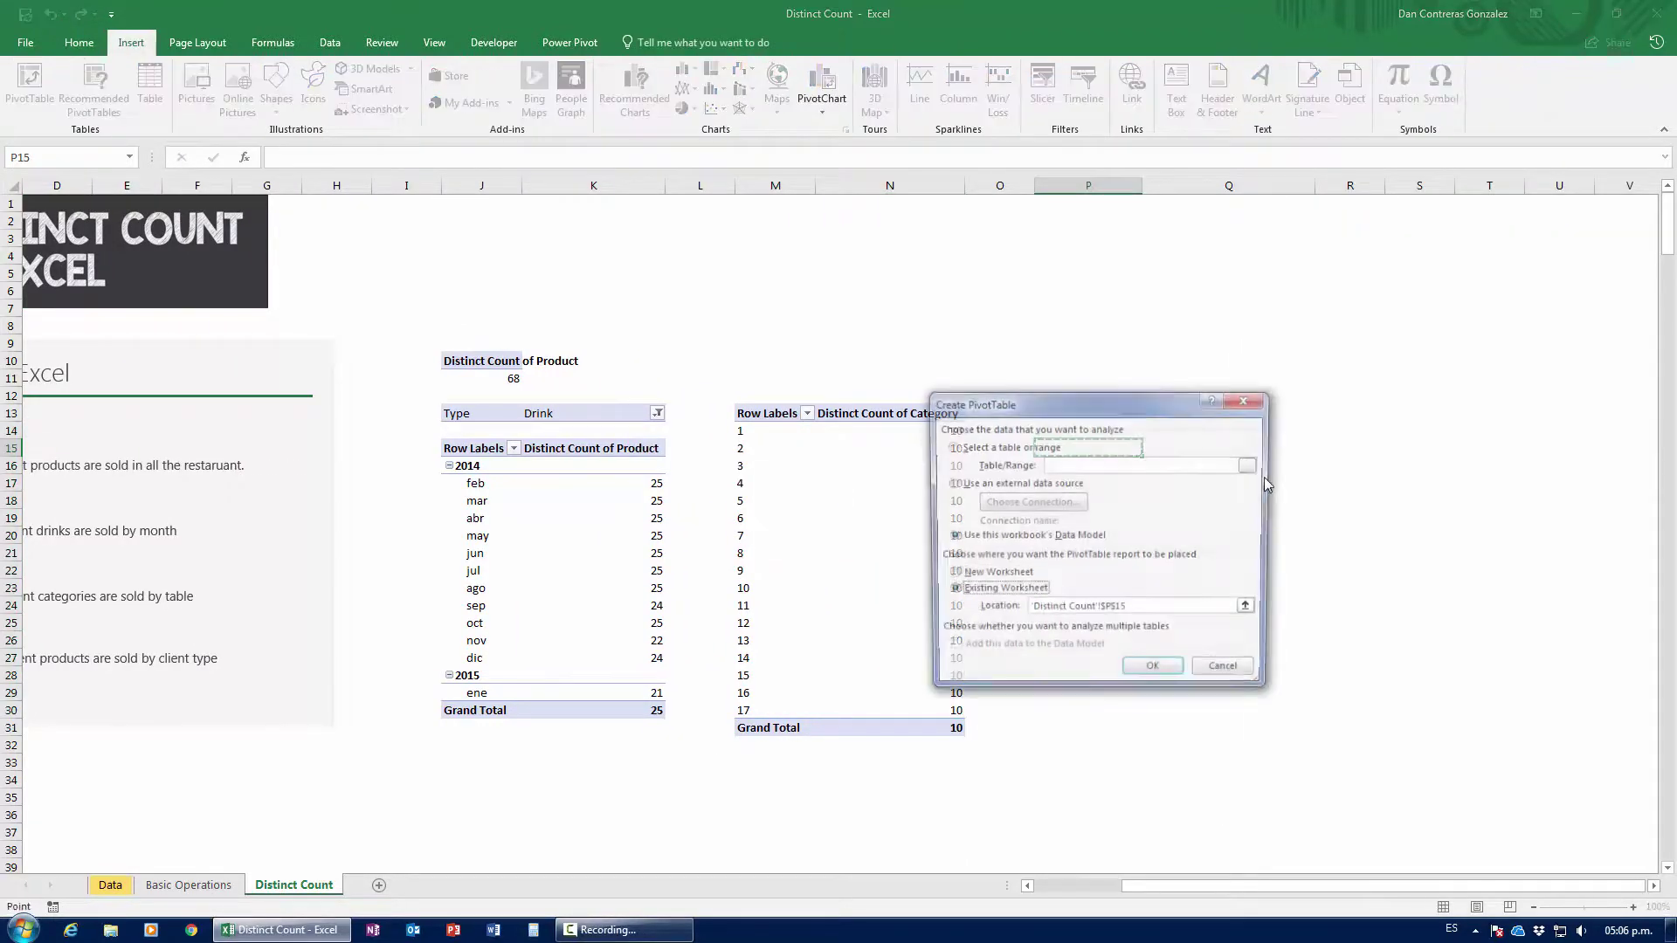
{"action": "left_click", "coordinate": [1154, 674]}
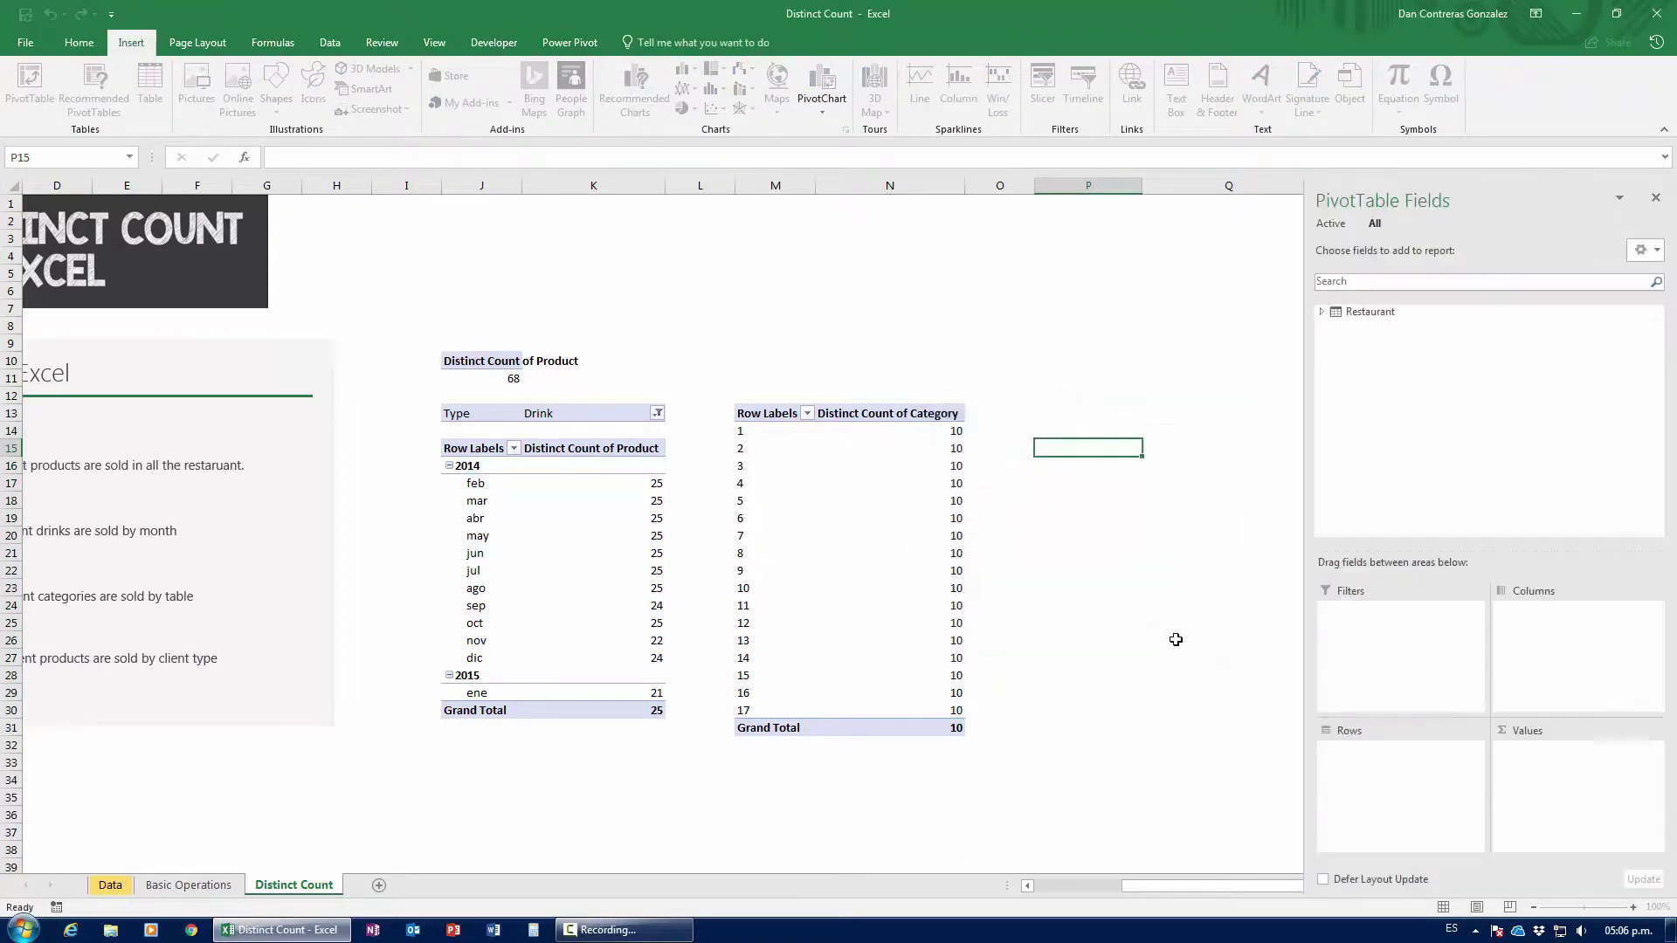
Put Customer Type in the rows and Product in the values of the pivot table at P15.
{"action": "left_click", "coordinate": [1362, 313]}
{"action": "scroll", "coordinate": [1555, 472], "scroll_direction": "down", "scroll_amount": 3}
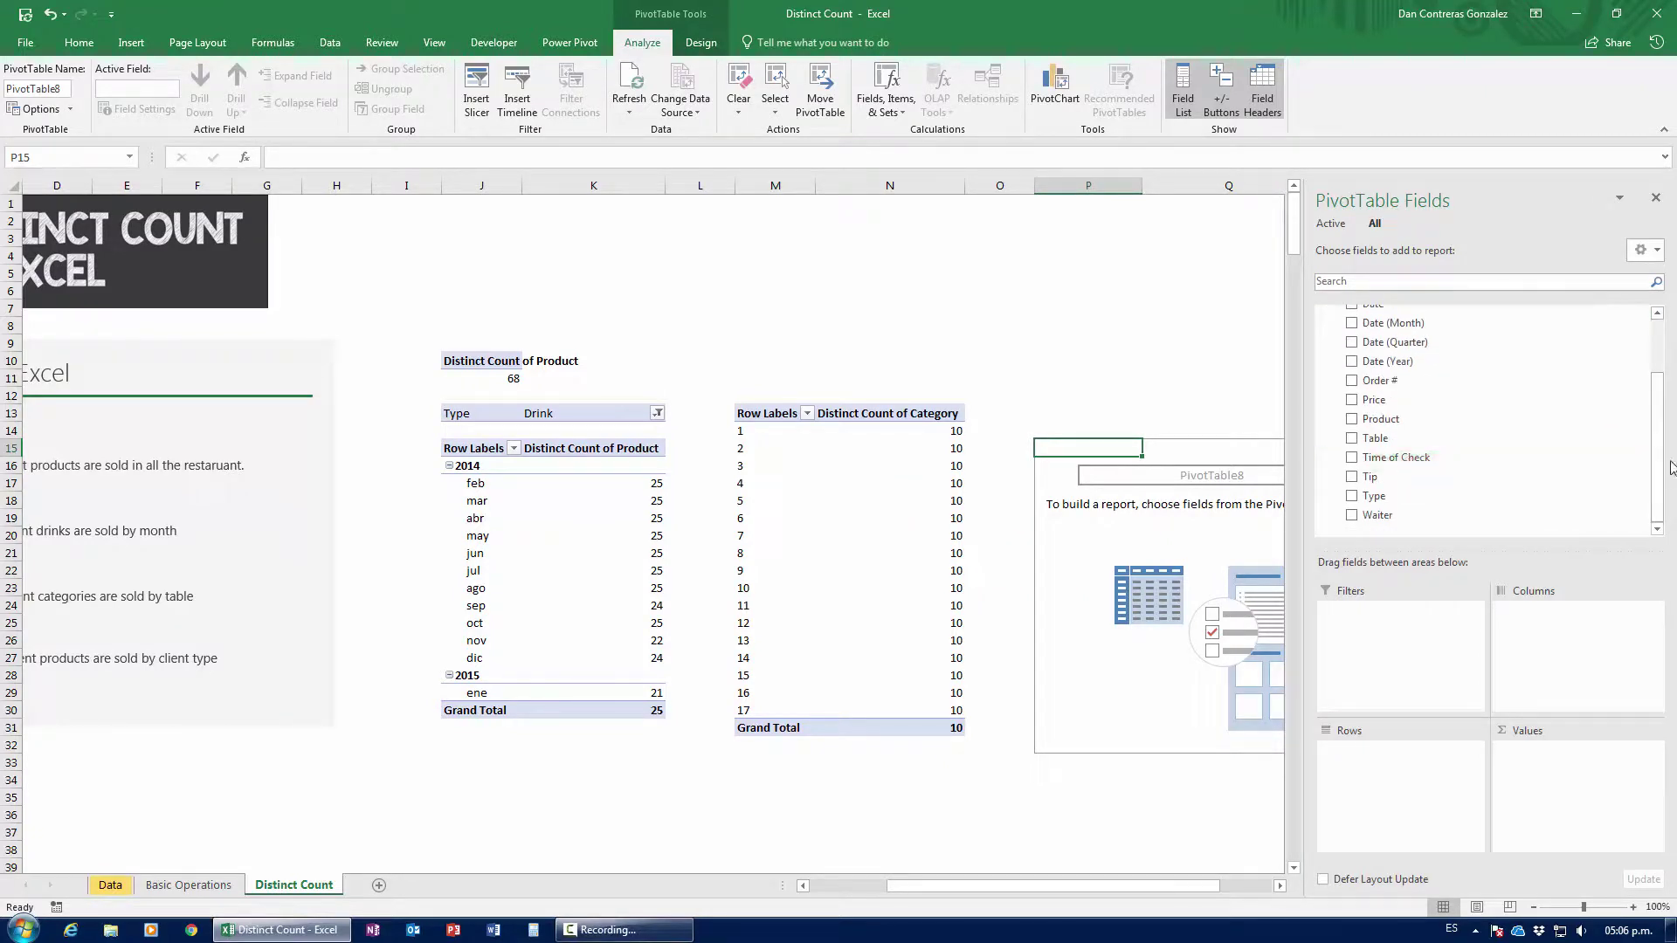
{"action": "left_click_drag", "start_coordinate": [1657, 477], "coordinate": [1671, 423]}
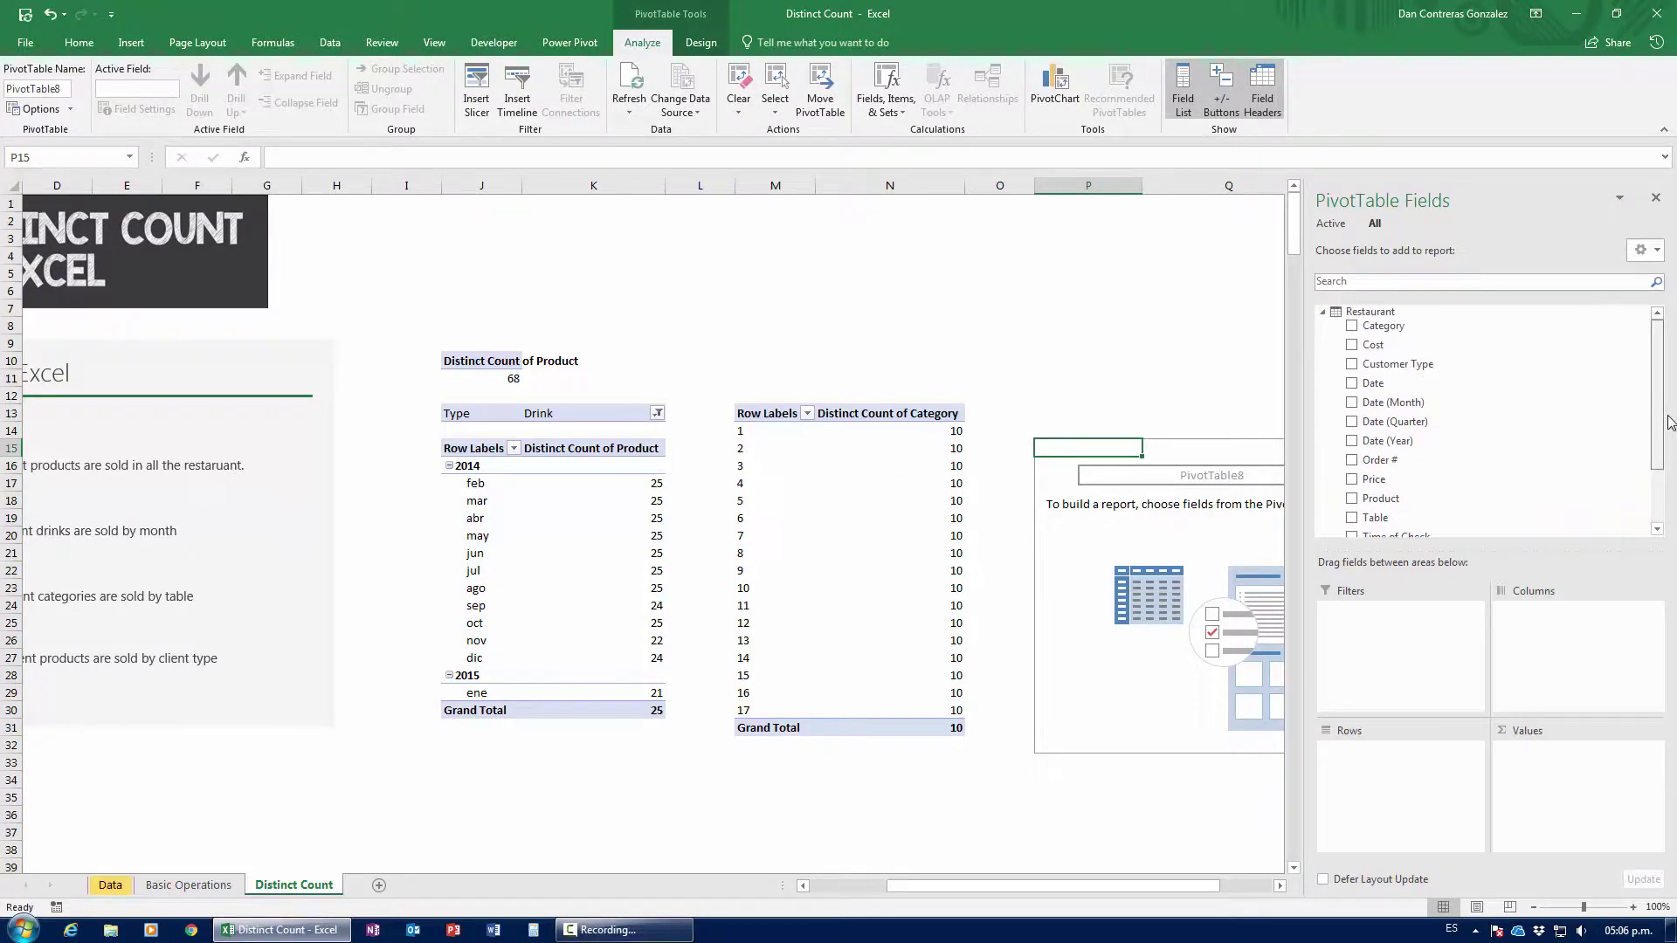
{"action": "left_click_drag", "start_coordinate": [1397, 364], "coordinate": [1398, 755]}
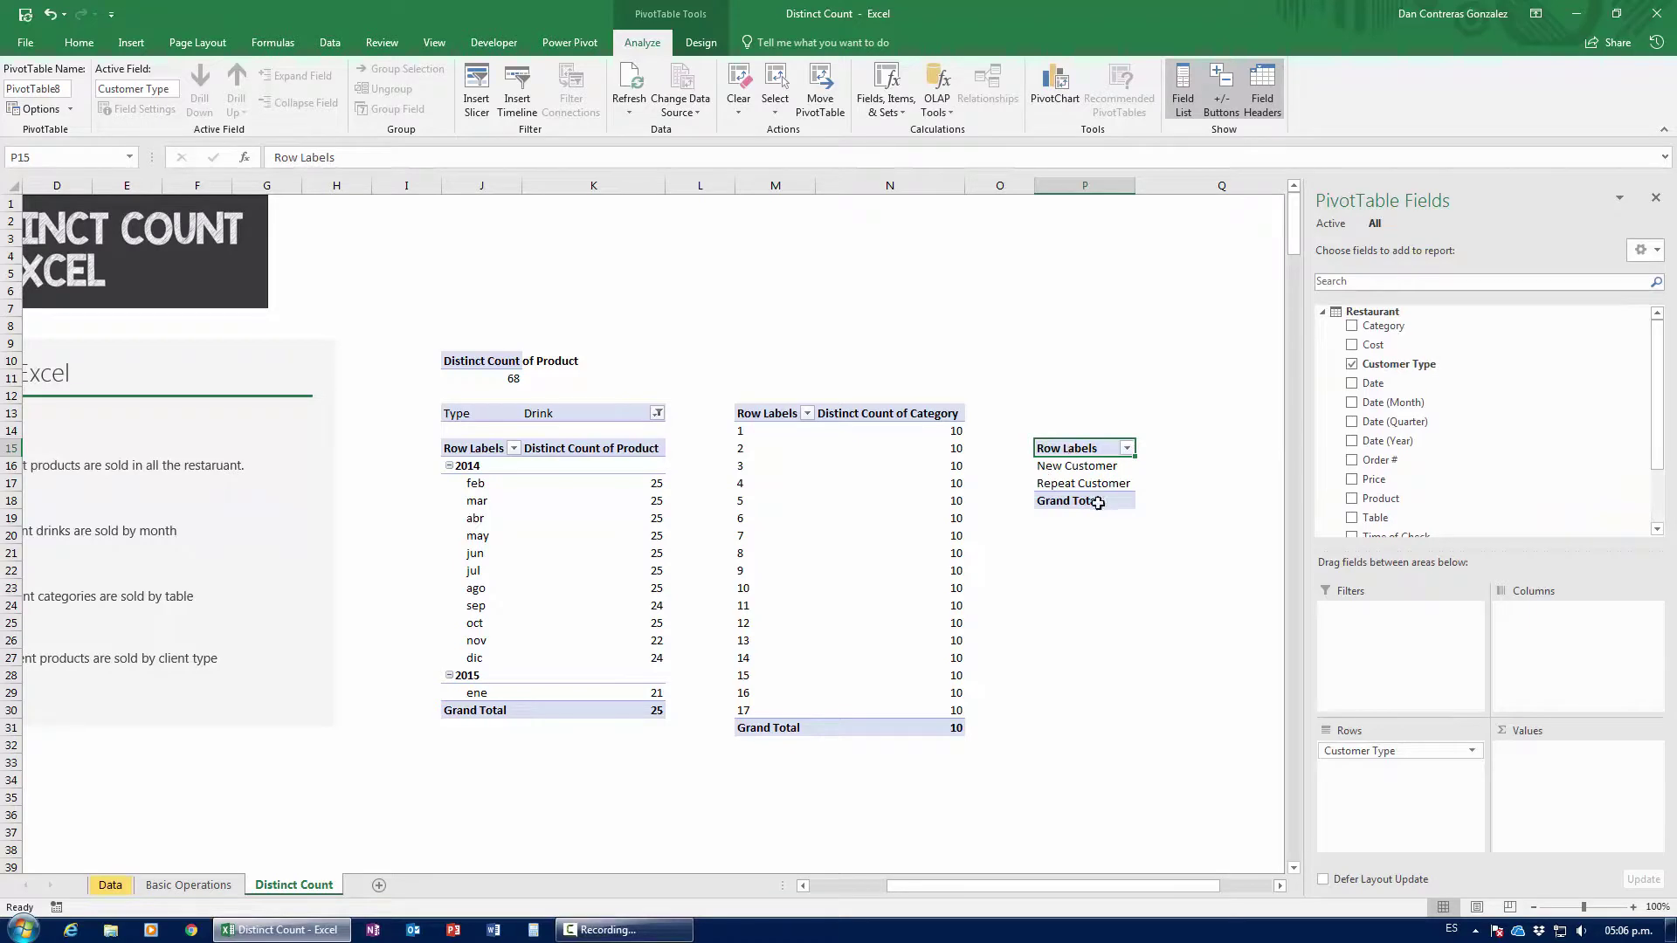
{"action": "scroll", "coordinate": [1564, 419], "scroll_direction": "down", "scroll_amount": 2}
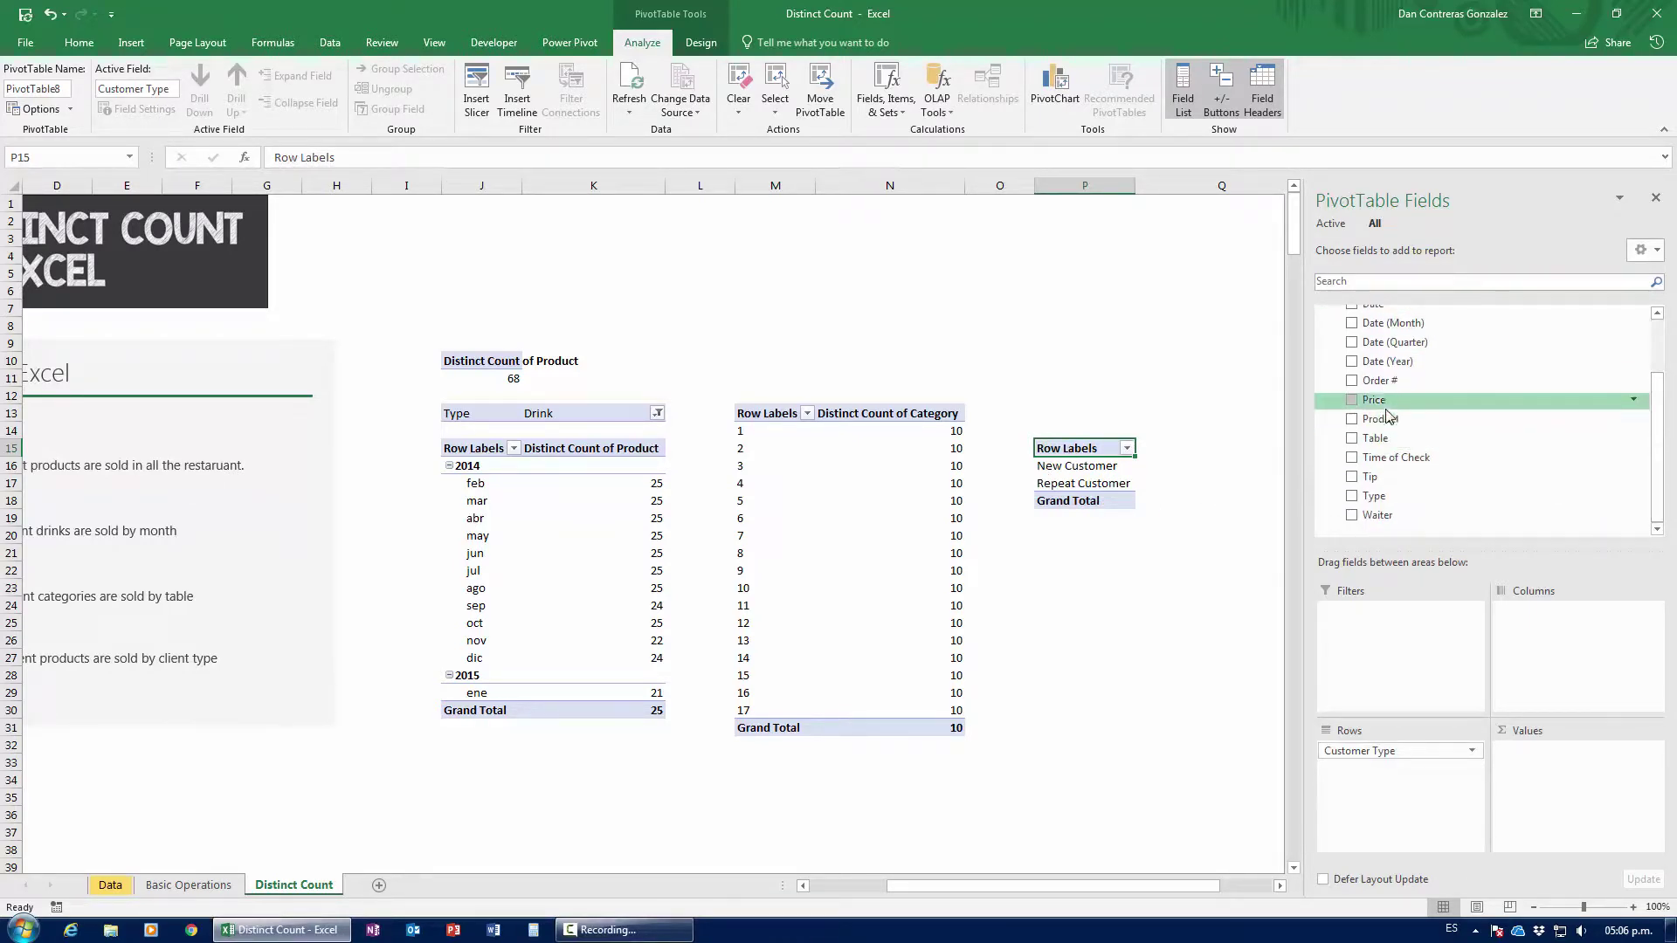
{"action": "left_click_drag", "start_coordinate": [1389, 417], "coordinate": [1612, 813]}
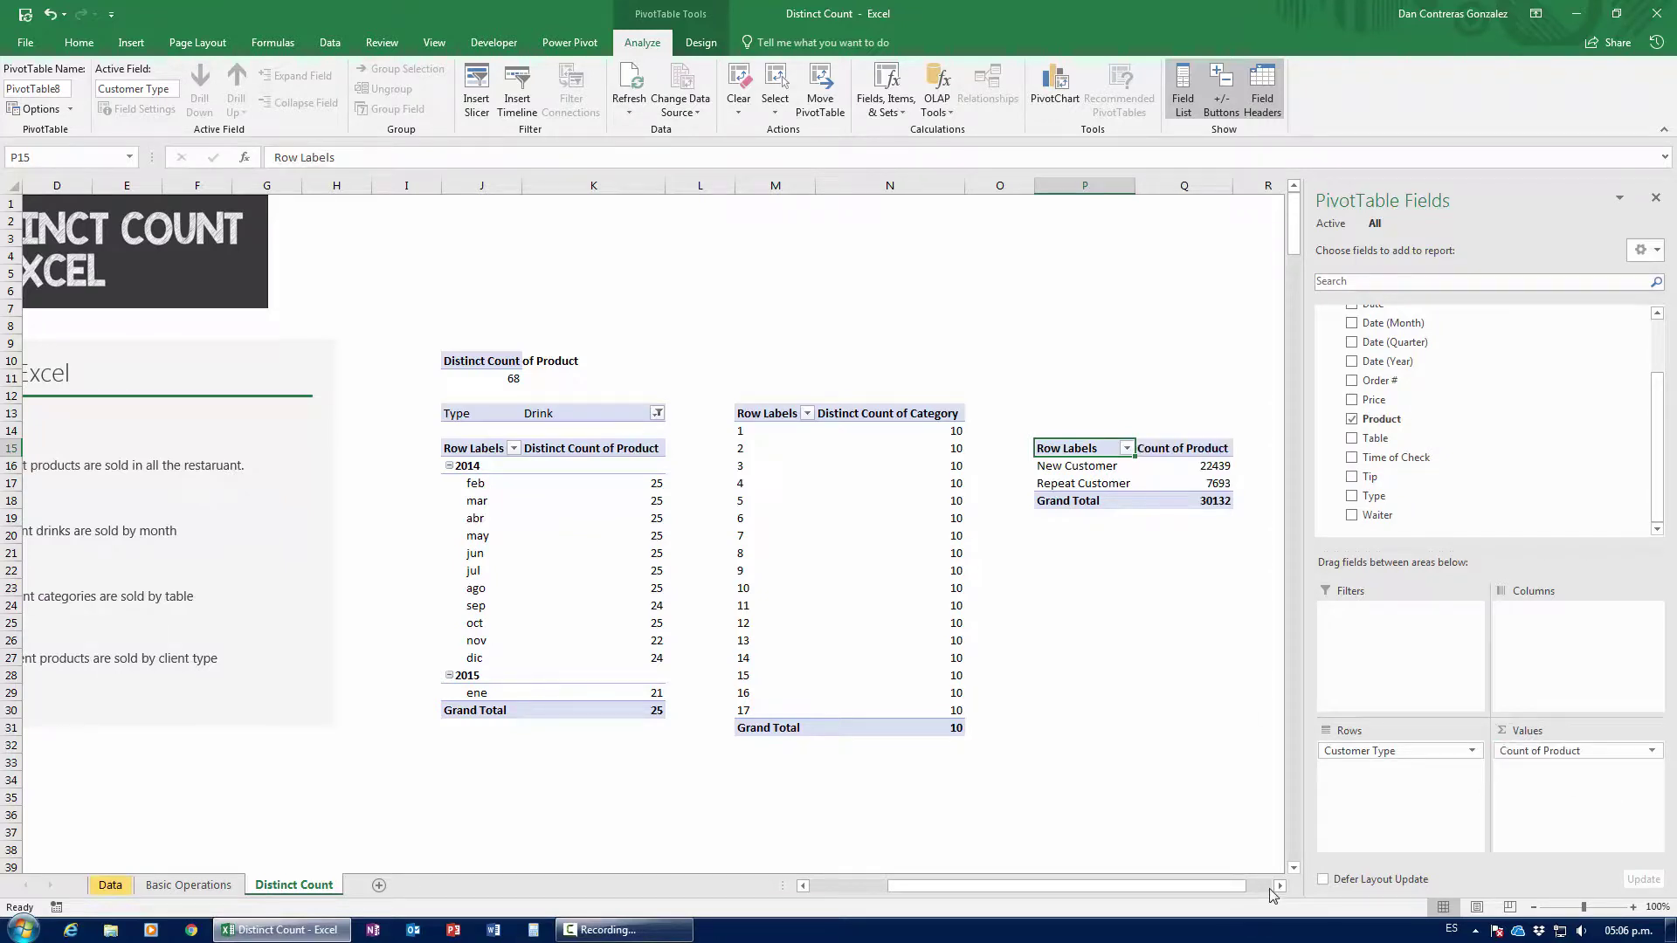
{"action": "left_click", "coordinate": [1267, 886]}
{"action": "left_click_drag", "start_coordinate": [1132, 887], "coordinate": [985, 887]}
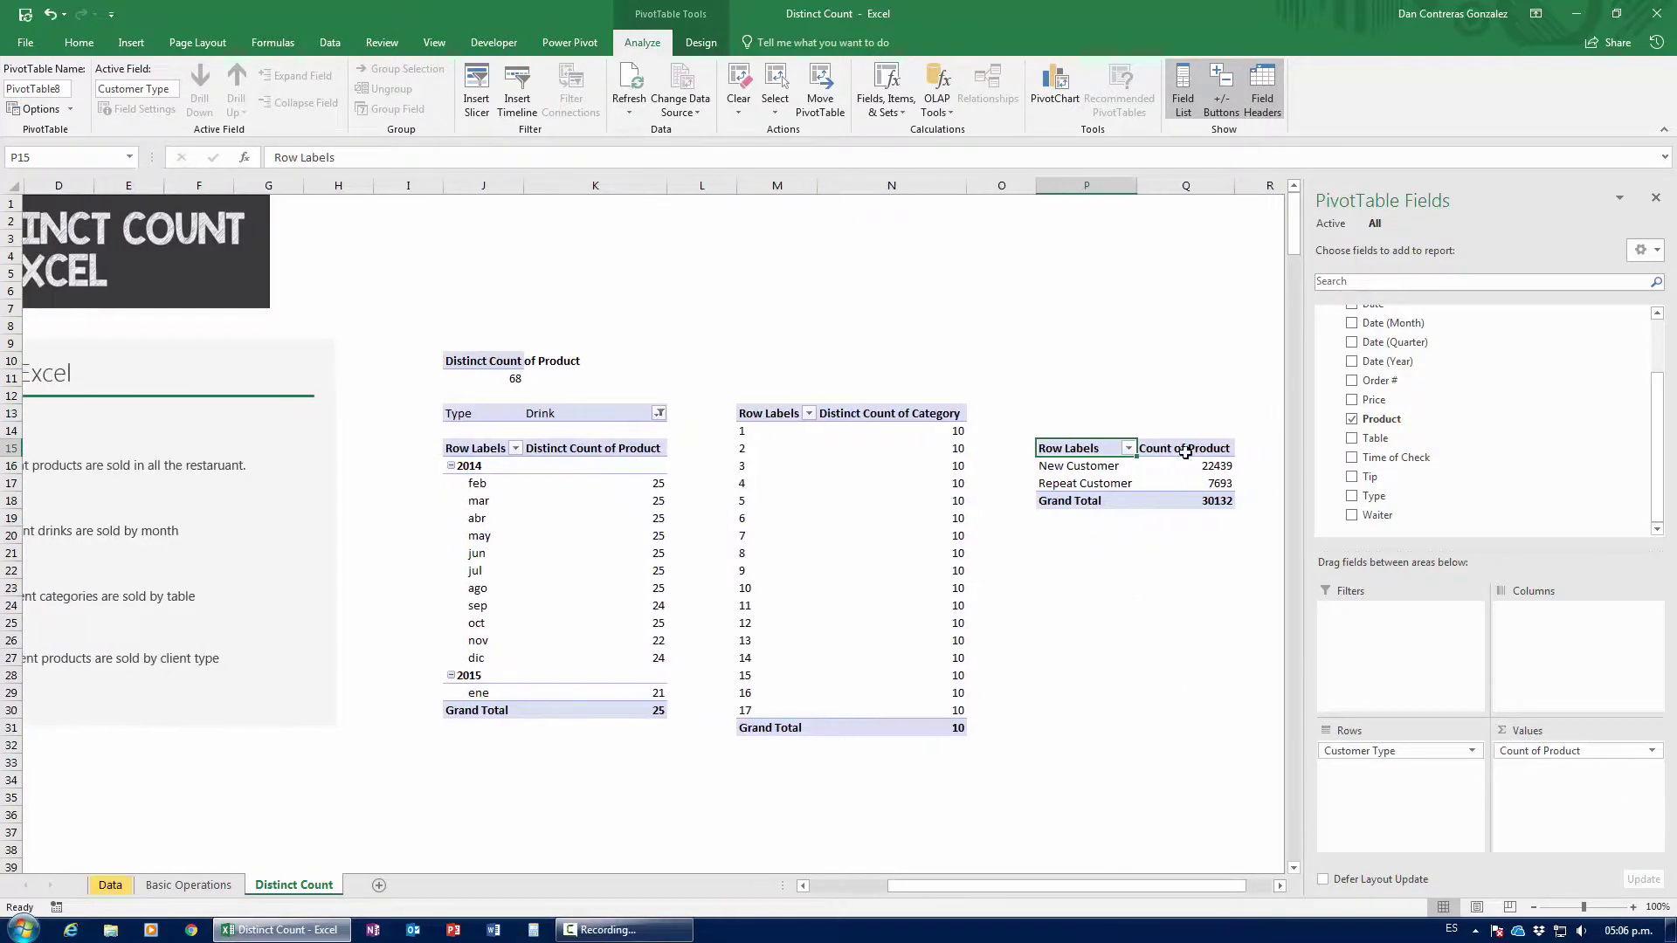
Summarize the Product value field of the customer type pivot table by Distinct Count.
{"action": "left_click", "coordinate": [1543, 751]}
{"action": "left_click", "coordinate": [1551, 736]}
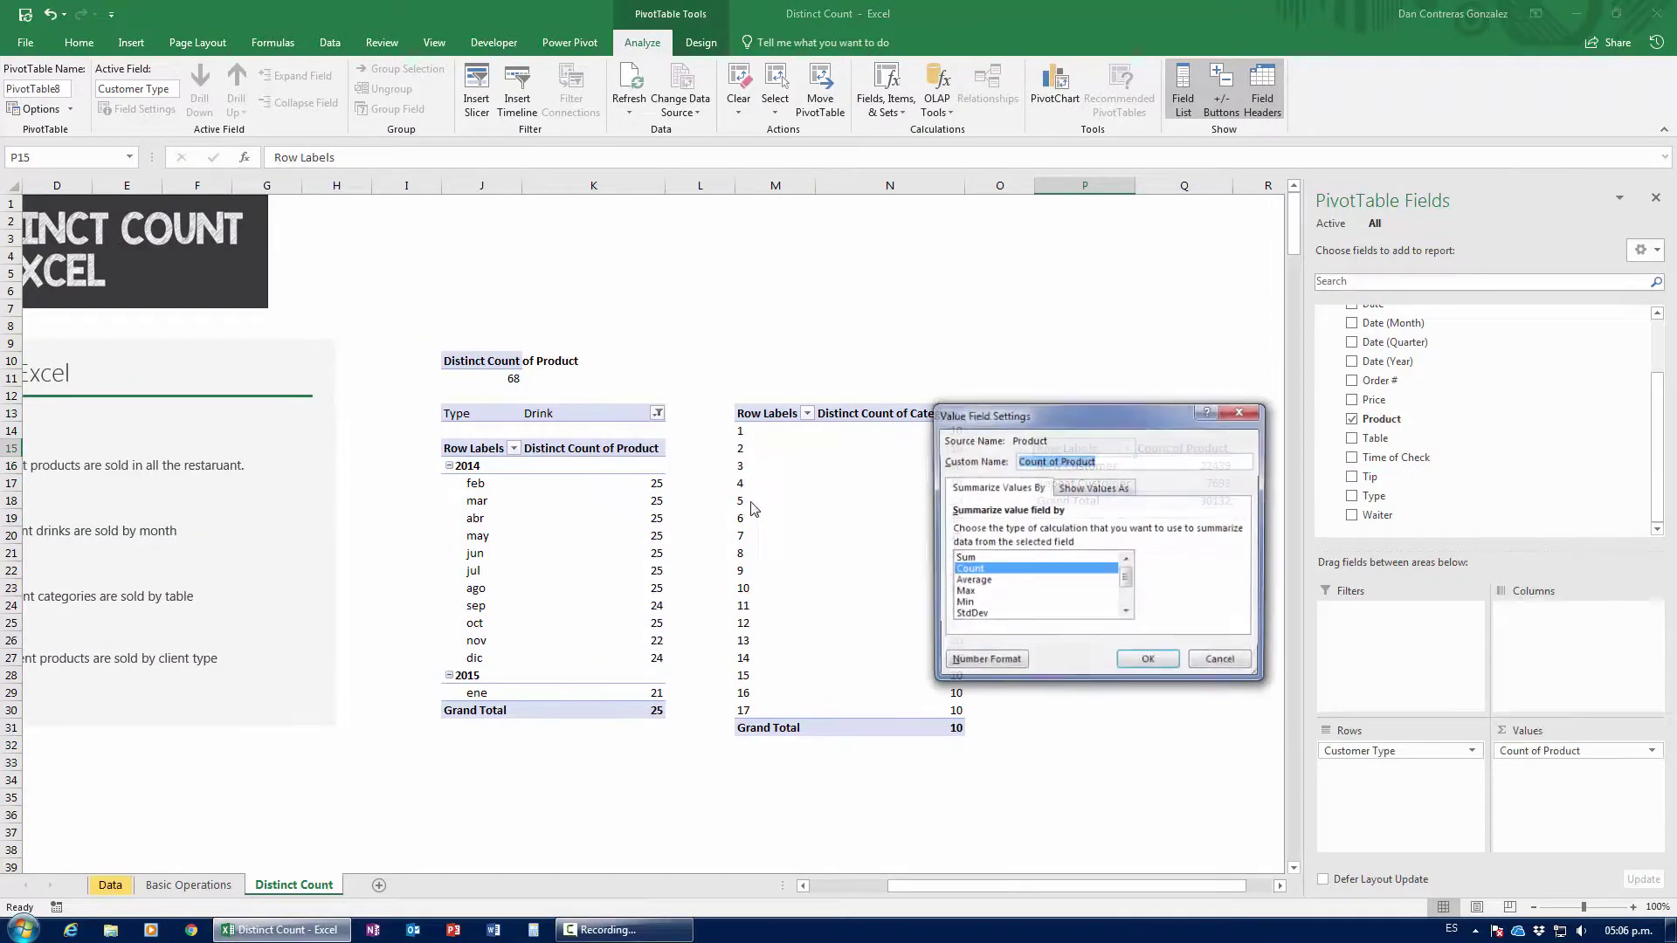
{"action": "scroll", "coordinate": [1113, 585], "scroll_direction": "down", "scroll_amount": 2}
{"action": "left_click", "coordinate": [978, 614]}
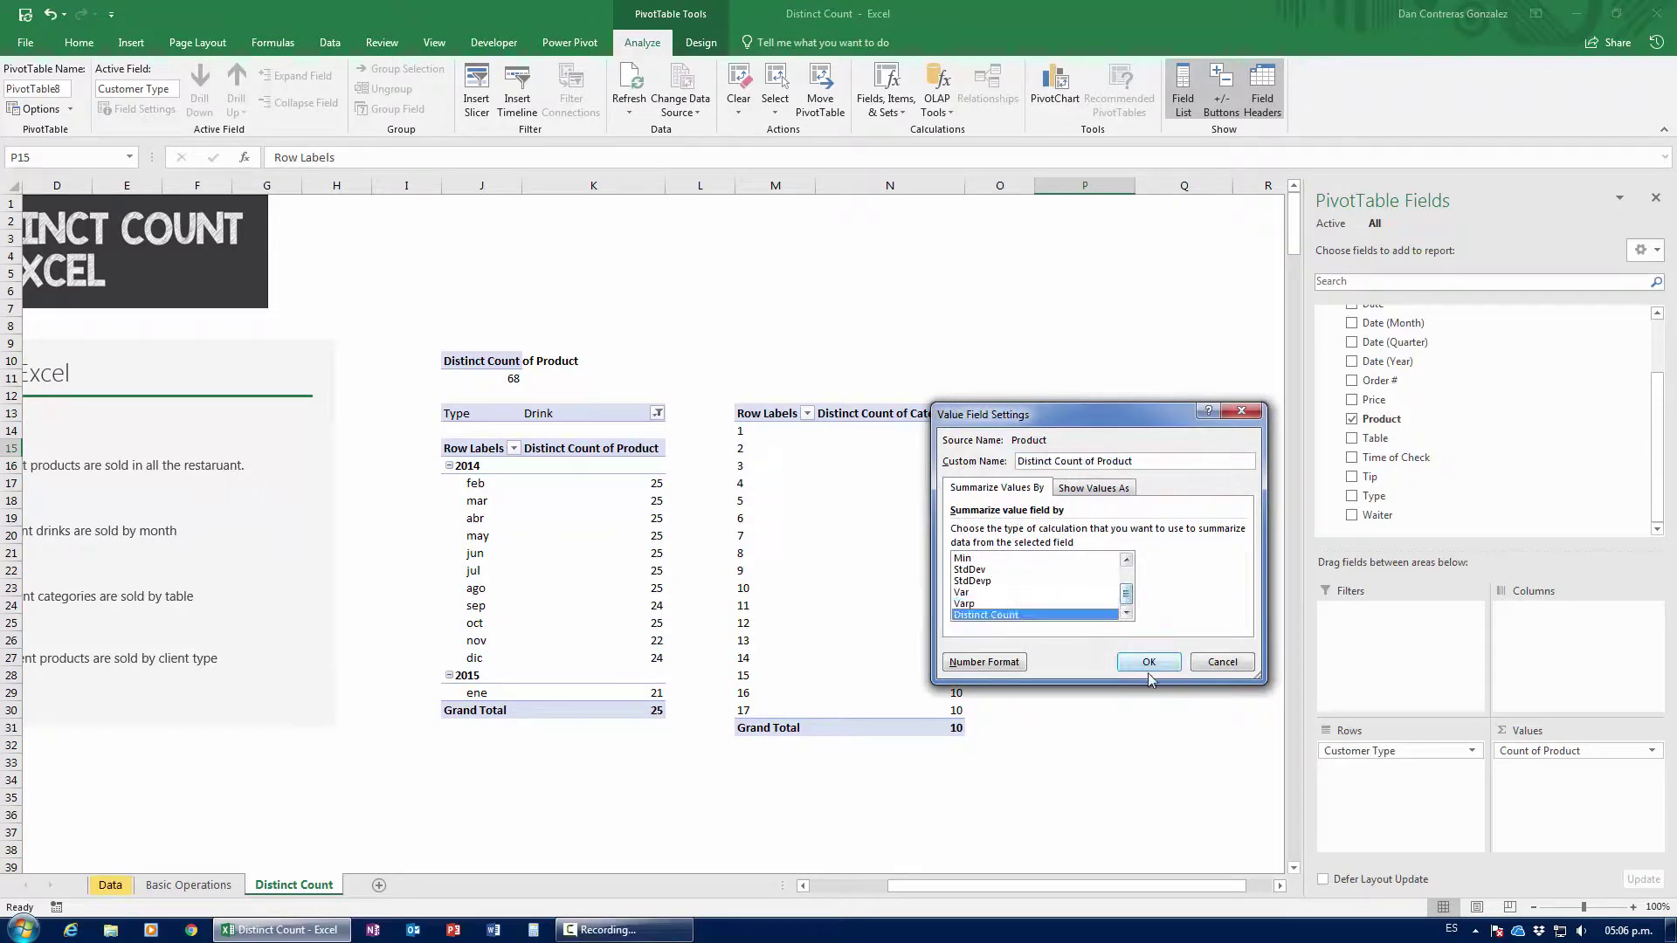
{"action": "left_click", "coordinate": [1149, 661]}
{"action": "left_click_drag", "start_coordinate": [1224, 887], "coordinate": [1250, 887]}
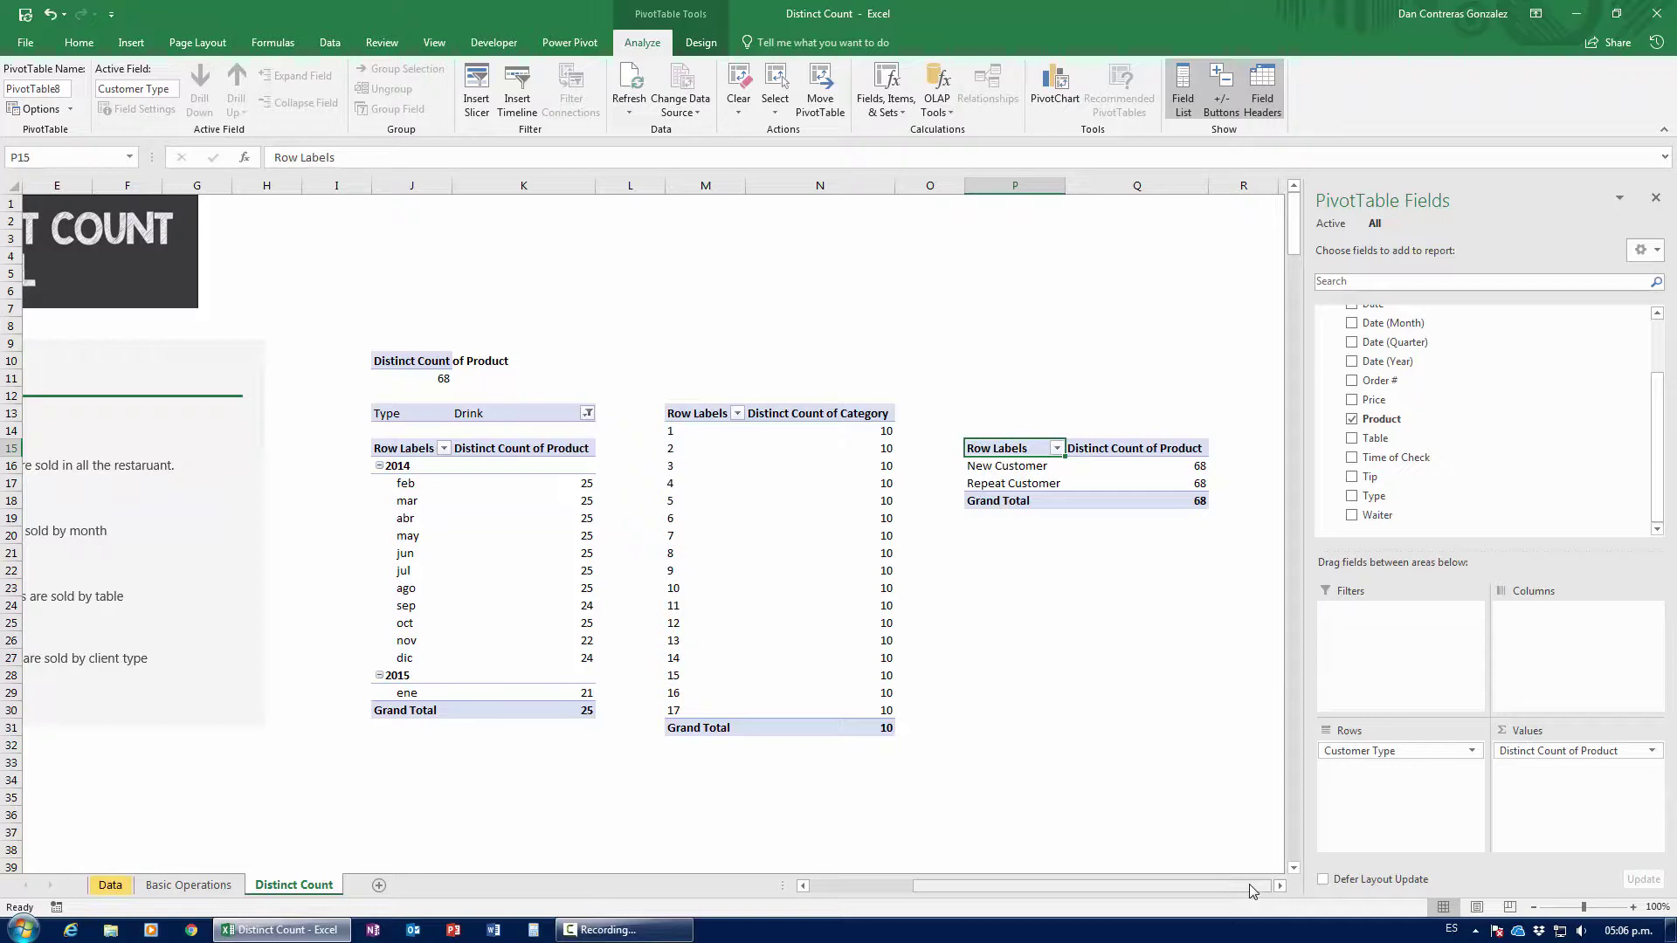
{"action": "left_click_drag", "start_coordinate": [1249, 887], "coordinate": [1105, 878]}
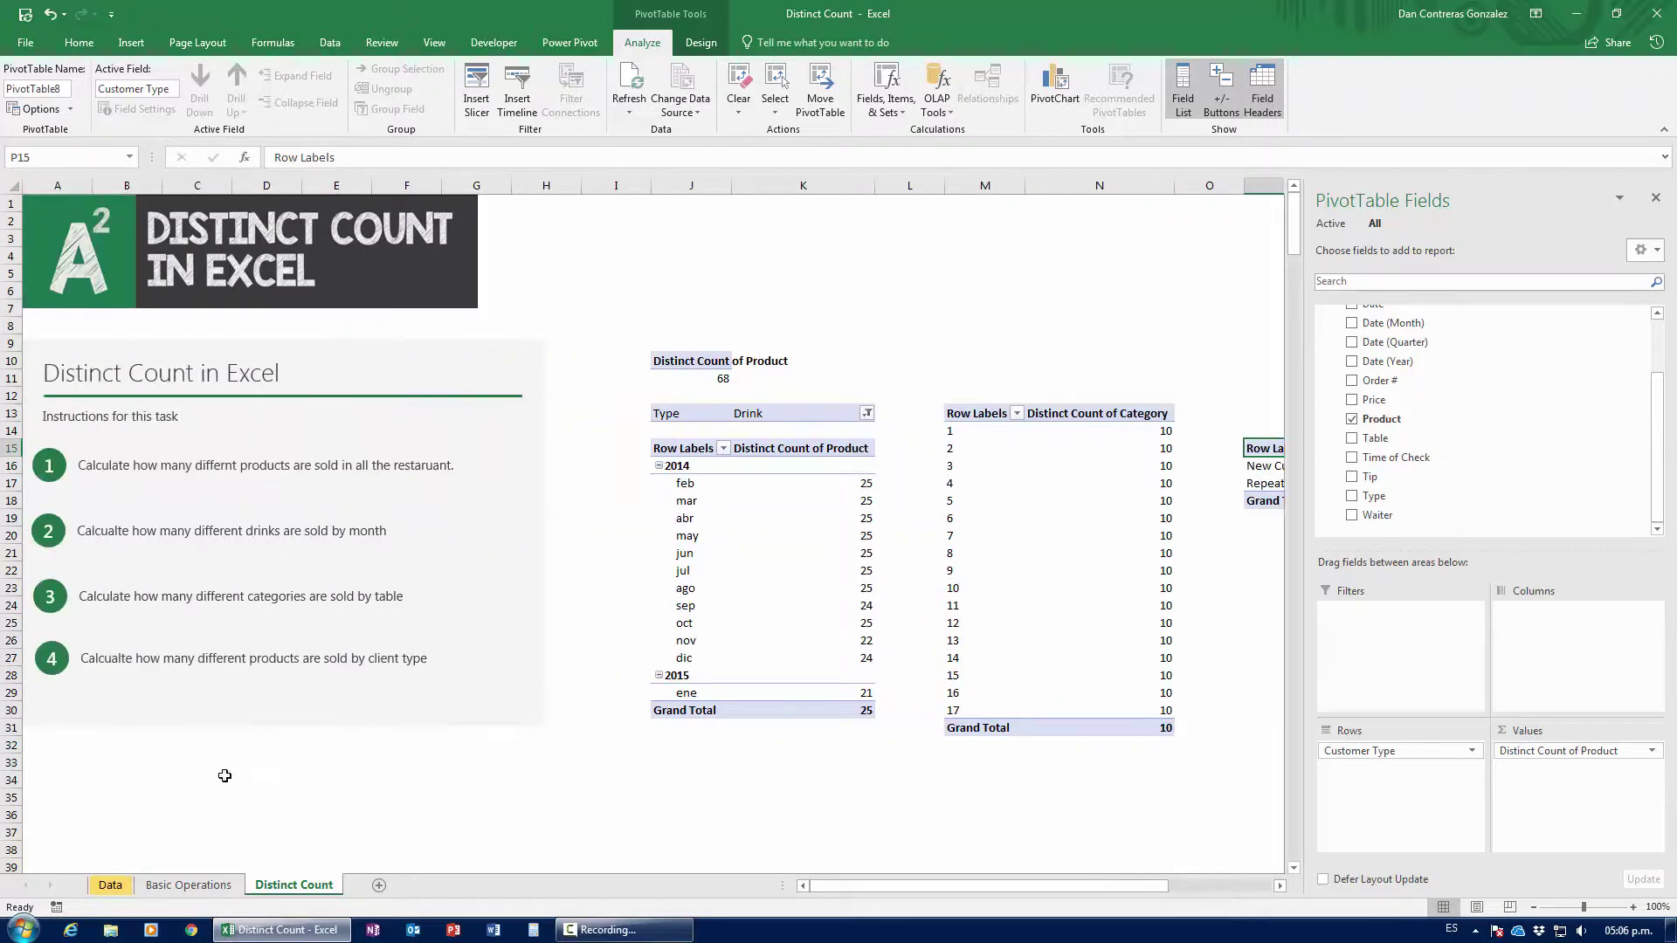
Review the order counts by waiter on the Basic Operations sheet and look at the order records on the Data sheet.
{"action": "left_click", "coordinate": [199, 885]}
{"action": "scroll", "coordinate": [702, 746], "scroll_direction": "down", "scroll_amount": 3}
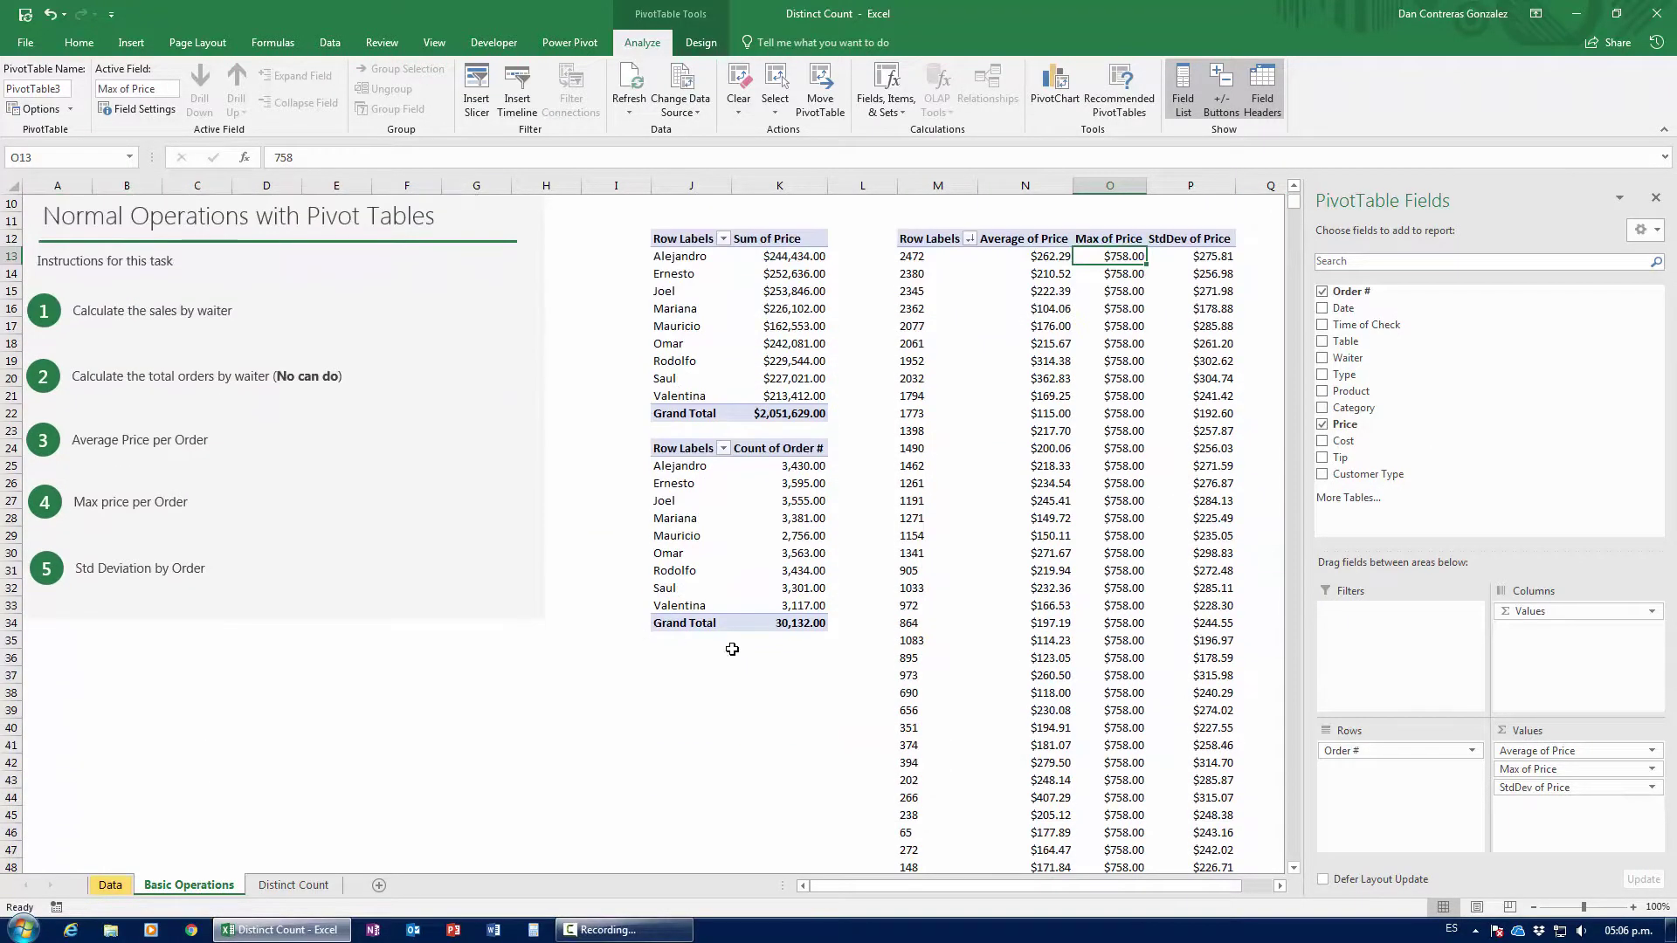
{"action": "left_click", "coordinate": [774, 550]}
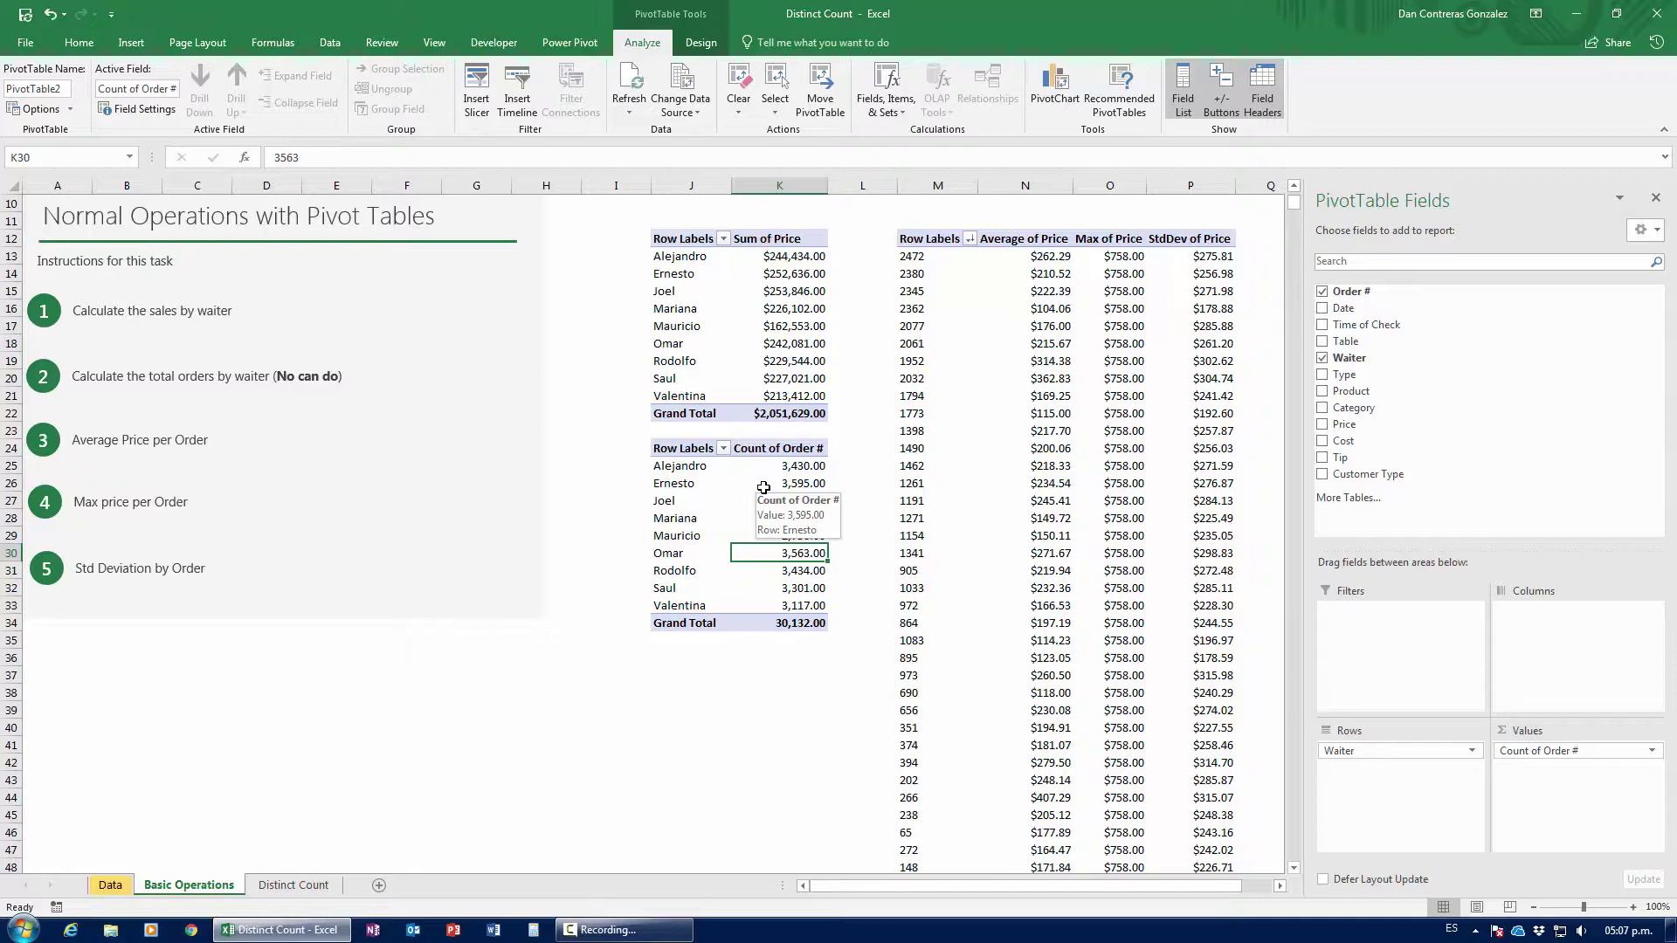
{"action": "left_click", "coordinate": [110, 885]}
{"action": "left_click", "coordinate": [188, 885]}
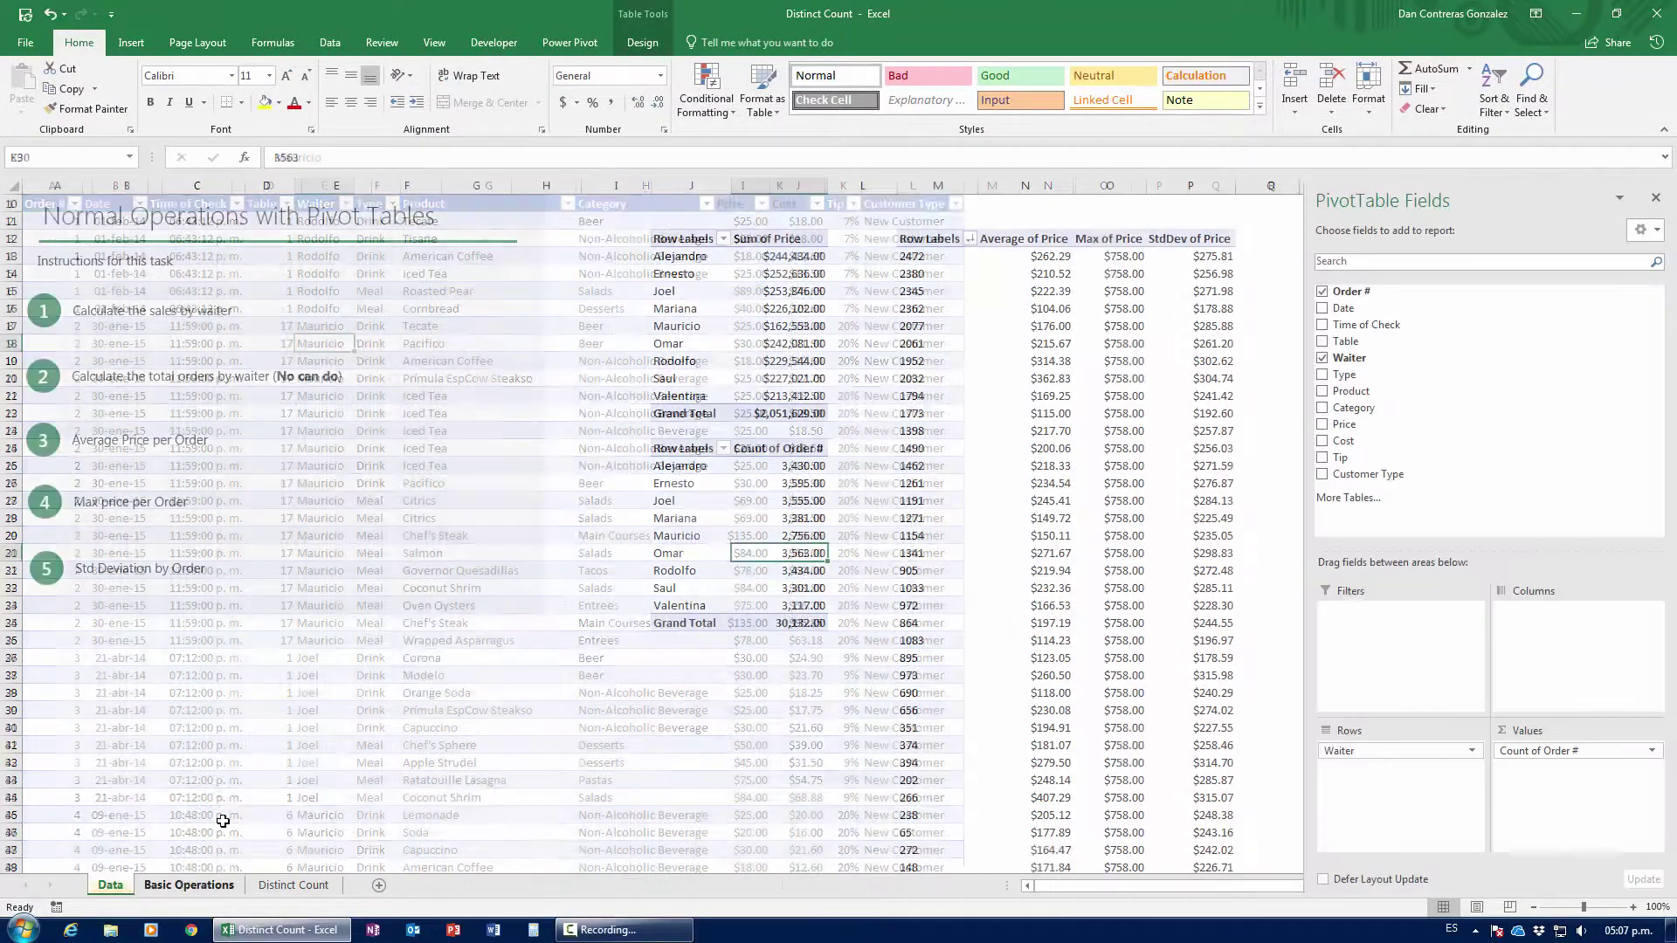
{"action": "scroll", "coordinate": [622, 751], "scroll_direction": "down", "scroll_amount": 1}
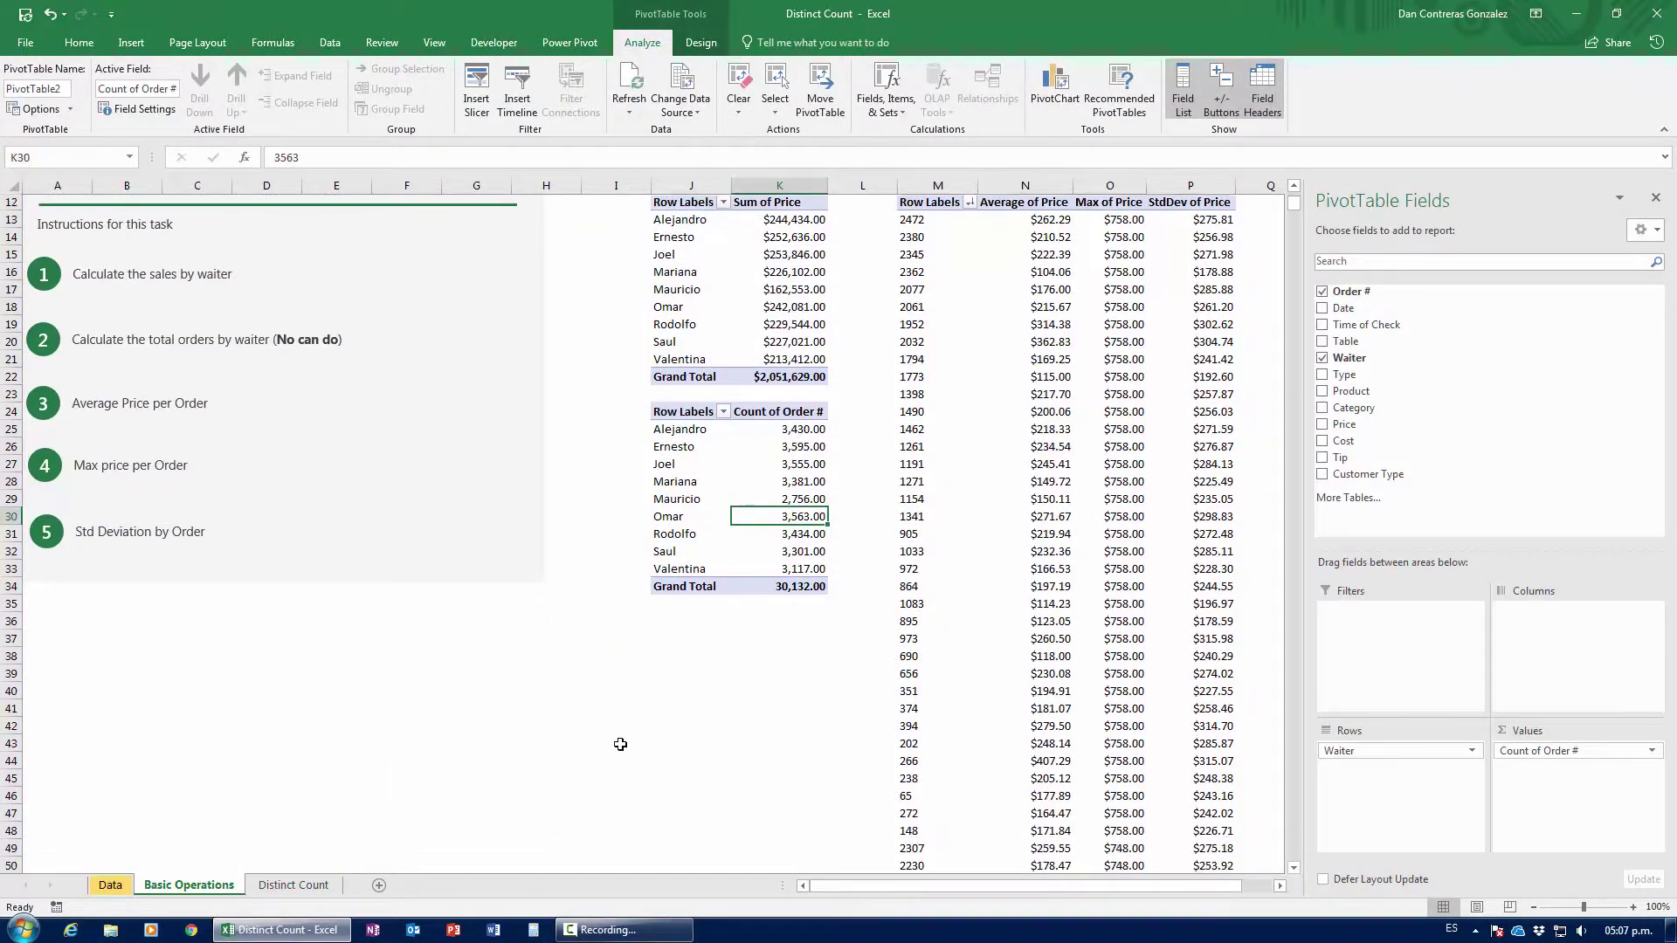
Insert a pivot table from the workbook's Data Model at cell H37 of the Basic Operations sheet.
{"action": "left_click", "coordinate": [559, 624]}
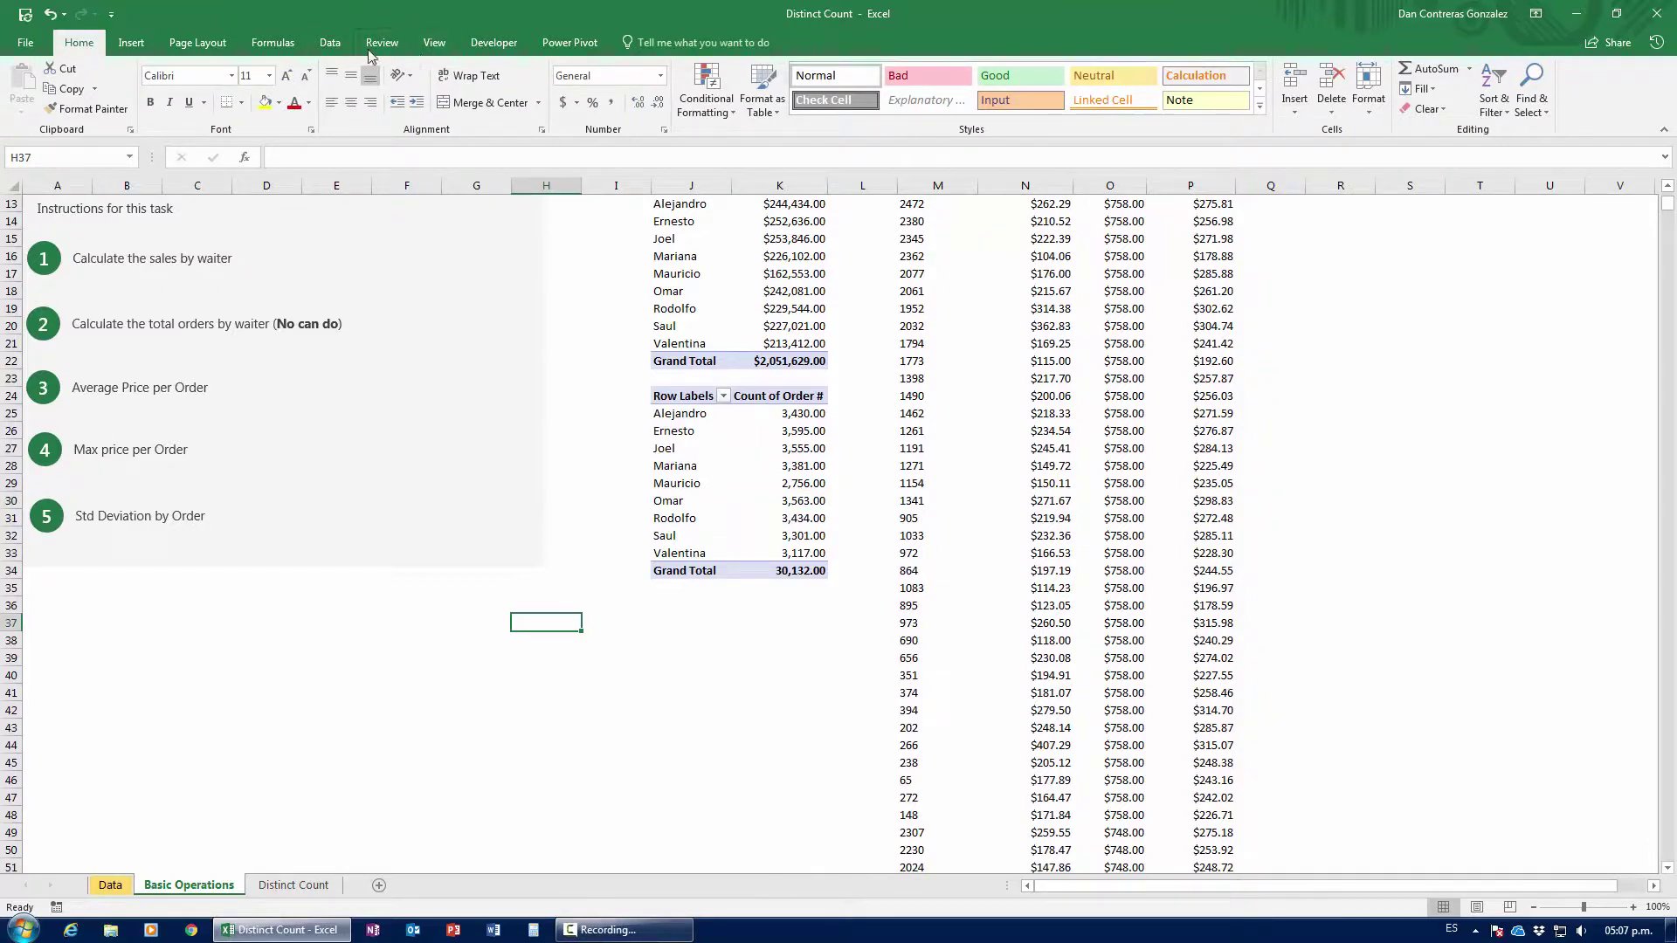
{"action": "left_click", "coordinate": [131, 42]}
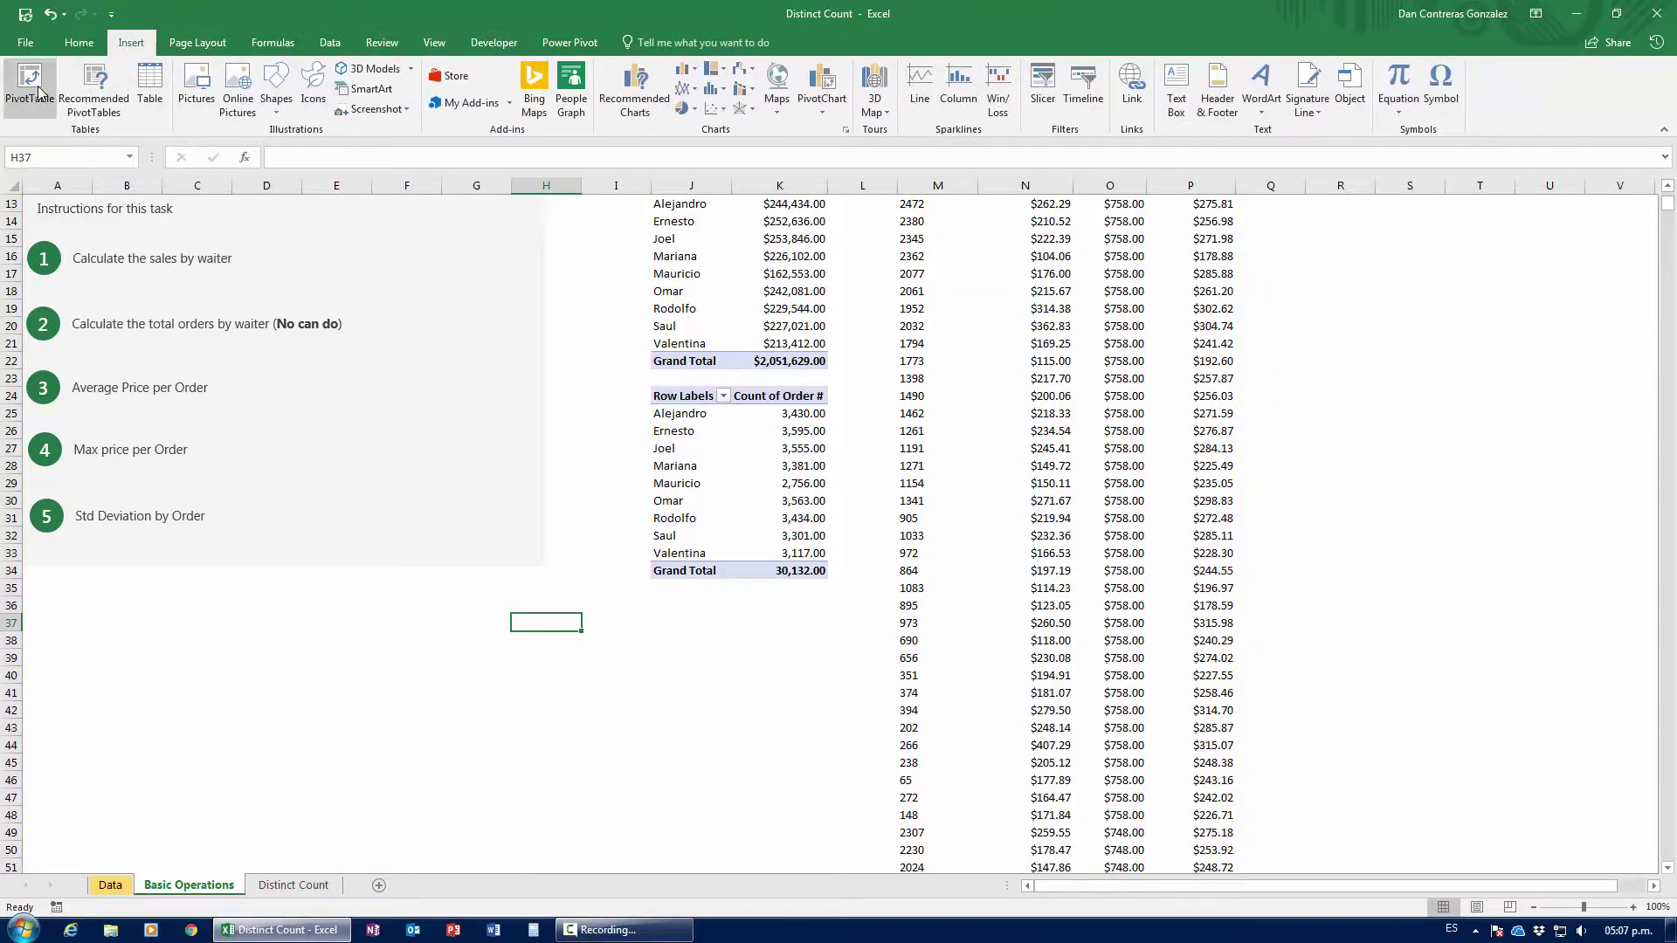
{"action": "left_click", "coordinate": [29, 84]}
{"action": "left_click", "coordinate": [1155, 673]}
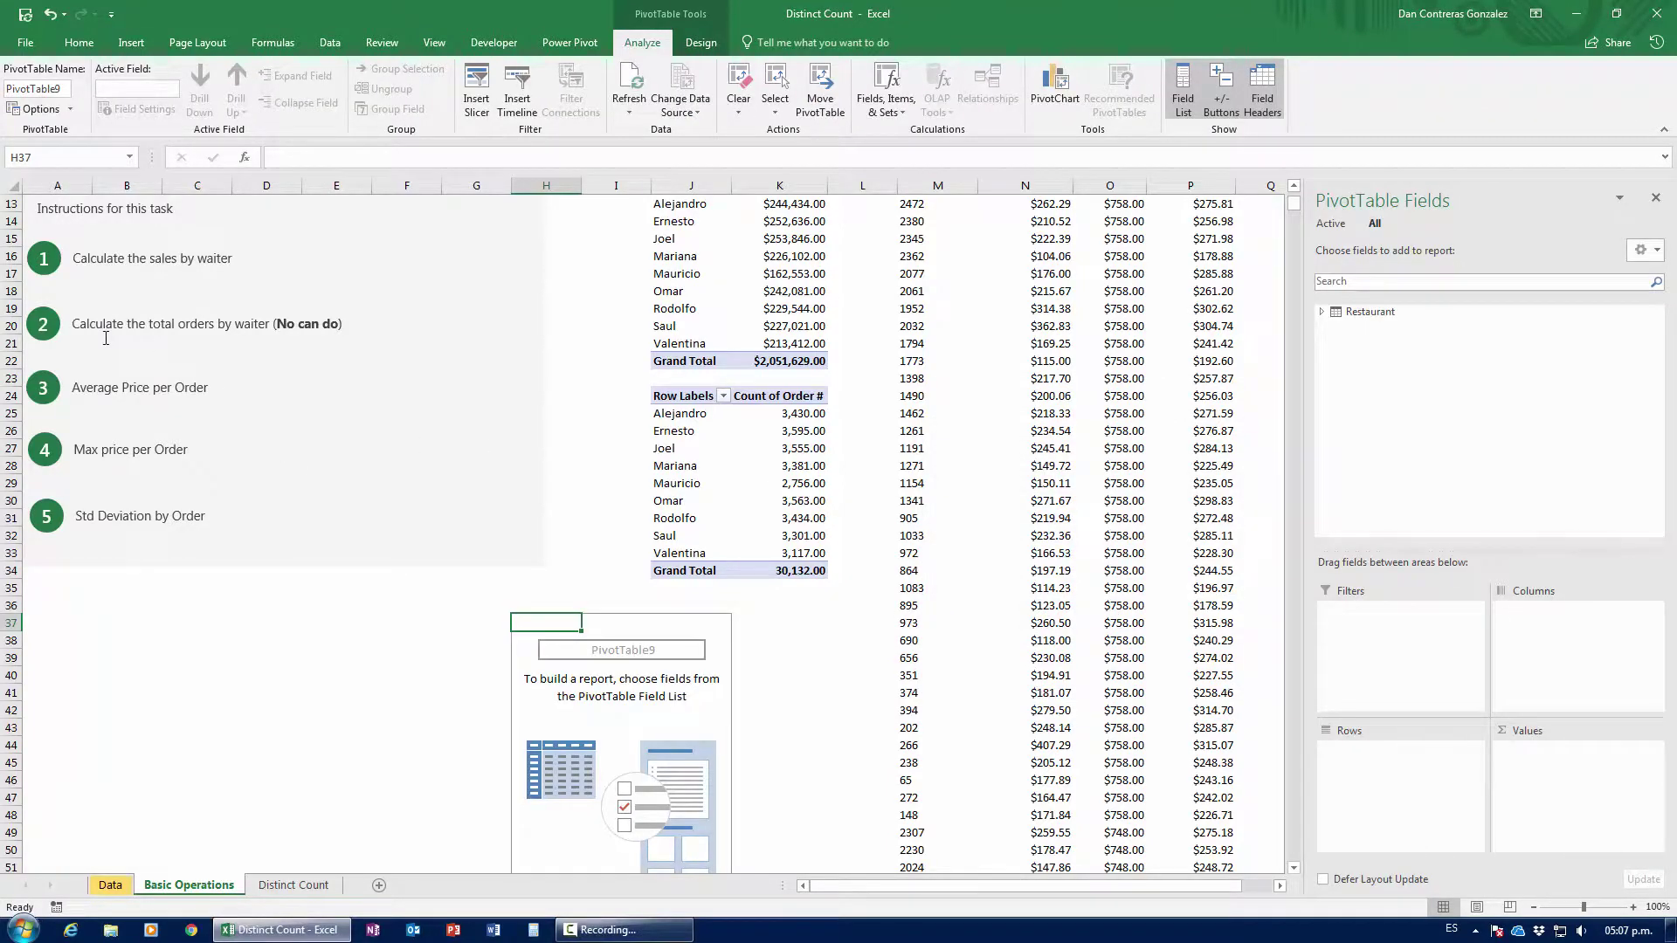
Add the Restaurant table's Waiter field to the rows of the pivot table at H37.
{"action": "left_click", "coordinate": [1398, 315]}
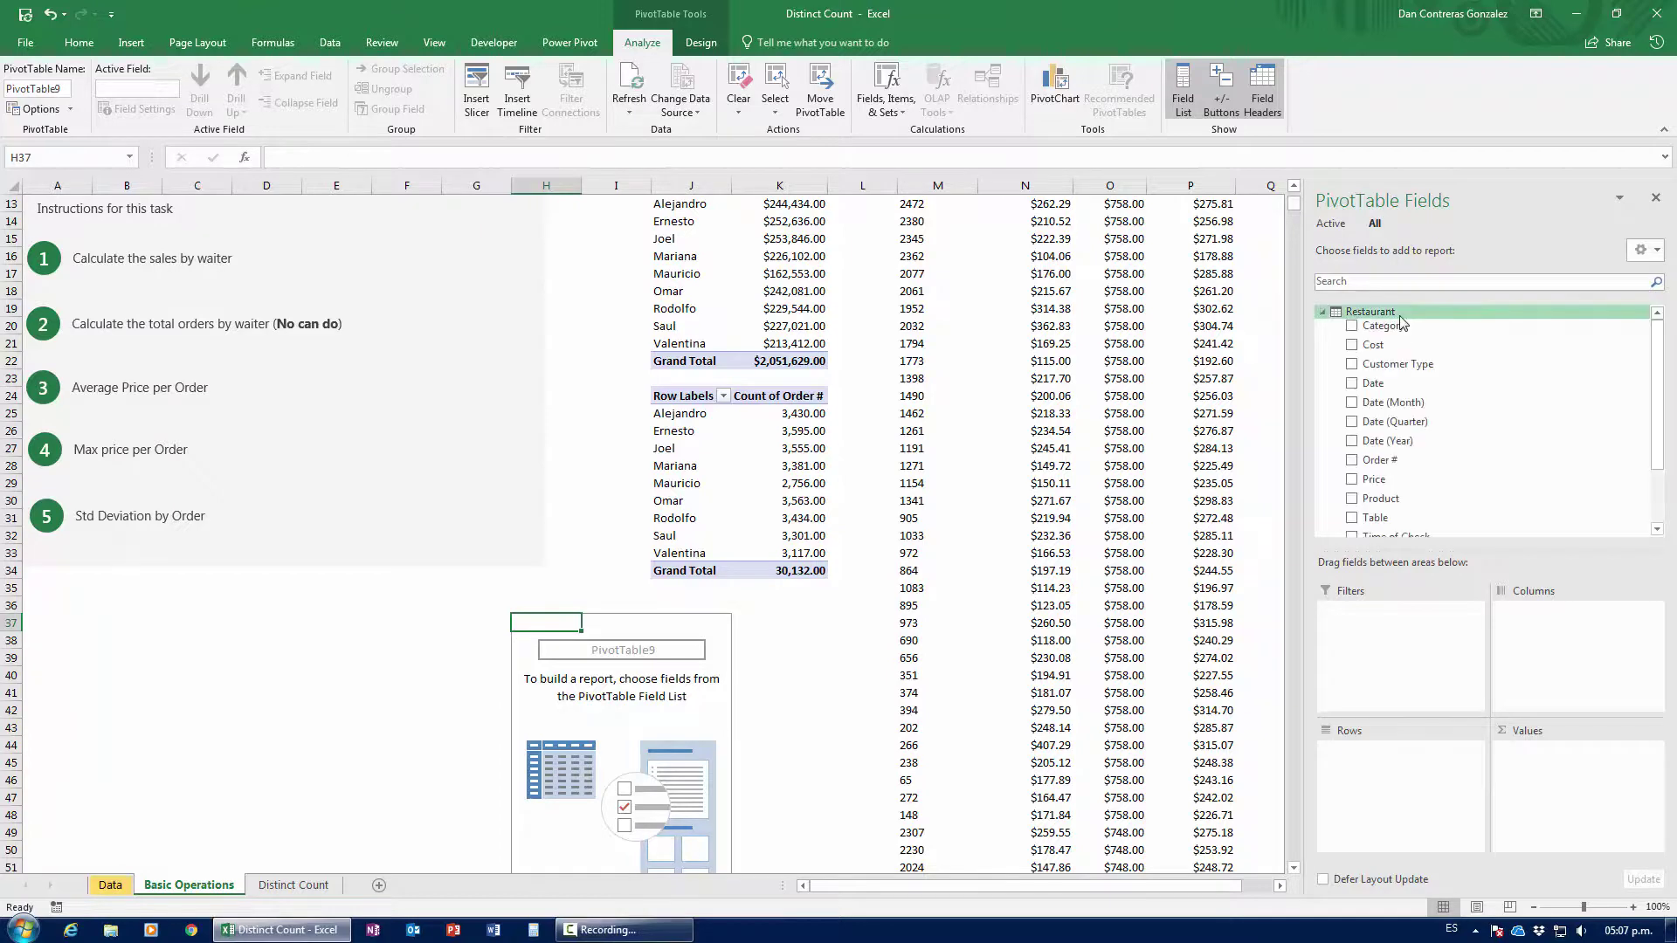
{"action": "scroll", "coordinate": [1657, 431], "scroll_direction": "down", "scroll_amount": 1}
{"action": "scroll", "coordinate": [1657, 430], "scroll_direction": "up", "scroll_amount": 1}
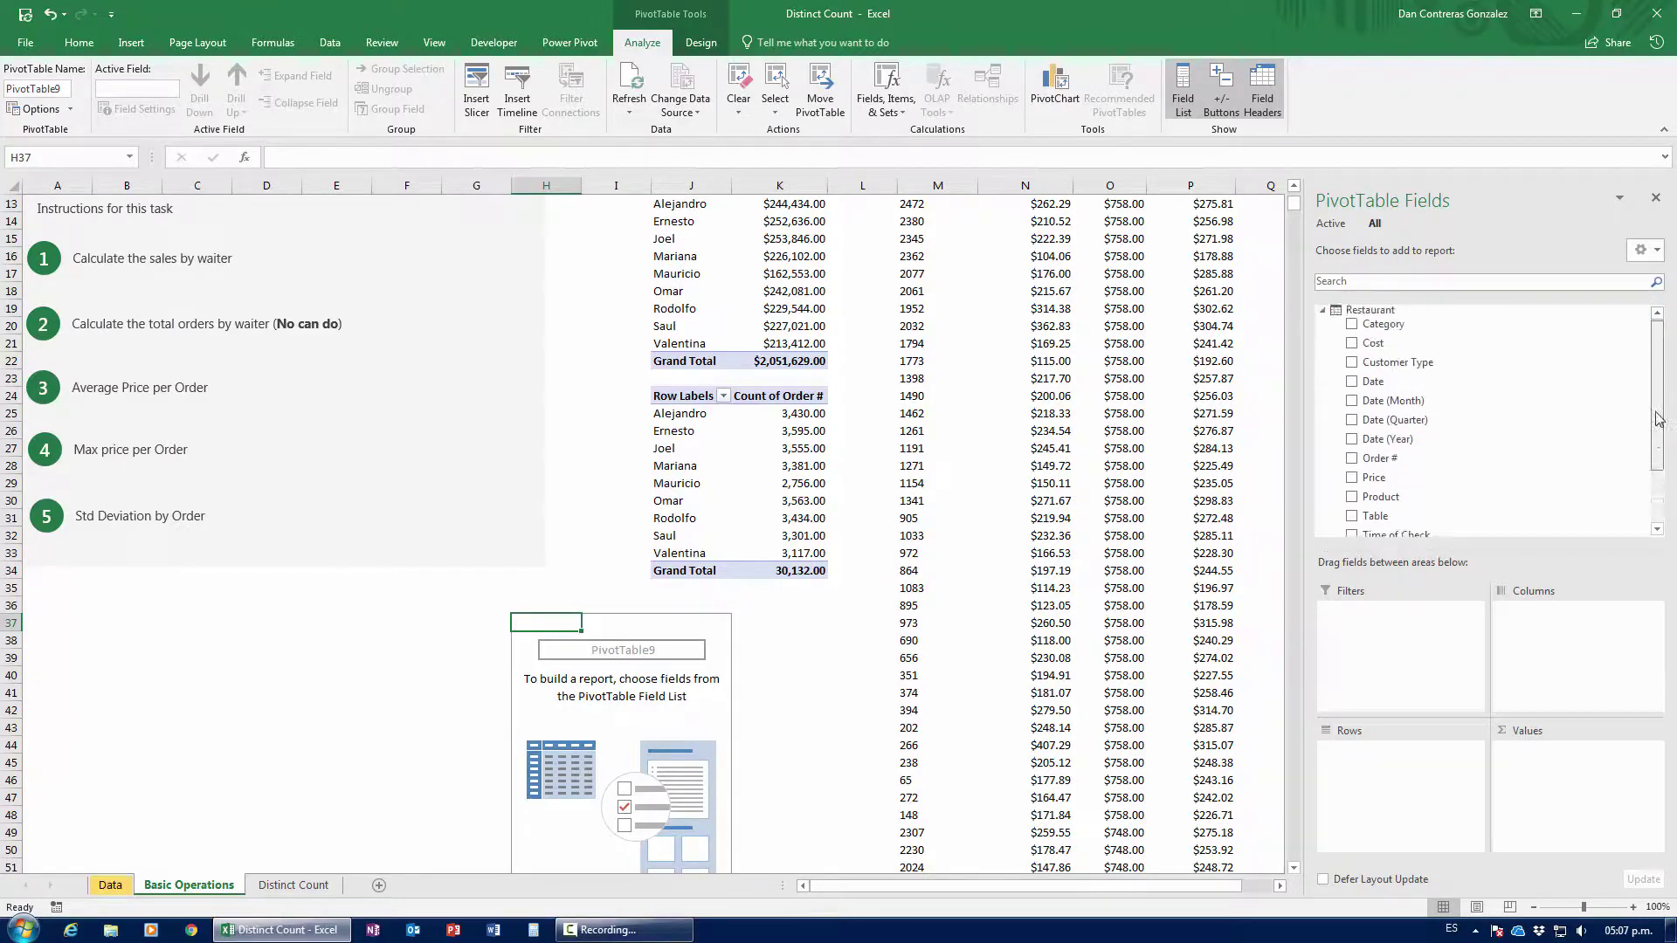
{"action": "scroll", "coordinate": [1442, 454], "scroll_direction": "down", "scroll_amount": 2}
{"action": "left_click_drag", "start_coordinate": [1398, 517], "coordinate": [1398, 756]}
{"action": "scroll", "coordinate": [1658, 483], "scroll_direction": "up", "scroll_amount": 2}
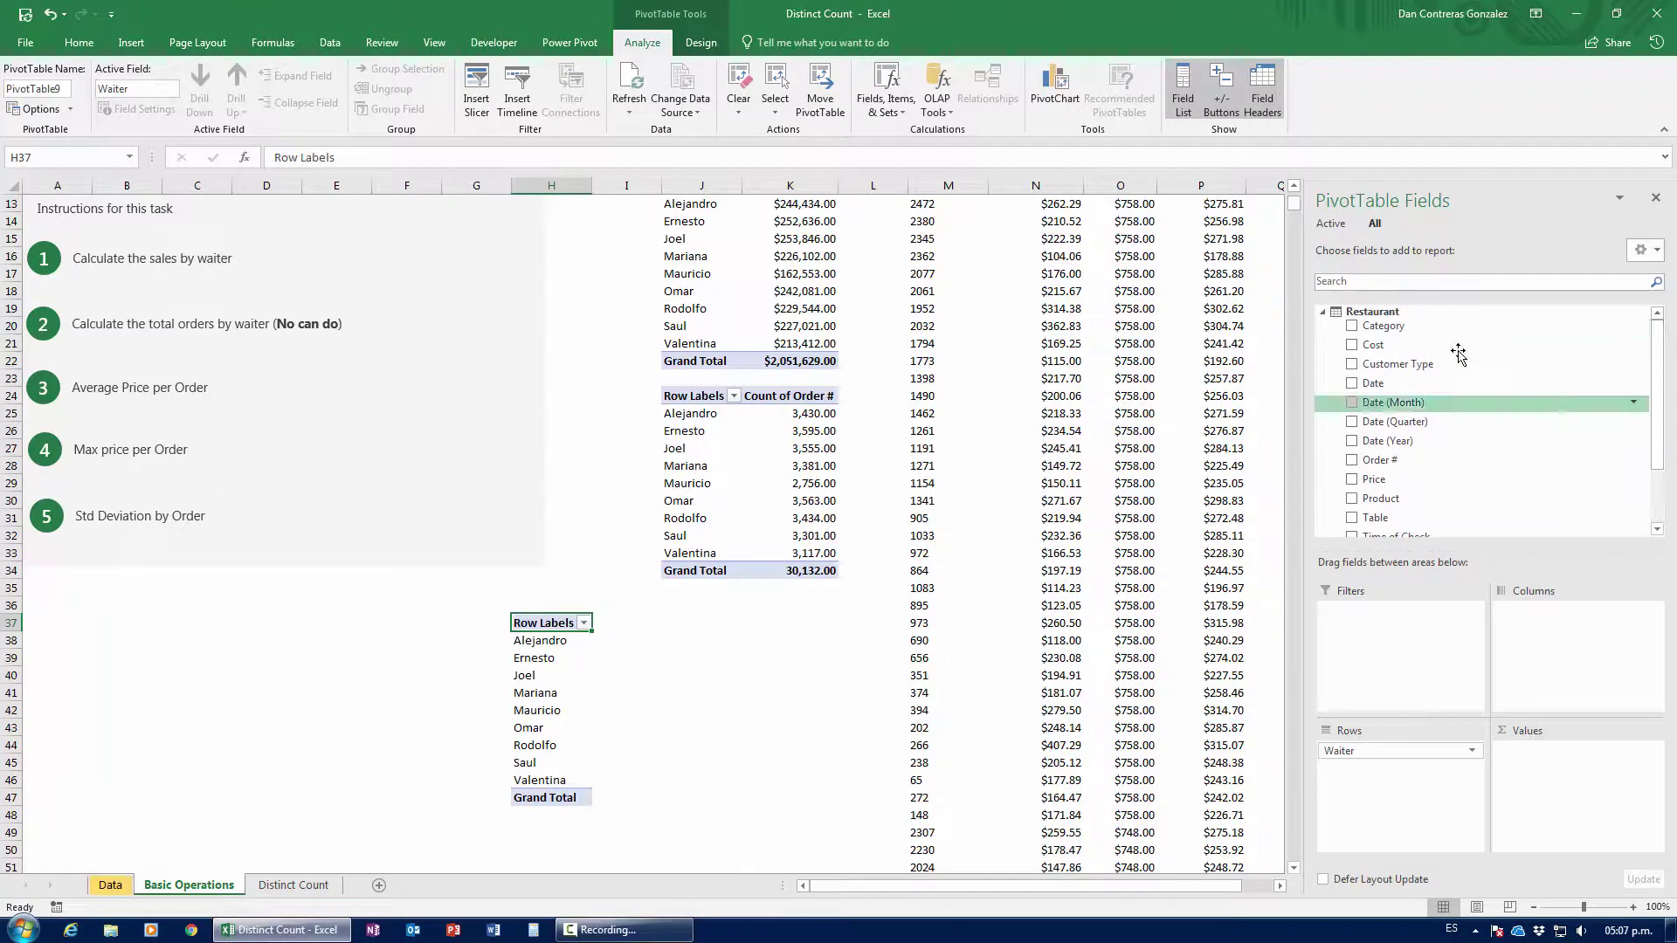
Add the Order # field to the values of the pivot table at H37 and summarize it by Distinct Count.
{"action": "left_click_drag", "start_coordinate": [1380, 460], "coordinate": [1551, 756]}
{"action": "left_click_drag", "start_coordinate": [673, 693], "coordinate": [674, 694]}
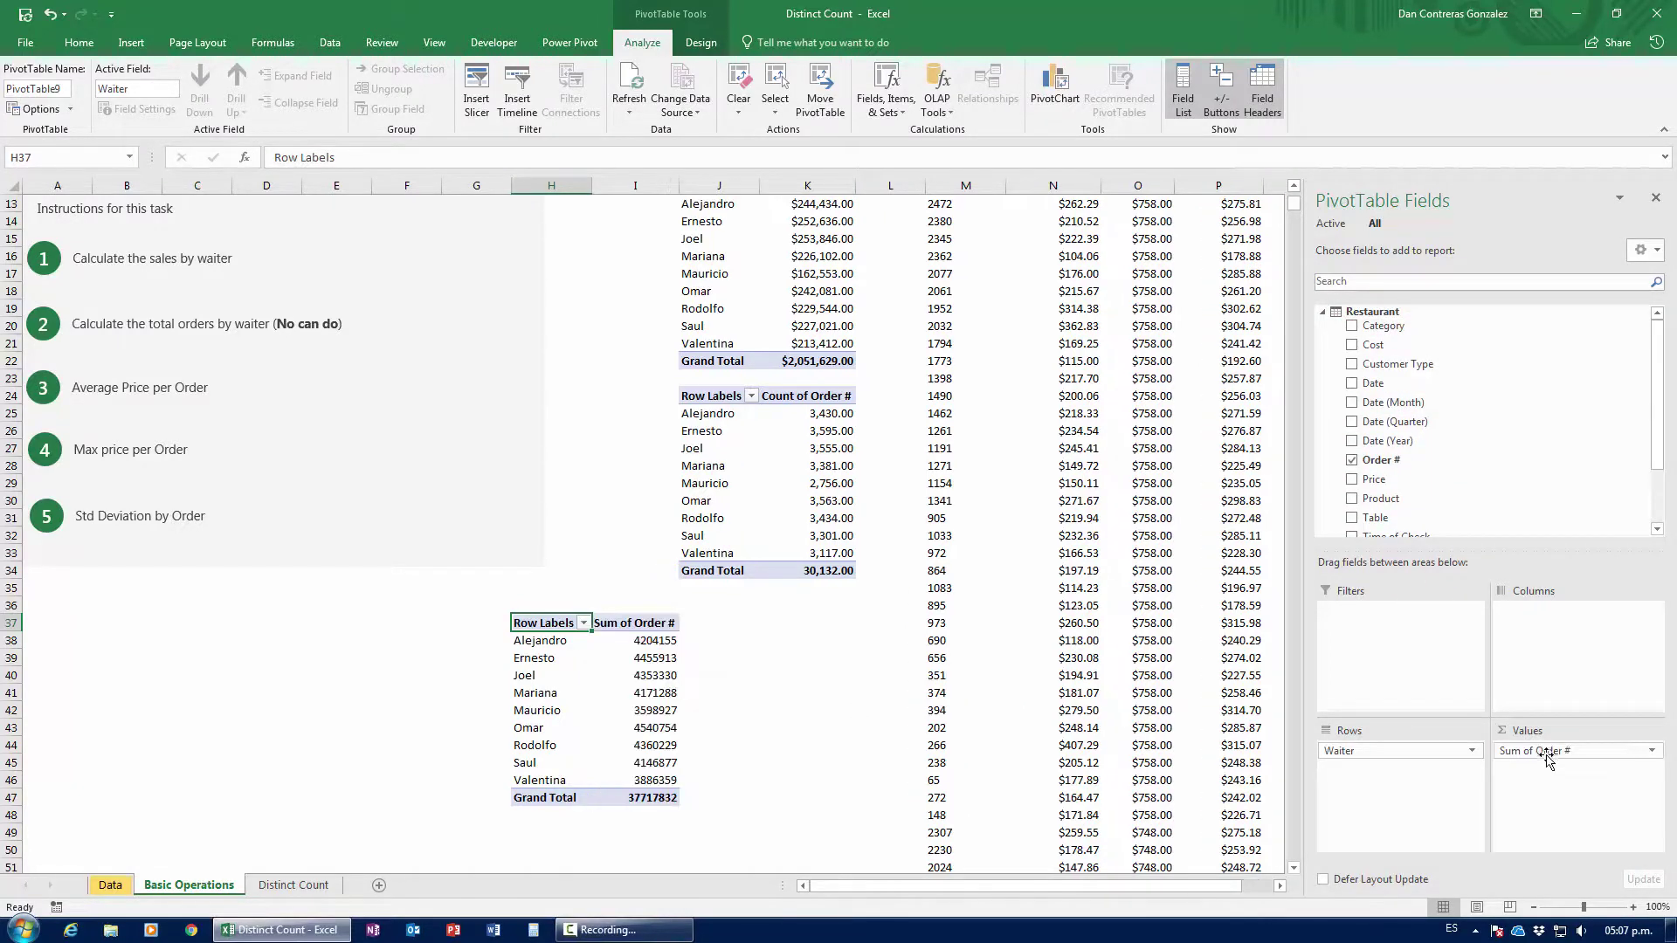
{"action": "left_click", "coordinate": [1652, 752]}
{"action": "left_click", "coordinate": [1550, 732]}
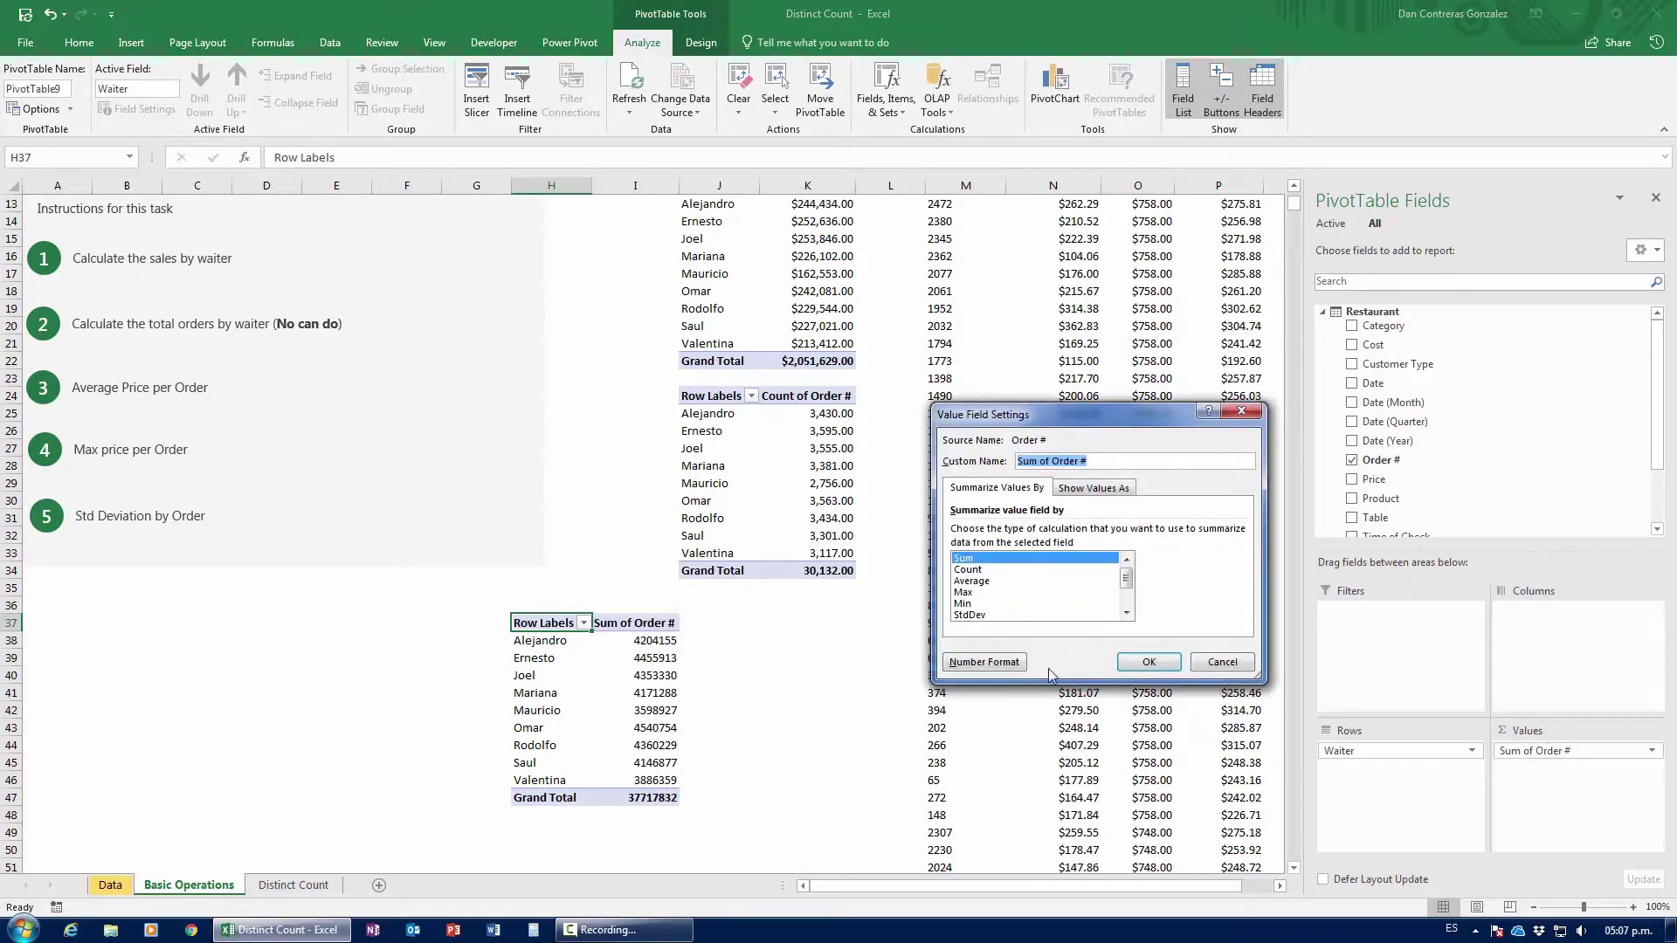
{"action": "scroll", "coordinate": [1115, 583], "scroll_direction": "down", "scroll_amount": 2}
{"action": "left_click", "coordinate": [986, 615]}
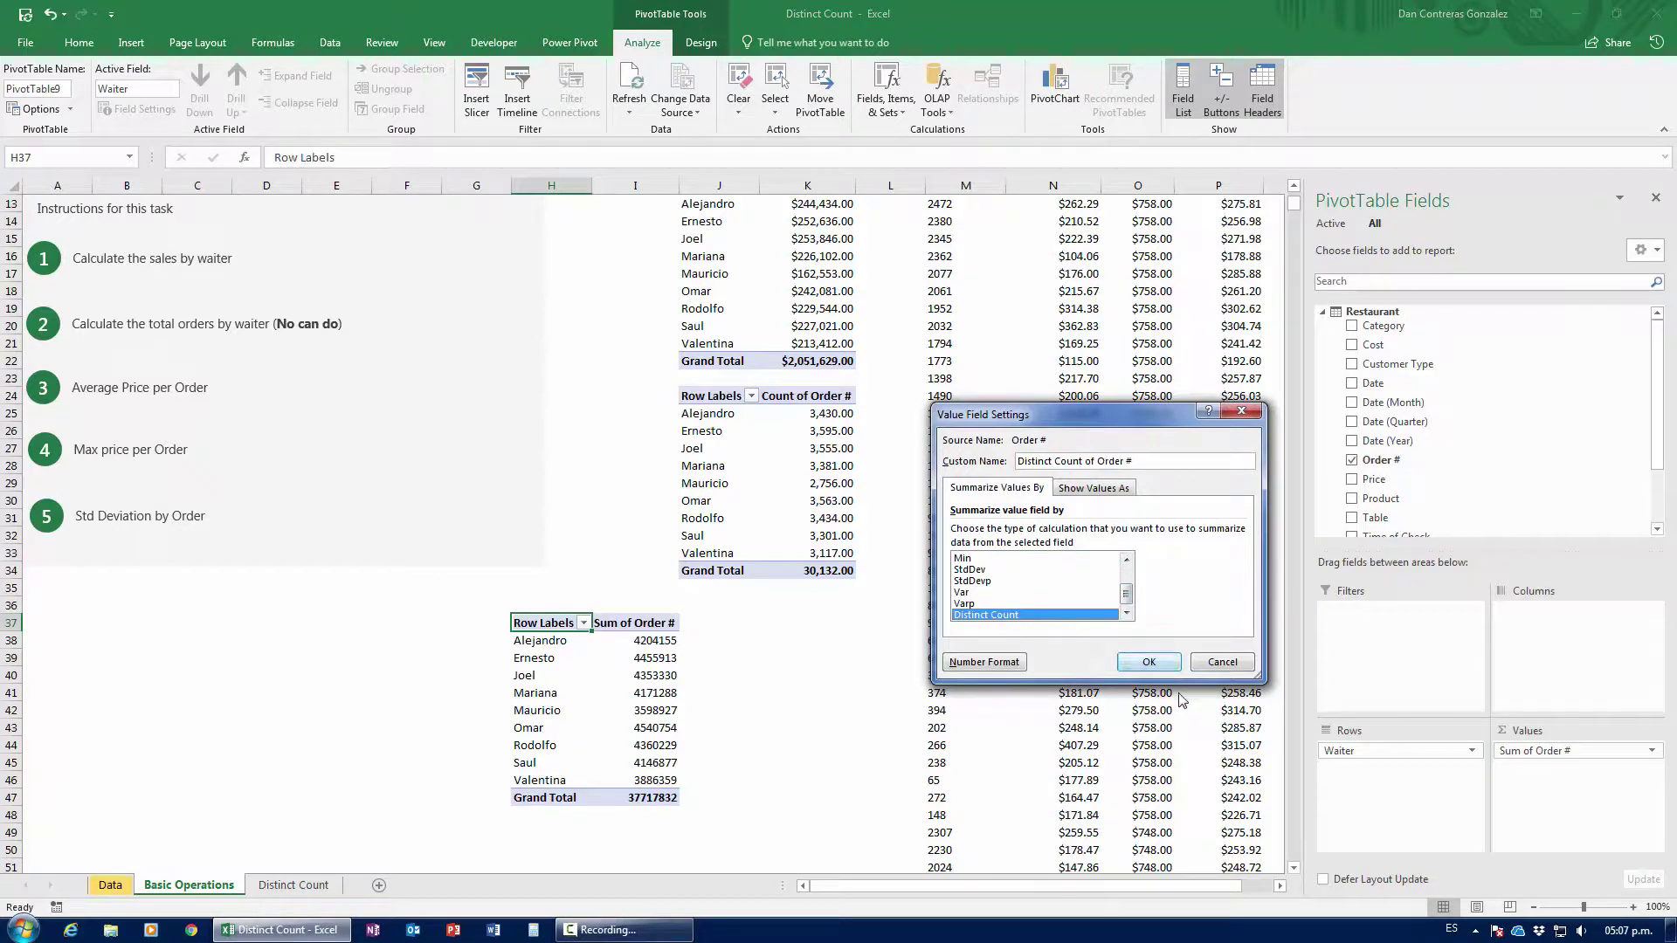
{"action": "left_click", "coordinate": [1149, 662]}
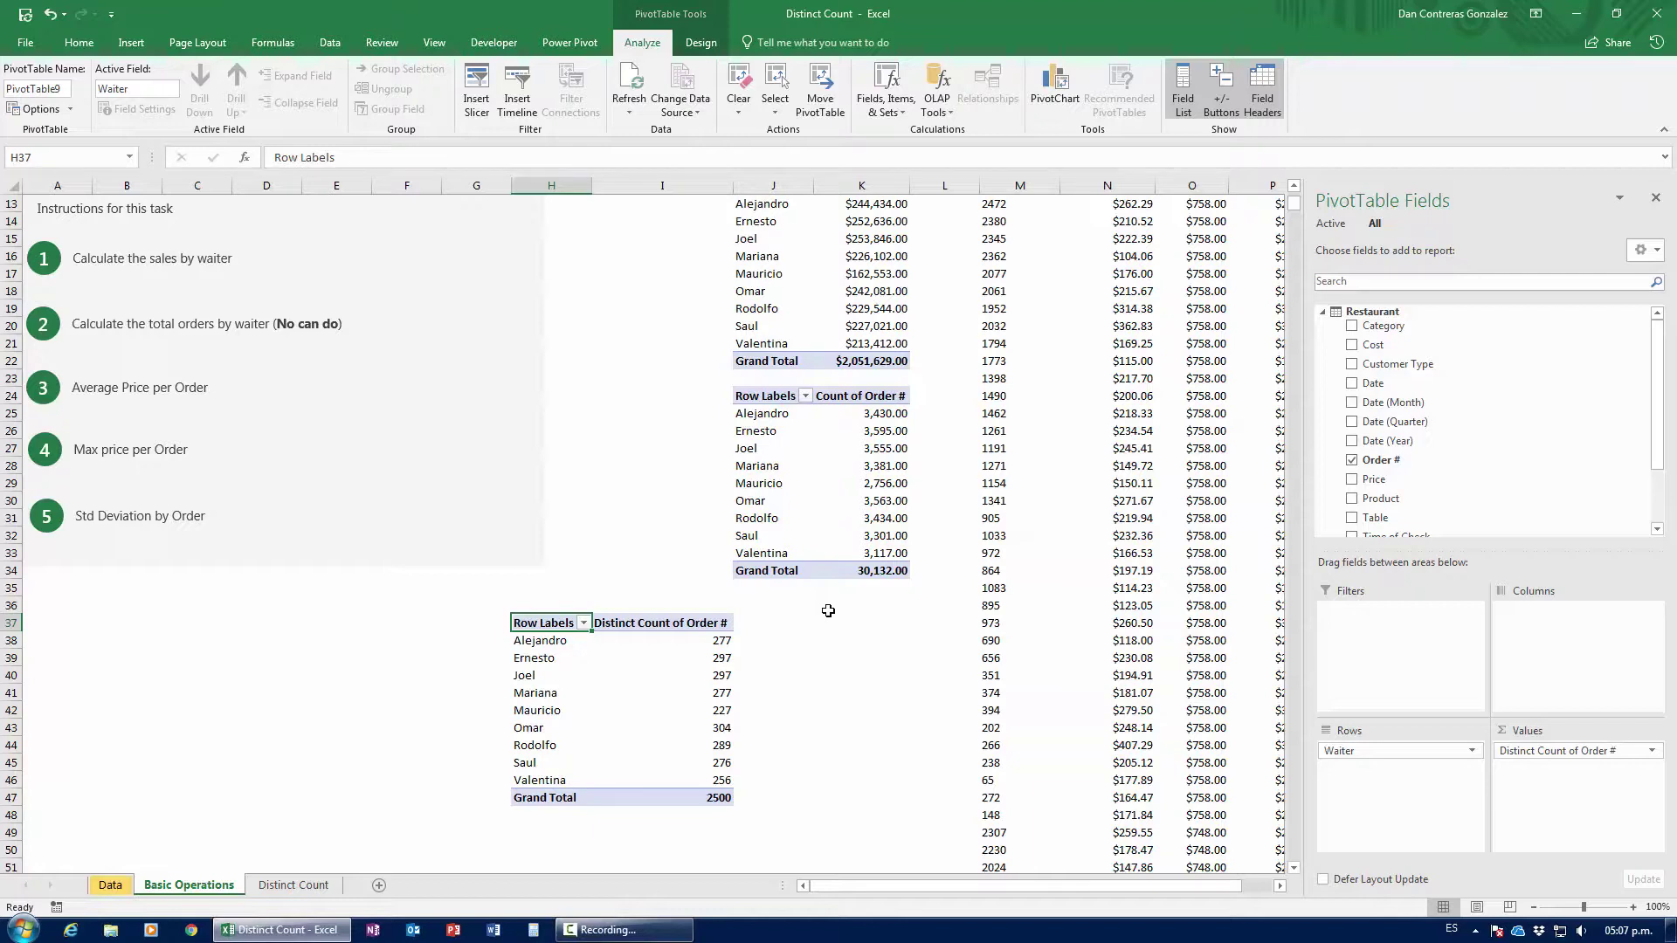
Examine the distinct order counts by waiter and their grand total, and look at the order records on the Data sheet.
{"action": "left_click", "coordinate": [690, 642]}
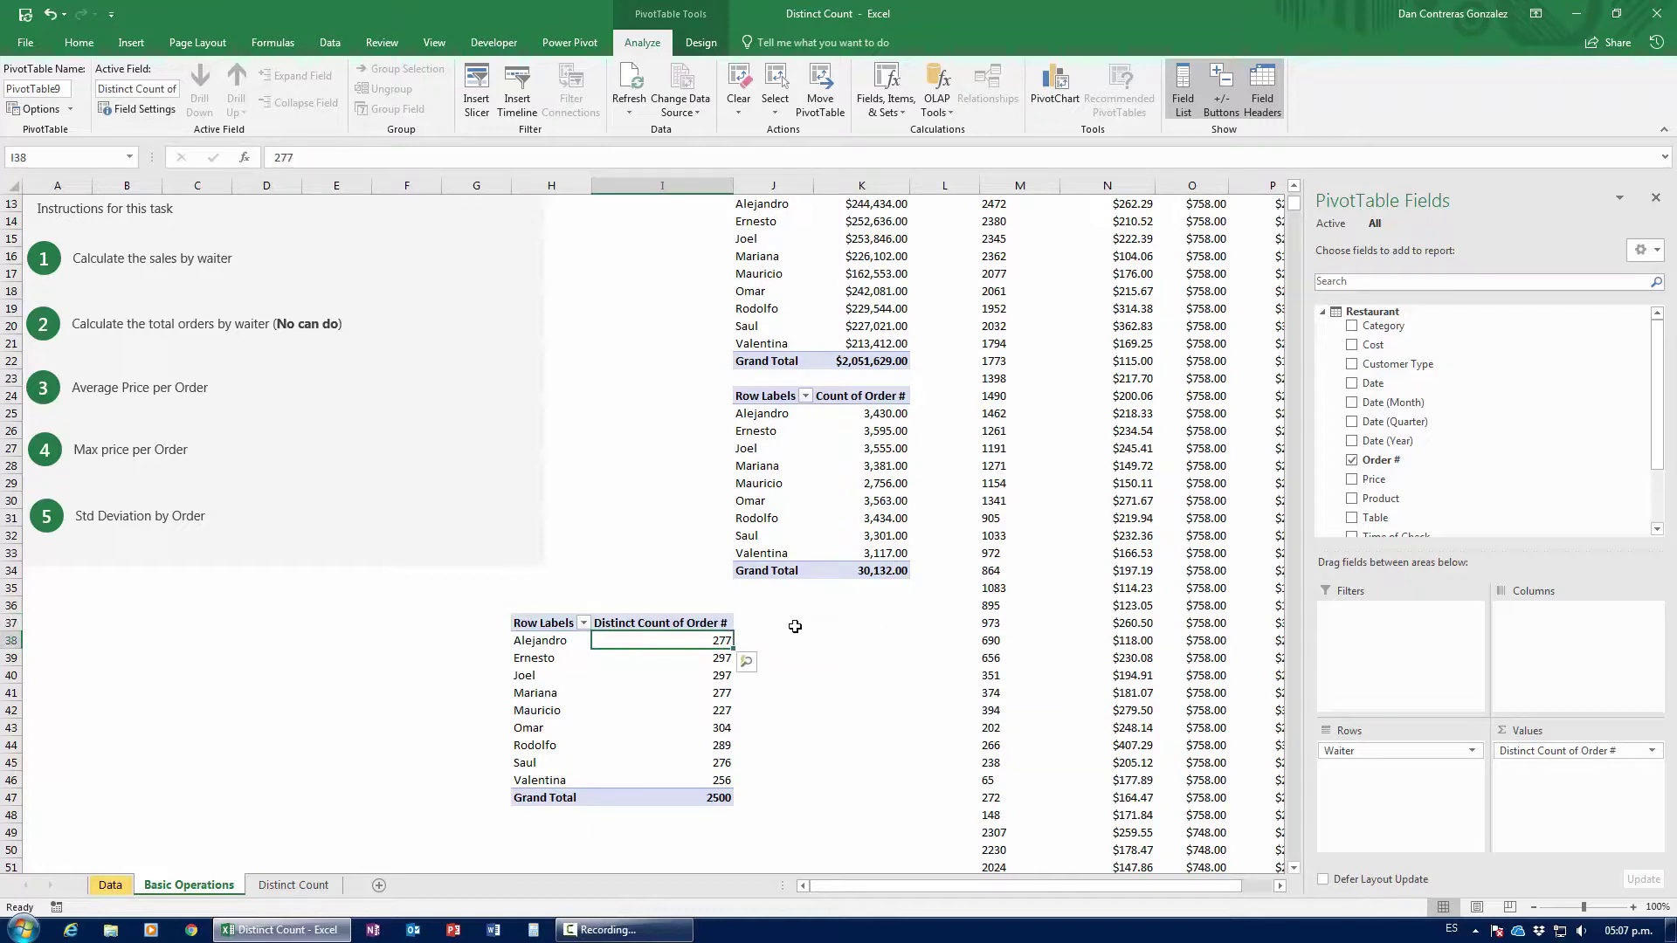
{"action": "left_click", "coordinate": [690, 729]}
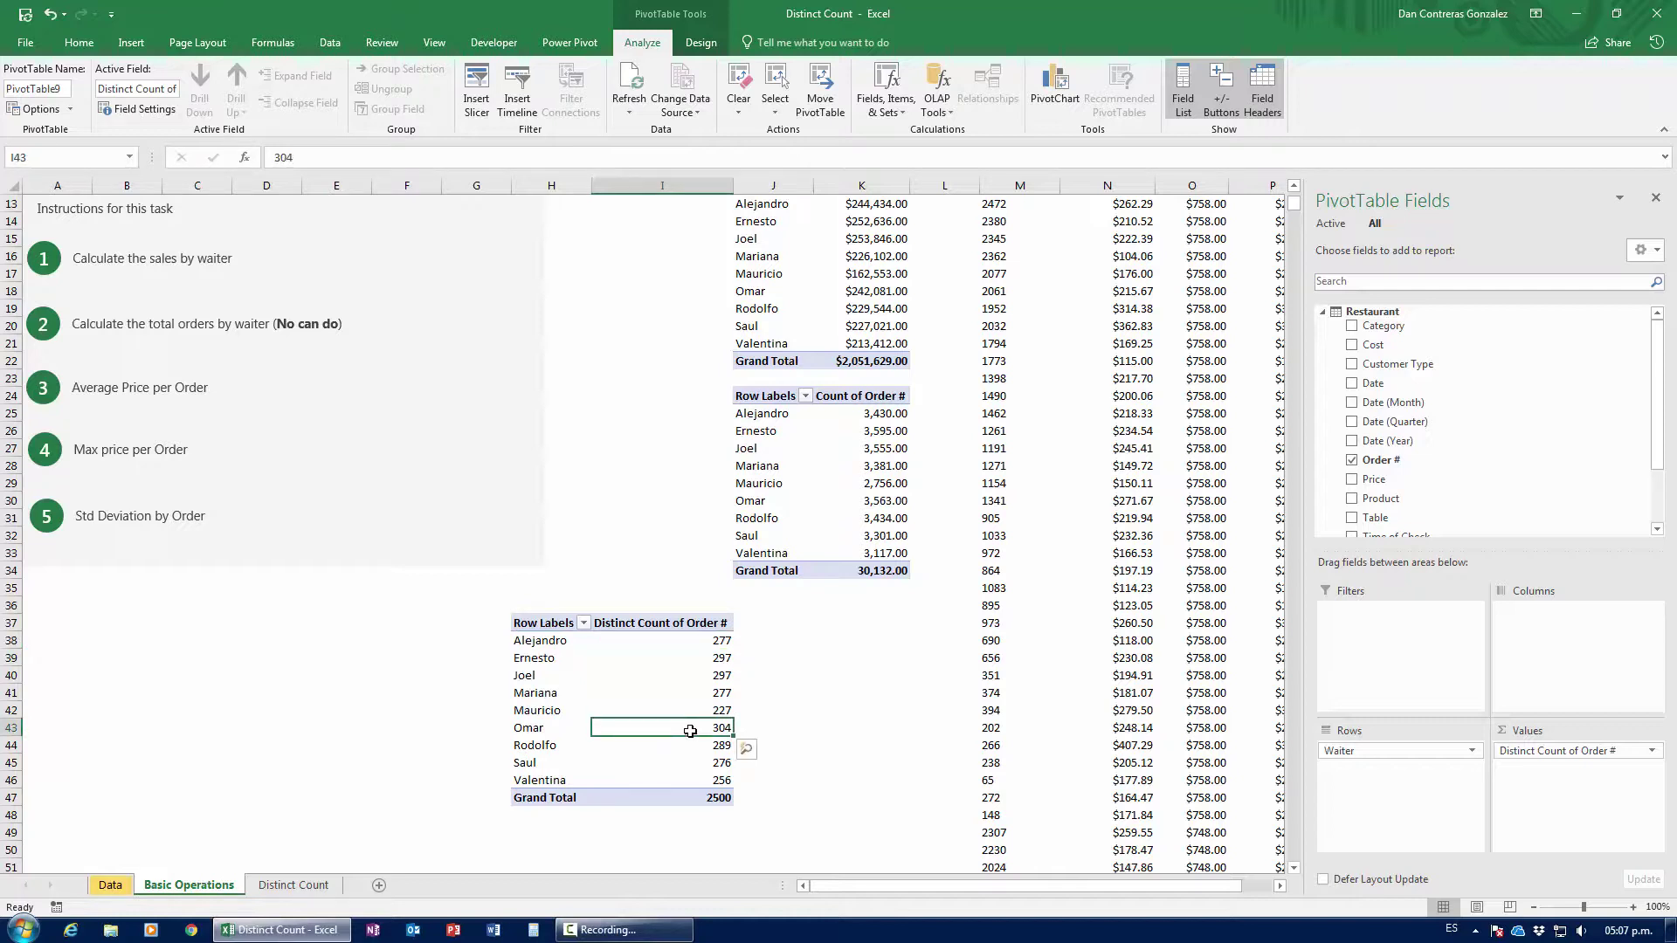
{"action": "left_click", "coordinate": [697, 798]}
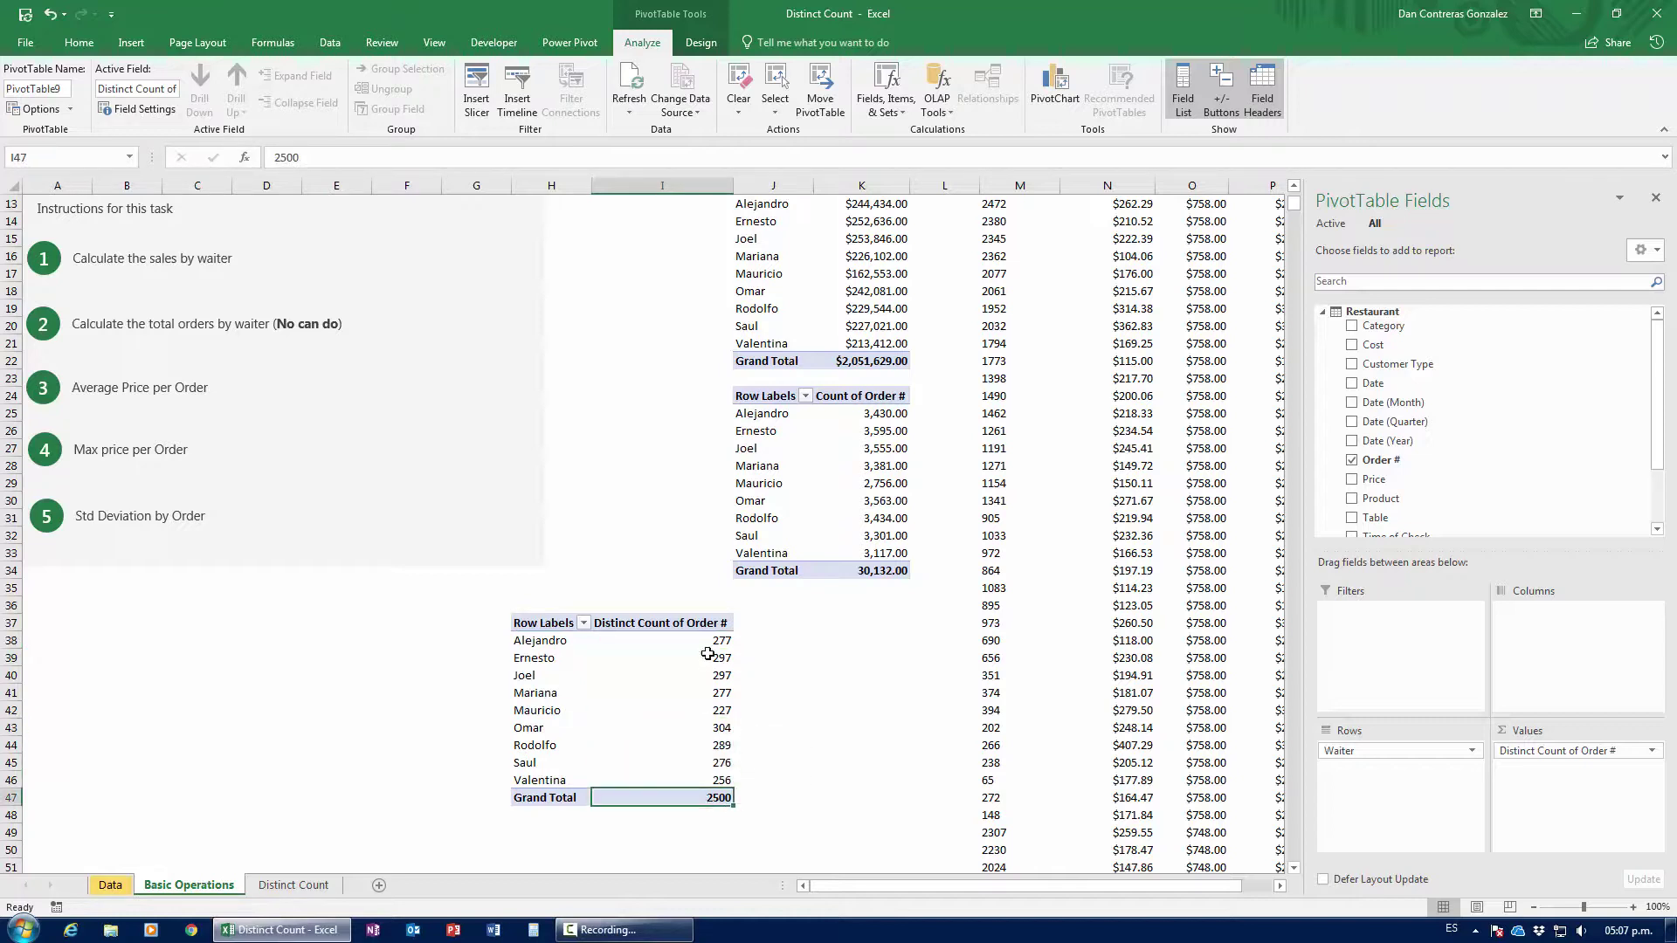
{"action": "left_click_drag", "start_coordinate": [708, 645], "coordinate": [699, 784]}
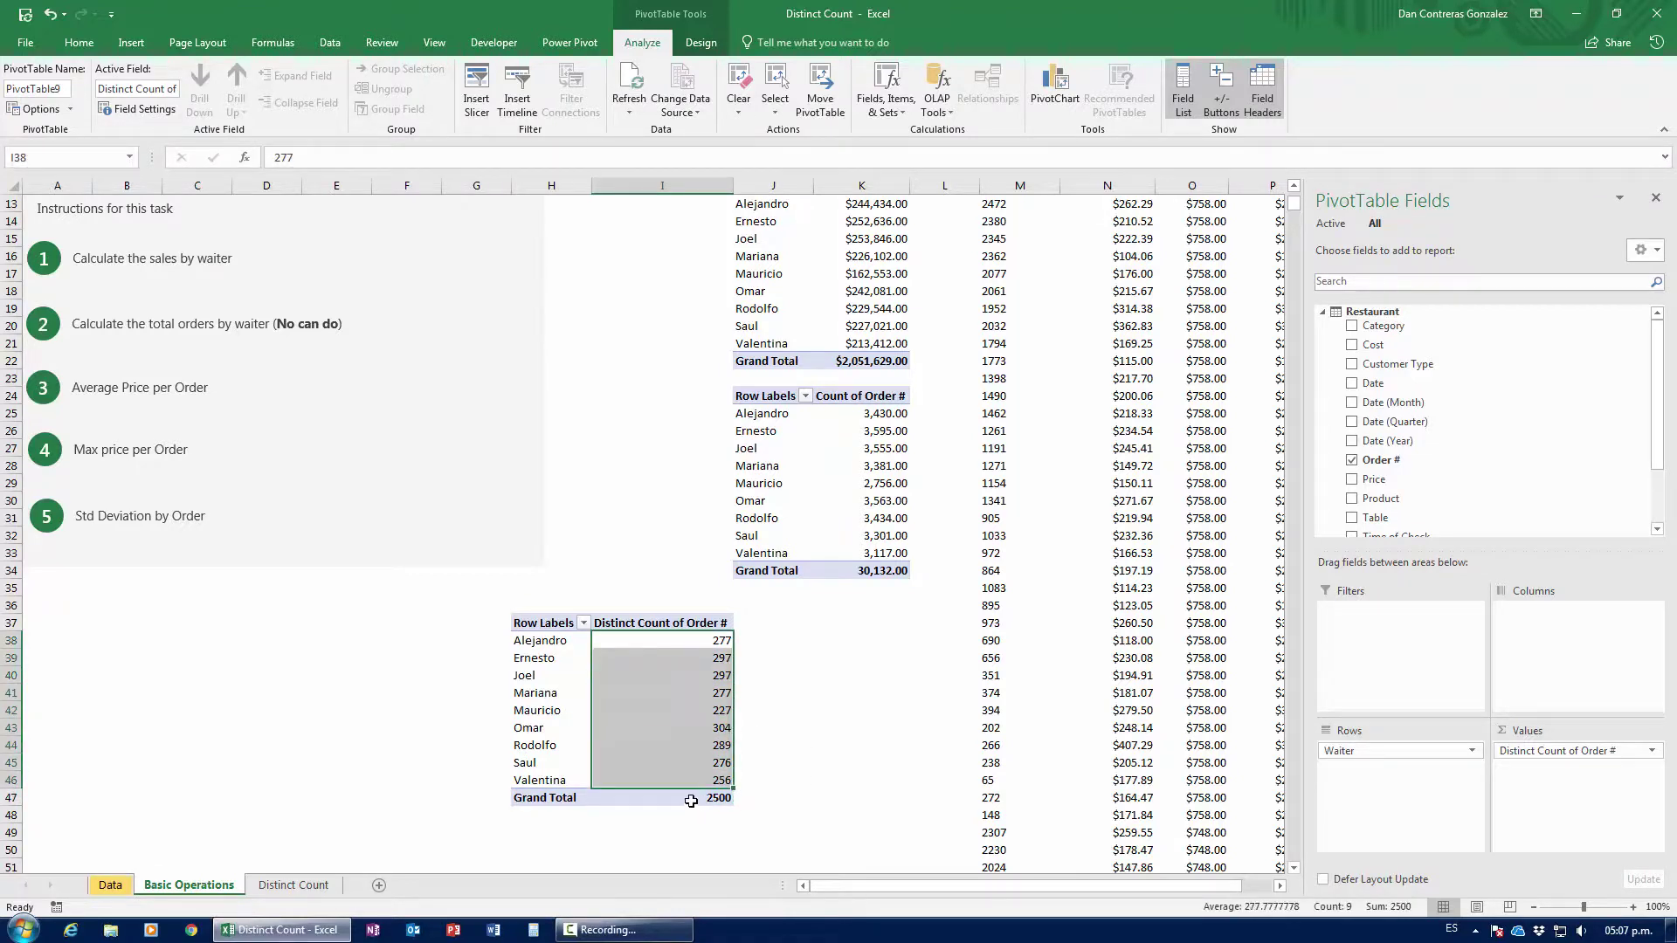
{"action": "left_click", "coordinate": [691, 801]}
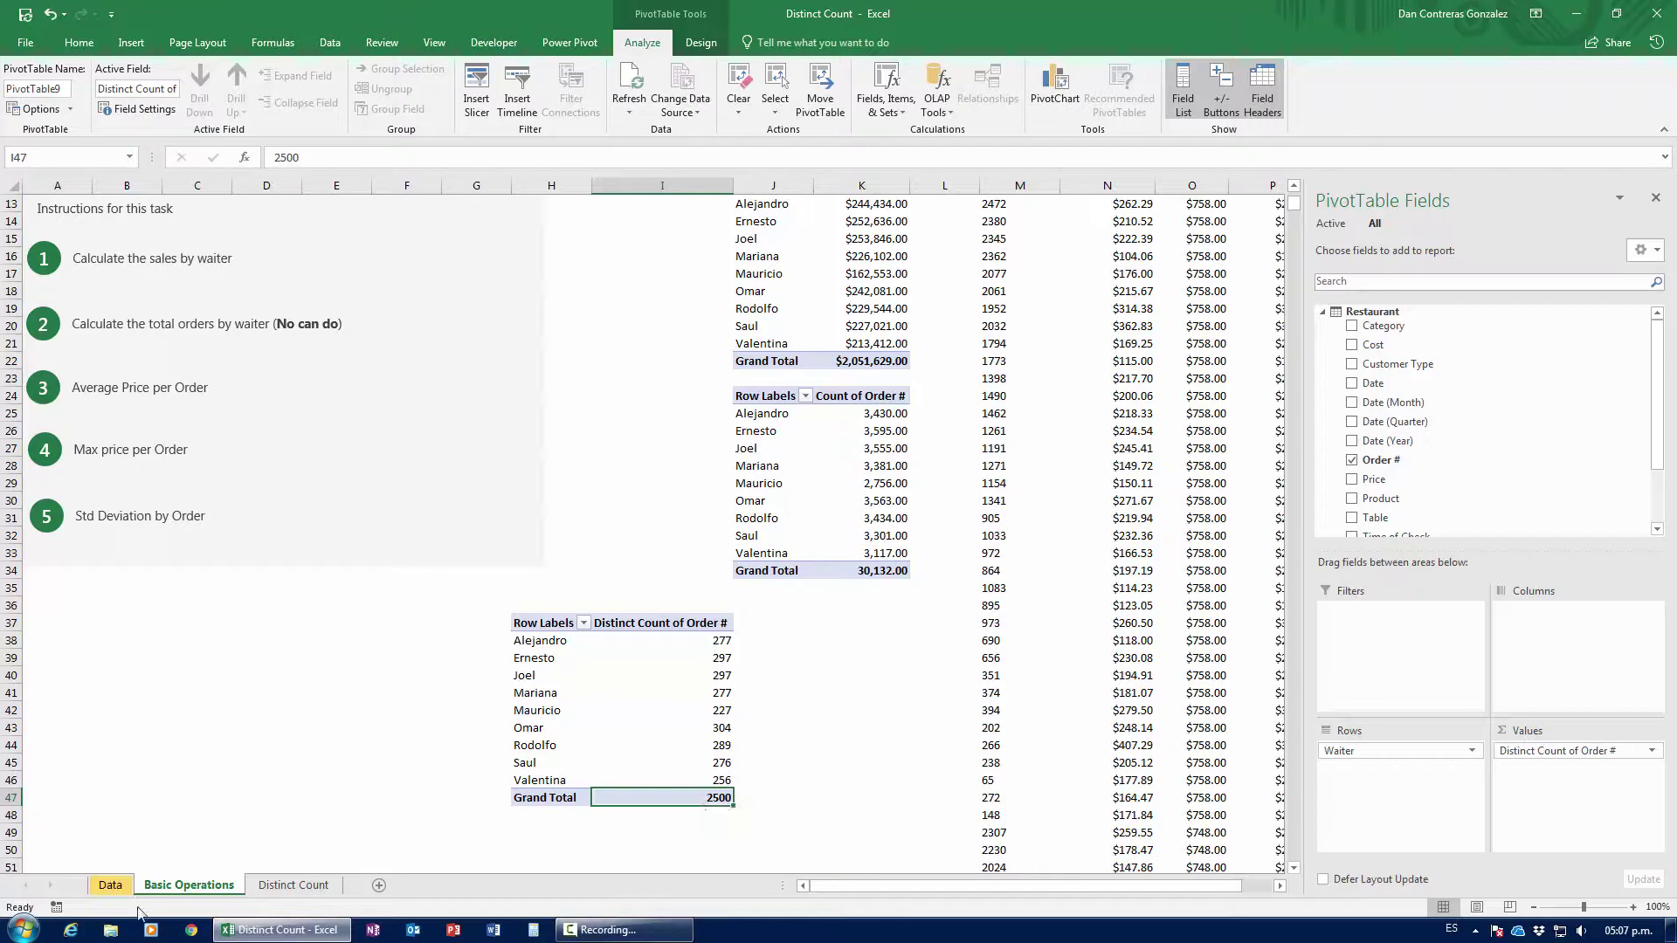
{"action": "left_click", "coordinate": [110, 884]}
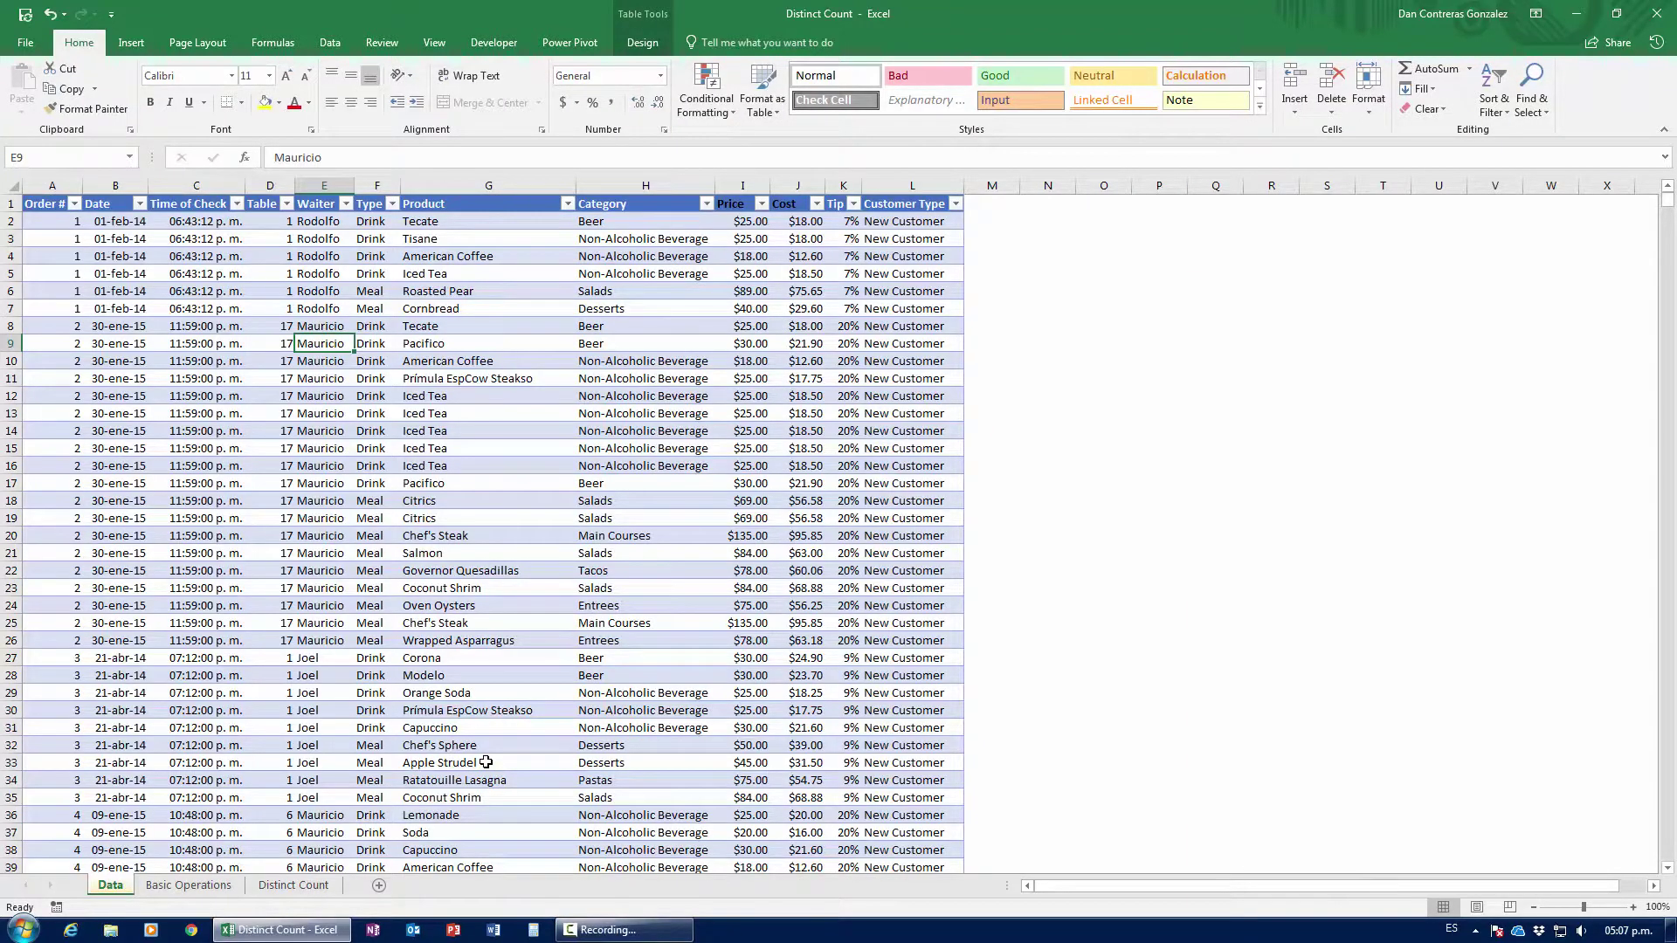
{"action": "left_click", "coordinate": [188, 885]}
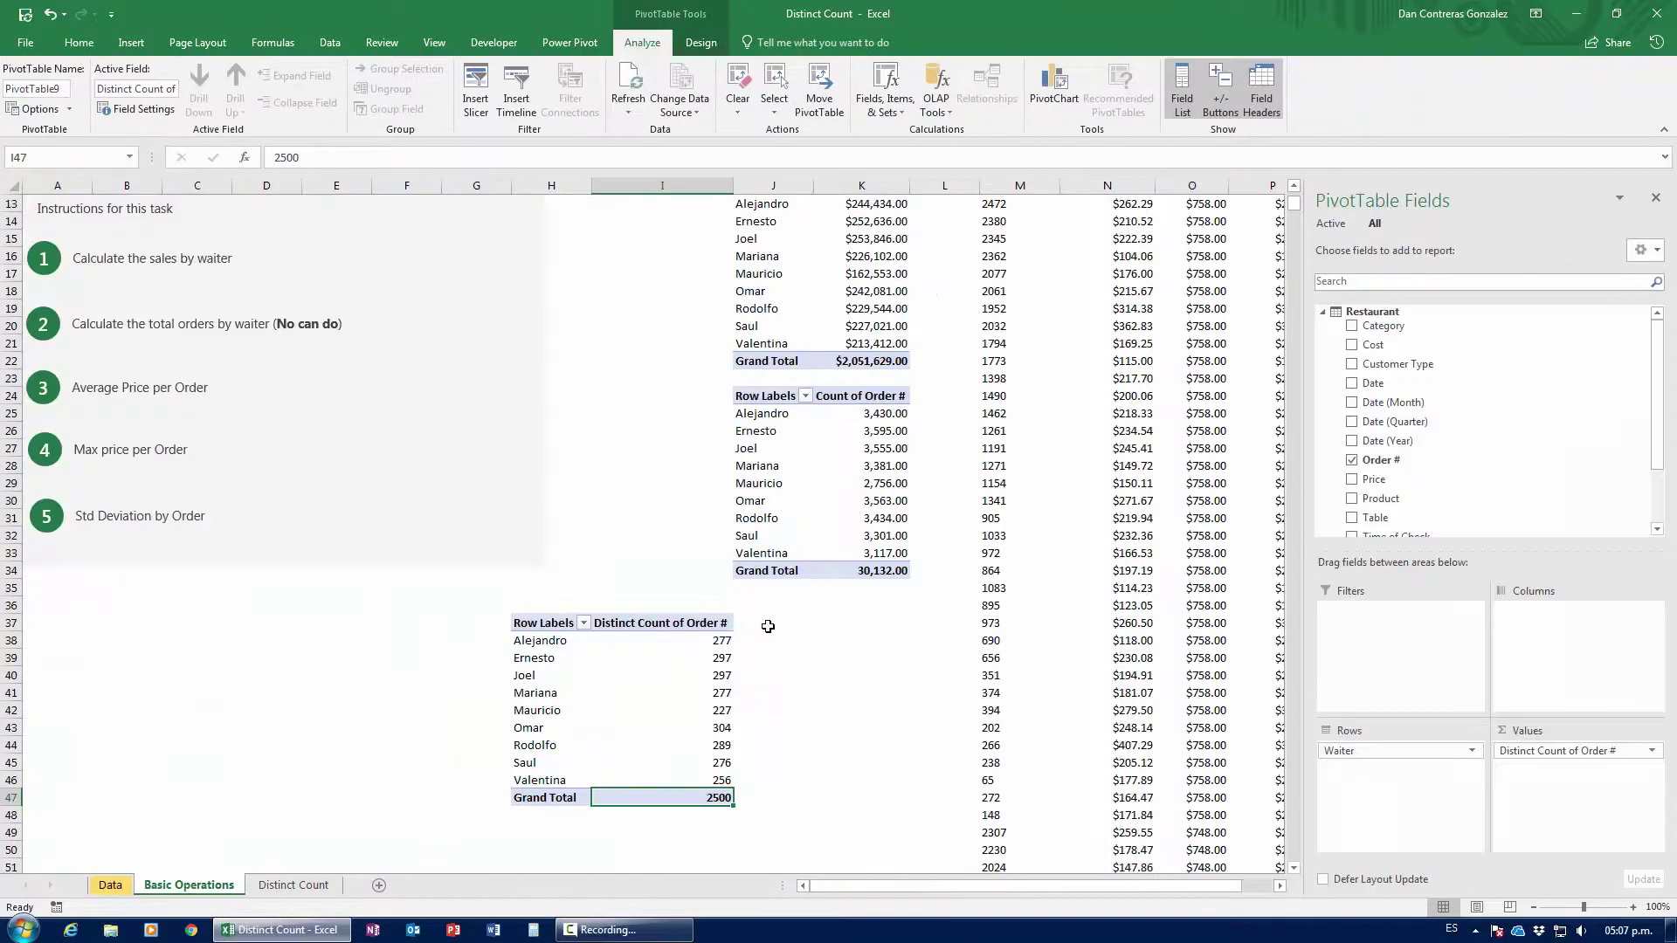
{"action": "mouse_move", "coordinate": [700, 640]}
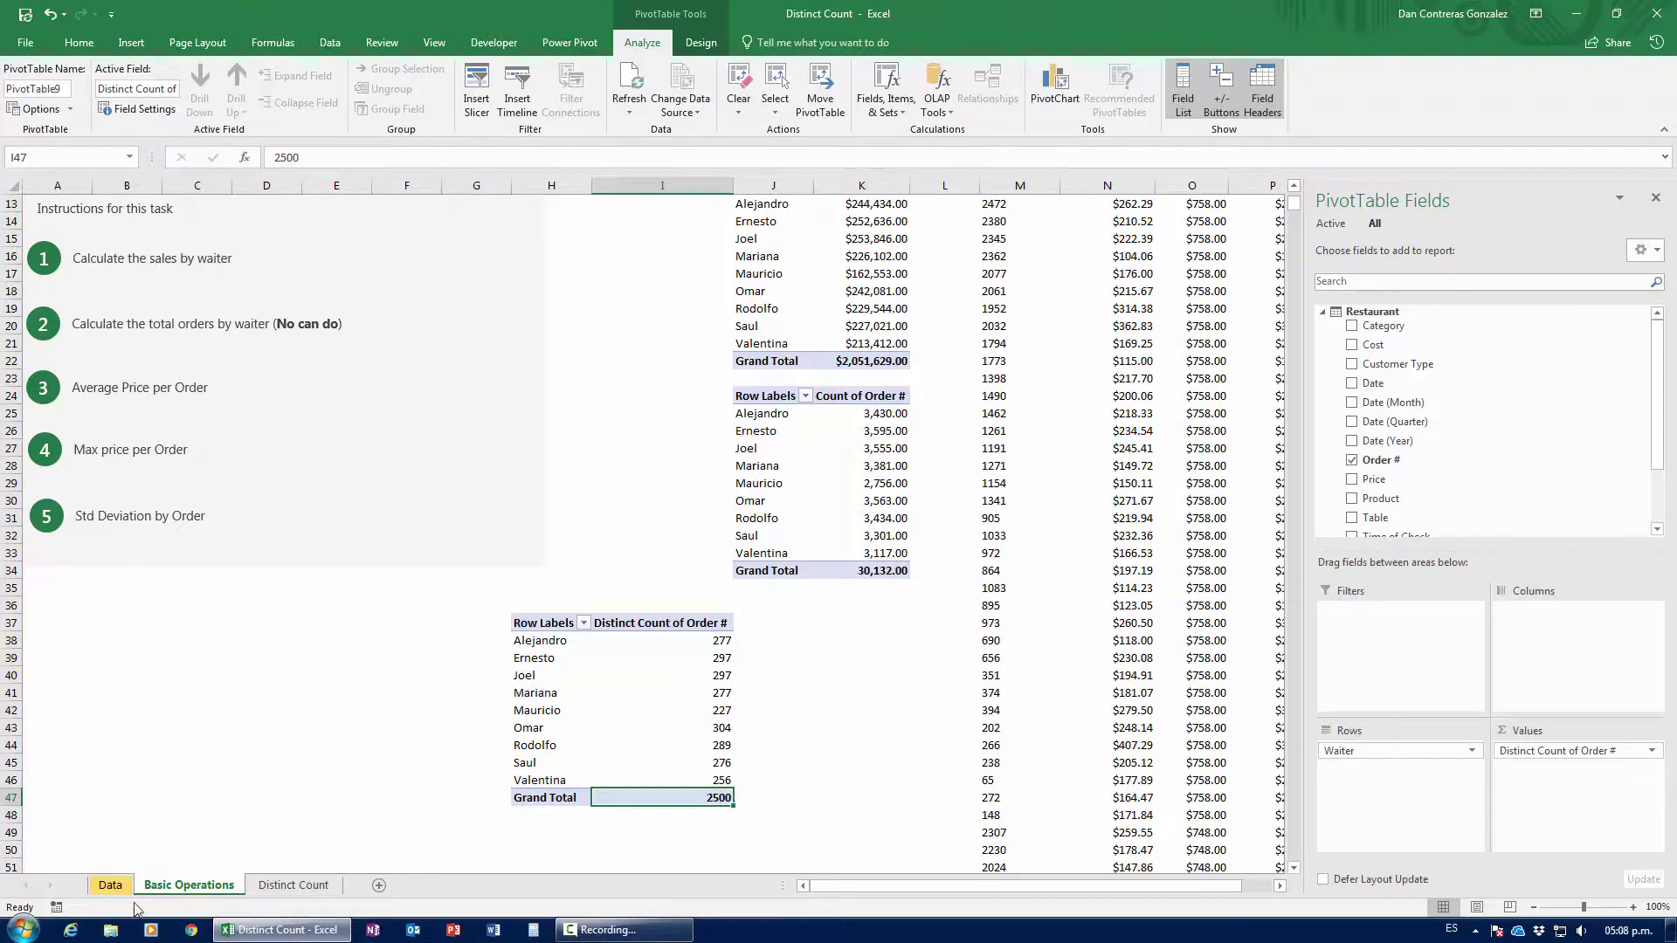
{"action": "left_click", "coordinate": [110, 885]}
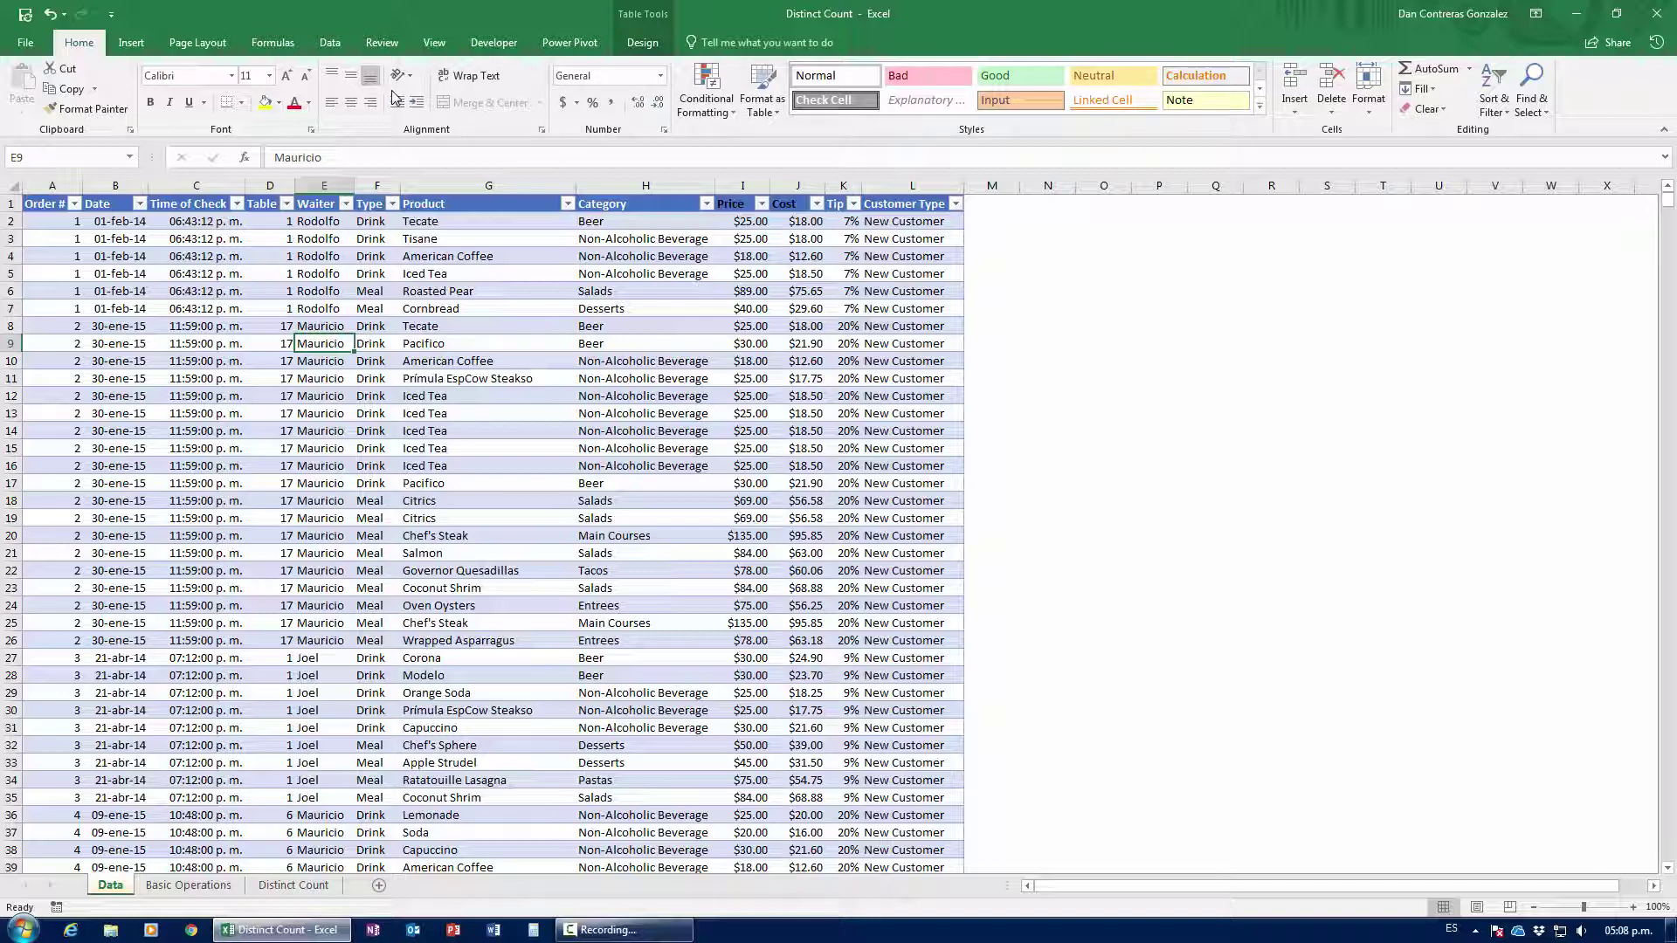
{"action": "left_click", "coordinate": [611, 930]}
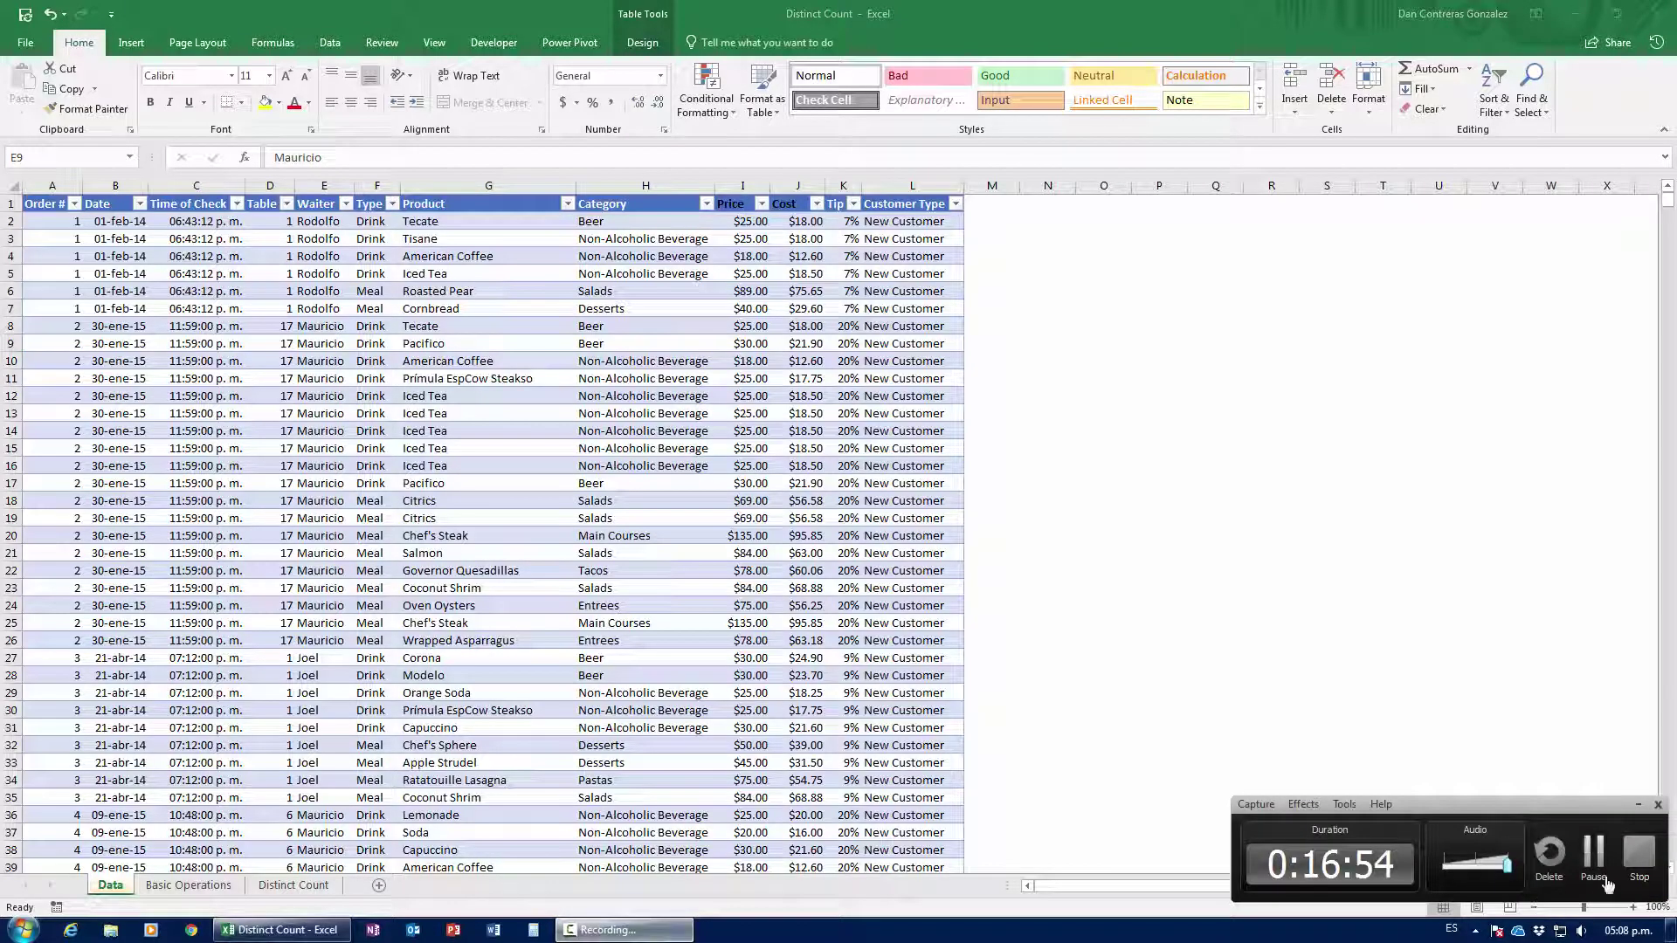